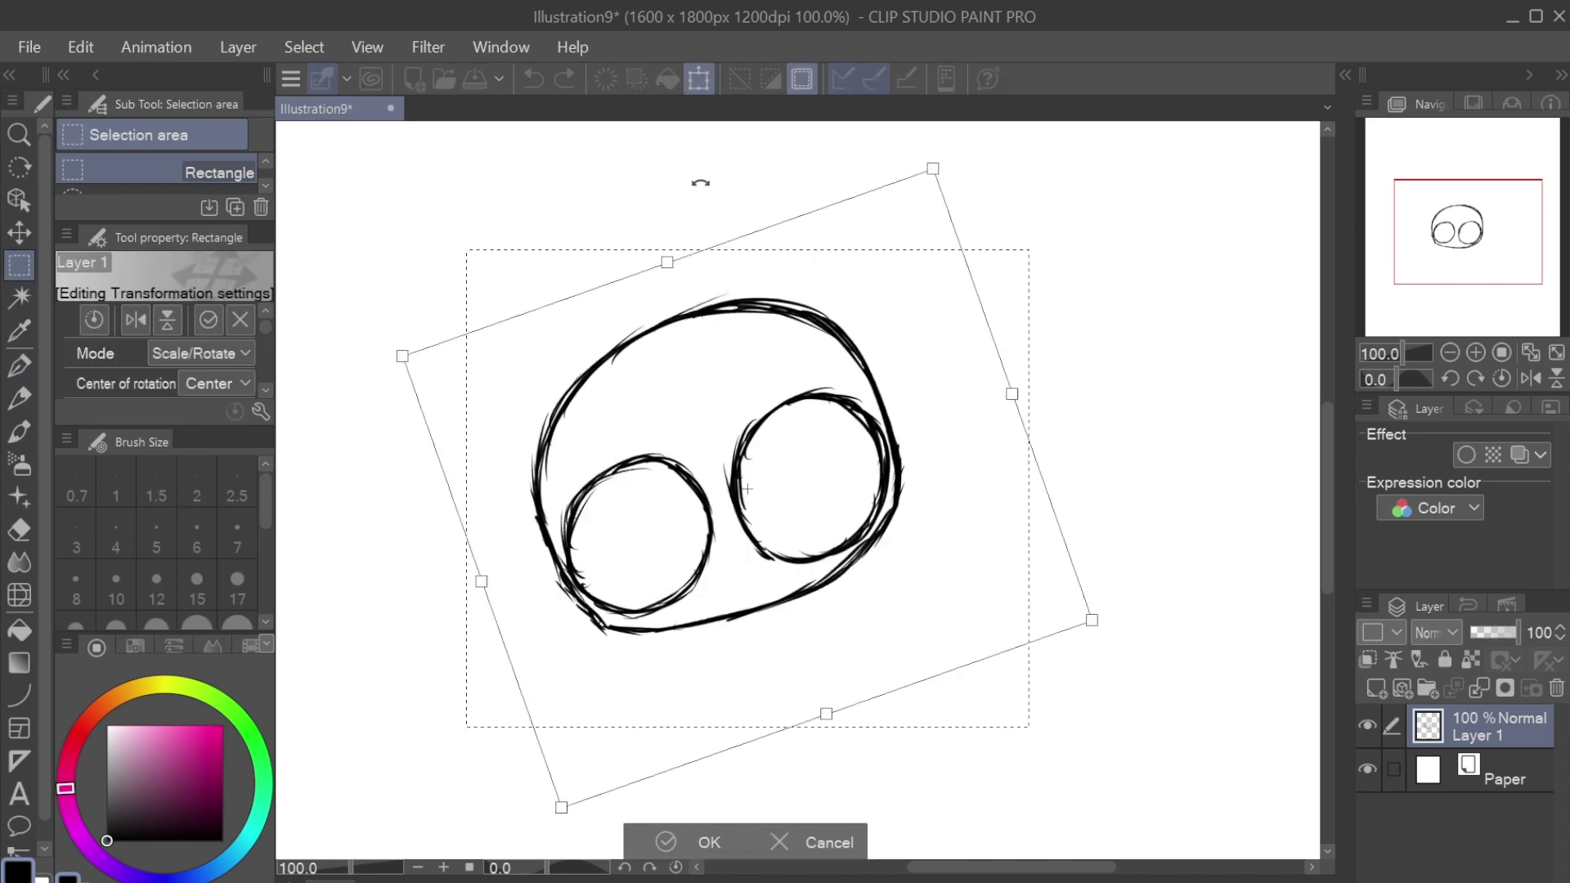
# Step: Apply the head's rotation and draw a tapered, double-lined jaw beneath the face with the G-pen
pyautogui.press('Return')
pyautogui.click(1476, 353)
pyautogui.press('p')
pyautogui.moveTo(906, 567); pyautogui.dragTo(897, 612)
pyautogui.moveTo(924, 562); pyautogui.dragTo(910, 618)
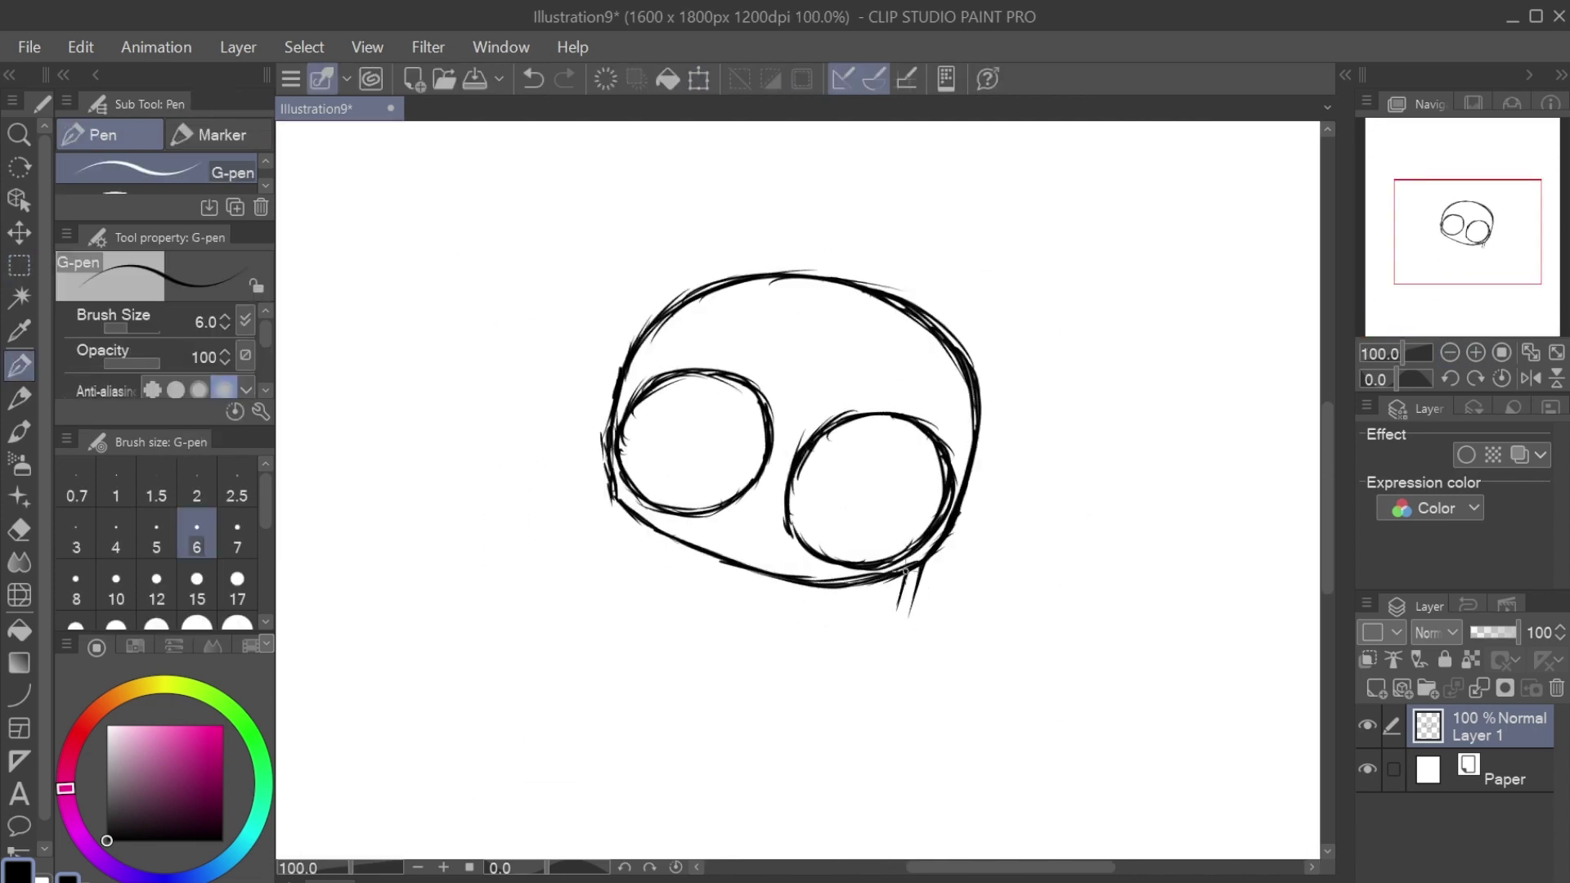
pyautogui.moveTo(650, 527); pyautogui.dragTo(711, 636)
pyautogui.moveTo(849, 634); pyautogui.dragTo(774, 650)
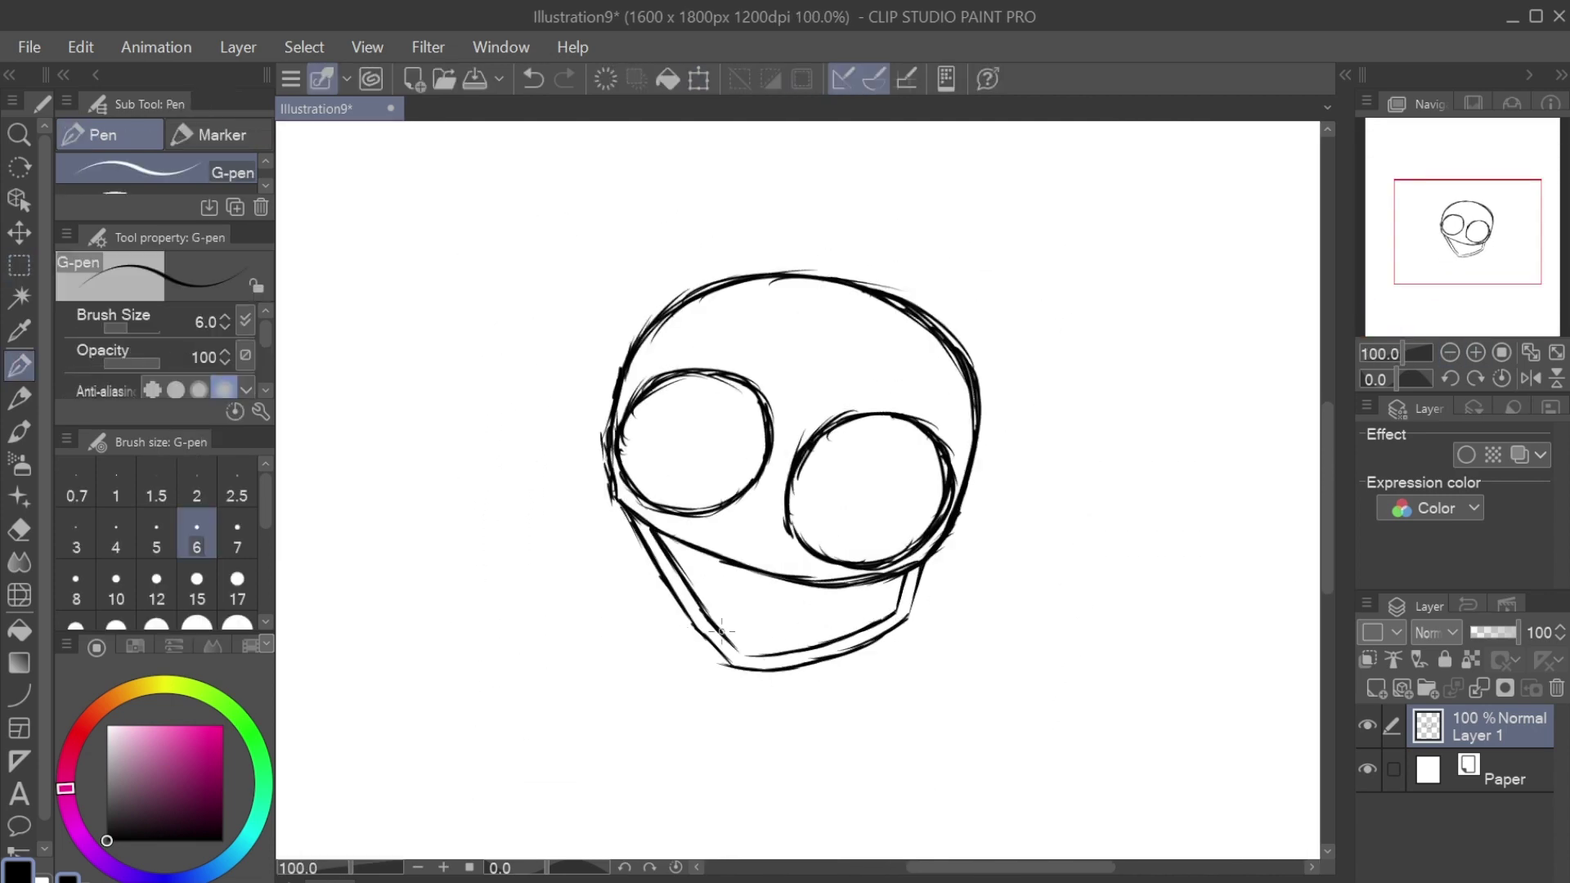
# Step: Clean up the mouth line and draw upper and lower rows of blocky teeth inside the jaw
pyautogui.press('e')
pyautogui.moveTo(708, 551)
pyautogui.mouseDown()
pyautogui.moveTo(705, 581)
pyautogui.moveTo(693, 568)
pyautogui.mouseUp()
pyautogui.press('p')
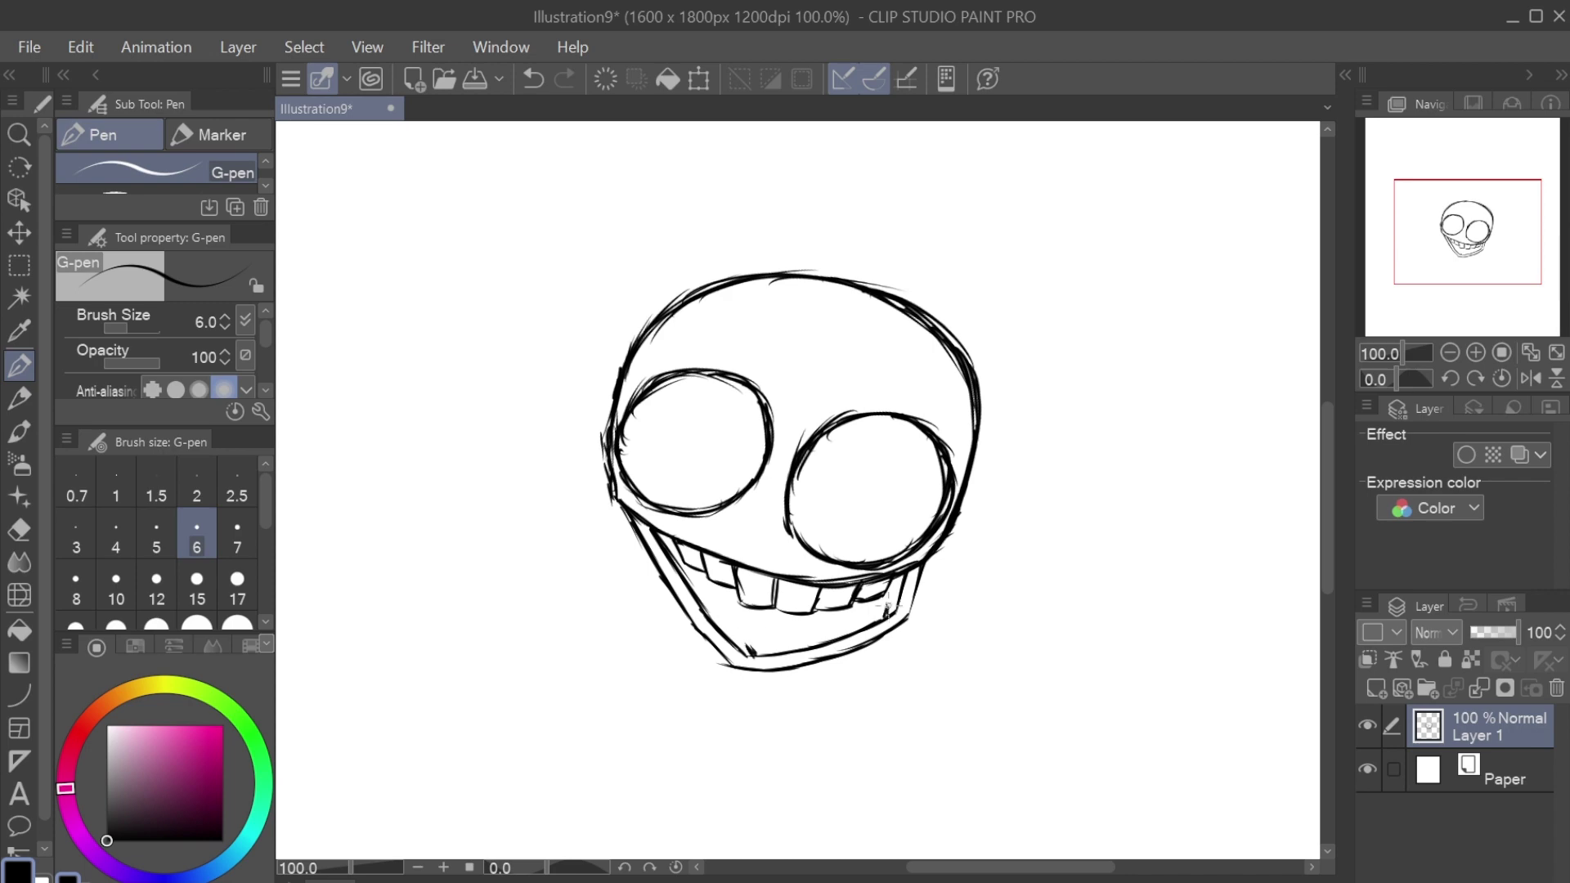
pyautogui.moveTo(856, 613); pyautogui.dragTo(789, 640)
# Step: Draw a thin neck below the jaw with a turtleneck collar around it
pyautogui.scroll(-1, 785, 622)
pyautogui.scroll(1, 729, 494)
pyautogui.moveTo(730, 515); pyautogui.dragTo(729, 494)
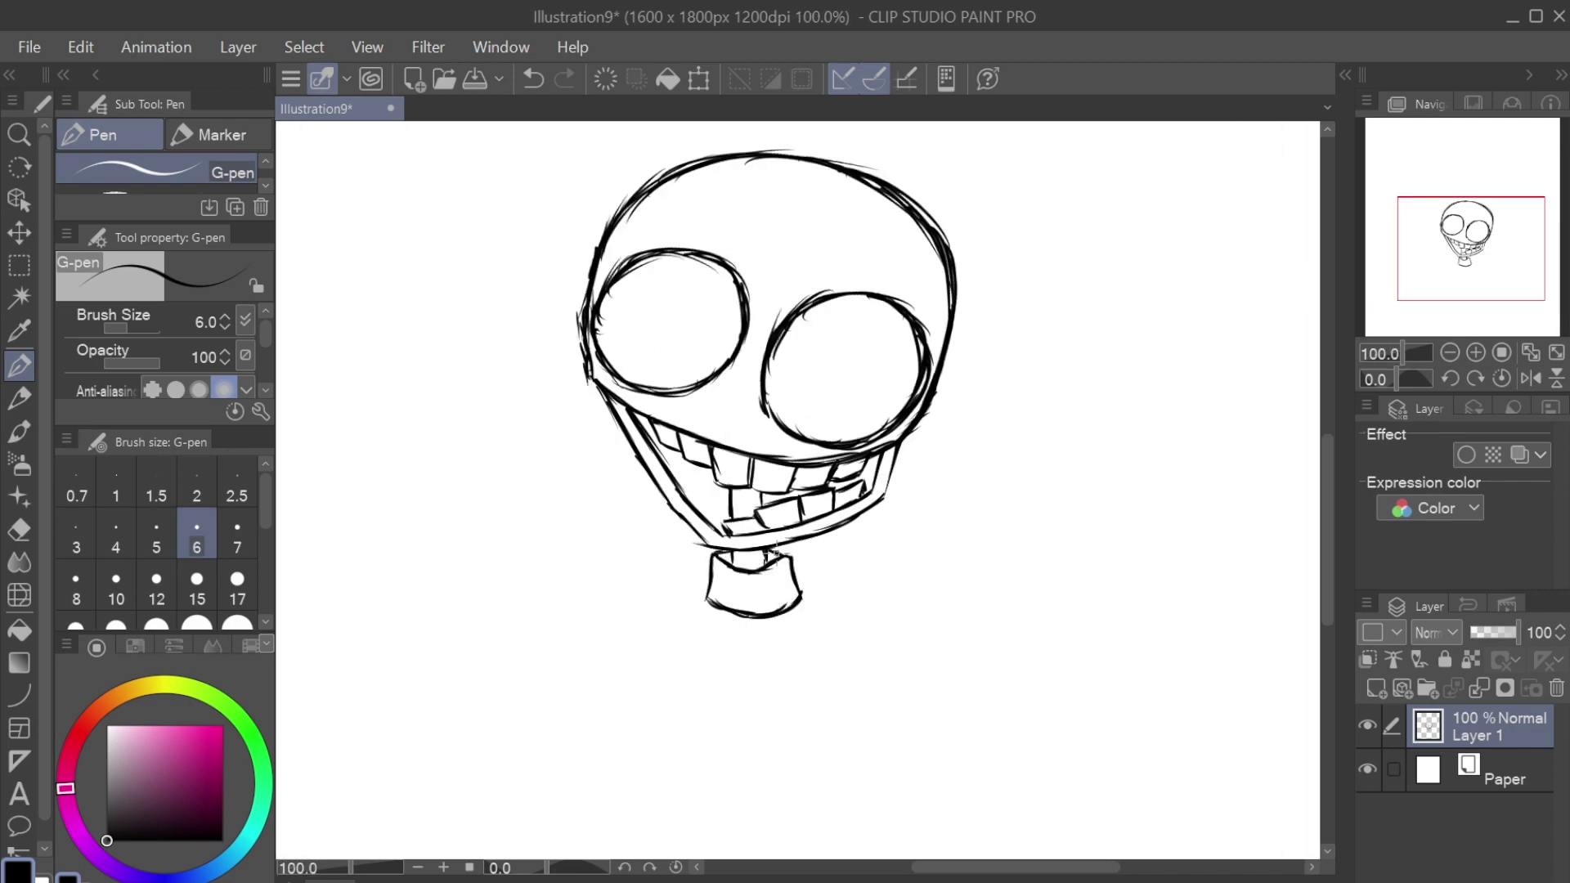
# Step: Draw sloping shoulder lines from the collar and a small torso with a curved lower edge
pyautogui.scroll(-1, 773, 552)
pyautogui.scroll(1, 705, 463)
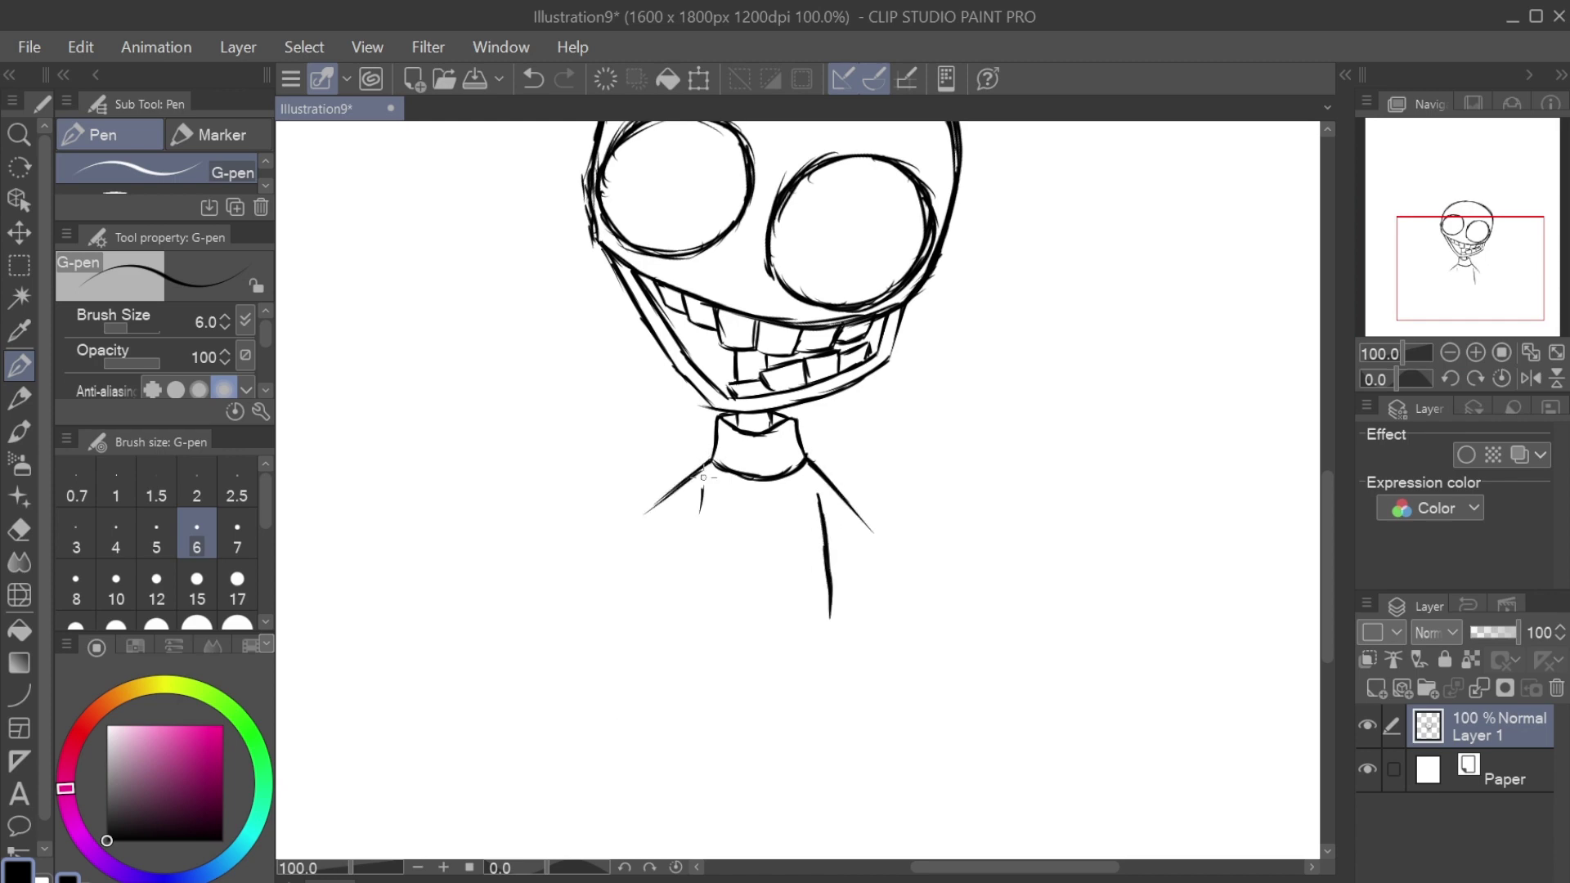
pyautogui.moveTo(700, 496); pyautogui.dragTo(692, 619)
pyautogui.moveTo(829, 614); pyautogui.dragTo(701, 625)
pyautogui.press('m')
pyautogui.scroll(-3, 777, 564)
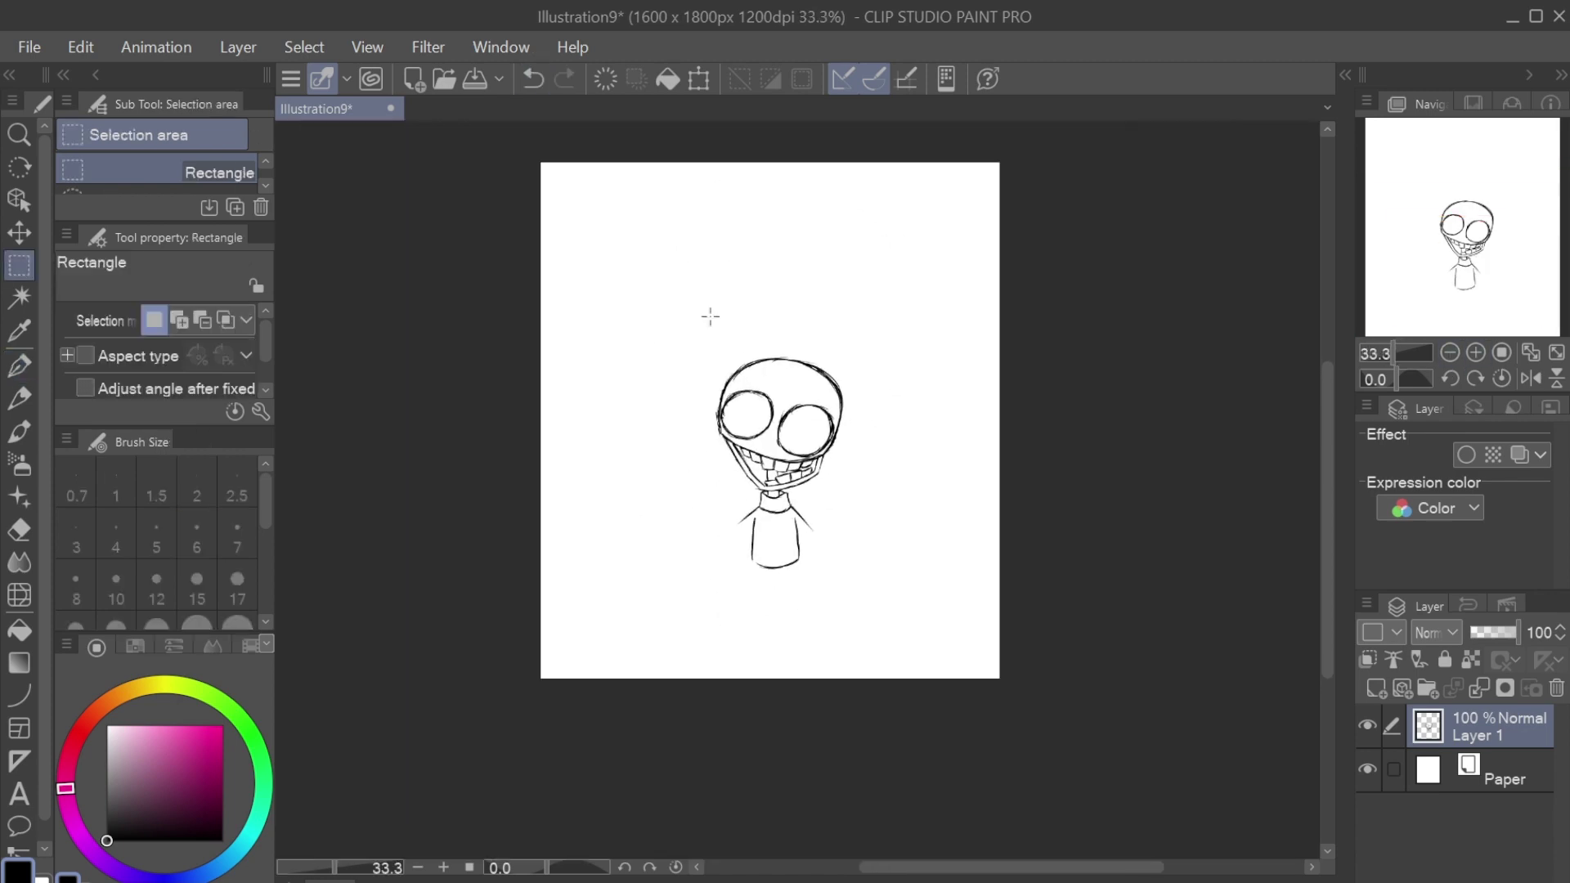
# Step: Strengthen the torso's sides and lower edge and add a curved hem line across the sweater
pyautogui.scroll(4, 810, 500)
pyautogui.press('p')
pyautogui.moveTo(559, 299); pyautogui.dragTo(542, 497)
pyautogui.moveTo(761, 430); pyautogui.dragTo(769, 543)
pyautogui.moveTo(556, 319); pyautogui.dragTo(536, 559)
pyautogui.moveTo(769, 523); pyautogui.dragTo(728, 571)
pyautogui.moveTo(540, 549); pyautogui.dragTo(748, 546)
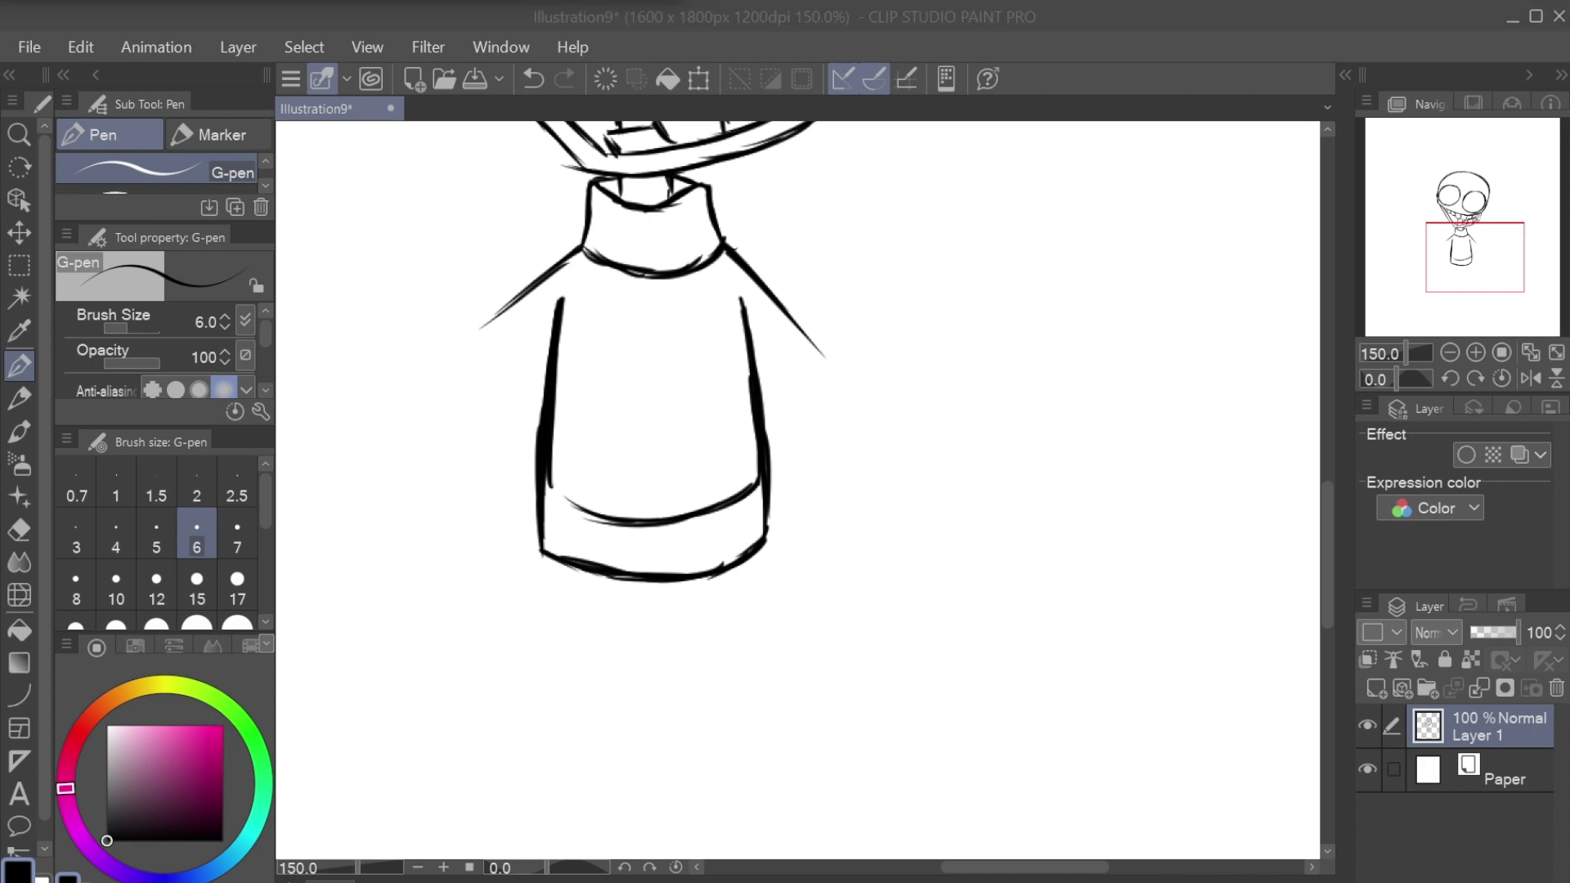
pyautogui.scroll(-4, 537, 497)
pyautogui.scroll(4, 573, 490)
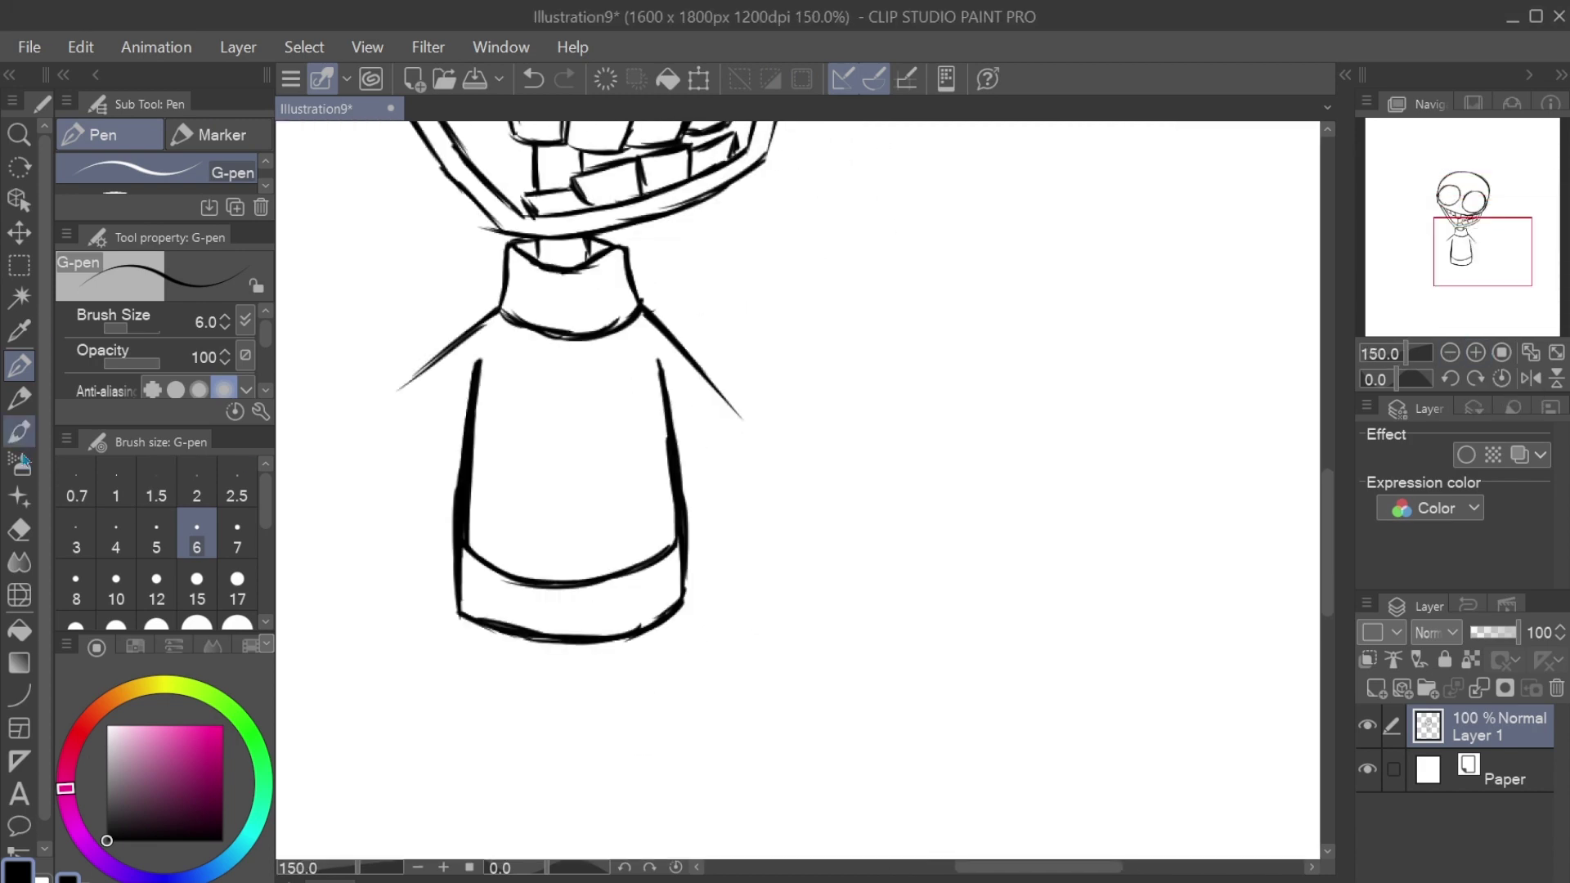
# Step: Erase the torso's sides and redraw them as a longer sweater flaring out to a narrow double-lined hem
pyautogui.press('m')
pyautogui.moveTo(456, 356); pyautogui.dragTo(709, 685)
pyautogui.hotkey('ctrl', 'd')
pyautogui.press('e')
pyautogui.moveTo(471, 368)
pyautogui.mouseDown()
pyautogui.moveTo(547, 497)
pyautogui.moveTo(683, 540)
pyautogui.moveTo(452, 644)
pyautogui.mouseUp()
pyautogui.press('p')
pyautogui.moveTo(662, 376); pyautogui.dragTo(697, 580)
pyautogui.moveTo(672, 432); pyautogui.dragTo(716, 699)
pyautogui.moveTo(468, 372)
pyautogui.mouseDown()
pyautogui.moveTo(432, 711)
pyautogui.moveTo(714, 702)
pyautogui.moveTo(432, 713)
pyautogui.mouseUp()
pyautogui.press('e')
pyautogui.moveTo(460, 646); pyautogui.dragTo(470, 376)
# Step: Erase both straight shoulder lines and draw a long sleeve hanging from the collar's right side
pyautogui.scroll(-2, 470, 377)
pyautogui.scroll(2, 572, 368)
pyautogui.moveTo(650, 315); pyautogui.dragTo(740, 419)
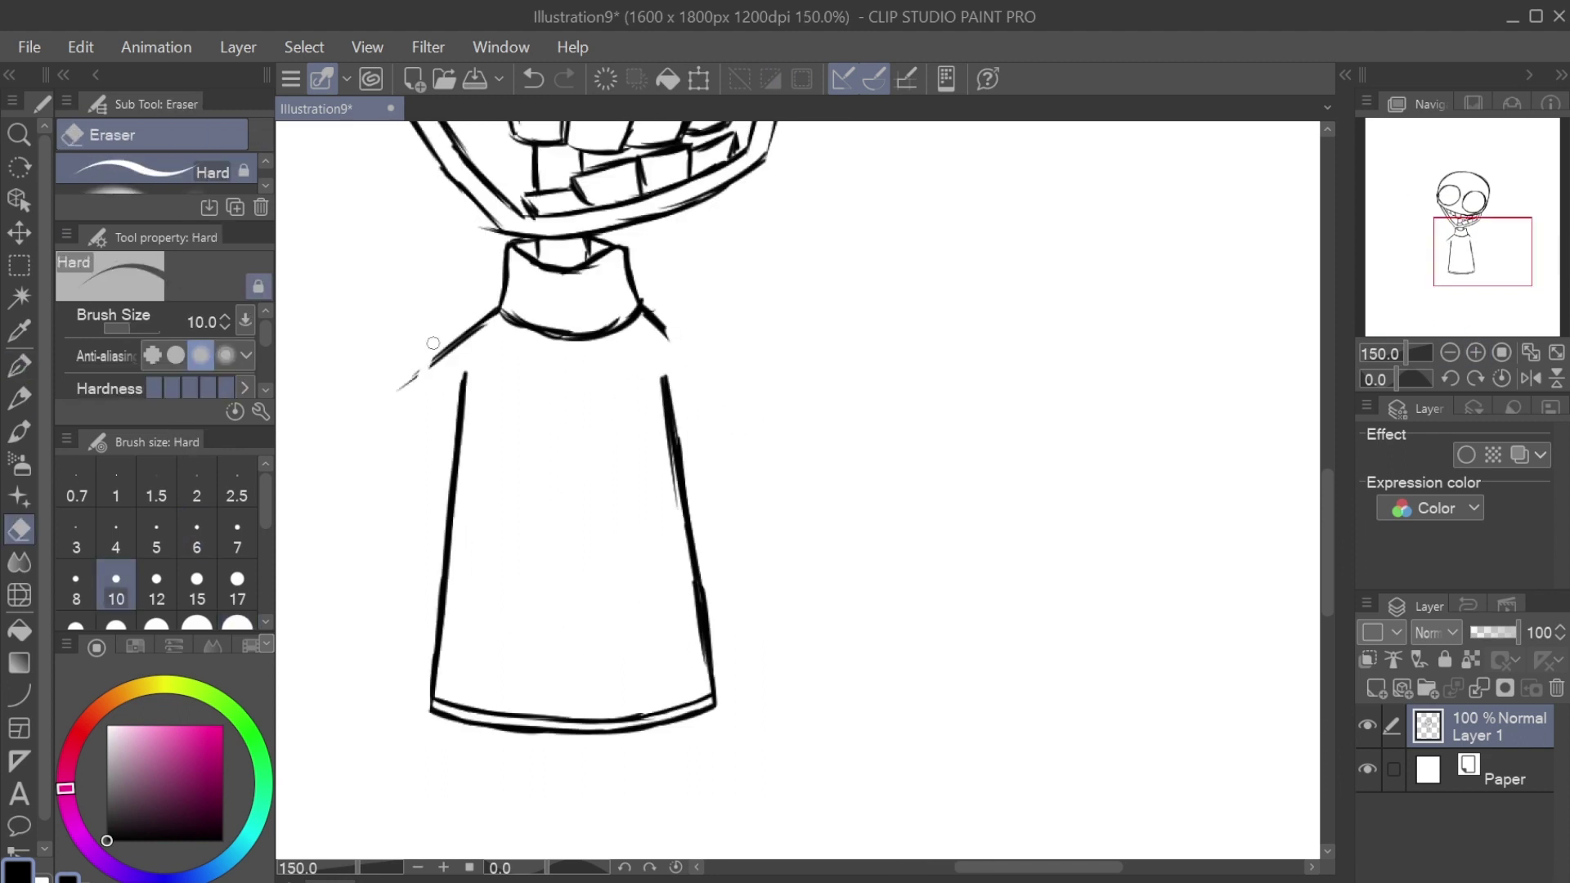
pyautogui.moveTo(401, 389); pyautogui.dragTo(503, 309)
pyautogui.press('p')
pyautogui.moveTo(642, 309); pyautogui.dragTo(773, 607)
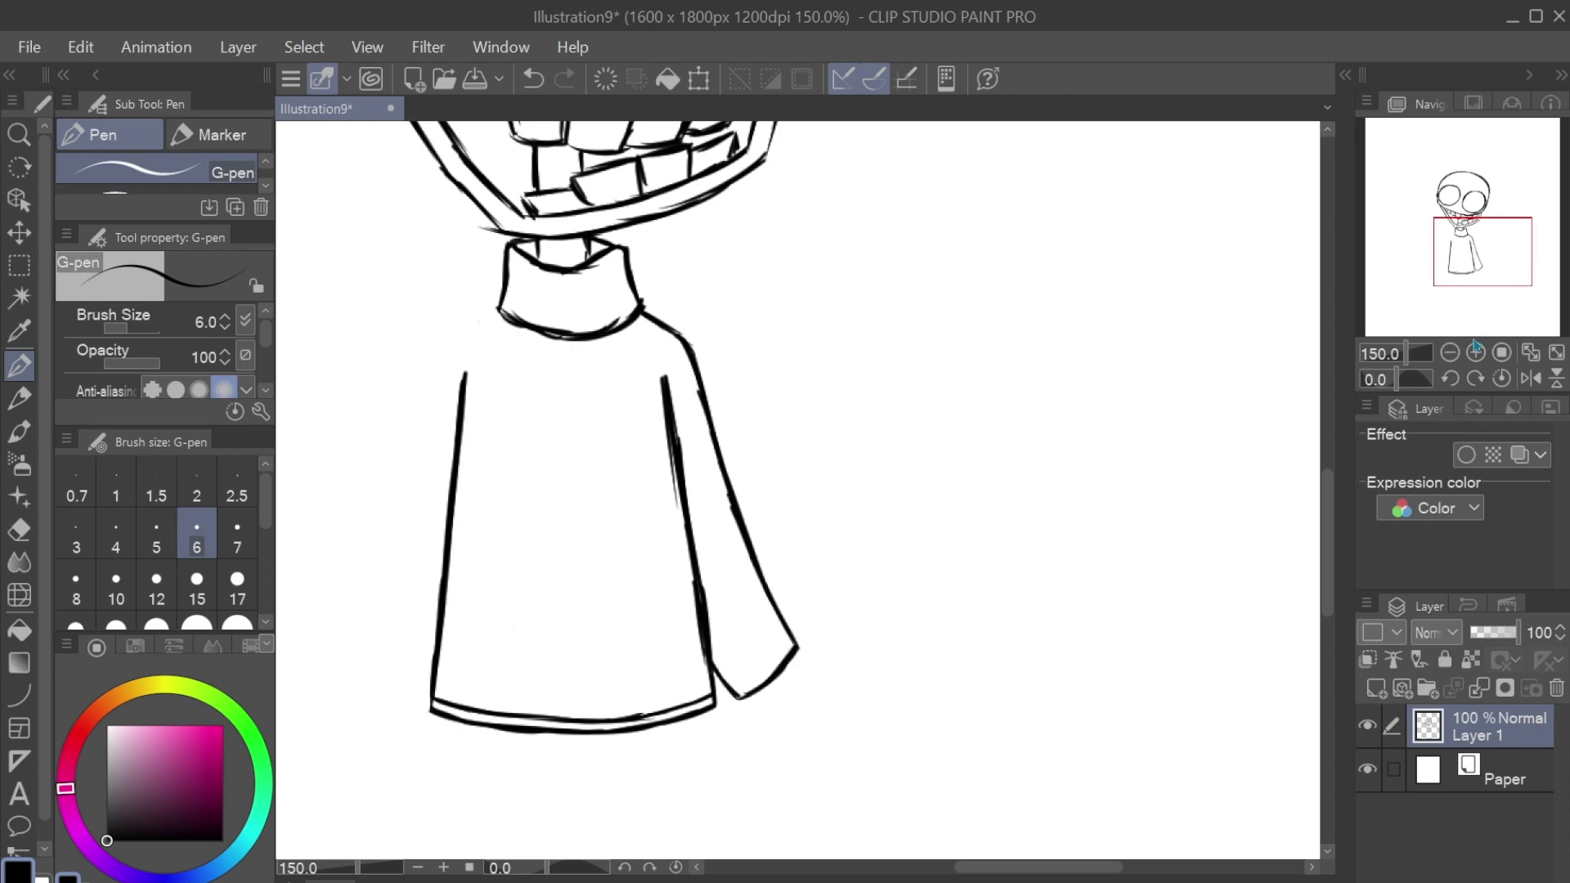
# Step: Sketch a thumb with short straight edge lines in the empty area beside the body
pyautogui.click(1476, 351)
pyautogui.moveTo(995, 519)
pyautogui.mouseDown()
pyautogui.moveTo(1038, 518)
pyautogui.moveTo(1002, 572)
pyautogui.mouseUp()
pyautogui.moveTo(973, 540); pyautogui.dragTo(1007, 515)
pyautogui.moveTo(1003, 440); pyautogui.dragTo(1009, 646)
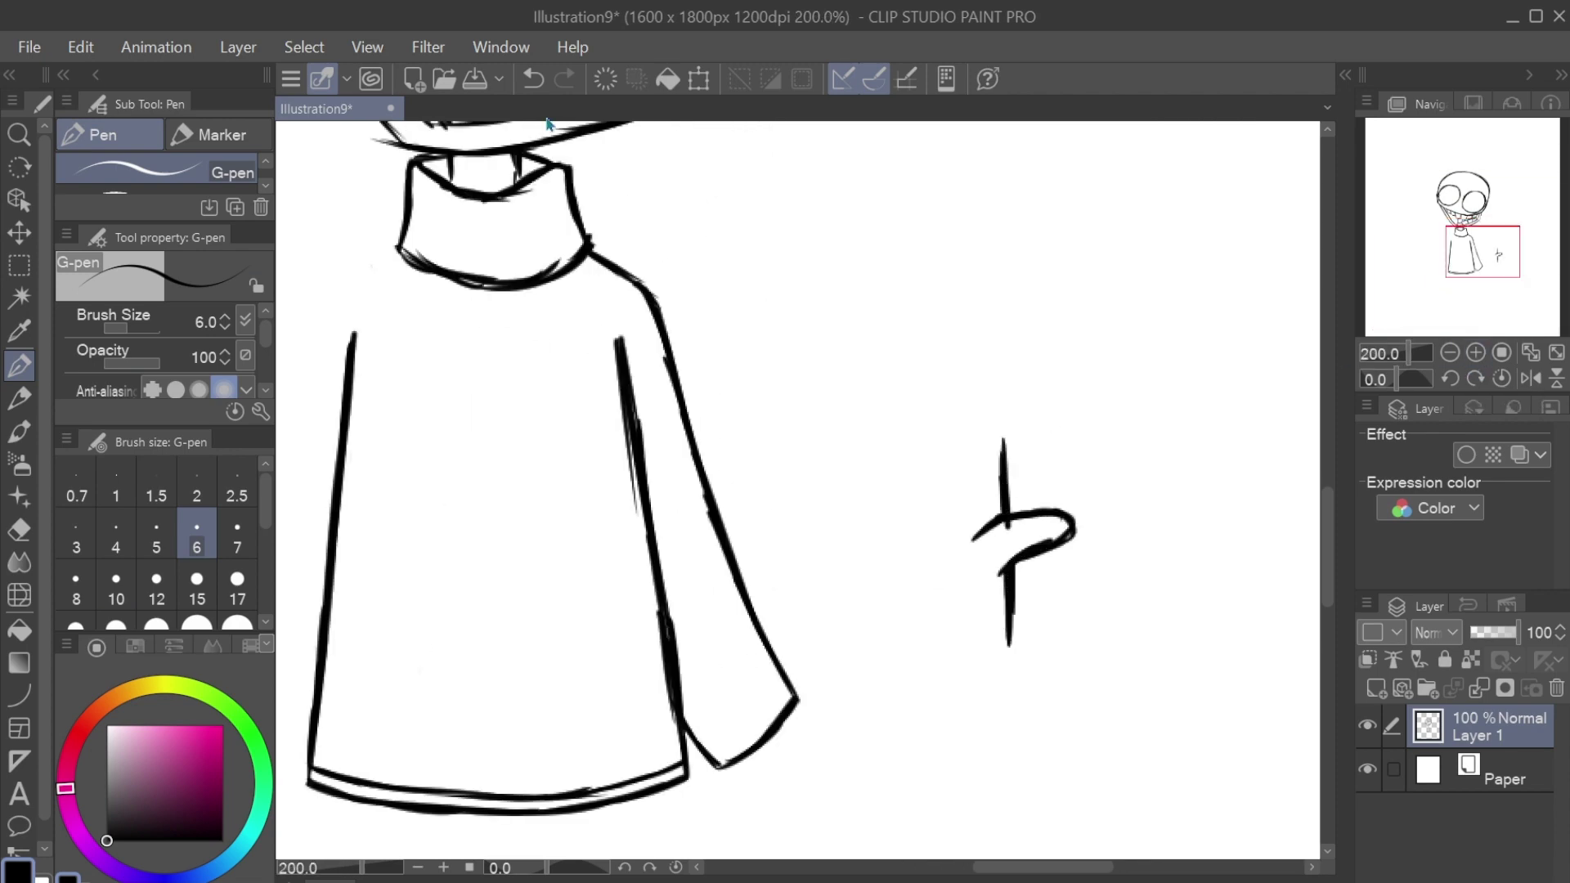
# Step: Select the separate thumb sketch and rotate it so the thumb points downward
pyautogui.press('m')
pyautogui.moveTo(949, 417); pyautogui.dragTo(1096, 662)
pyautogui.hotkey('ctrl', 't')
pyautogui.press('Return')
pyautogui.scroll(2, 736, 491)
pyautogui.hotkey('ctrl', 't')
pyautogui.moveTo(1063, 409); pyautogui.dragTo(1013, 479)
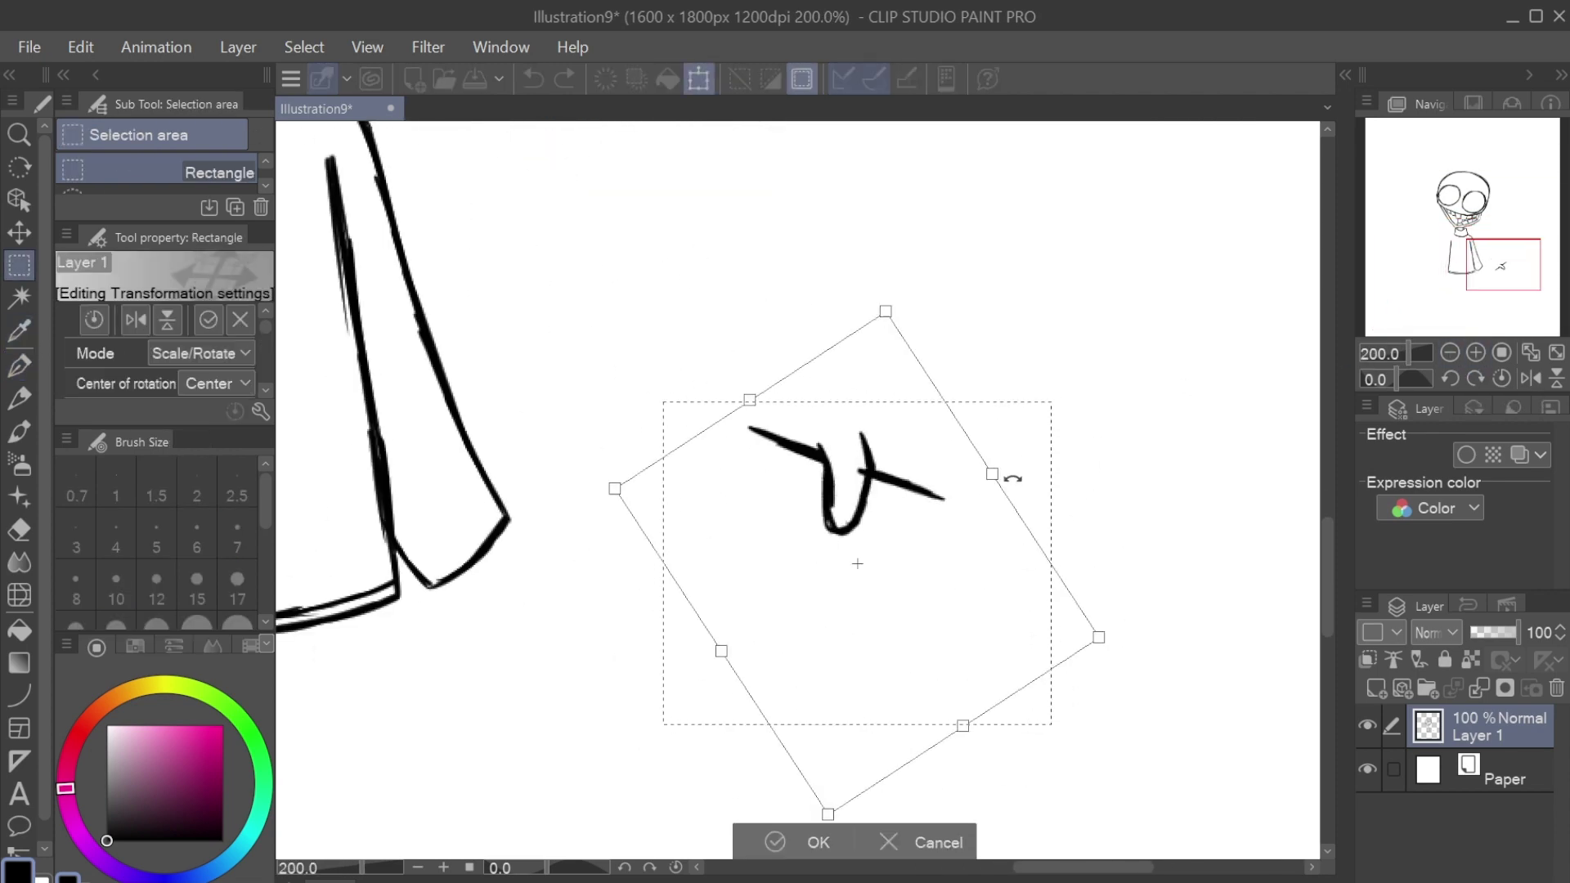
pyautogui.press('Return')
# Step: Draw a tilted drink can around the thumb, with a dark opening and a pull tab on its end
pyautogui.scroll(2, 1014, 479)
pyautogui.scroll(-2, 736, 491)
pyautogui.press('p')
pyautogui.moveTo(746, 521)
pyautogui.mouseDown()
pyautogui.moveTo(697, 639)
pyautogui.moveTo(564, 583)
pyautogui.moveTo(538, 445)
pyautogui.mouseUp()
pyautogui.press('e')
pyautogui.moveTo(738, 570)
pyautogui.mouseDown()
pyautogui.moveTo(769, 585)
pyautogui.moveTo(749, 579)
pyautogui.mouseUp()
pyautogui.press('p')
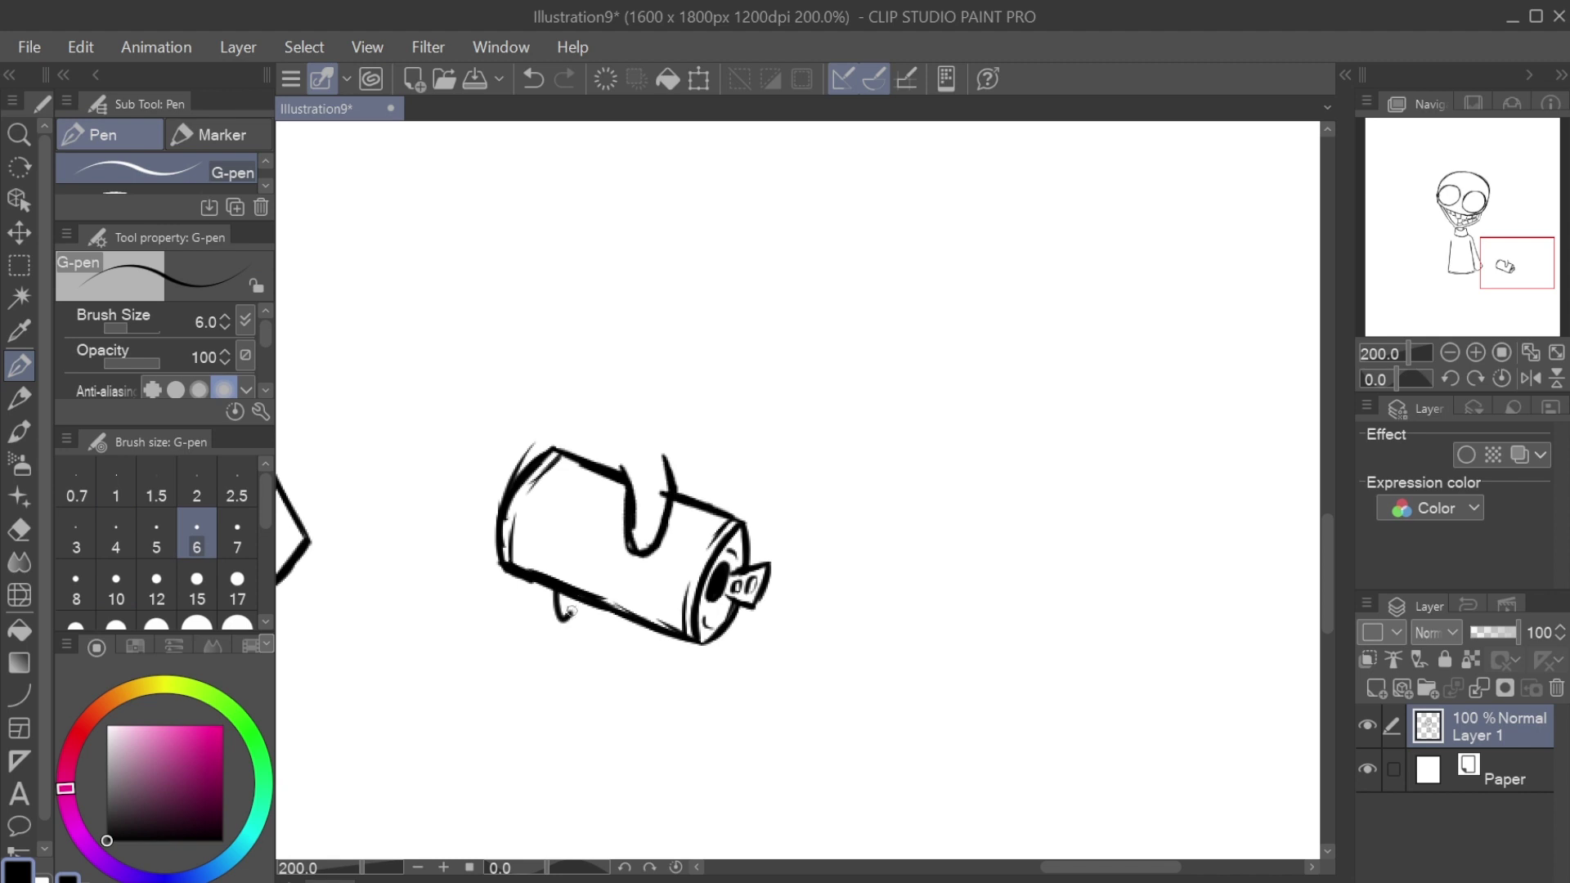
# Step: Draw fingertips beneath the can, thicken the thumb's edge and add a wavy dent line along the can's lower side
pyautogui.moveTo(684, 494); pyautogui.dragTo(666, 459)
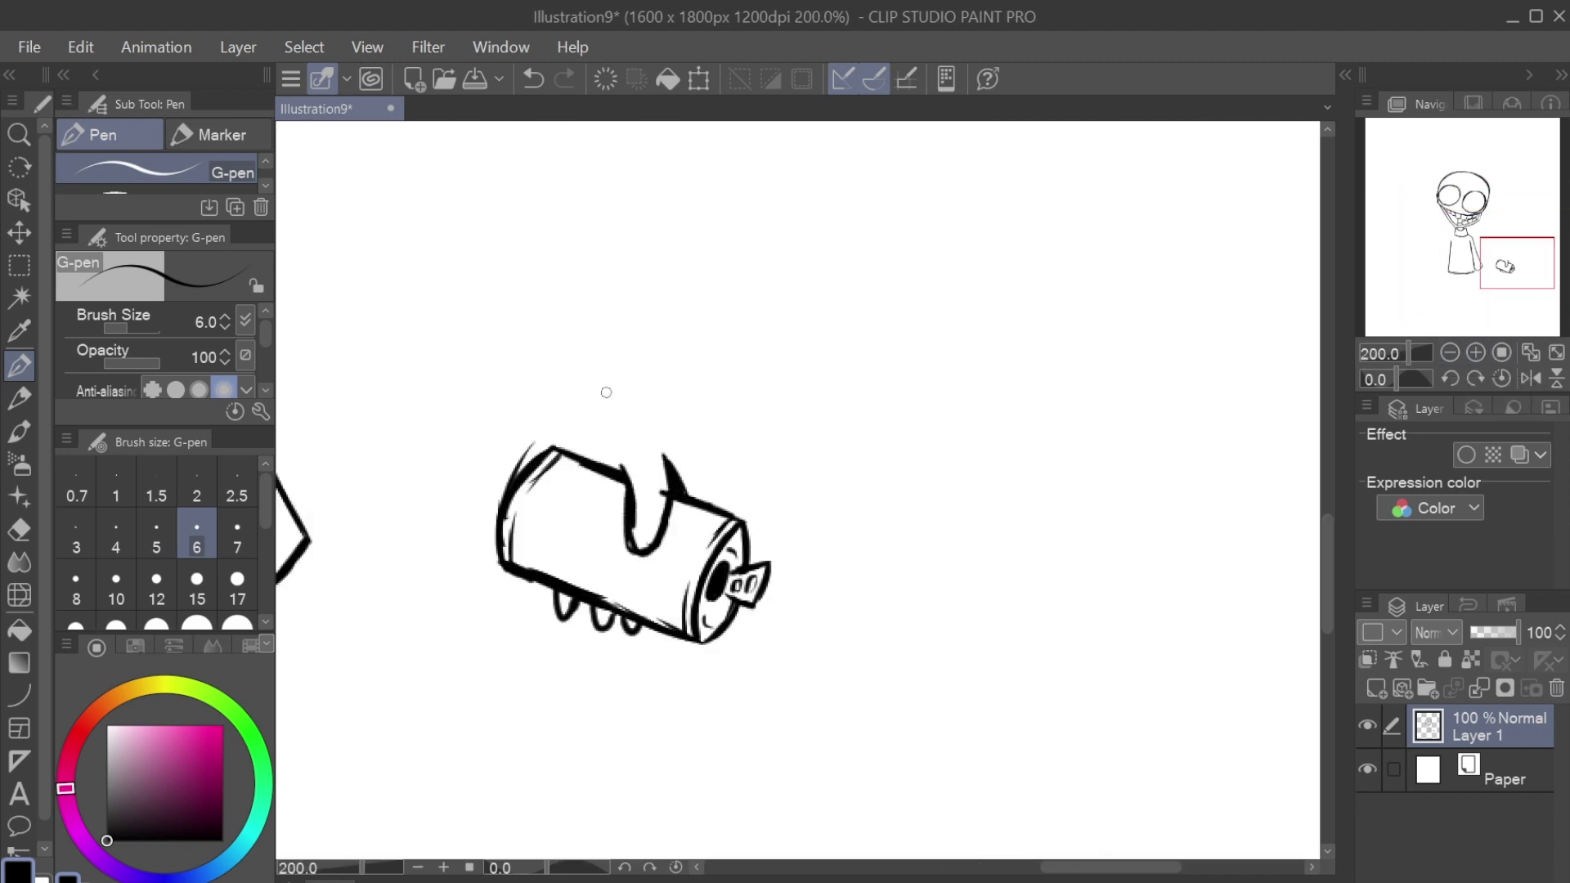
pyautogui.press('e')
pyautogui.press('p')
pyautogui.moveTo(524, 573); pyautogui.dragTo(663, 628)
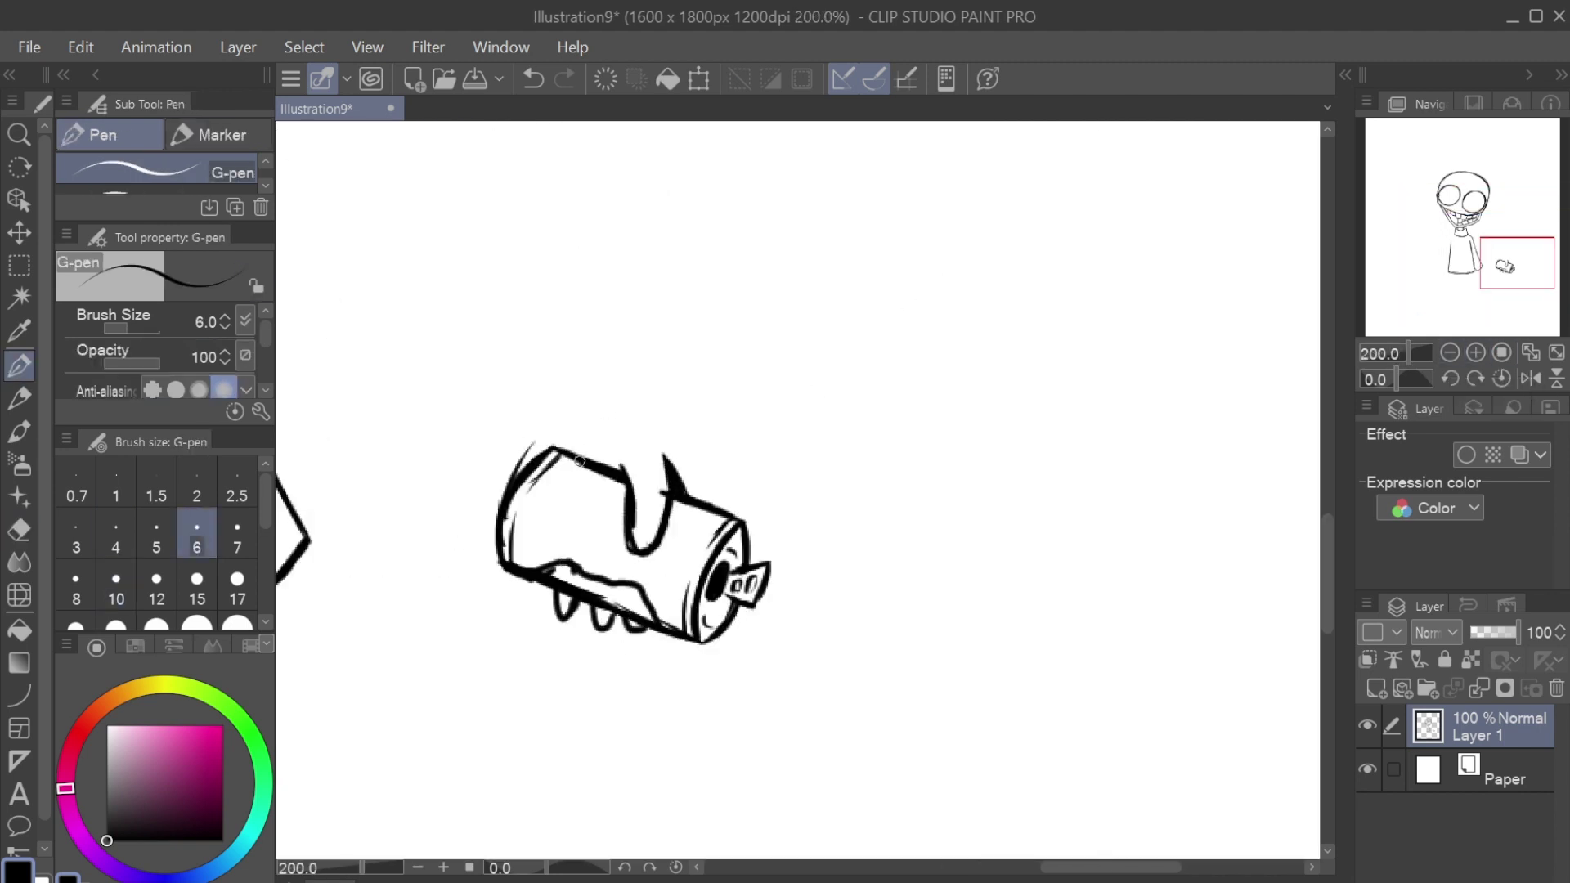
# Step: Draw a dent along the can's upper edge and erase the thumb, the fingertips and the old straight edges
pyautogui.moveTo(577, 455); pyautogui.dragTo(630, 493)
pyautogui.click(19, 530)
pyautogui.moveTo(556, 609); pyautogui.dragTo(654, 633)
pyautogui.moveTo(585, 454); pyautogui.dragTo(634, 489)
pyautogui.moveTo(666, 458)
pyautogui.mouseDown()
pyautogui.moveTo(687, 497)
pyautogui.moveTo(642, 536)
pyautogui.moveTo(586, 368)
pyautogui.moveTo(577, 433)
pyautogui.moveTo(638, 611)
pyautogui.mouseUp()
# Step: Tidy the can's dented outline and narrow the hanging sleeve, ending it in a ribbed cuff
pyautogui.press('p')
pyautogui.press('e')
pyautogui.press(']')
pyautogui.press(']')
pyautogui.press(']')
pyautogui.scroll(-3, 715, 351)
pyautogui.press('p')
pyautogui.scroll(3, 646, 609)
pyautogui.moveTo(601, 615); pyautogui.dragTo(634, 615)
# Step: Try moving the crushed can to the sleeve's cuff and rotating it with a transform
pyautogui.press('m')
pyautogui.moveTo(736, 378); pyautogui.dragTo(1115, 743)
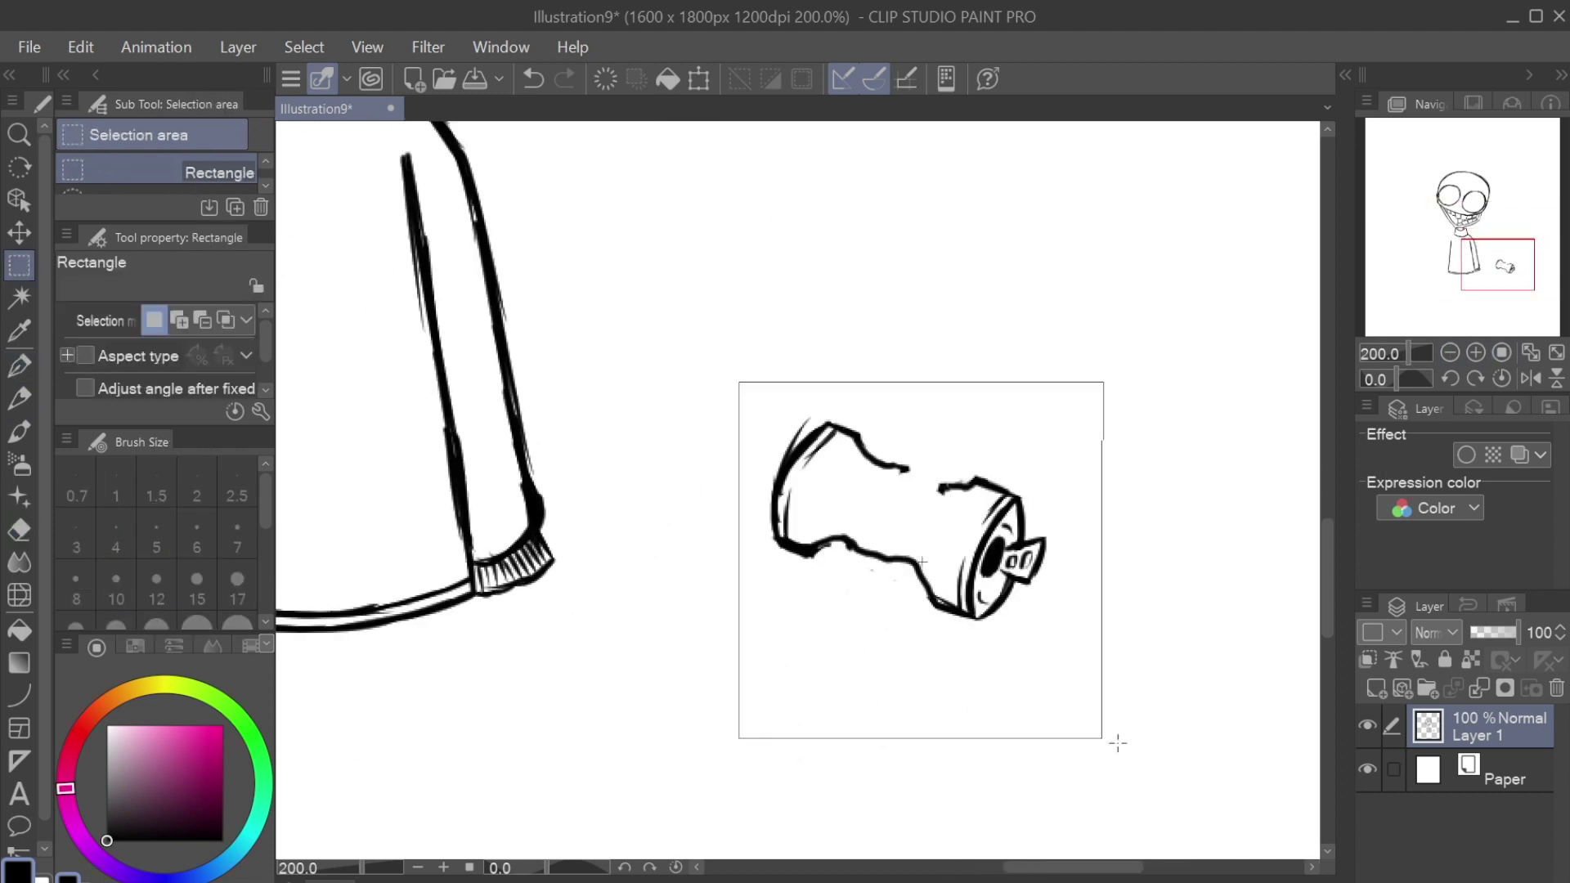
pyautogui.hotkey('ctrl', 't')
pyautogui.moveTo(899, 531); pyautogui.dragTo(540, 622)
pyautogui.moveTo(720, 490); pyautogui.dragTo(747, 432)
pyautogui.scroll(-3, 705, 474)
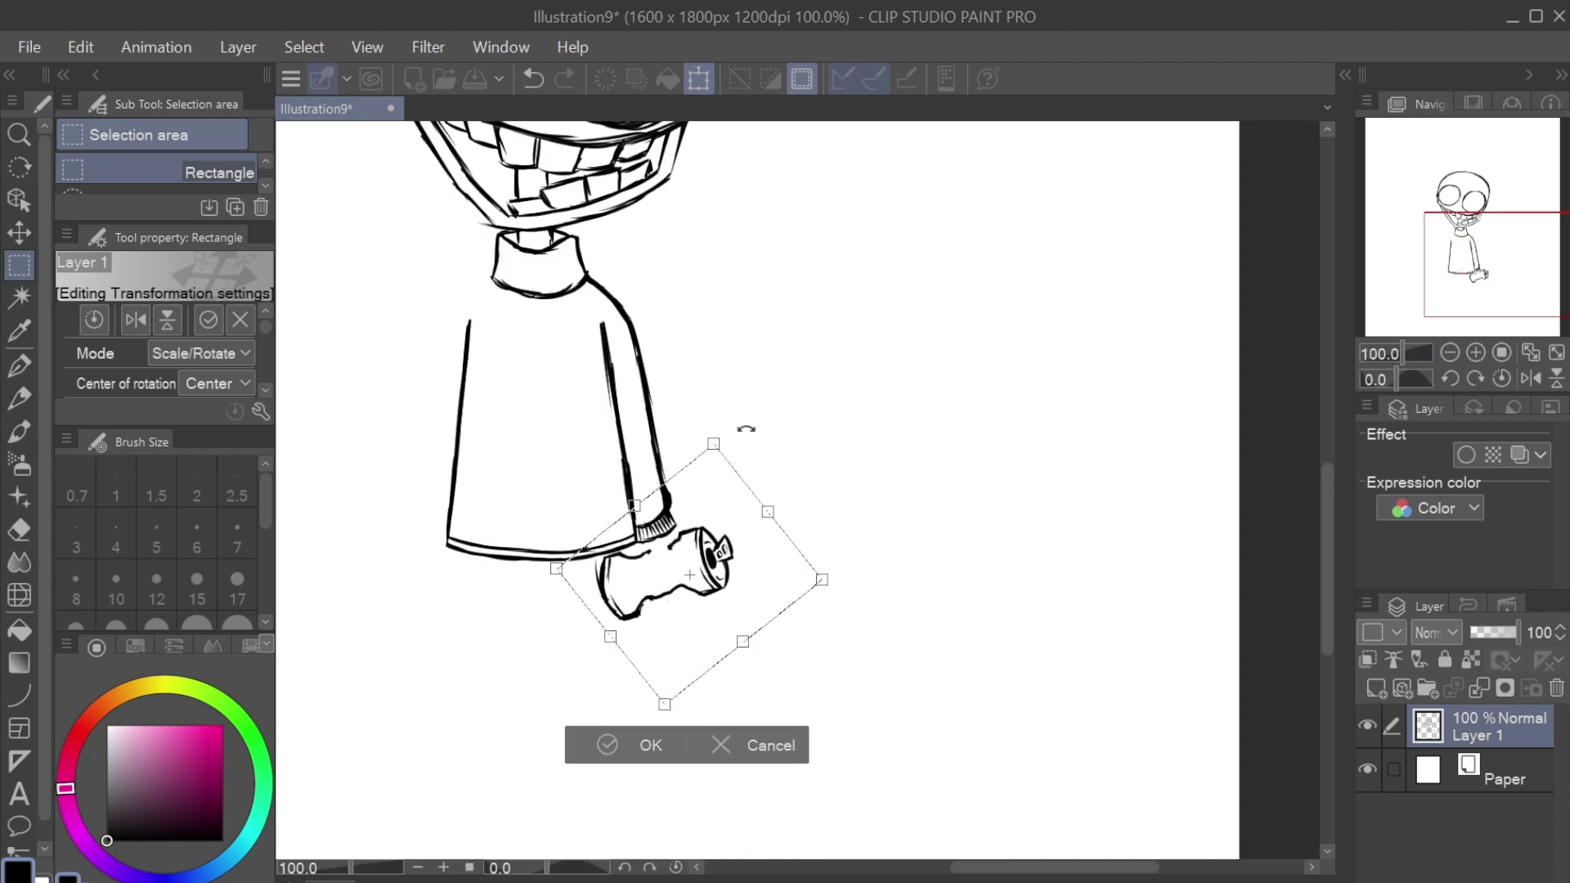
pyautogui.press('Escape')
pyautogui.hotkey('ctrl', 'd')
pyautogui.press('p')
pyautogui.click(536, 80)
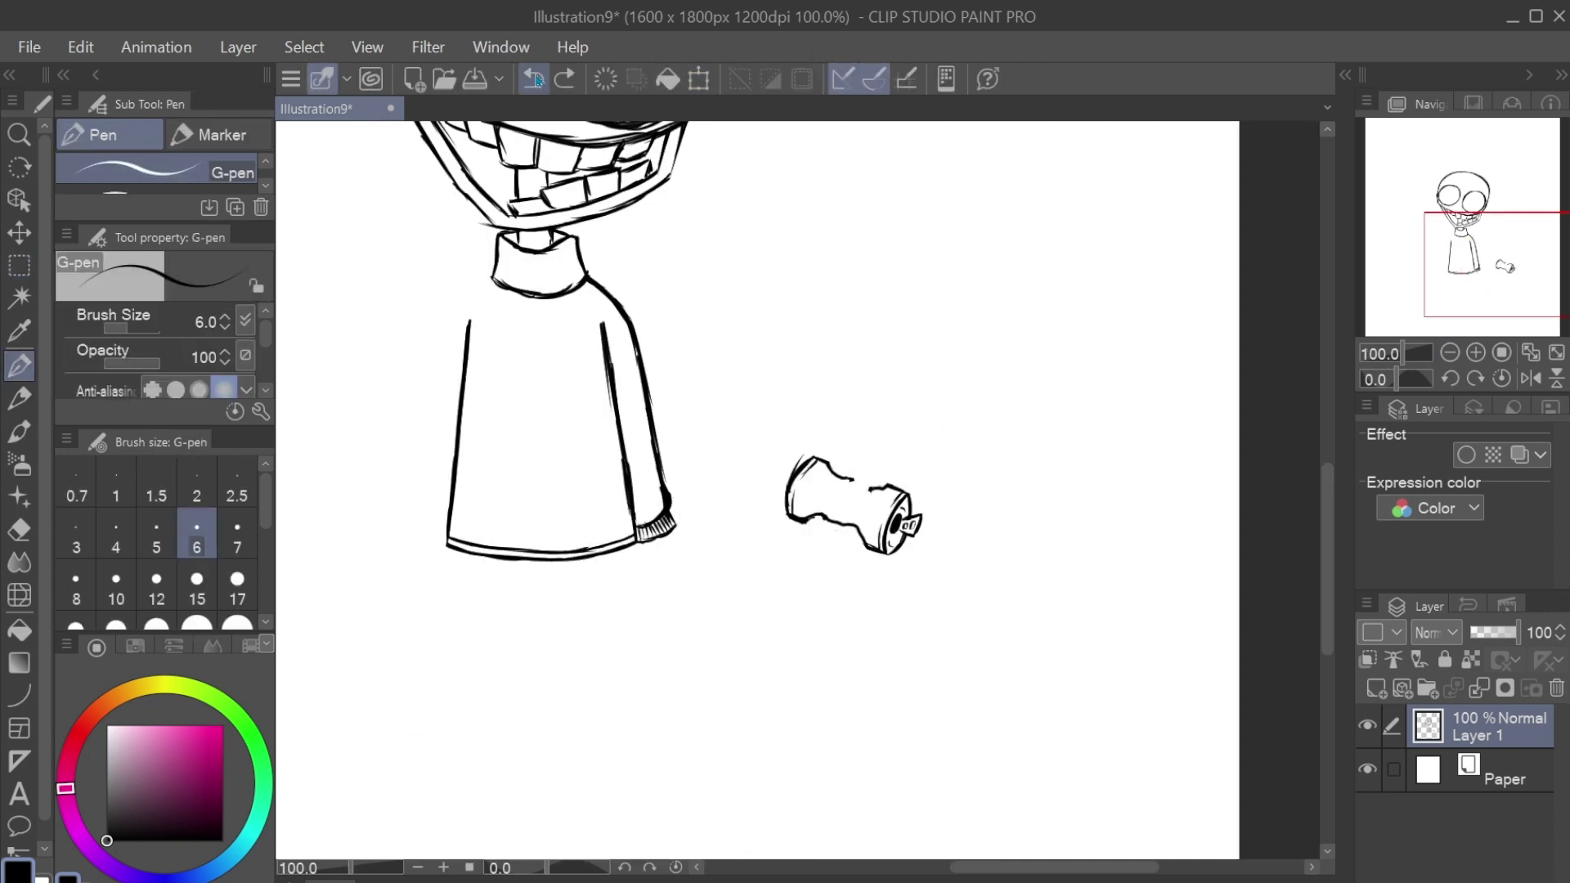
# Step: Draw a thumb and fingers gripping the crushed can, add short wrist lines and reinforce the can's outline
pyautogui.moveTo(868, 489); pyautogui.dragTo(841, 478)
pyautogui.scroll(2, 864, 546)
pyautogui.press('e')
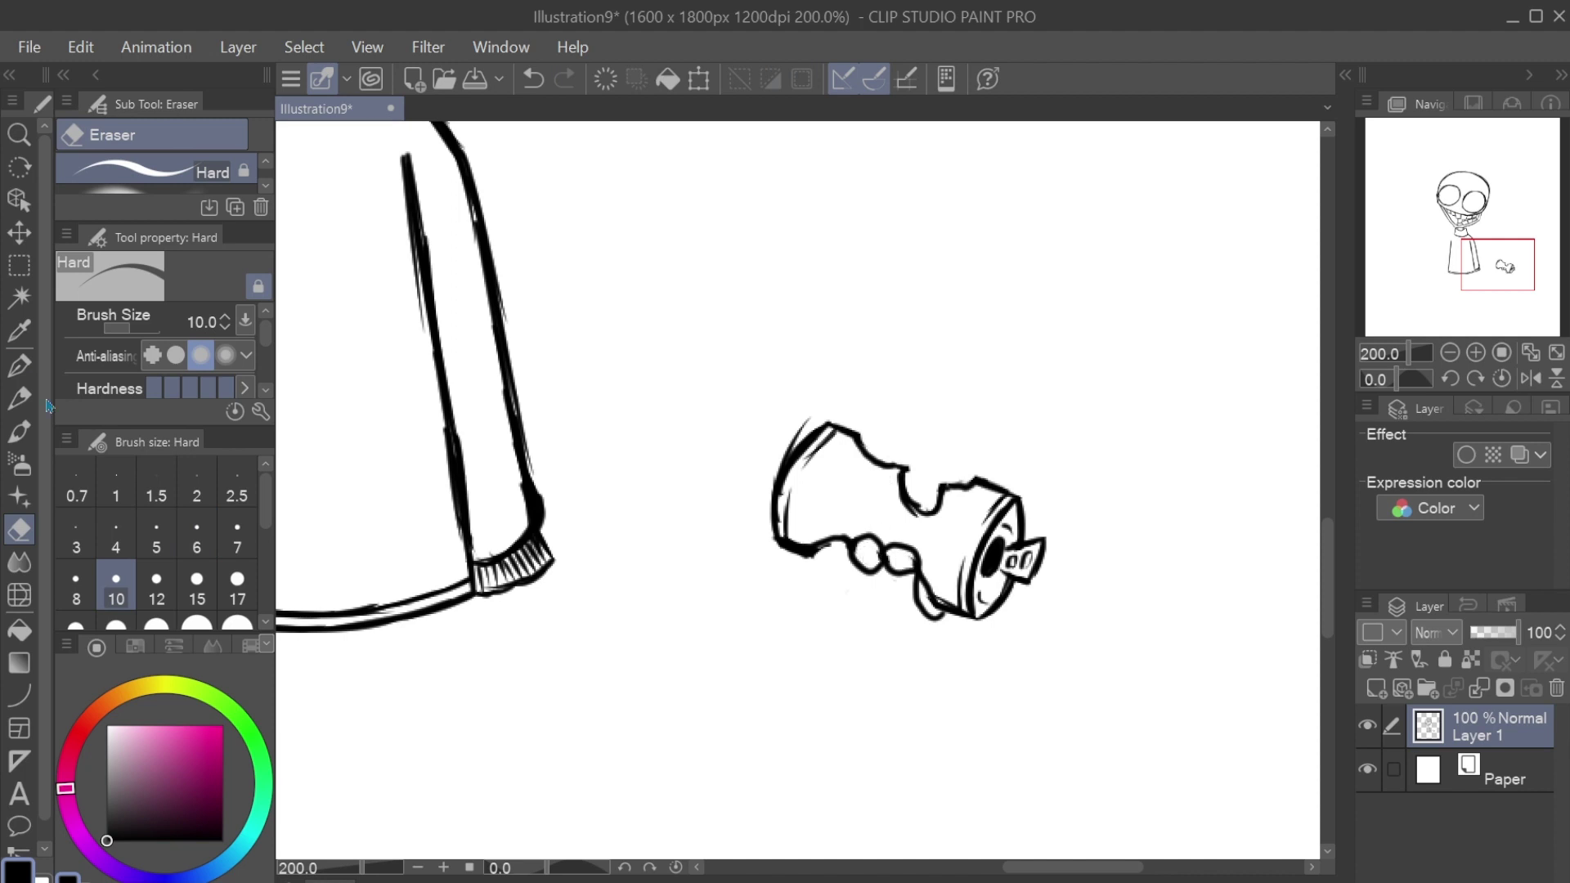
pyautogui.press('p')
pyautogui.moveTo(965, 452); pyautogui.dragTo(975, 481)
pyautogui.moveTo(904, 451)
pyautogui.mouseDown()
pyautogui.moveTo(912, 476)
pyautogui.moveTo(883, 455)
pyautogui.mouseUp()
pyautogui.moveTo(806, 554); pyautogui.dragTo(846, 541)
pyautogui.moveTo(859, 433); pyautogui.dragTo(900, 468)
pyautogui.press('e')
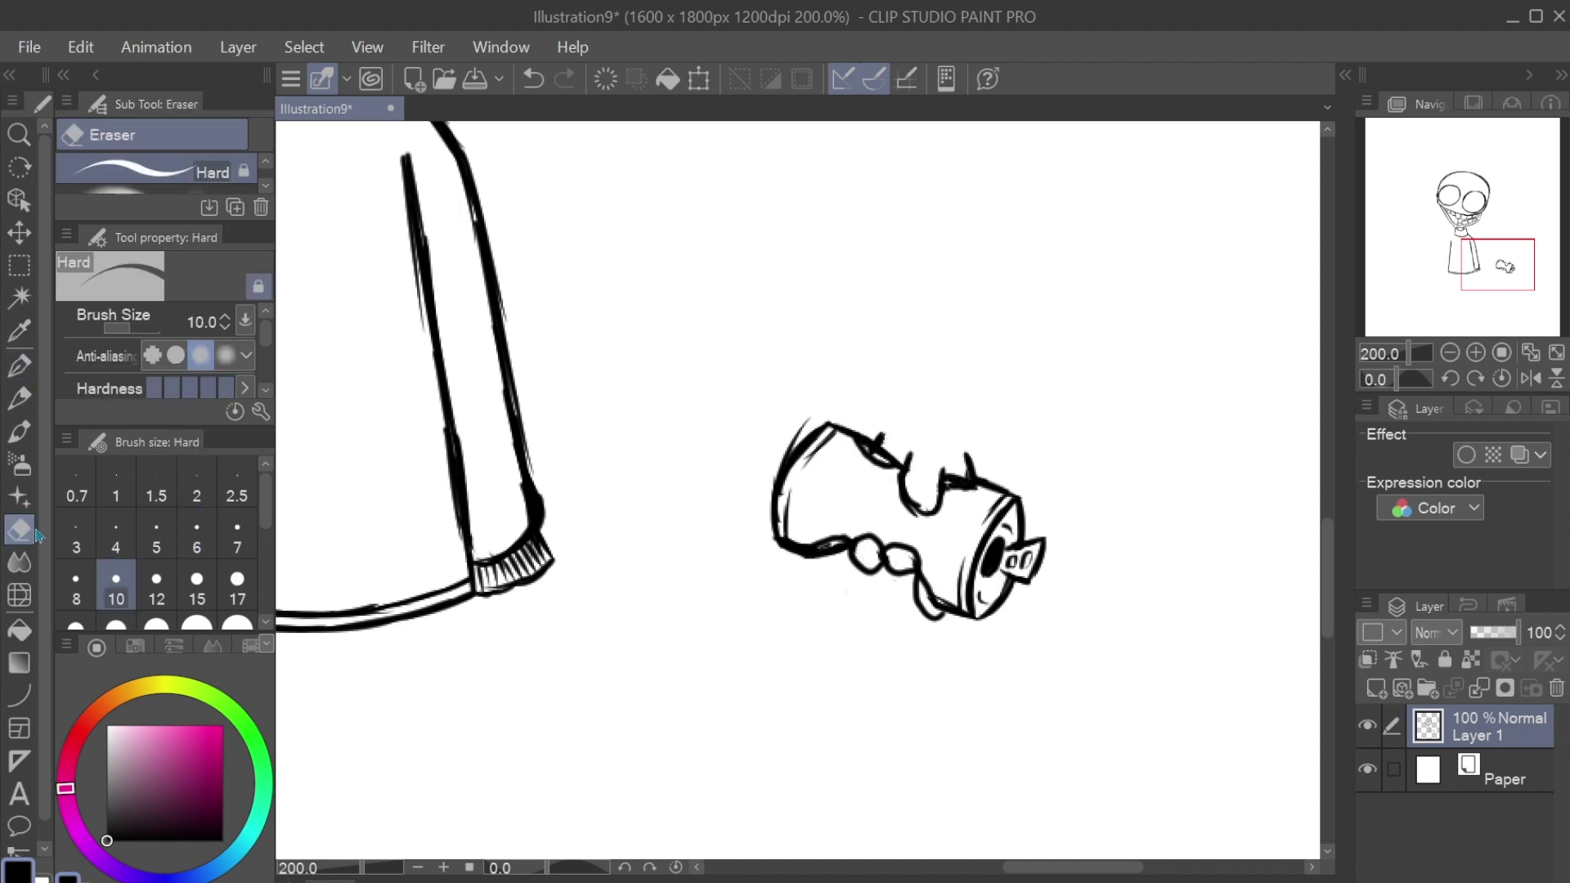
# Step: Select the hand with the can, move it under the ribbed cuff and rotate it to fit the sleeve
pyautogui.click(19, 266)
pyautogui.moveTo(714, 376); pyautogui.dragTo(1103, 727)
pyautogui.hotkey('ctrl', 't')
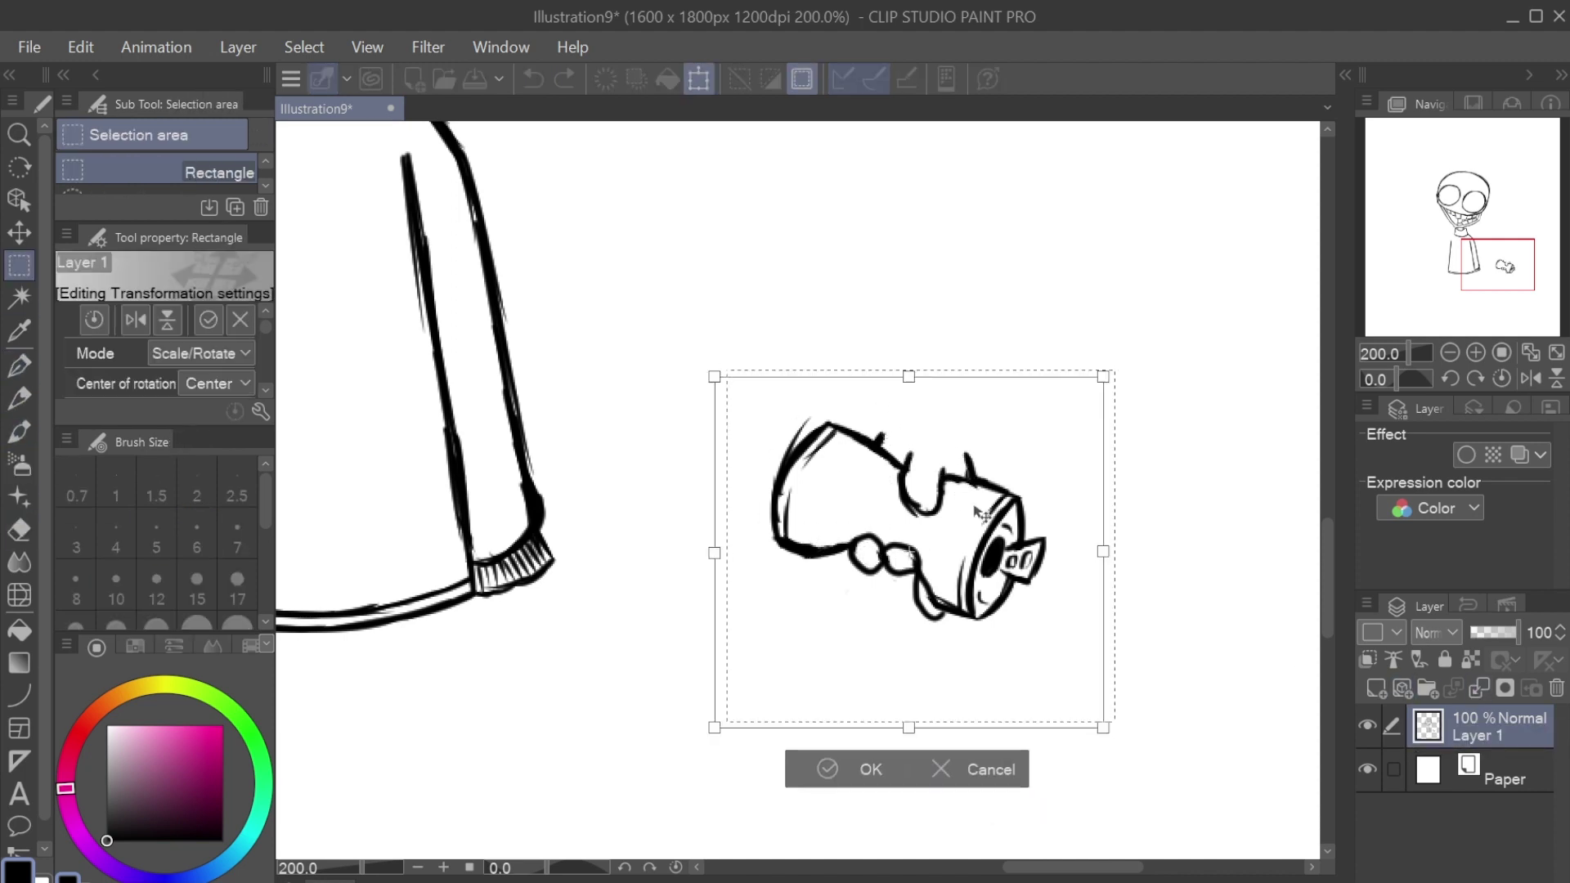
pyautogui.moveTo(981, 514); pyautogui.dragTo(560, 639)
pyautogui.click(418, 868)
pyautogui.moveTo(765, 483); pyautogui.dragTo(729, 414)
pyautogui.press('Return')
pyautogui.hotkey('ctrl', 'd')
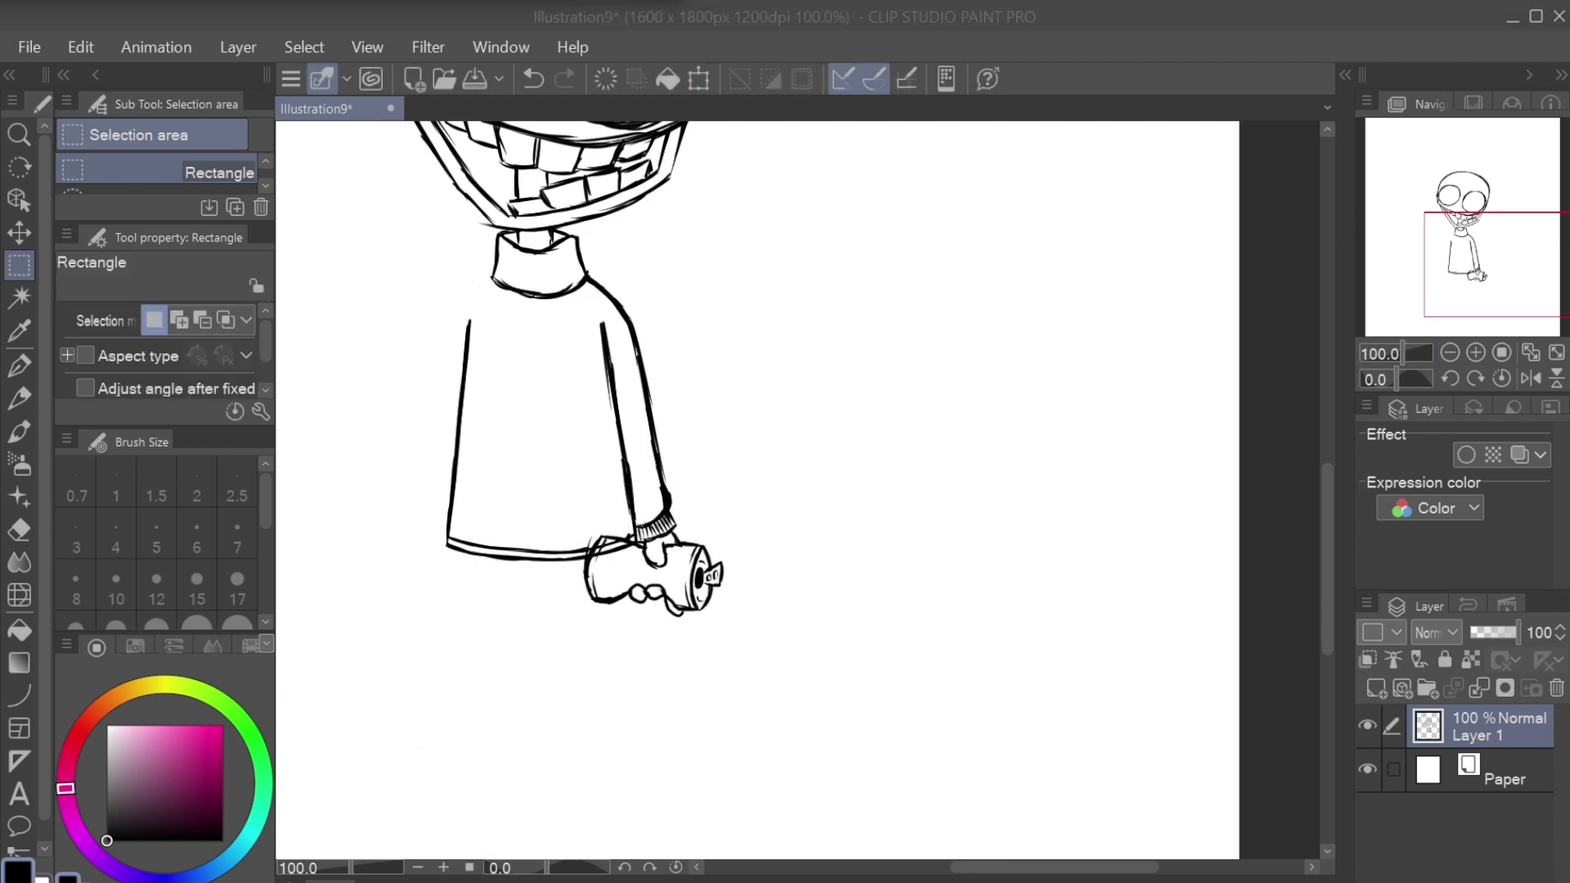
# Step: Erase the sweater hem lines that overlap the can and tidy the join at the wrist
pyautogui.scroll(2, 697, 701)
pyautogui.press('e')
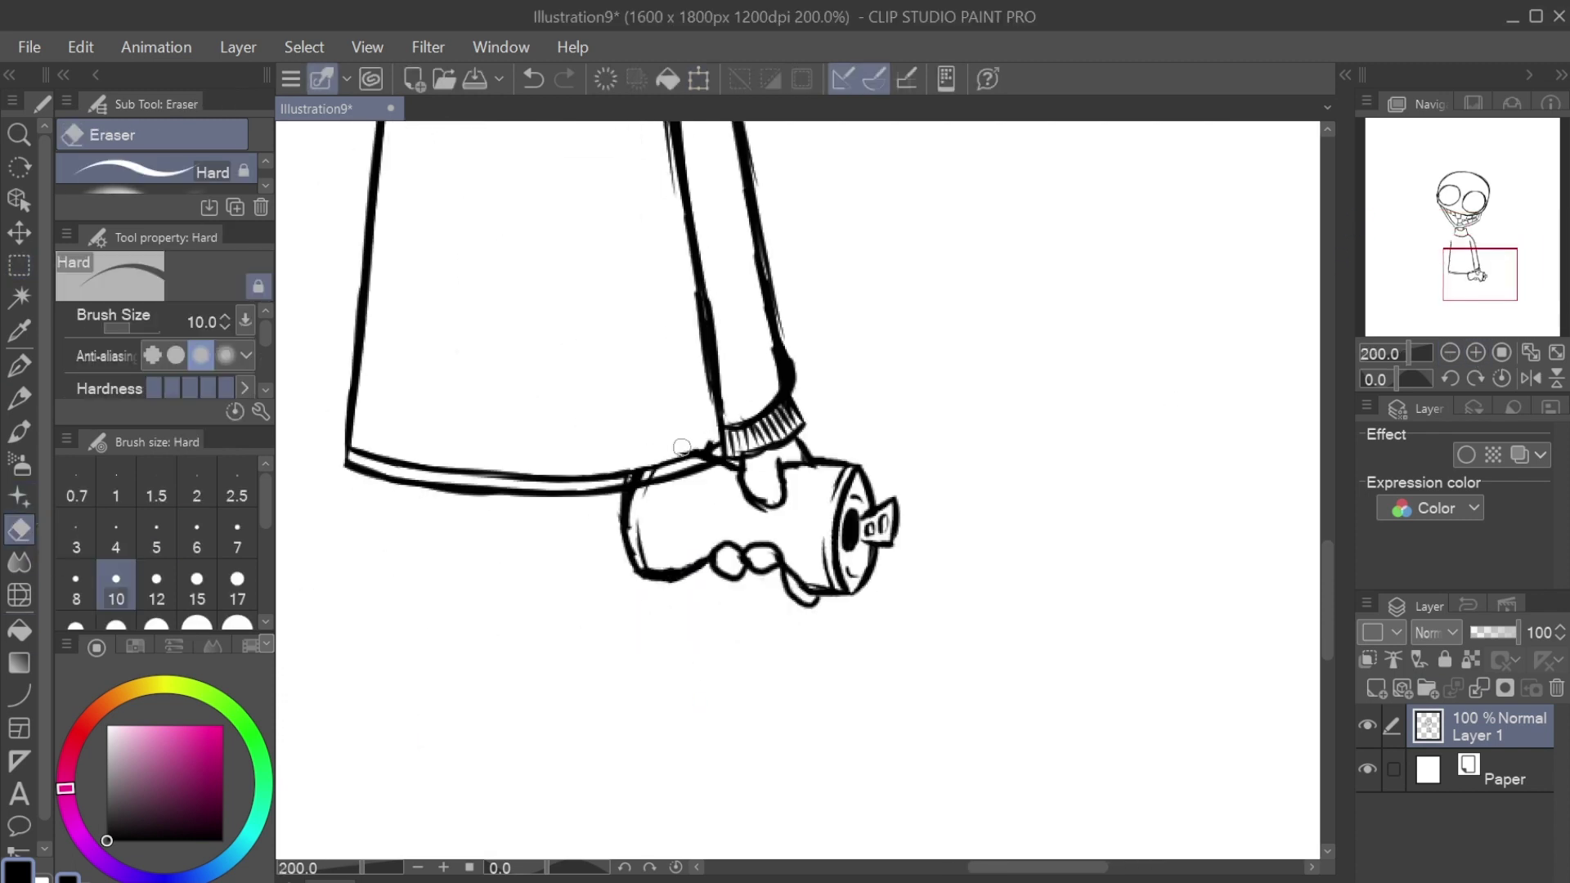
pyautogui.press('p')
pyautogui.scroll(-2, 676, 434)
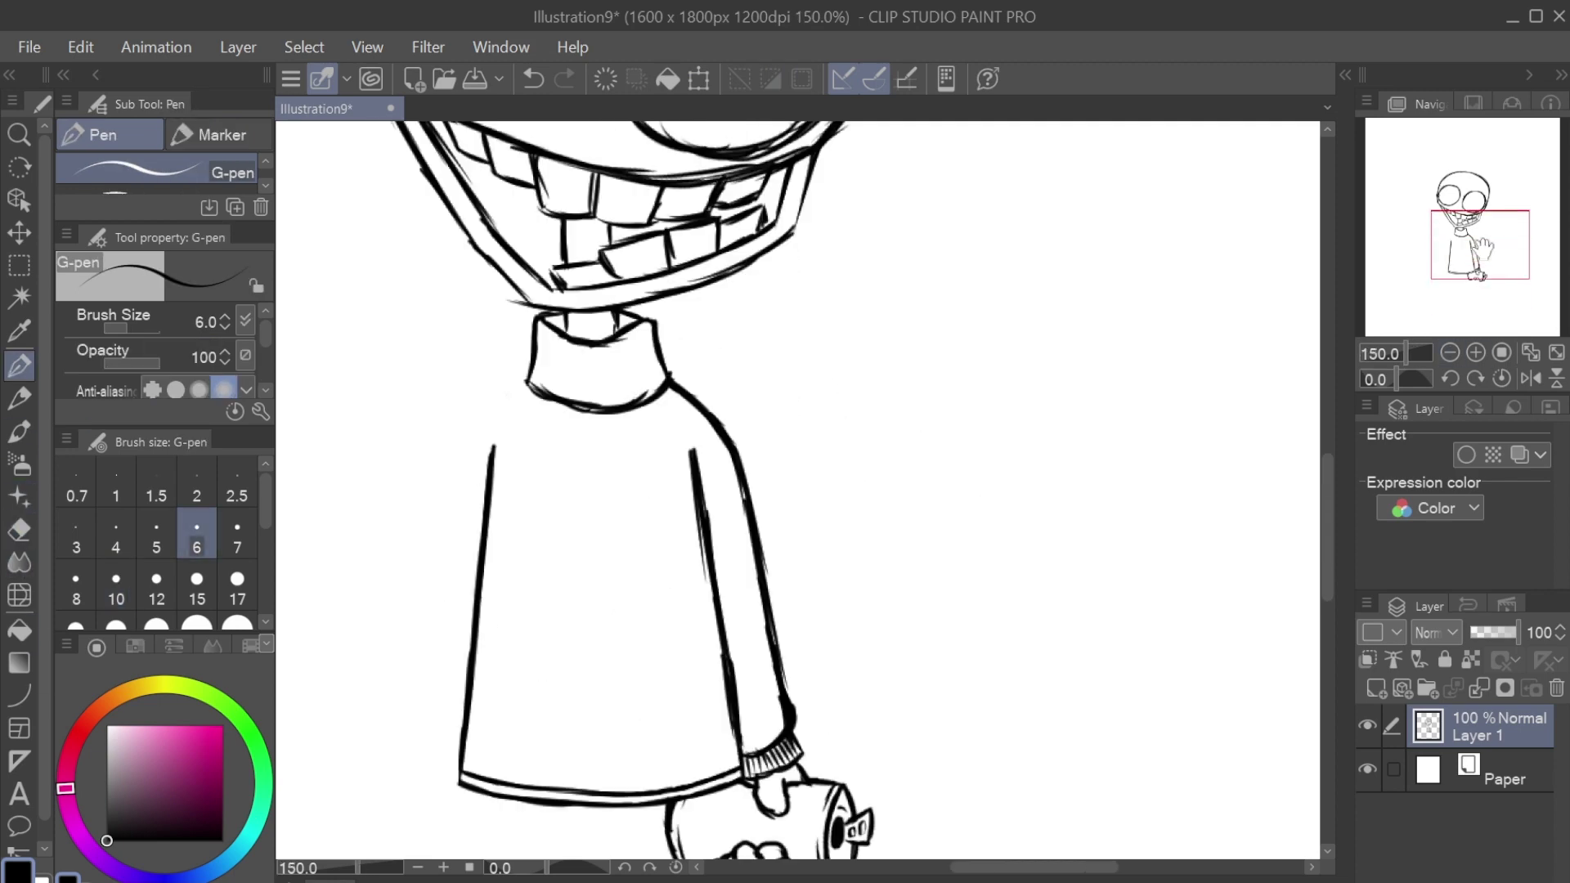
# Step: Try drawing the other arm as a sleeve bent sharply upward at the elbow
pyautogui.click(534, 79)
pyautogui.moveTo(619, 391); pyautogui.dragTo(531, 440)
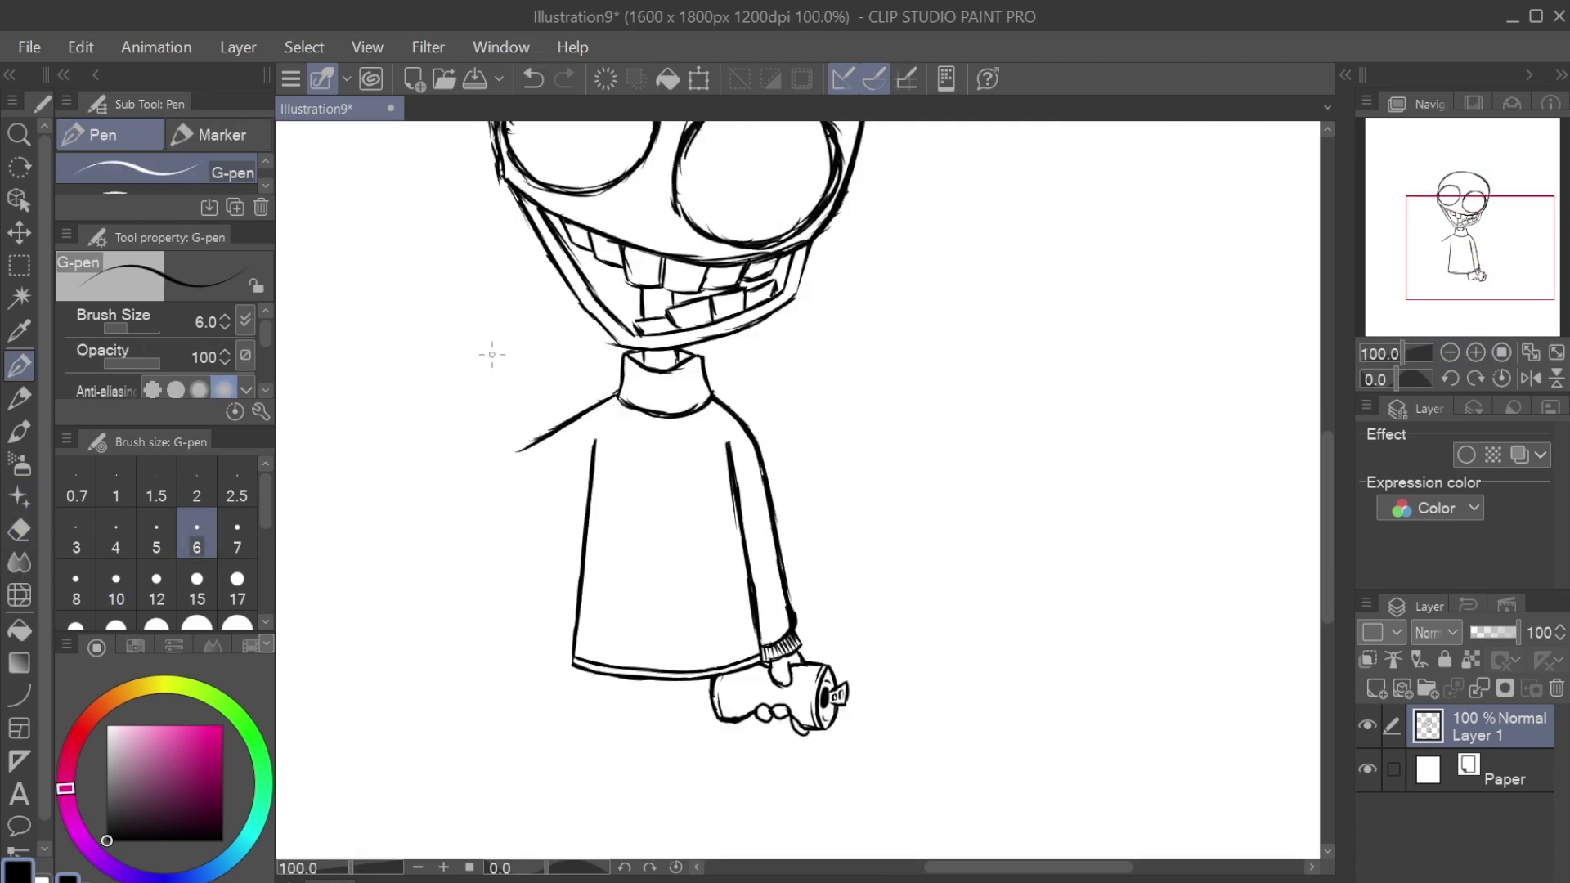
pyautogui.moveTo(450, 384); pyautogui.dragTo(471, 448)
pyautogui.moveTo(443, 388); pyautogui.dragTo(493, 509)
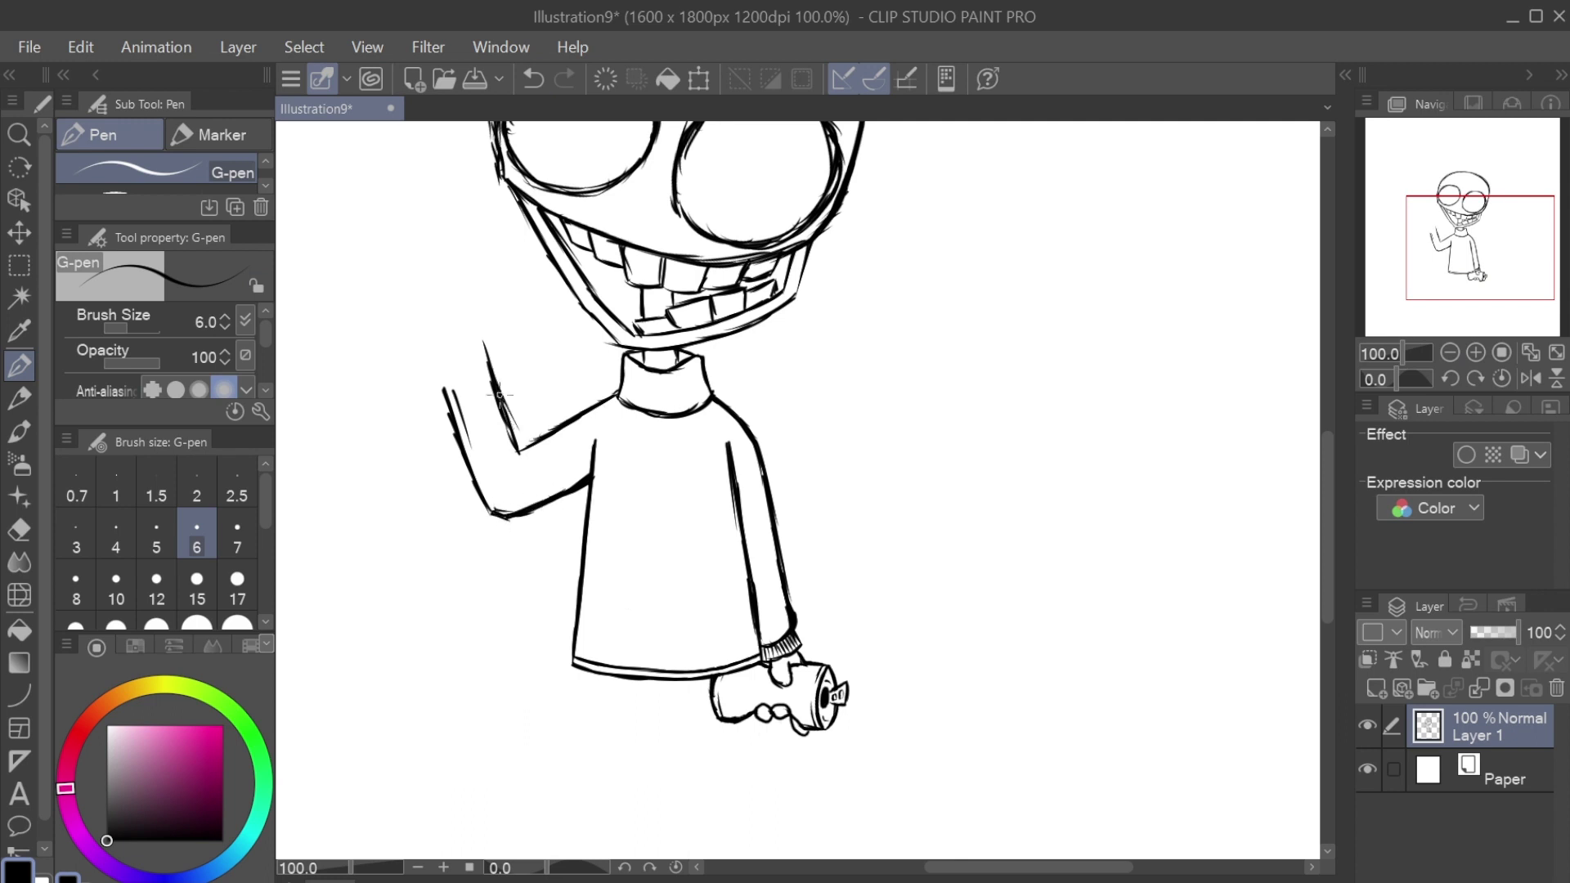
pyautogui.moveTo(499, 395); pyautogui.dragTo(517, 454)
pyautogui.scroll(-2, 490, 409)
pyautogui.scroll(2, 456, 369)
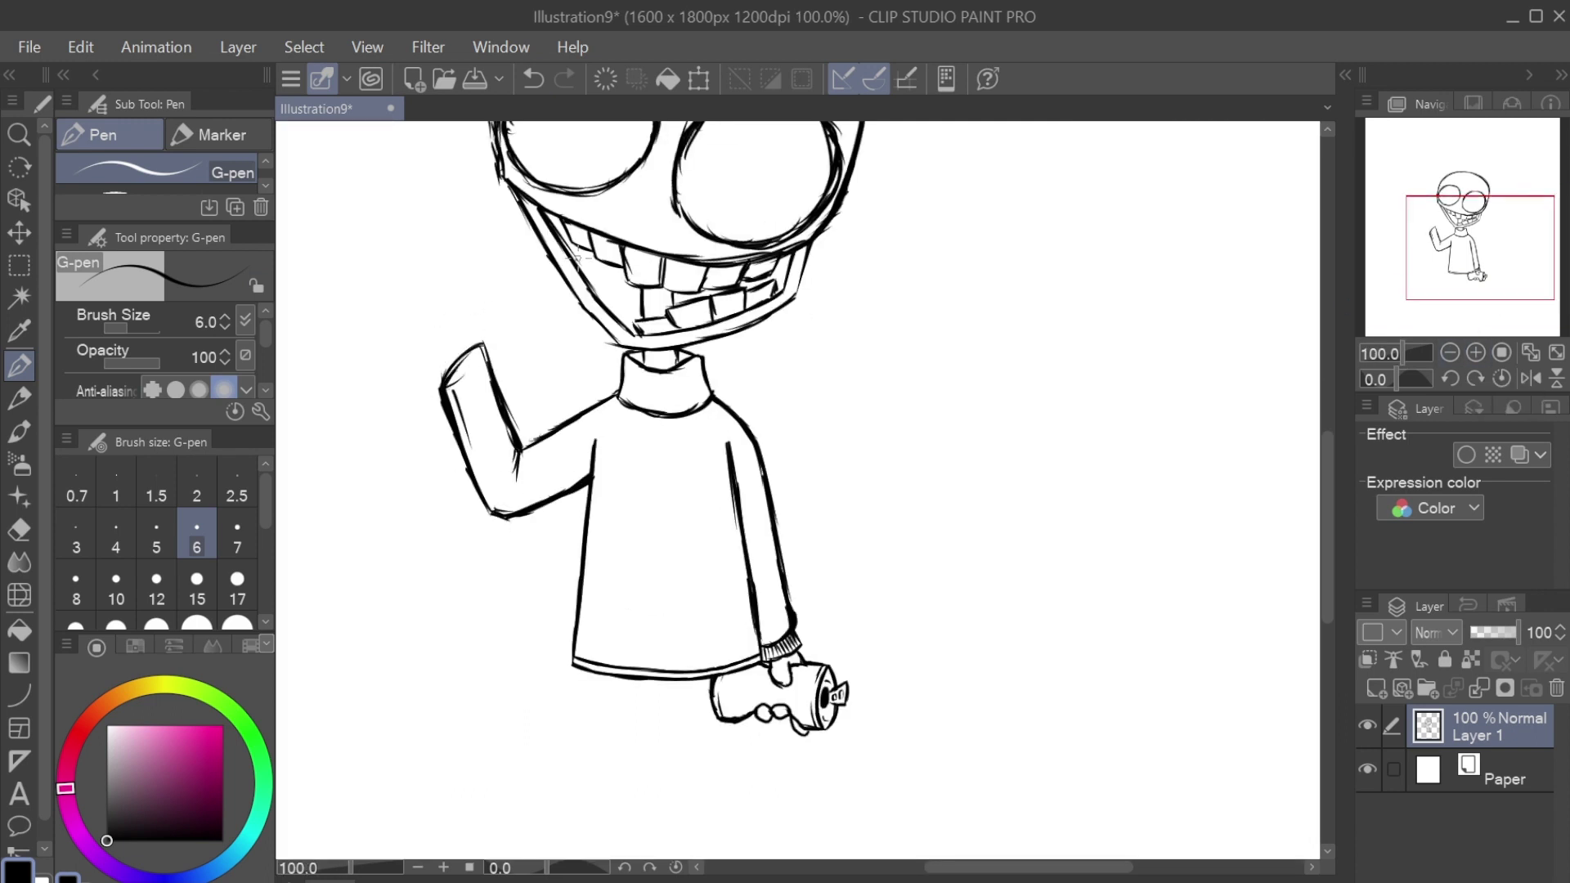
pyautogui.hotkey('ctrl', 'z')
pyautogui.hotkey('ctrl', 'z')
pyautogui.hotkey('ctrl', 'z')
pyautogui.hotkey('ctrl', 'z')
# Step: Try drawing the other arm as a straight sleeve raised beside the jaw
pyautogui.moveTo(524, 288); pyautogui.dragTo(601, 382)
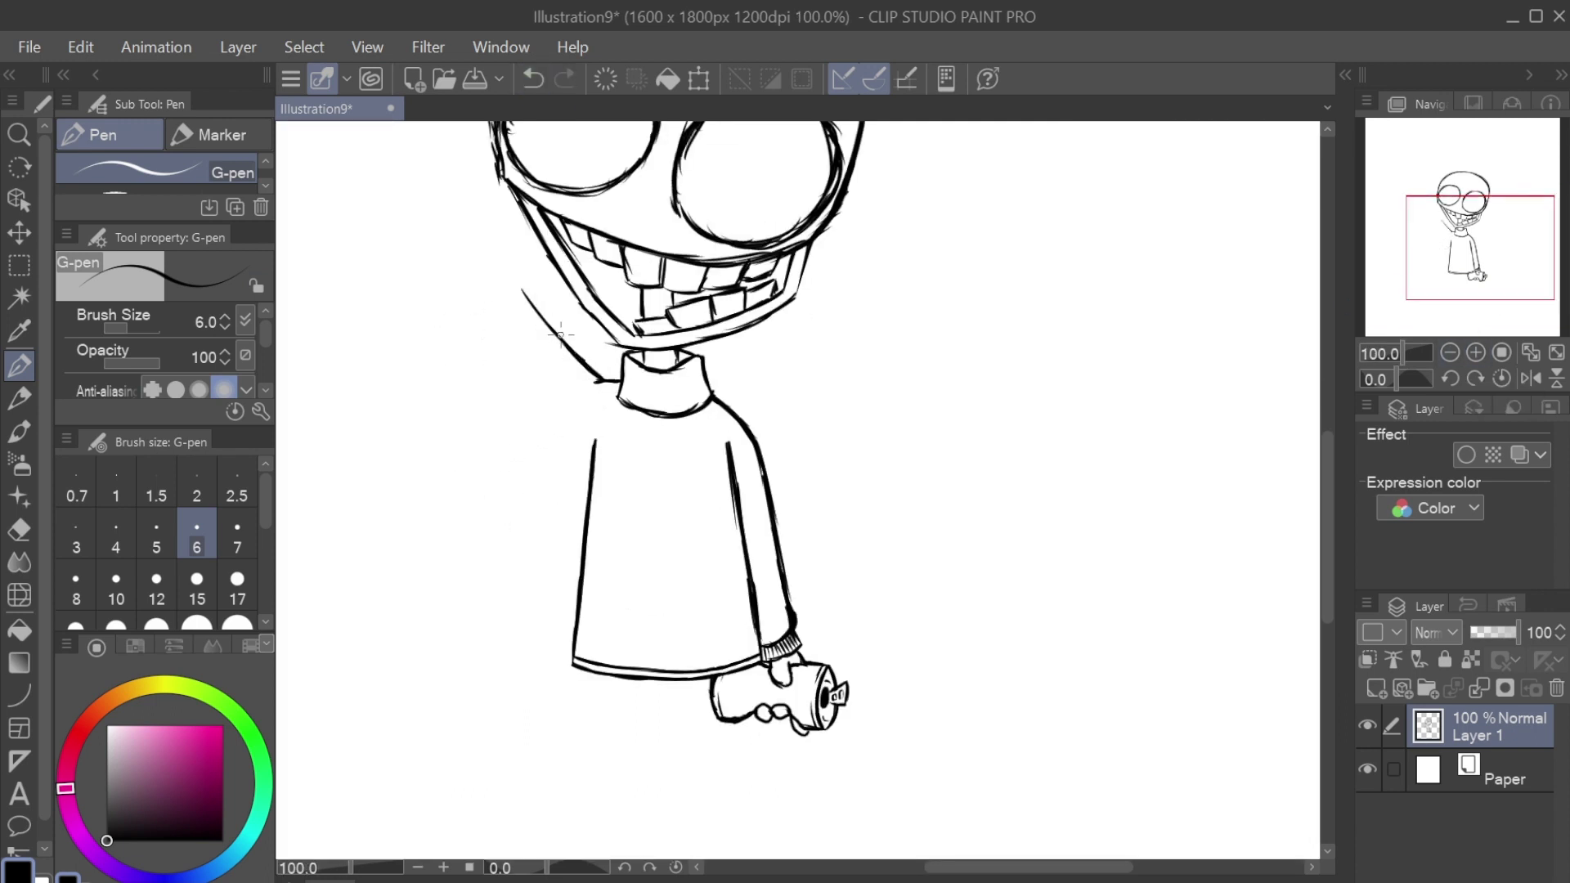
pyautogui.scroll(2, 603, 411)
pyautogui.press('e')
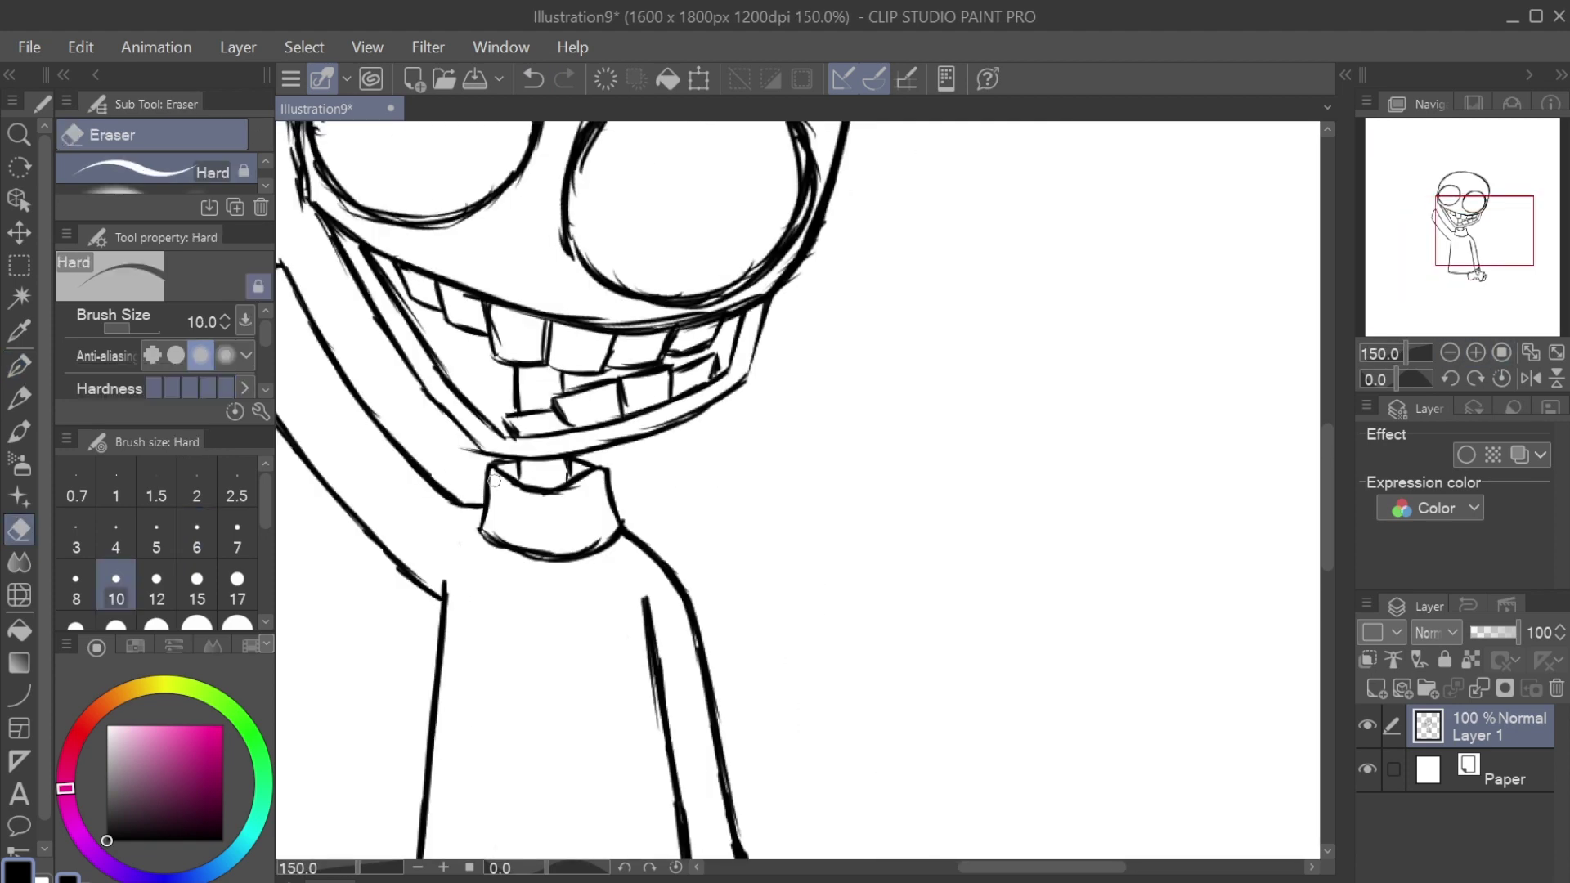
pyautogui.scroll(1, 491, 327)
pyautogui.press('p')
pyautogui.scroll(-1, 440, 227)
pyautogui.scroll(-1, 440, 227)
pyautogui.hotkey('ctrl', 'z')
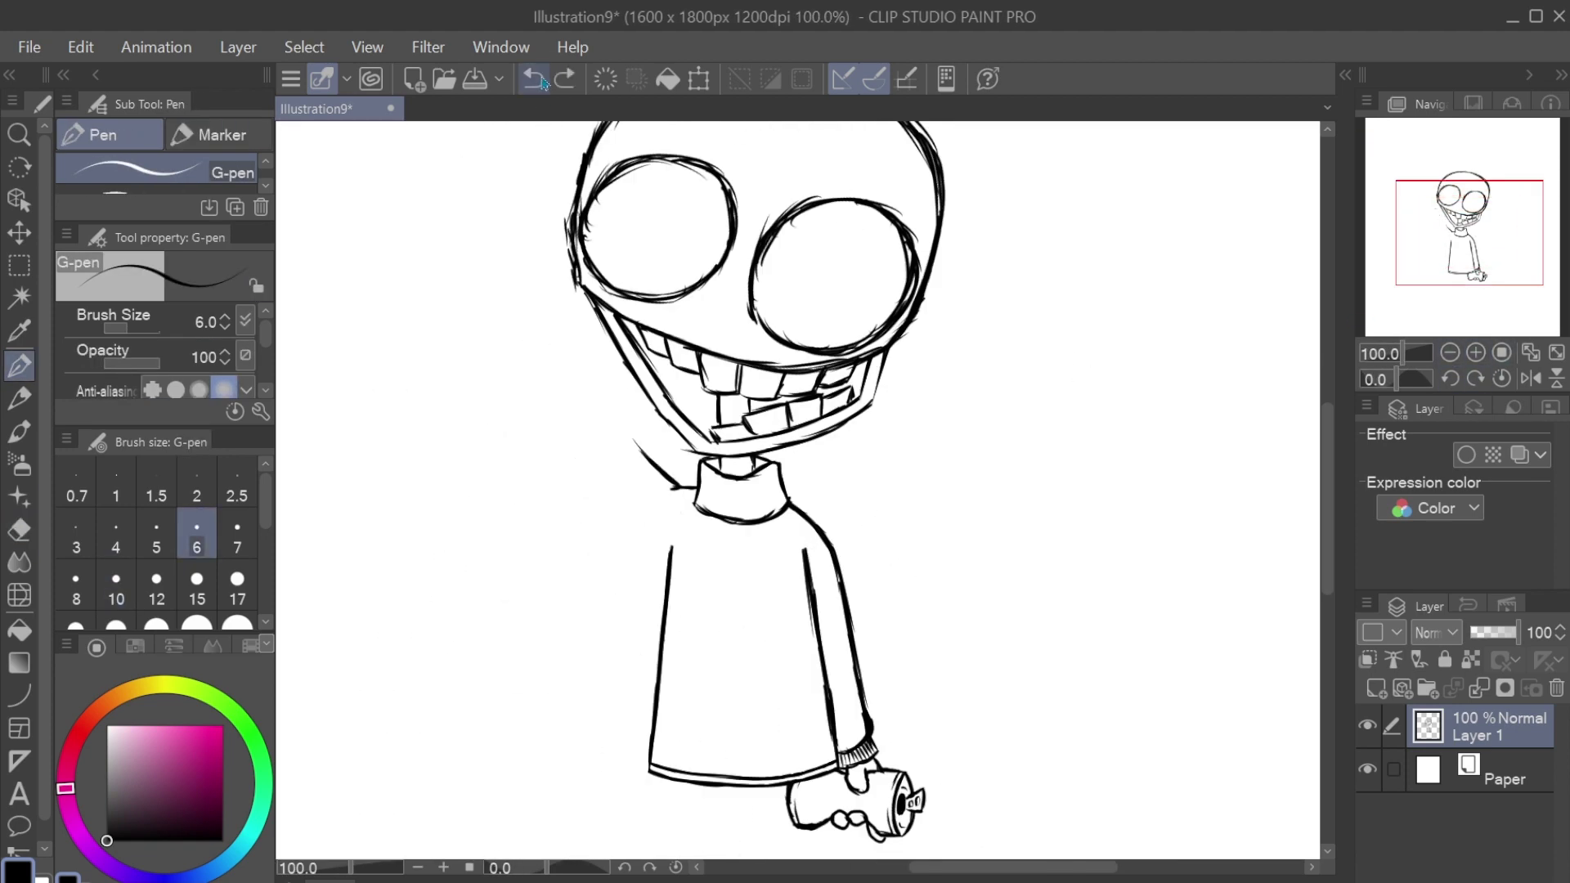
pyautogui.hotkey('ctrl', 'z')
pyautogui.moveTo(559, 348); pyautogui.dragTo(533, 402)
pyautogui.moveTo(557, 439); pyautogui.dragTo(665, 540)
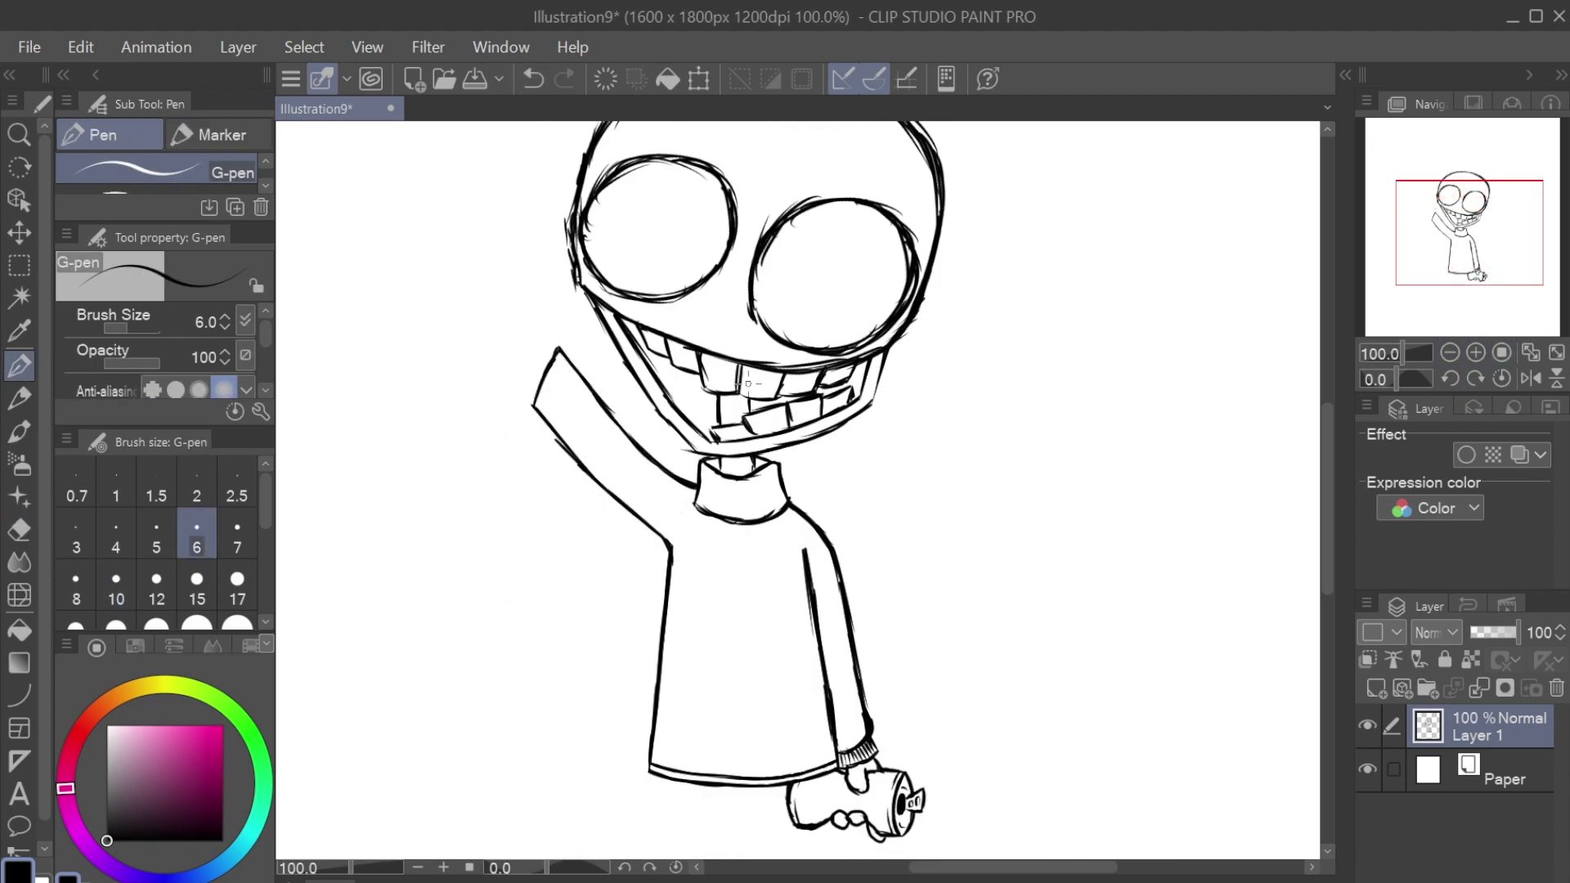
# Step: Erase the sweater's sharp lower-left corner and redraw it as a rounded hem
pyautogui.press('e')
pyautogui.moveTo(651, 769)
pyautogui.mouseDown()
pyautogui.moveTo(694, 779)
pyautogui.moveTo(669, 764)
pyautogui.mouseUp()
pyautogui.press('p')
# Step: Erase the raised sleeve and draw a bent sleeve reaching outward and down from the left shoulder
pyautogui.scroll(1, 1472, 324)
pyautogui.press('e')
pyautogui.moveTo(425, 295)
pyautogui.mouseDown()
pyautogui.moveTo(449, 340)
pyautogui.moveTo(544, 403)
pyautogui.mouseUp()
pyautogui.press('p')
pyautogui.moveTo(643, 489); pyautogui.dragTo(504, 568)
pyautogui.hotkey('ctrl', '-')
pyautogui.hotkey('ctrl', 'z')
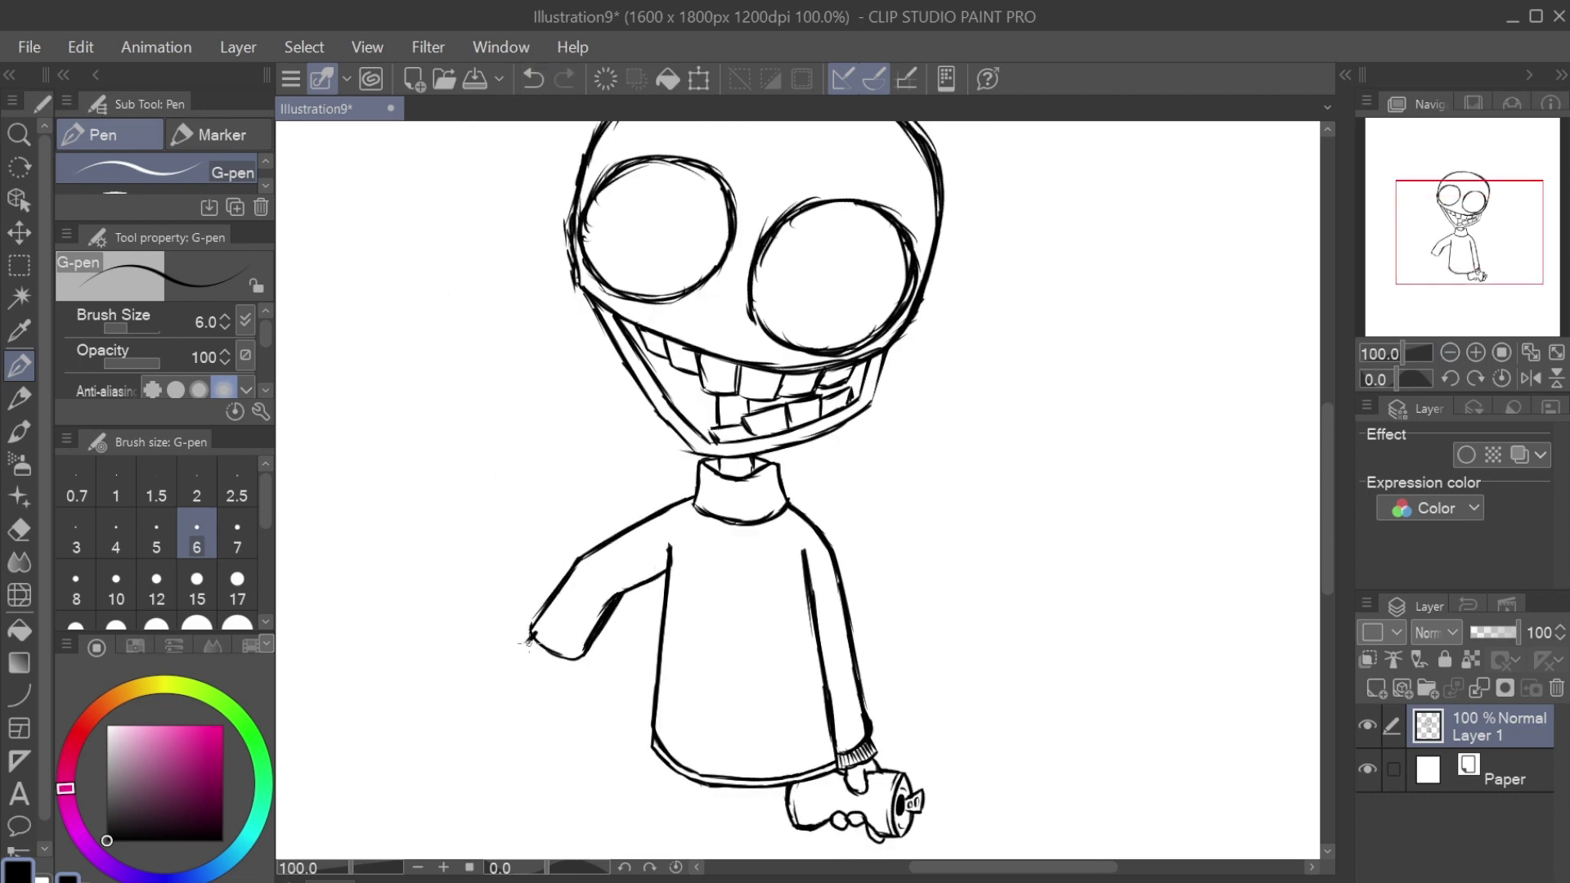
# Step: Draw a cuff at the end of the bent sleeve and extend the forearm, rejoining its outlines
pyautogui.hotkey('ctrl', '-')
pyautogui.hotkey('ctrl', '-')
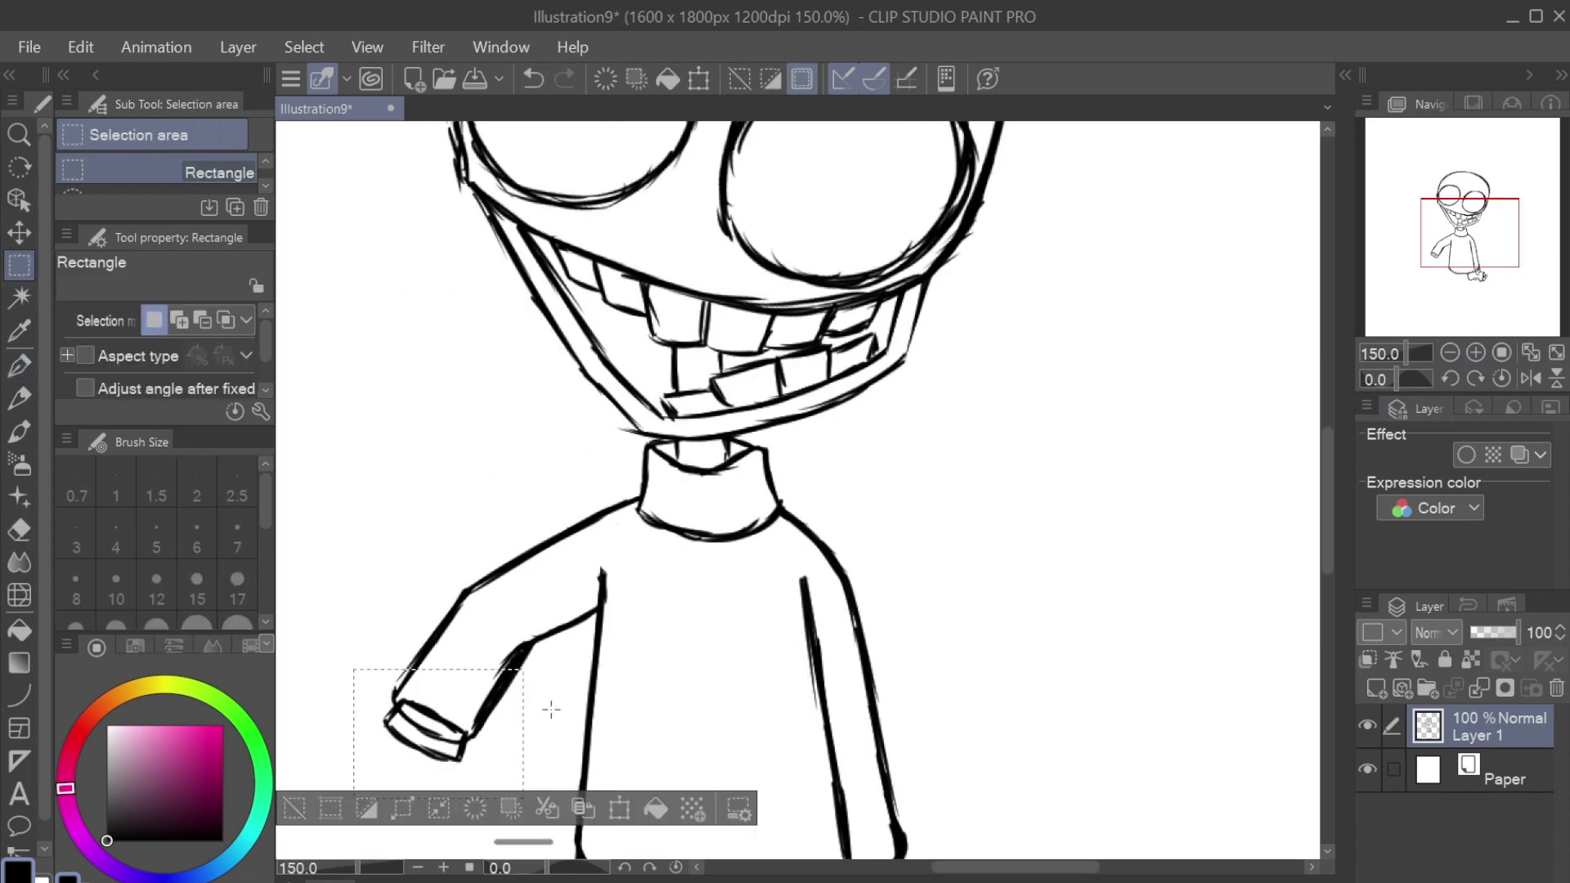
pyautogui.click(1486, 352)
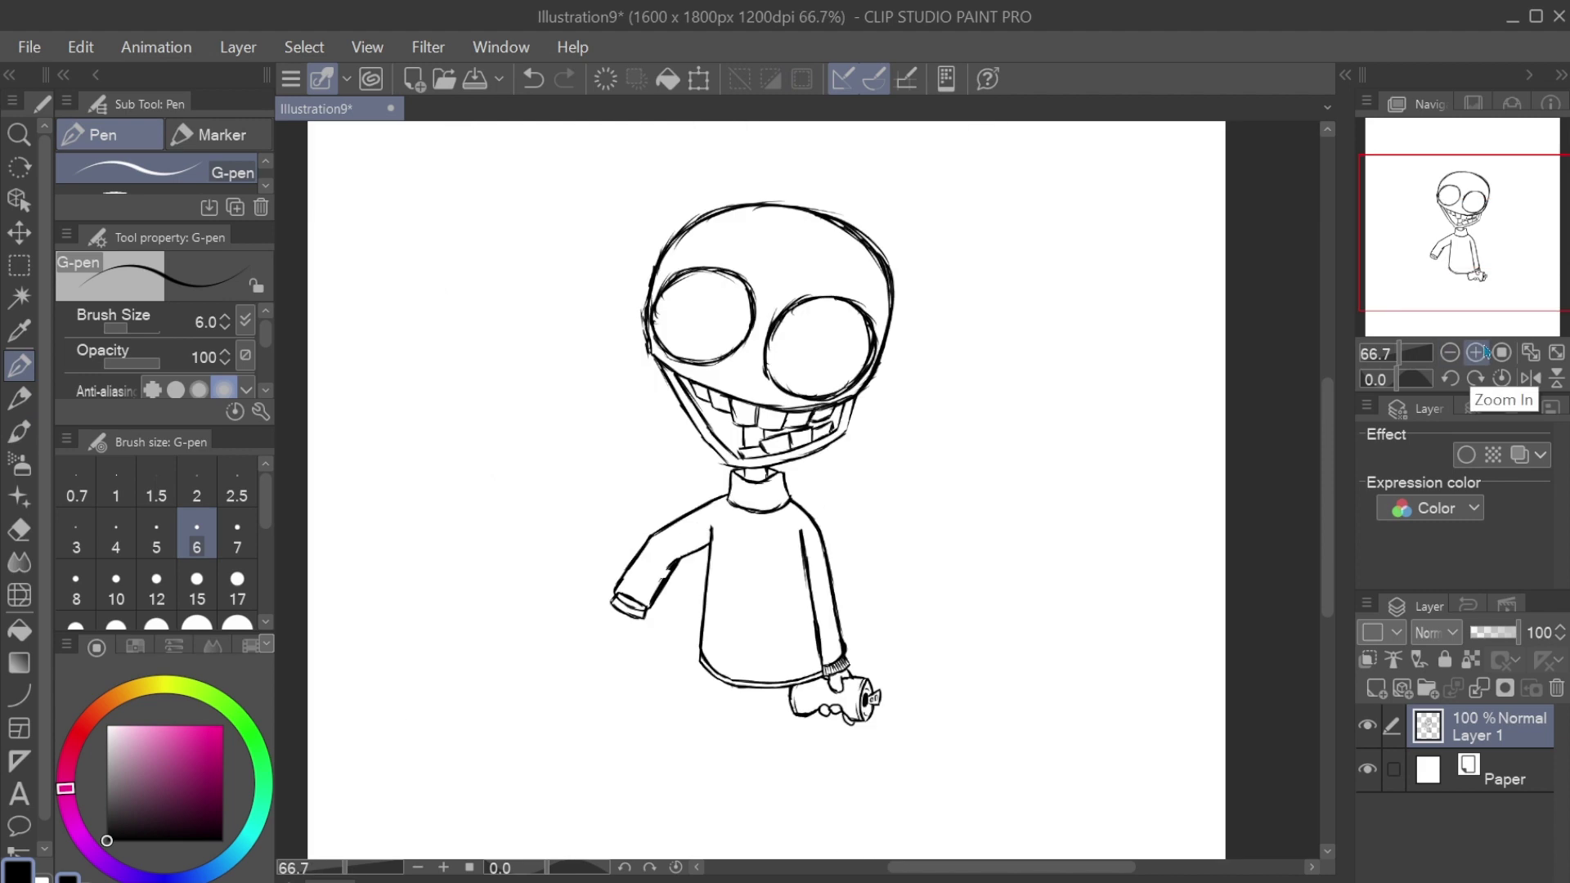
pyautogui.hotkey('ctrl', '+')
pyautogui.hotkey('ctrl', '+')
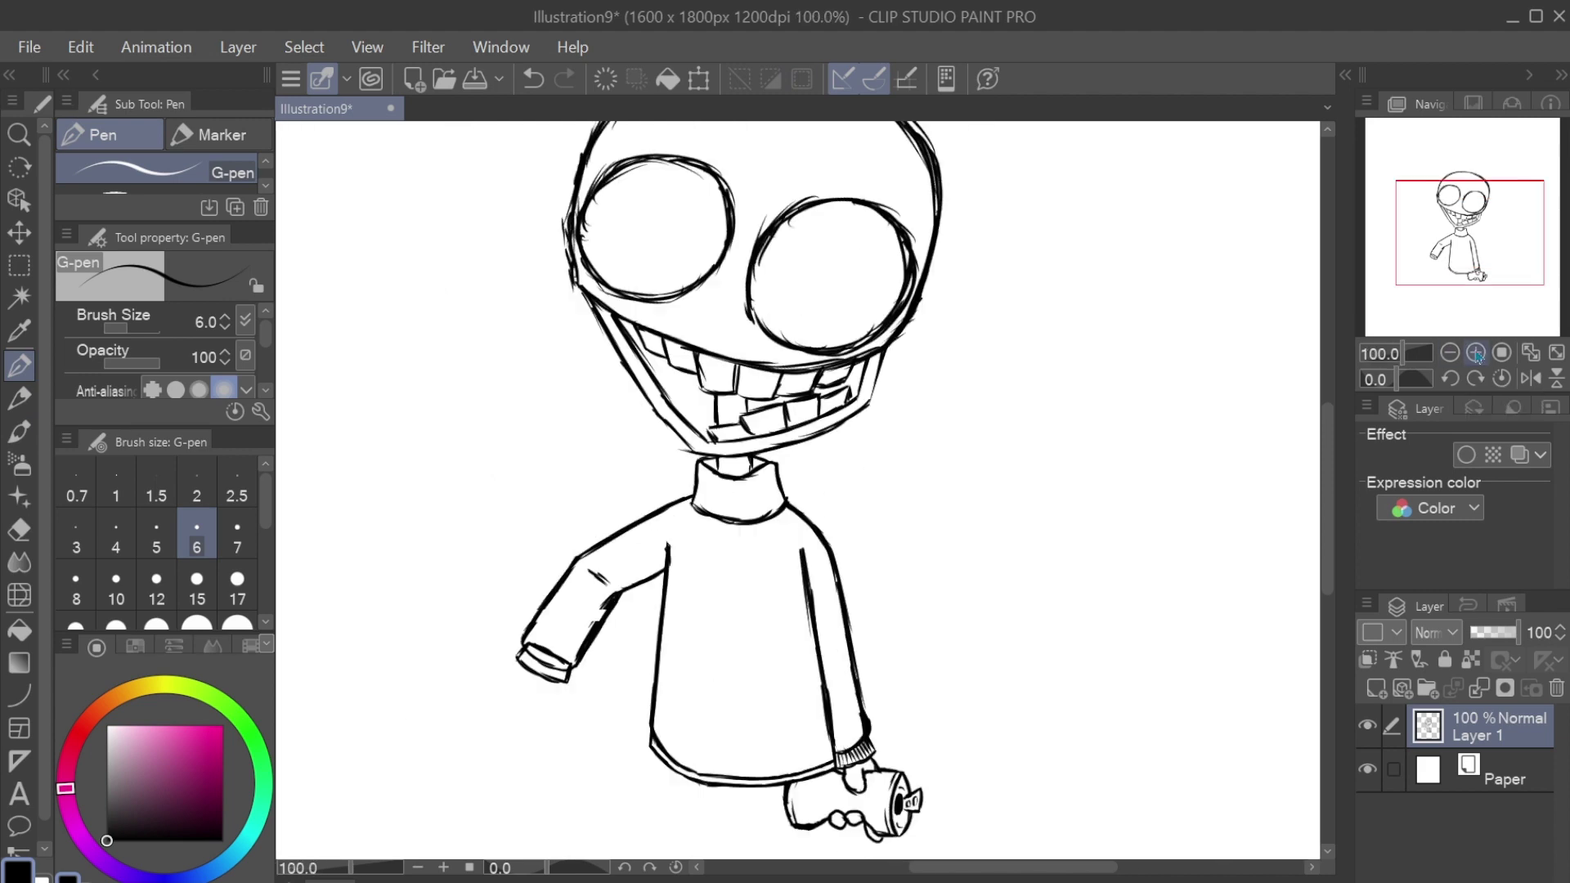
pyautogui.press('e')
pyautogui.moveTo(500, 626); pyautogui.dragTo(418, 686)
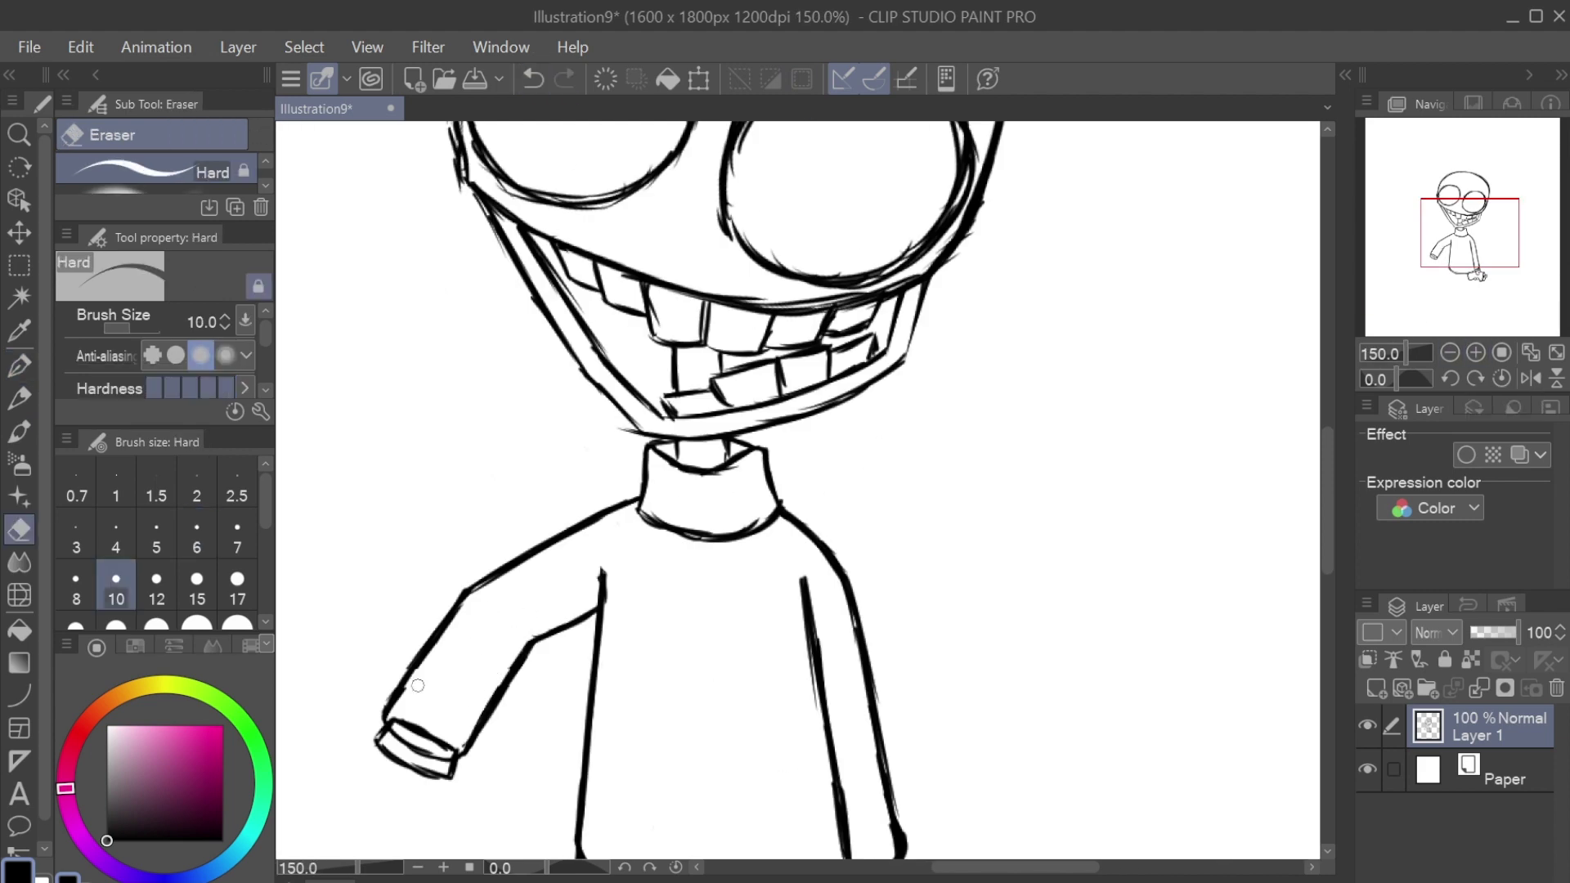
# Step: Clean up the bent sleeve's cuff into a simple closed band with smooth outlines
pyautogui.scroll(-5, 797, 490)
pyautogui.press('p')
pyautogui.press('e')
pyautogui.press('p')
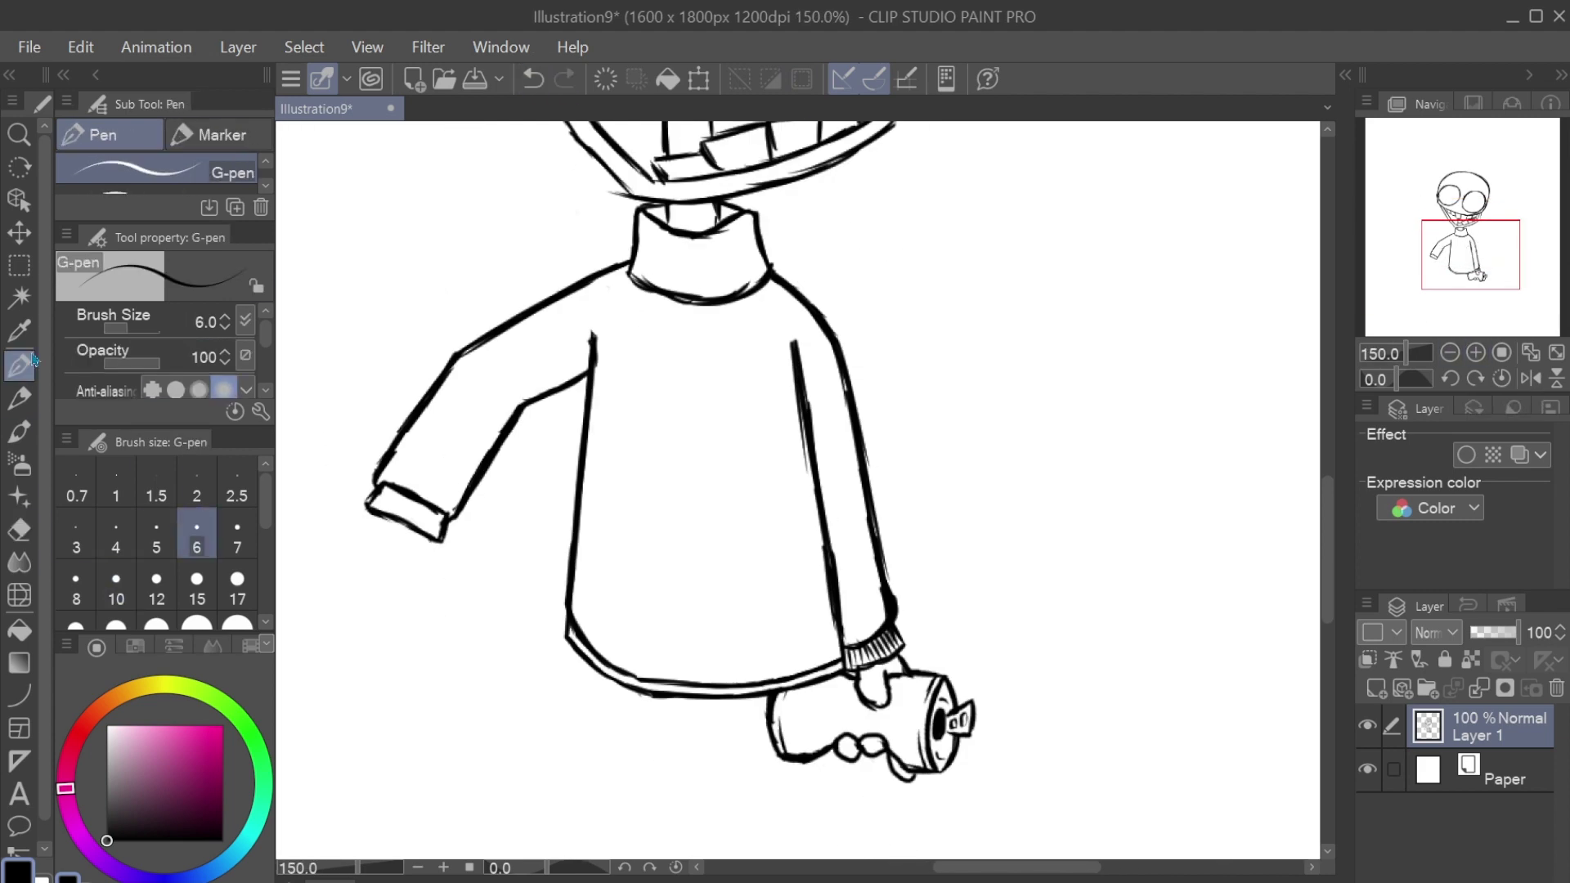
pyautogui.press('e')
pyautogui.press('p')
# Step: On a new layer, place a tilted can end with its pull tab below the bent sleeve
pyautogui.moveTo(370, 514); pyautogui.dragTo(355, 545)
pyautogui.hotkey('ctrl', 'z')
pyautogui.moveTo(413, 595); pyautogui.dragTo(507, 484)
pyautogui.hotkey('ctrl', 'shift', 'n')
pyautogui.moveTo(884, 549)
pyautogui.mouseDown()
pyautogui.moveTo(952, 559)
pyautogui.moveTo(872, 633)
pyautogui.mouseUp()
pyautogui.moveTo(900, 647)
pyautogui.mouseDown()
pyautogui.moveTo(1033, 662)
pyautogui.moveTo(589, 523)
pyautogui.mouseUp()
pyautogui.hotkey('ctrl', 't')
pyautogui.moveTo(588, 458)
pyautogui.mouseDown()
pyautogui.moveTo(524, 360)
pyautogui.moveTo(559, 312)
pyautogui.moveTo(596, 410)
pyautogui.mouseUp()
pyautogui.press('Return')
# Step: Draw the tilted cylindrical body and rims of the second can below the bent sleeve's cuff
pyautogui.press('p')
pyautogui.scroll(1, 573, 491)
pyautogui.moveTo(577, 606); pyautogui.dragTo(515, 629)
pyautogui.press('e')
pyautogui.press('p')
pyautogui.moveTo(376, 483); pyautogui.dragTo(323, 585)
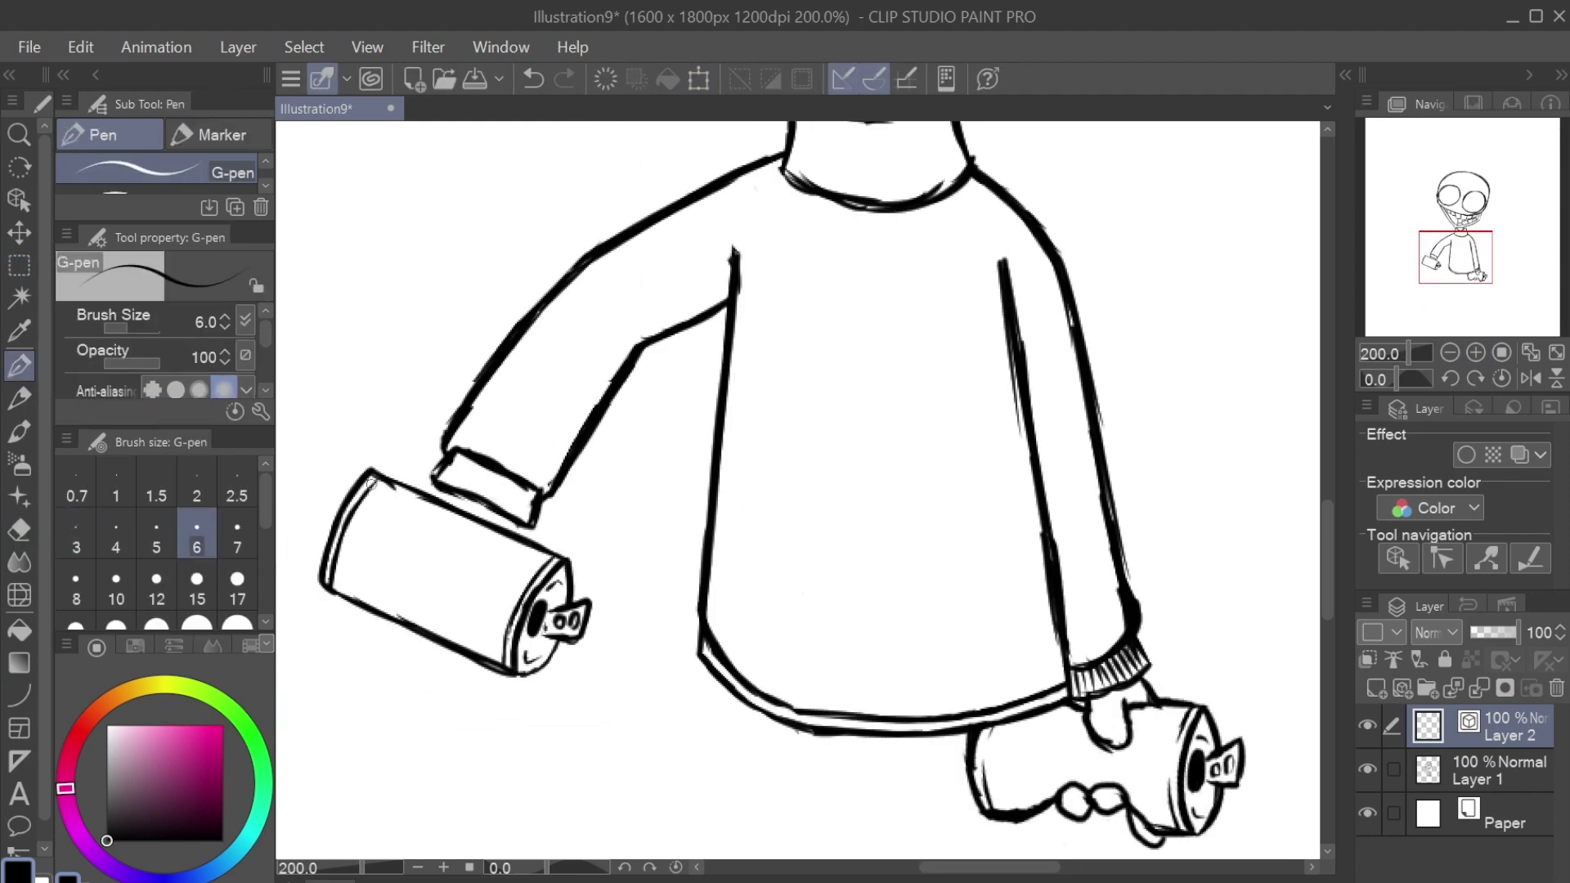
# Step: Draw a hand with three rounded fingers gripping the second can, and clean up its outlines
pyautogui.moveTo(430, 494)
pyautogui.mouseDown()
pyautogui.moveTo(421, 550)
pyautogui.moveTo(484, 595)
pyautogui.moveTo(425, 573)
pyautogui.mouseUp()
pyautogui.hotkey('ctrl', 'z')
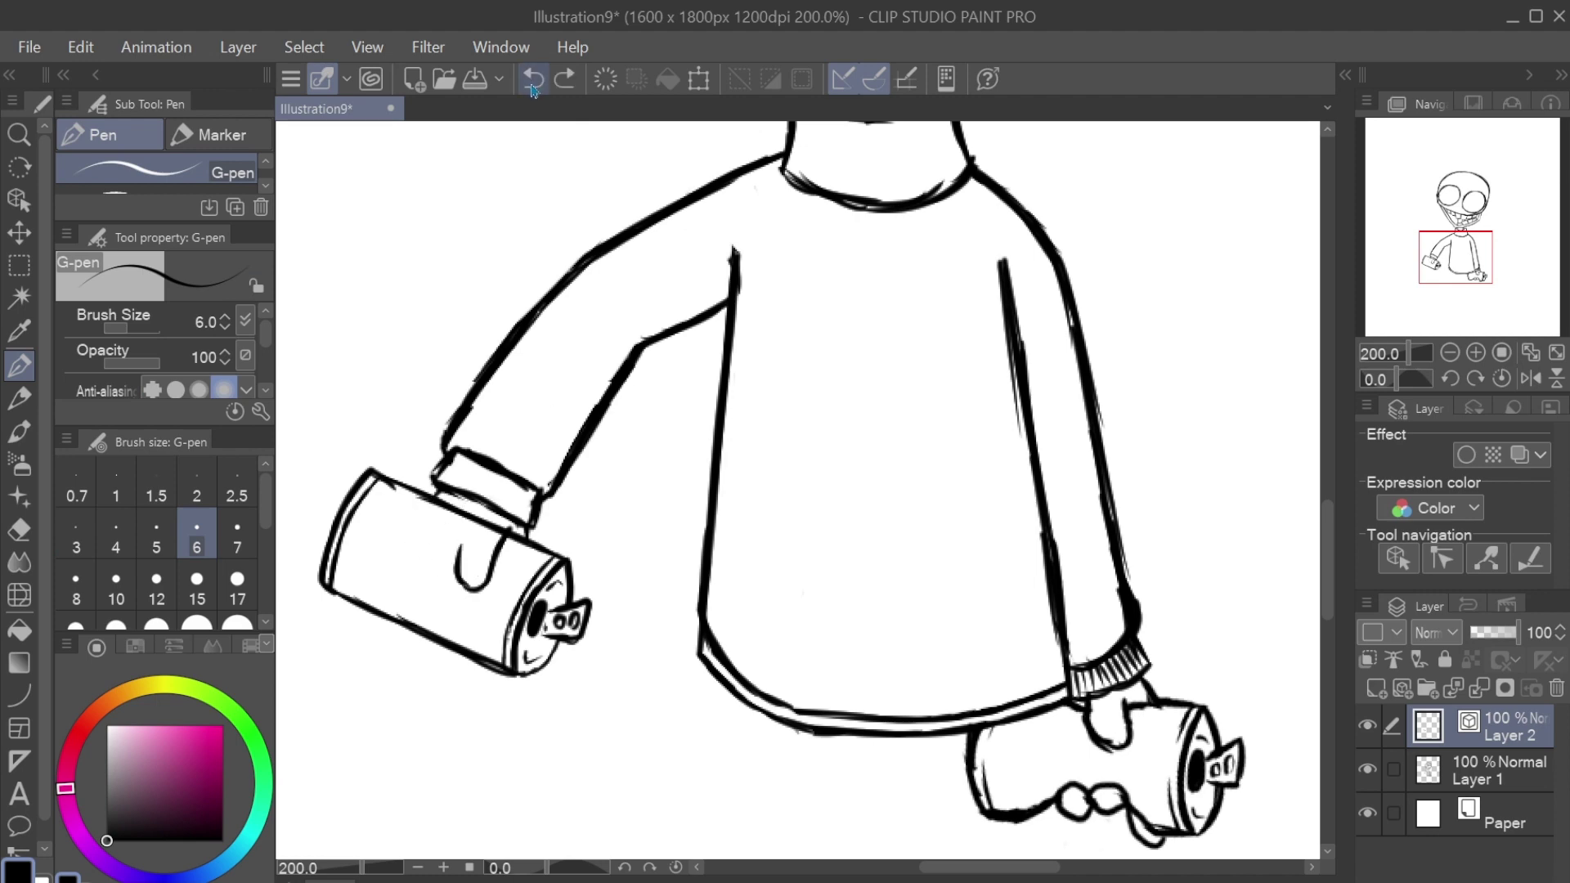
pyautogui.hotkey('ctrl', 'z')
pyautogui.scroll(-1, 416, 547)
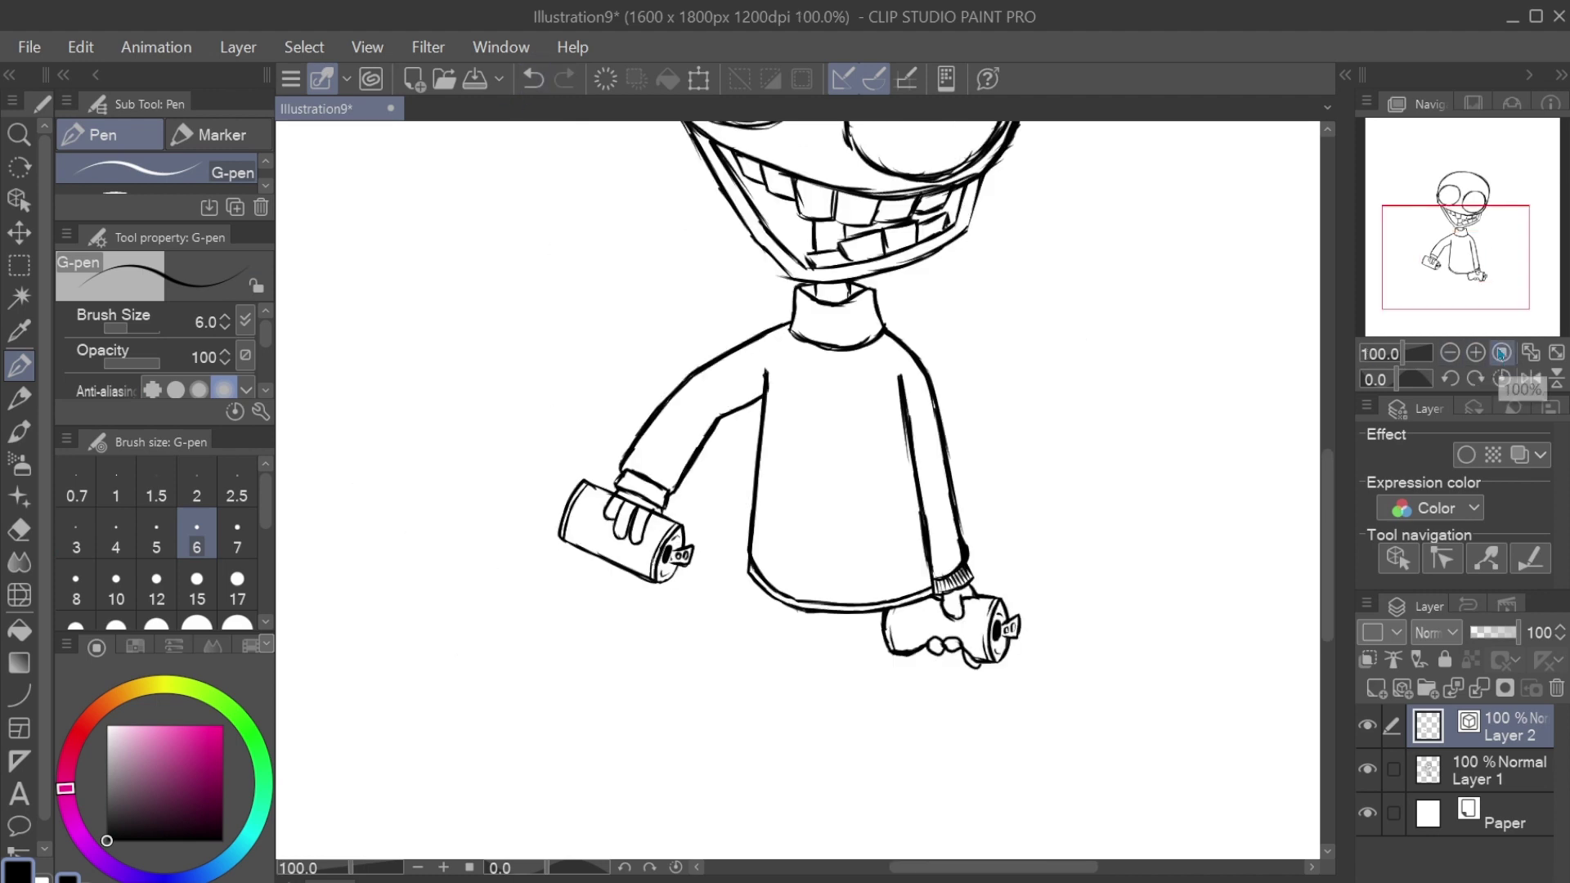
pyautogui.scroll(3, 416, 546)
pyautogui.moveTo(593, 516); pyautogui.dragTo(523, 585)
pyautogui.moveTo(523, 487); pyautogui.dragTo(457, 568)
pyautogui.moveTo(486, 405); pyautogui.dragTo(446, 564)
pyautogui.moveTo(454, 360)
pyautogui.mouseDown()
pyautogui.moveTo(393, 467)
pyautogui.moveTo(446, 384)
pyautogui.moveTo(523, 372)
pyautogui.moveTo(588, 404)
pyautogui.moveTo(574, 496)
pyautogui.moveTo(474, 540)
pyautogui.mouseUp()
pyautogui.press('e')
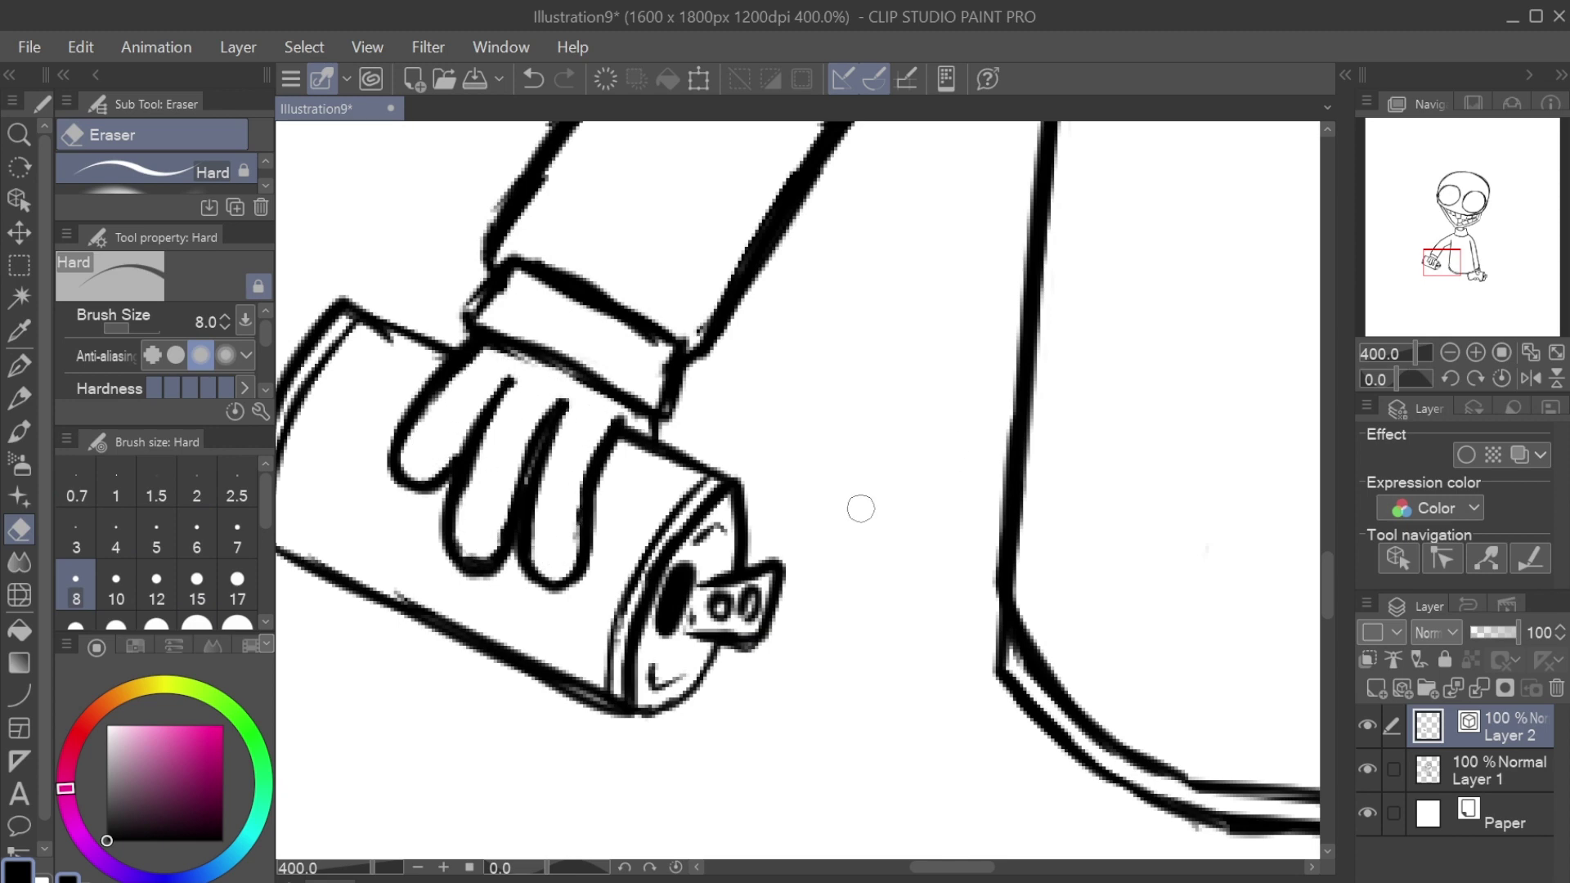
# Step: Fill the bent sleeve's cuff with short ribbing lines
pyautogui.hotkey('ctrl', 'alt', '0')
pyautogui.scroll(3, 517, 478)
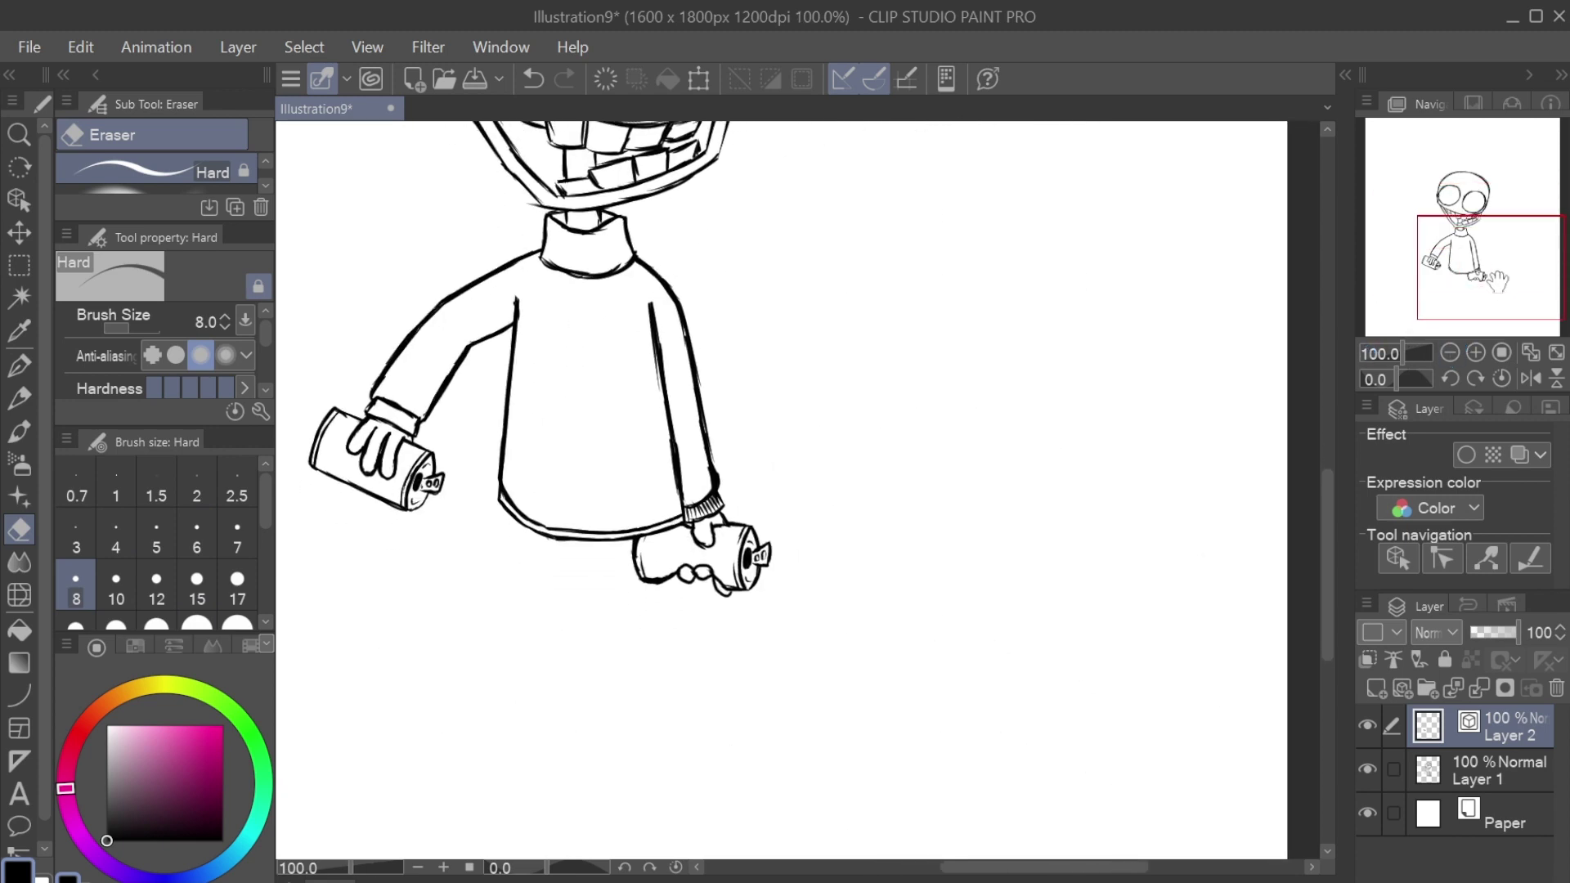
pyautogui.press('p')
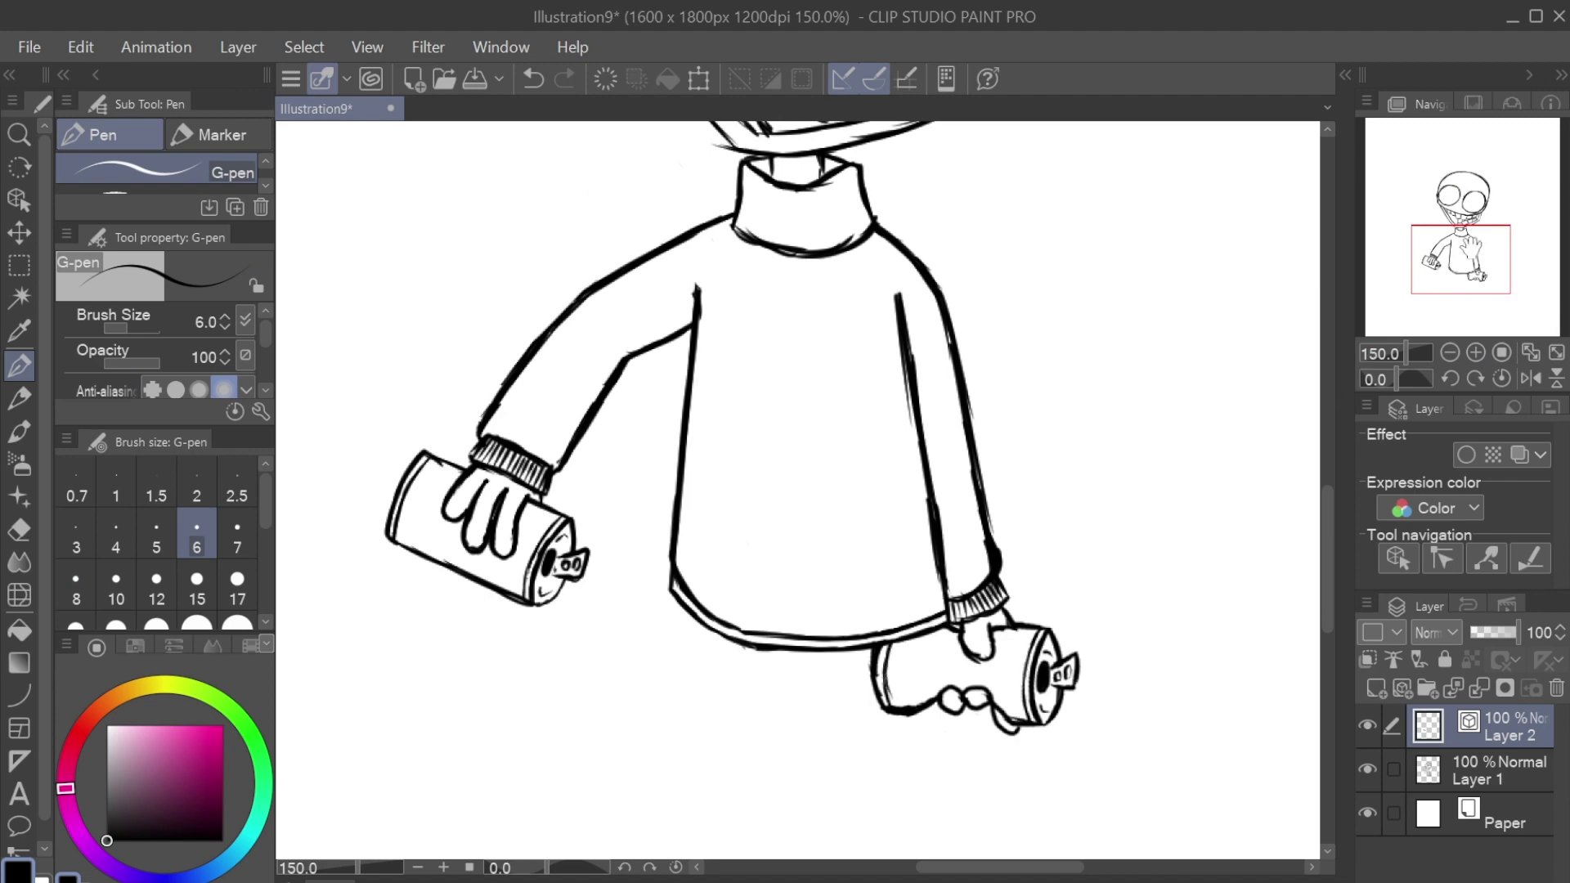
# Step: Merge the second can's layer into Layer 1 and move the whole body up against the chin
pyautogui.hotkey('ctrl', '-')
pyautogui.hotkey('ctrl', '-')
pyautogui.hotkey('ctrl', 'e')
pyautogui.press('m')
pyautogui.moveTo(515, 443); pyautogui.dragTo(889, 765)
pyautogui.hotkey('ctrl', 't')
pyautogui.moveTo(821, 595); pyautogui.dragTo(820, 579)
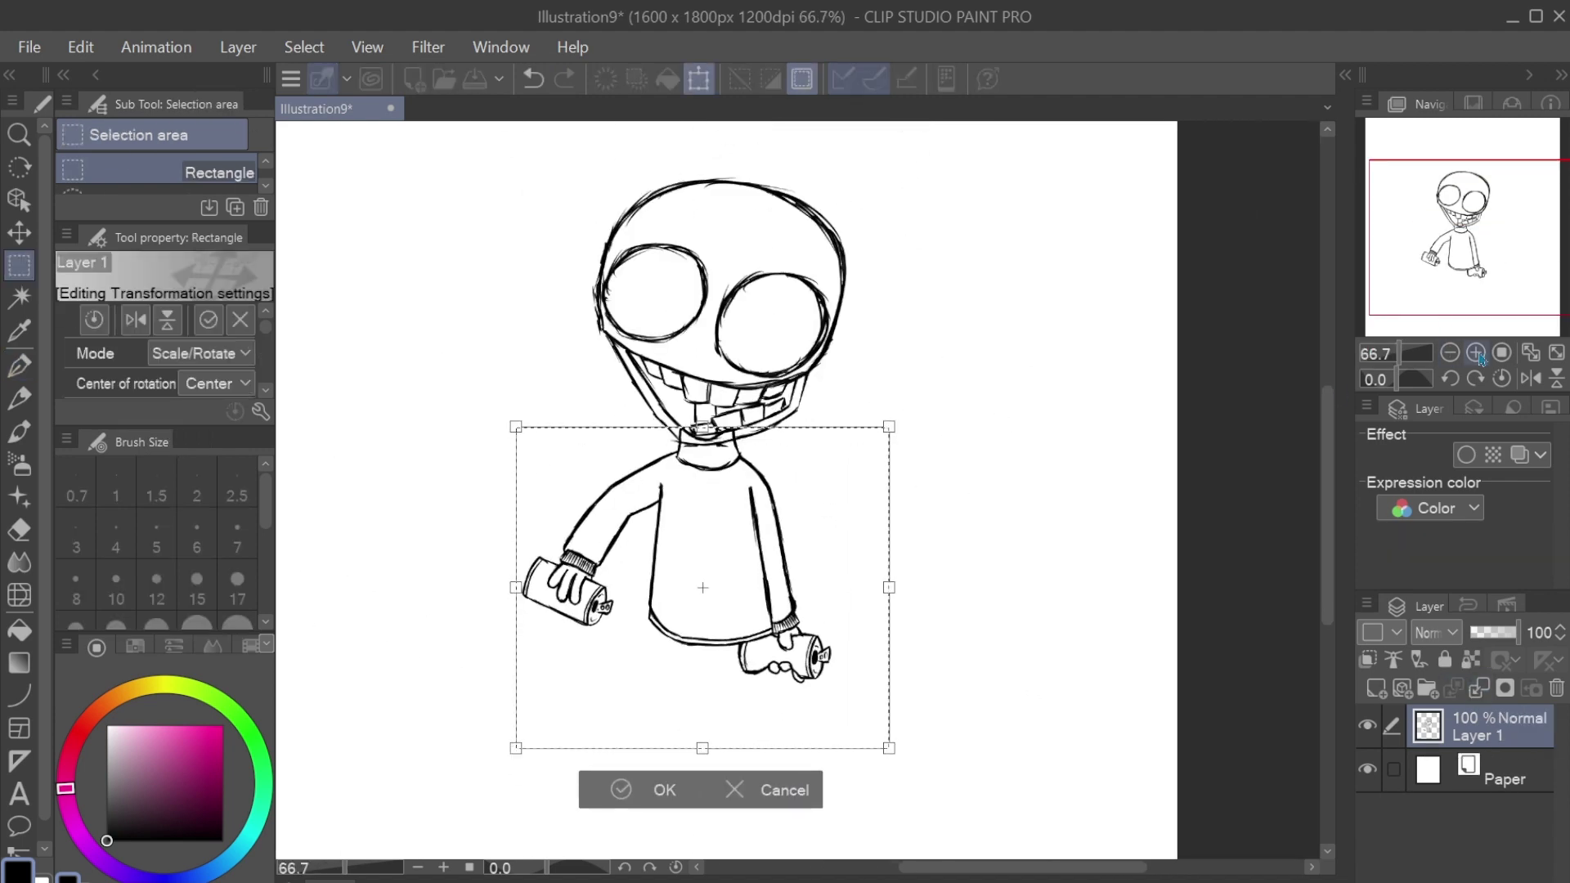
pyautogui.press('Return')
pyautogui.click(1476, 353)
pyautogui.click(1477, 353)
pyautogui.hotkey('ctrl', 'd')
# Step: Erase the collar overlapping the chin and redraw it as a short ribbed turtleneck
pyautogui.press('e')
pyautogui.moveTo(540, 343)
pyautogui.mouseDown()
pyautogui.moveTo(650, 342)
pyautogui.moveTo(630, 391)
pyautogui.moveTo(664, 362)
pyautogui.mouseUp()
pyautogui.press('p')
pyautogui.moveTo(563, 332)
pyautogui.mouseDown()
pyautogui.moveTo(574, 368)
pyautogui.moveTo(650, 357)
pyautogui.moveTo(662, 402)
pyautogui.mouseUp()
pyautogui.scroll(-3, 621, 393)
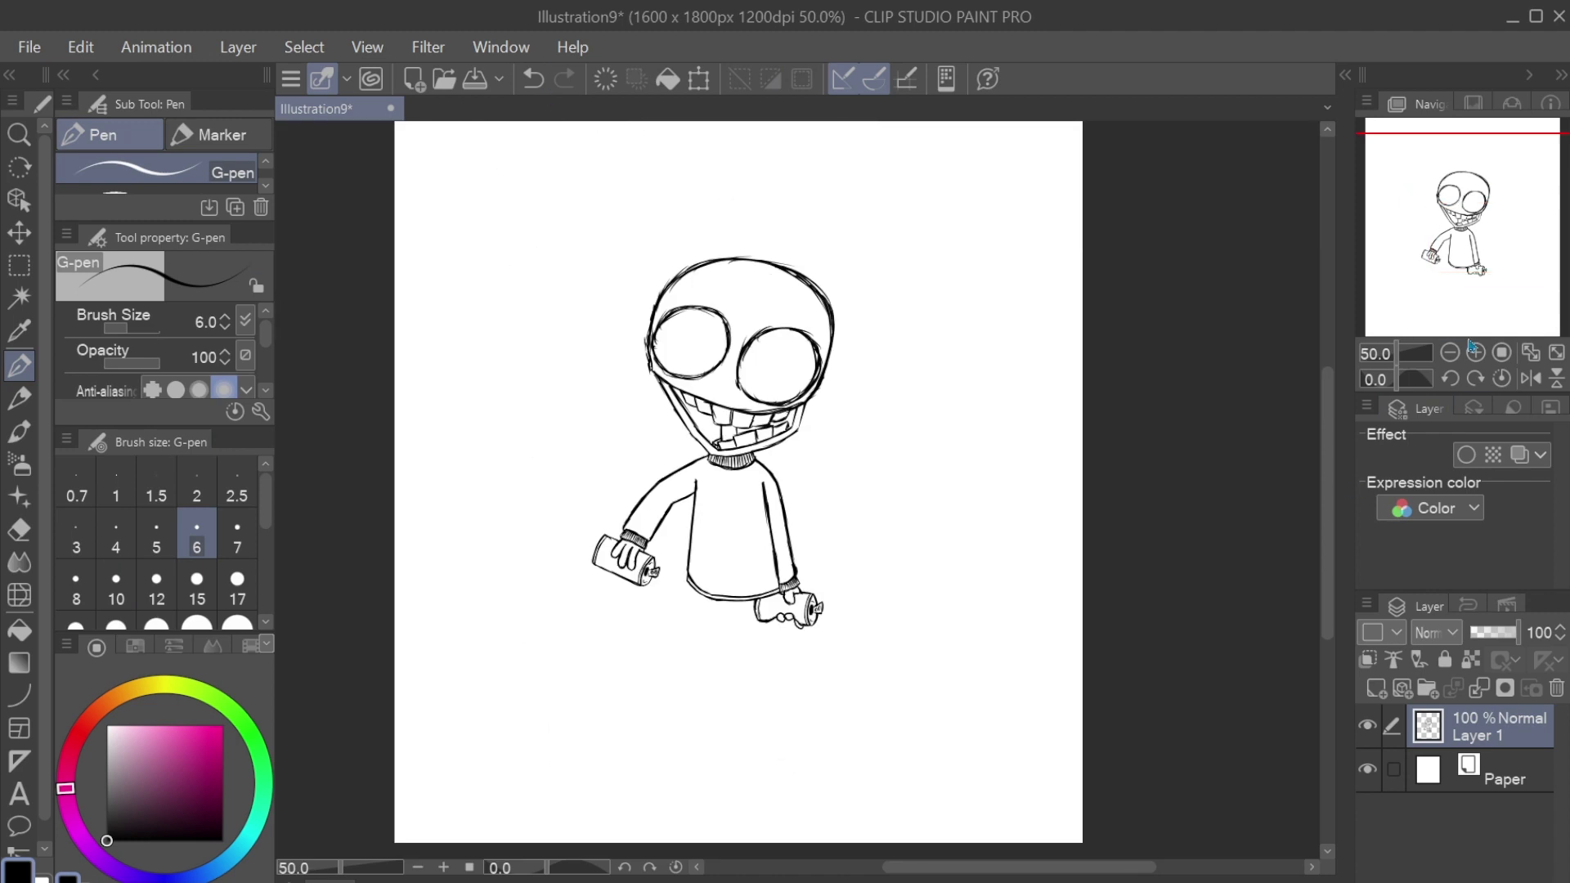
# Step: Draw the two outer trouser lines flaring down from the sweater's hem
pyautogui.click(1476, 353)
pyautogui.scroll(1, 544, 801)
pyautogui.moveTo(597, 521); pyautogui.dragTo(576, 736)
pyautogui.moveTo(835, 540); pyautogui.dragTo(874, 772)
pyautogui.moveTo(597, 521); pyautogui.dragTo(556, 831)
pyautogui.scroll(-2, 874, 623)
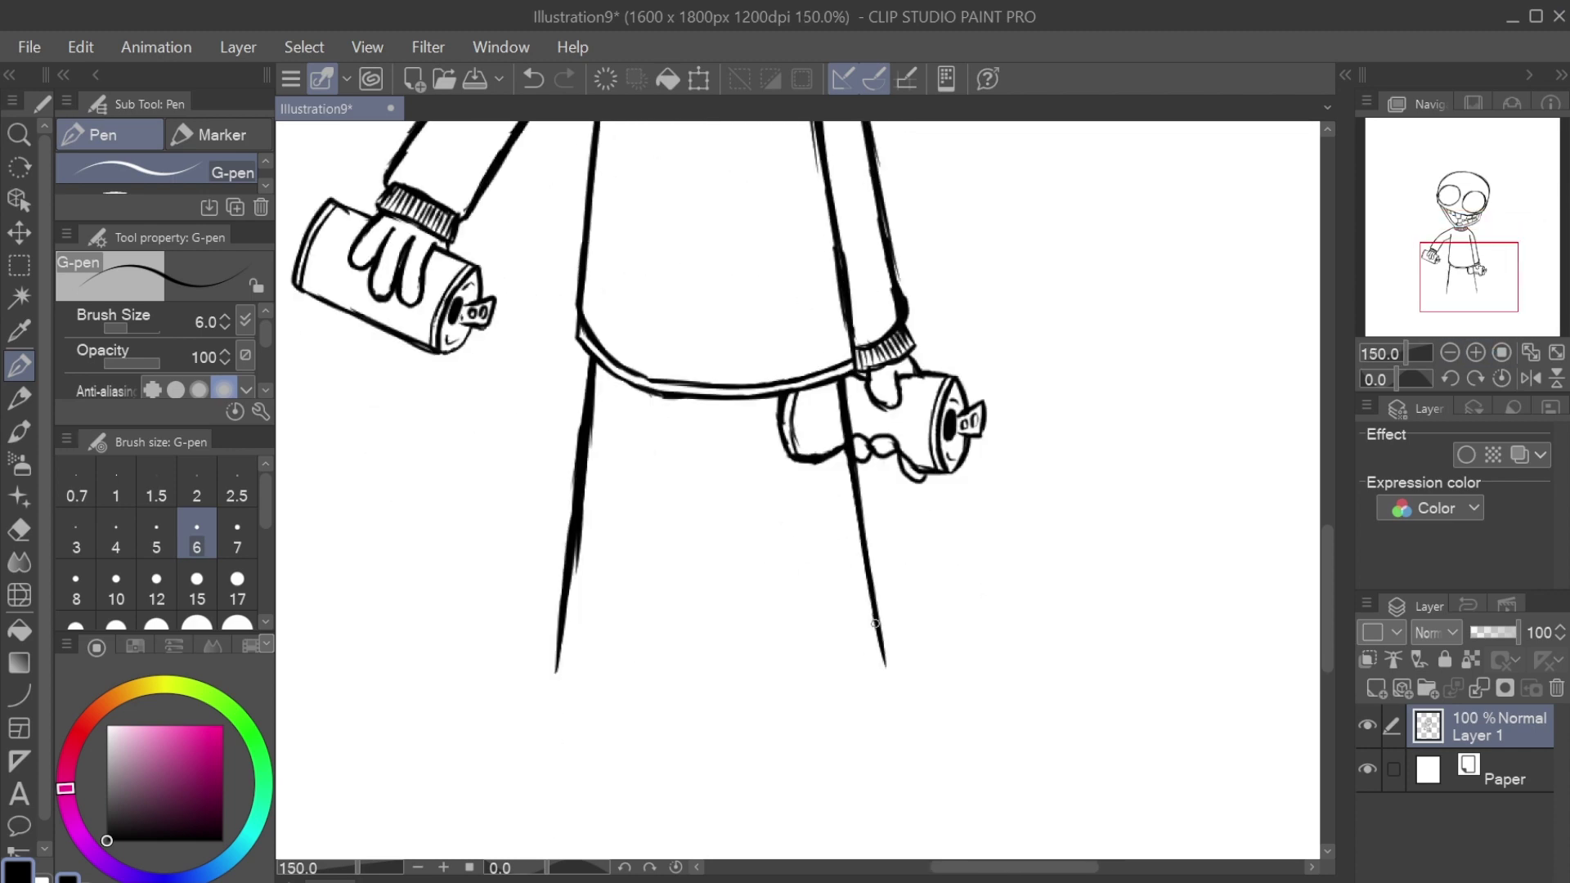
pyautogui.scroll(-2, 722, 491)
pyautogui.scroll(2, 722, 491)
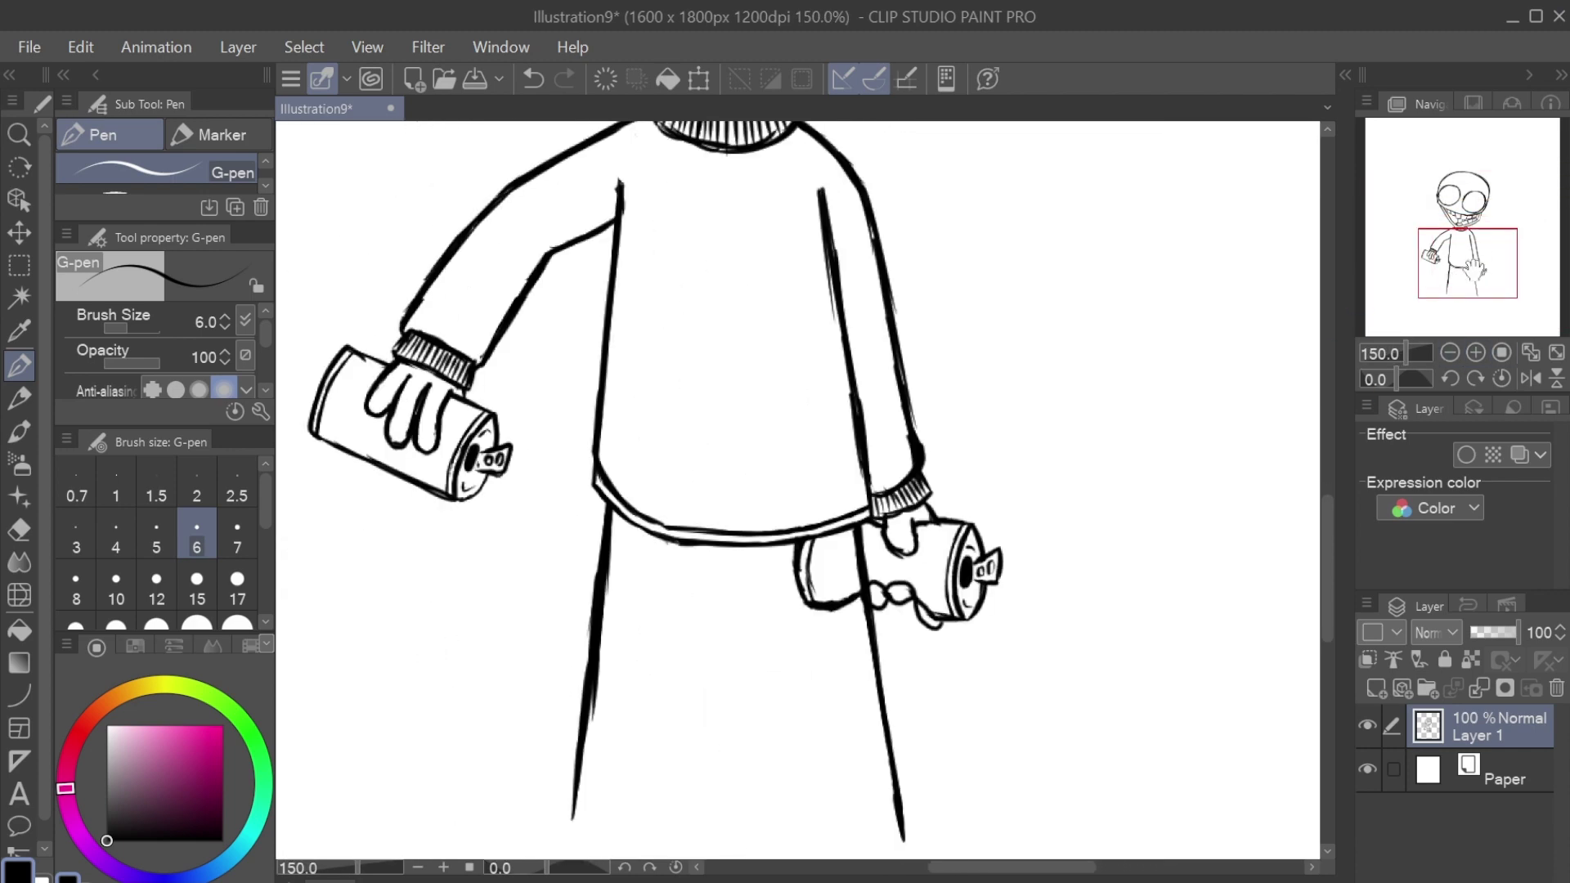
# Step: Draw a rounded shoe under the right trouser line on a new layer
pyautogui.scroll(-2, 722, 491)
pyautogui.click(532, 78)
pyautogui.moveTo(826, 605)
pyautogui.mouseDown()
pyautogui.moveTo(799, 624)
pyautogui.moveTo(929, 589)
pyautogui.moveTo(806, 666)
pyautogui.moveTo(769, 638)
pyautogui.mouseUp()
pyautogui.hotkey('ctrl', 'shift', 'n')
# Step: Duplicate the shoe, mirror and rotate the copy, and place it under the left trouser line
pyautogui.press('m')
pyautogui.moveTo(703, 530); pyautogui.dragTo(1087, 789)
pyautogui.click(960, 808)
pyautogui.moveTo(887, 602); pyautogui.dragTo(614, 603)
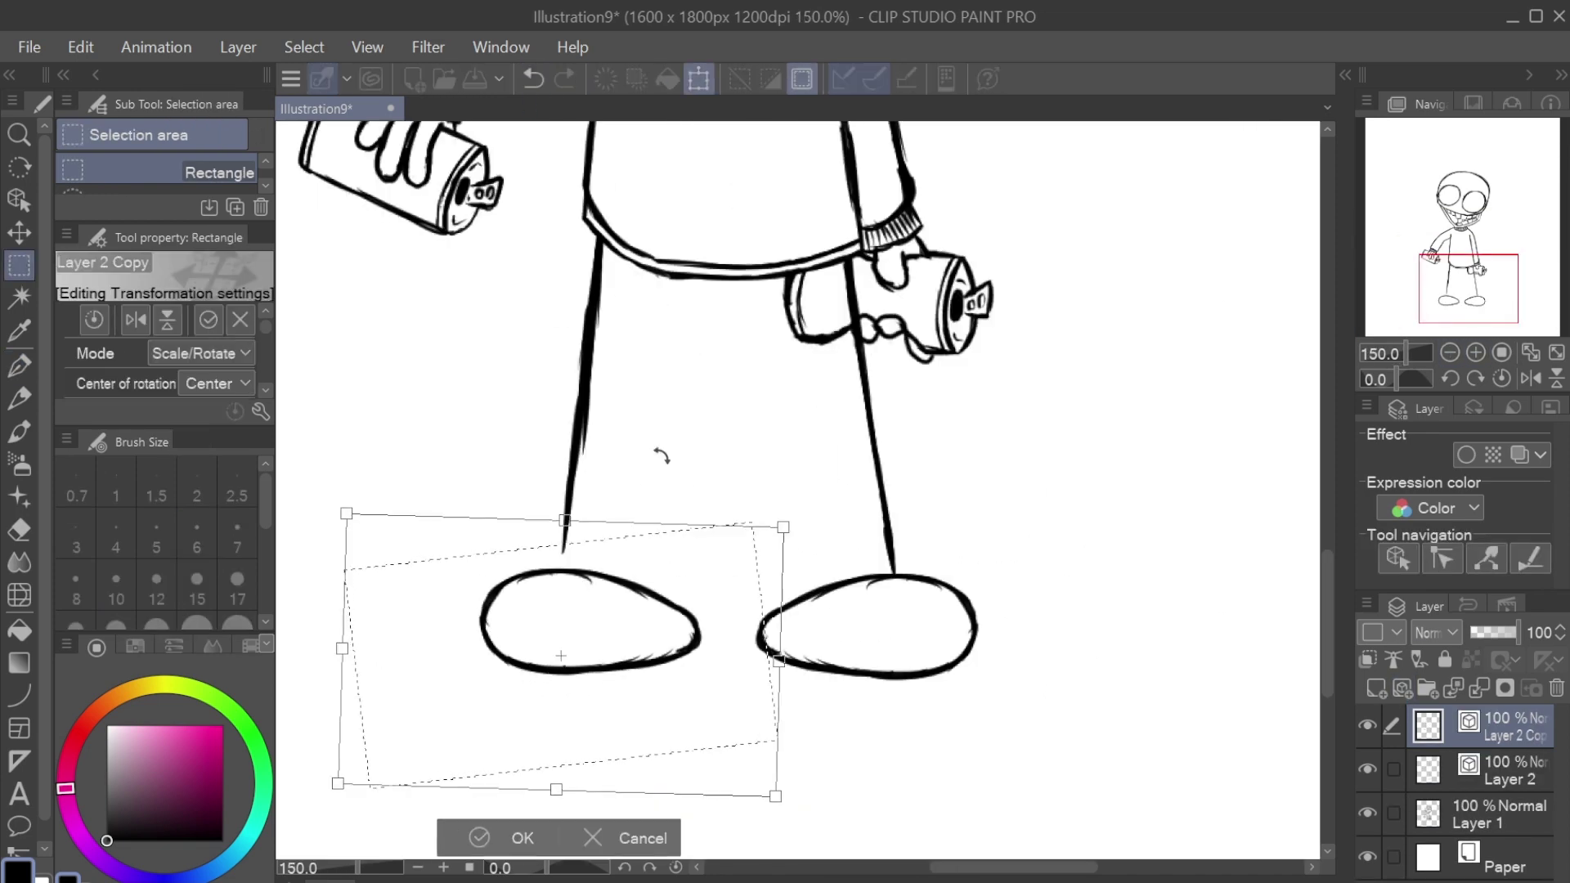
pyautogui.press('Return')
# Step: Refine the shoes' pointed toes and draw two inner trouser lines joined at the crotch
pyautogui.click(1450, 353)
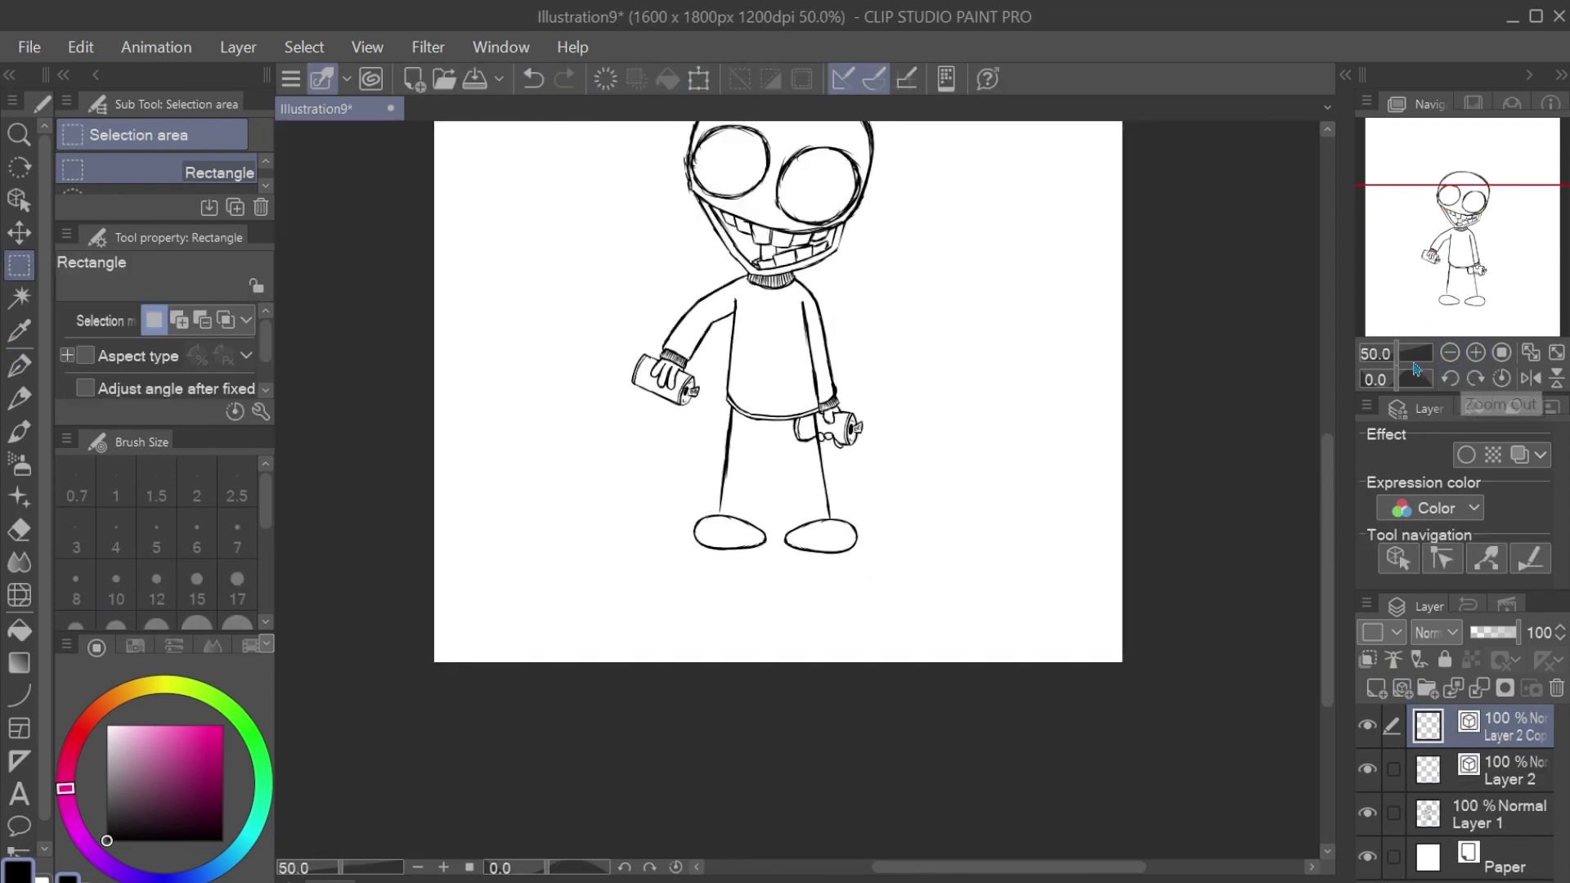
pyautogui.click(1475, 354)
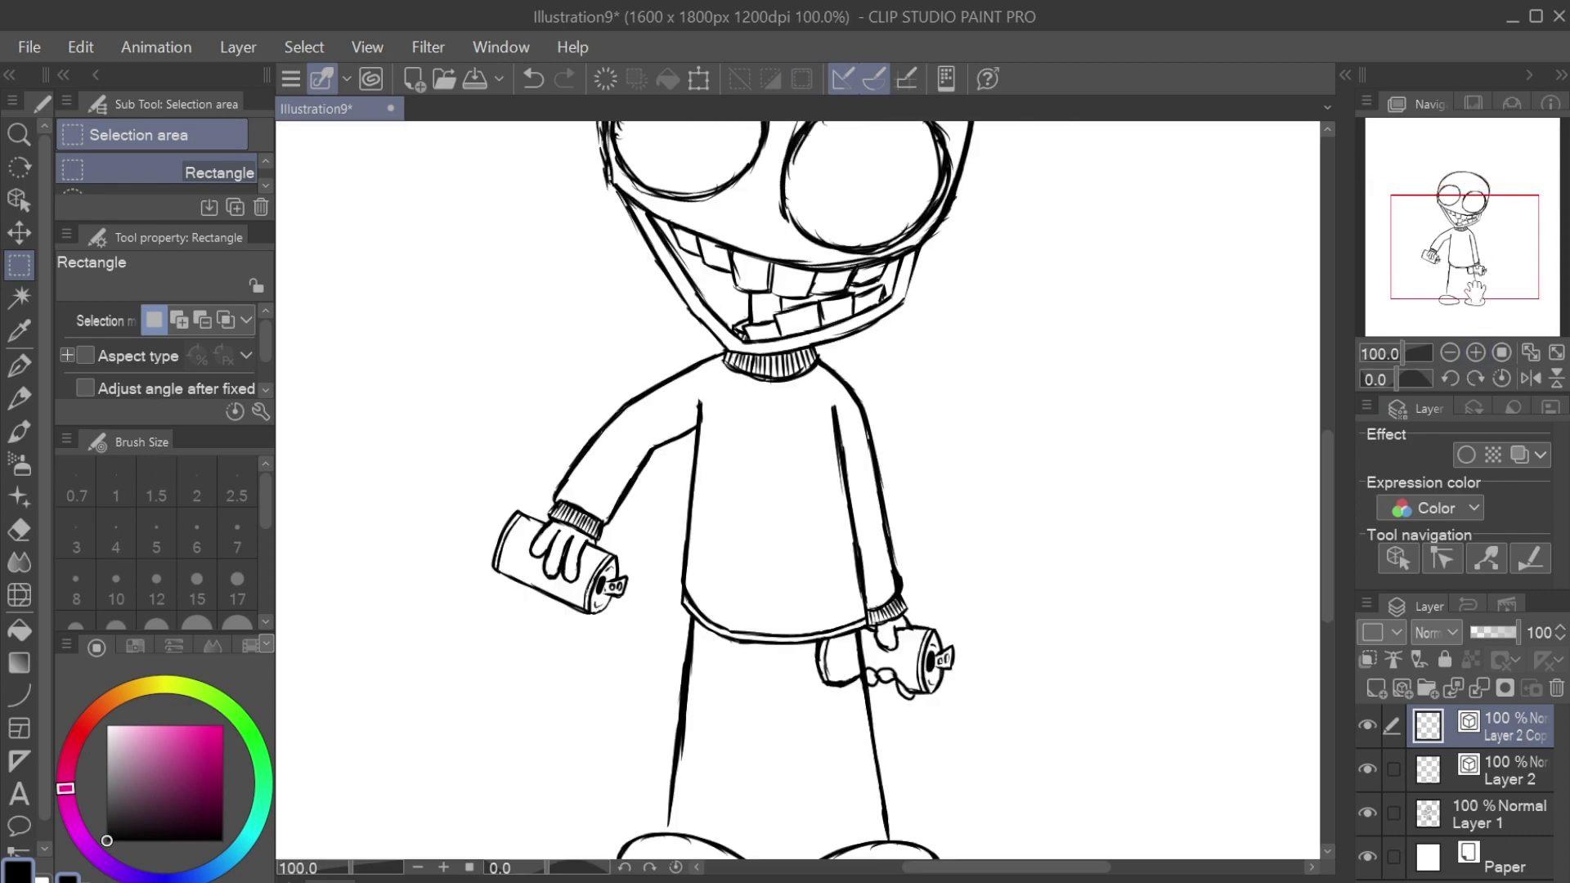
pyautogui.scroll(-3, 797, 491)
pyautogui.press('p')
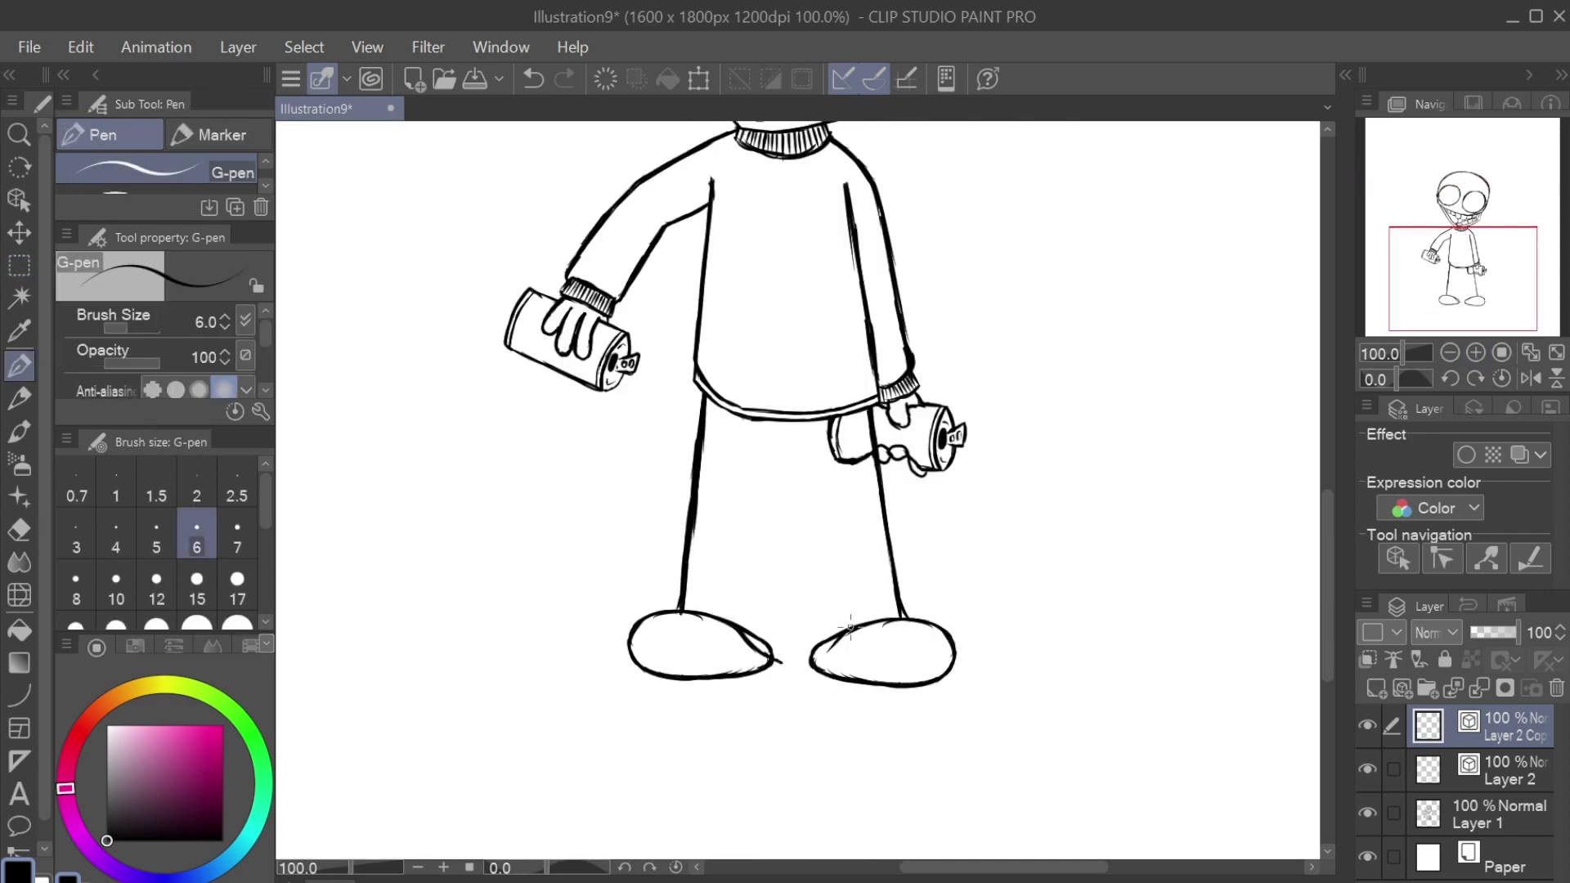
pyautogui.moveTo(851, 625); pyautogui.dragTo(810, 662)
pyautogui.moveTo(781, 664); pyautogui.dragTo(781, 491)
pyautogui.hotkey('ctrl', 'z')
pyautogui.moveTo(796, 664); pyautogui.dragTo(797, 456)
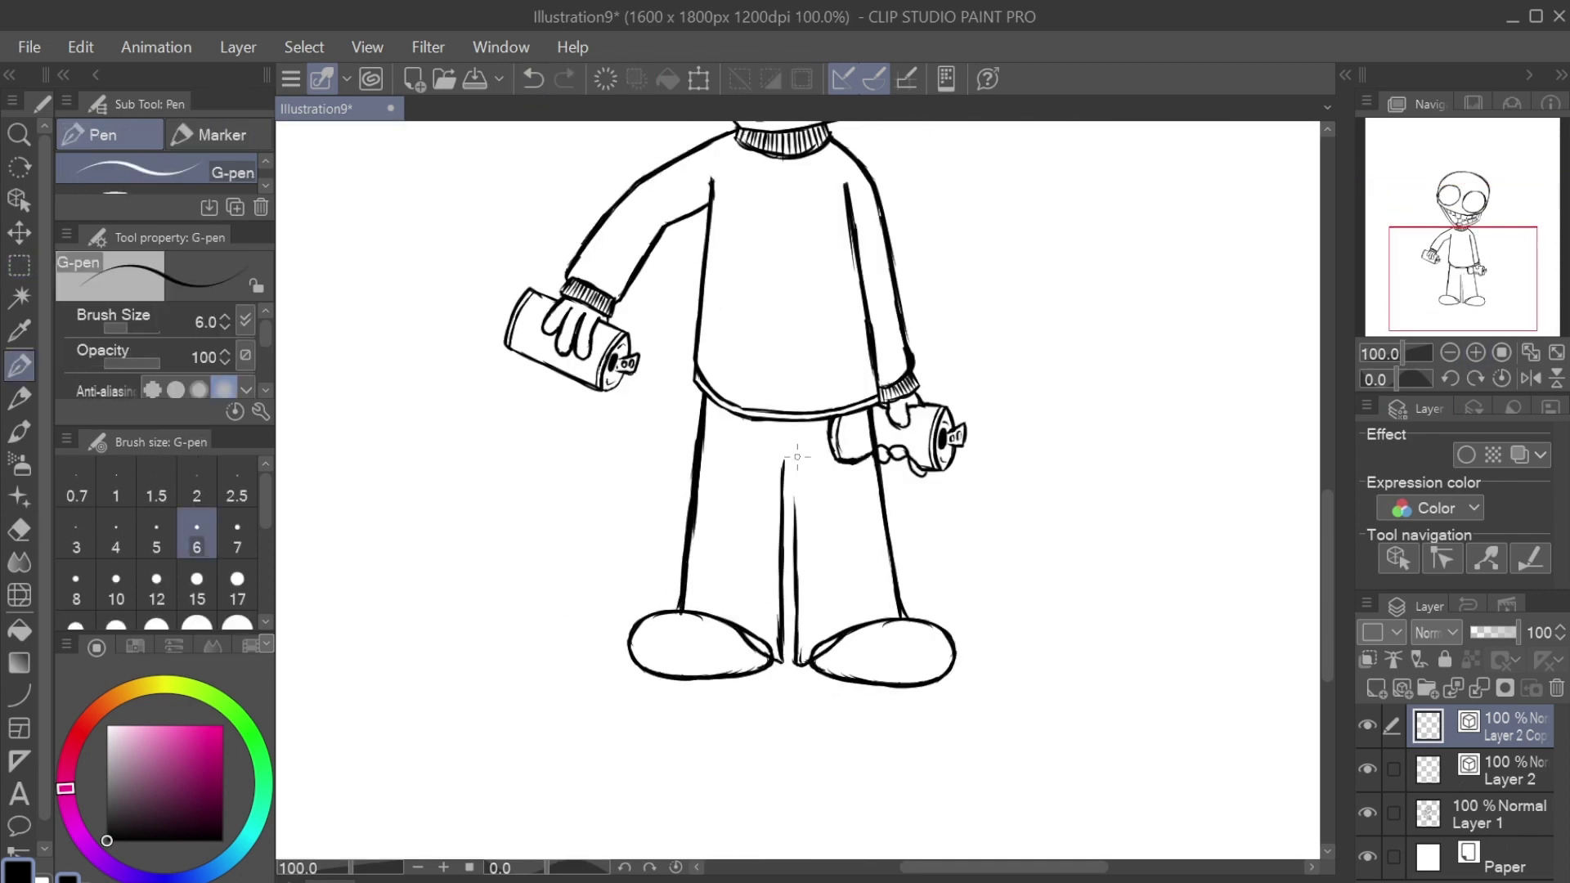
pyautogui.press('e')
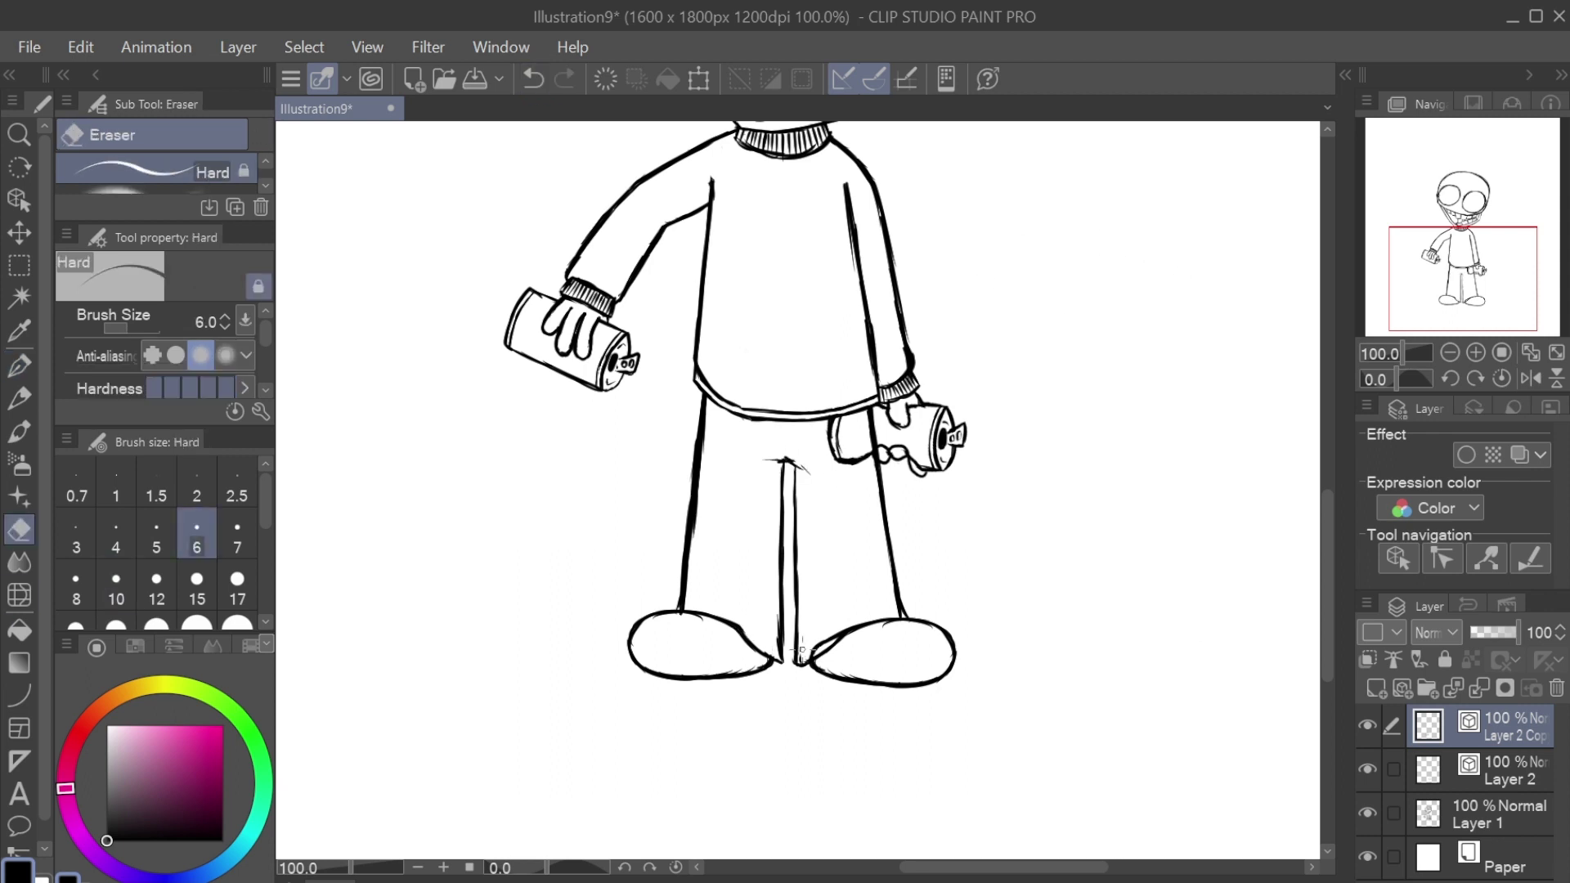
# Step: Consolidate the shoe layers and erase the part of the can that overlaps the right trouser leg on Layer 1
pyautogui.hotkey('ctrl', 'z')
pyautogui.click(1557, 688)
pyautogui.click(1500, 770)
pyautogui.hotkey('ctrl', '+')
pyautogui.press('p')
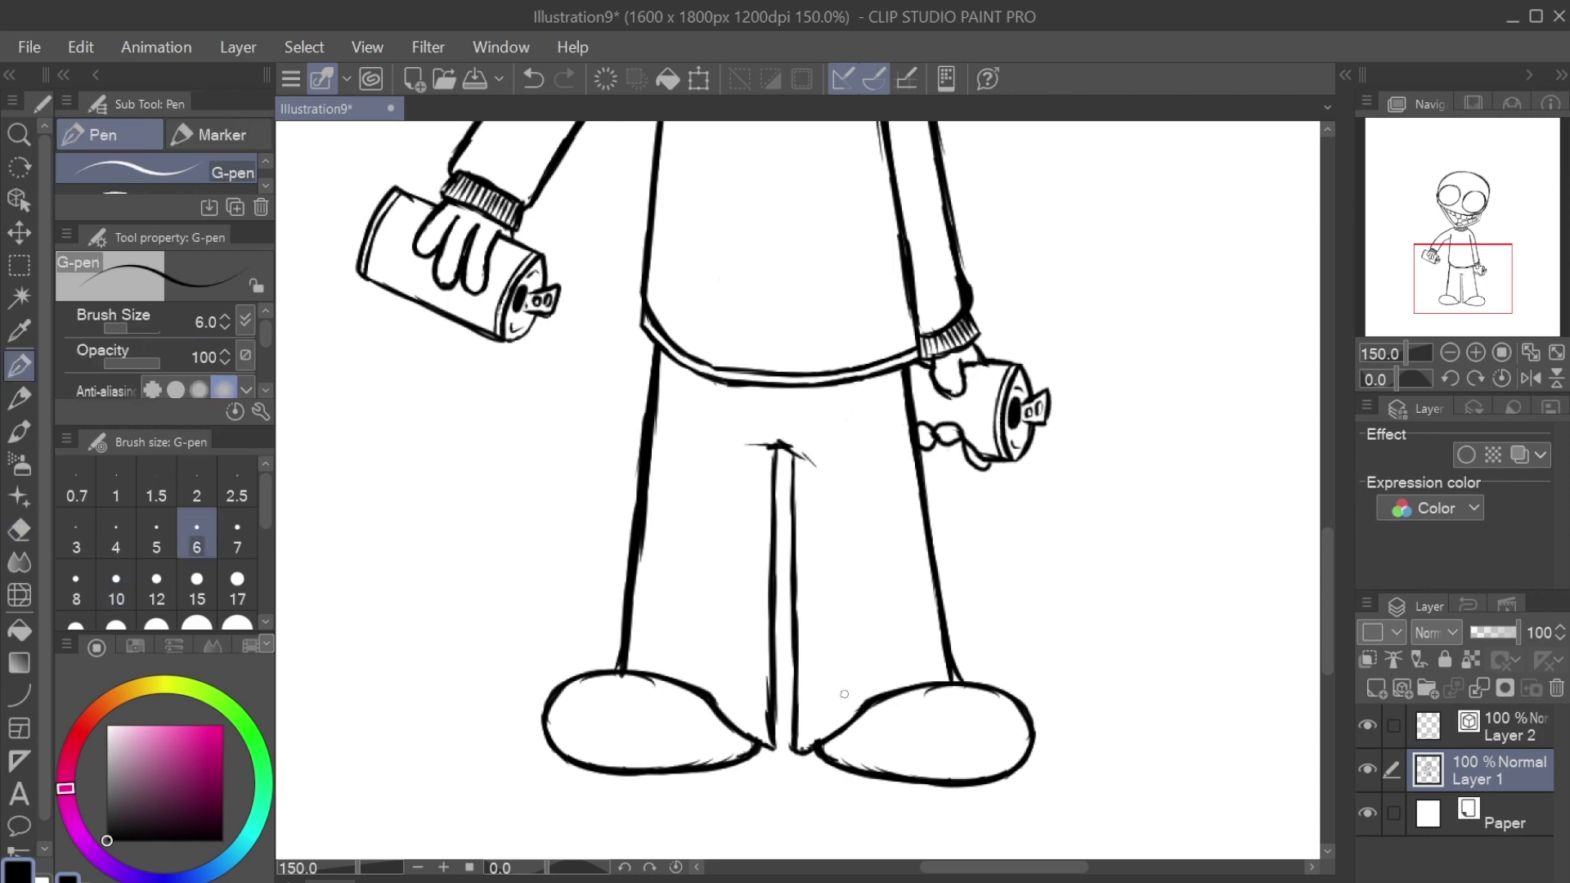
# Step: Clean up the outer trouser lines, thinning the left one and joining both neatly to the shoes
pyautogui.press('e')
pyautogui.press('p')
pyautogui.press('e')
pyautogui.click(1475, 352)
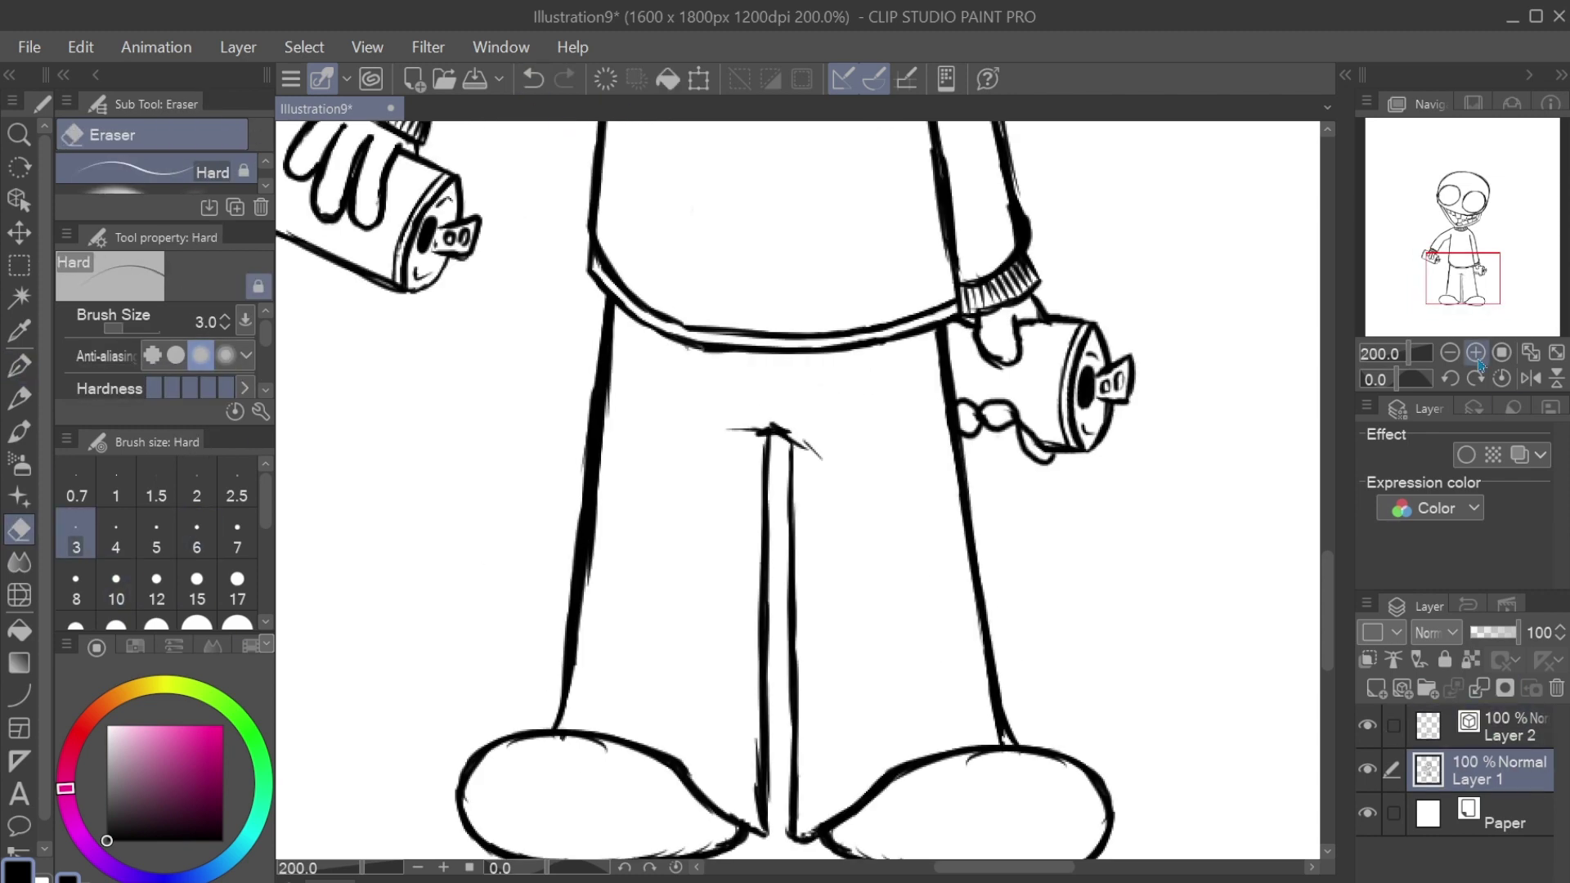
pyautogui.hotkey('alt', ']')
pyautogui.press('p')
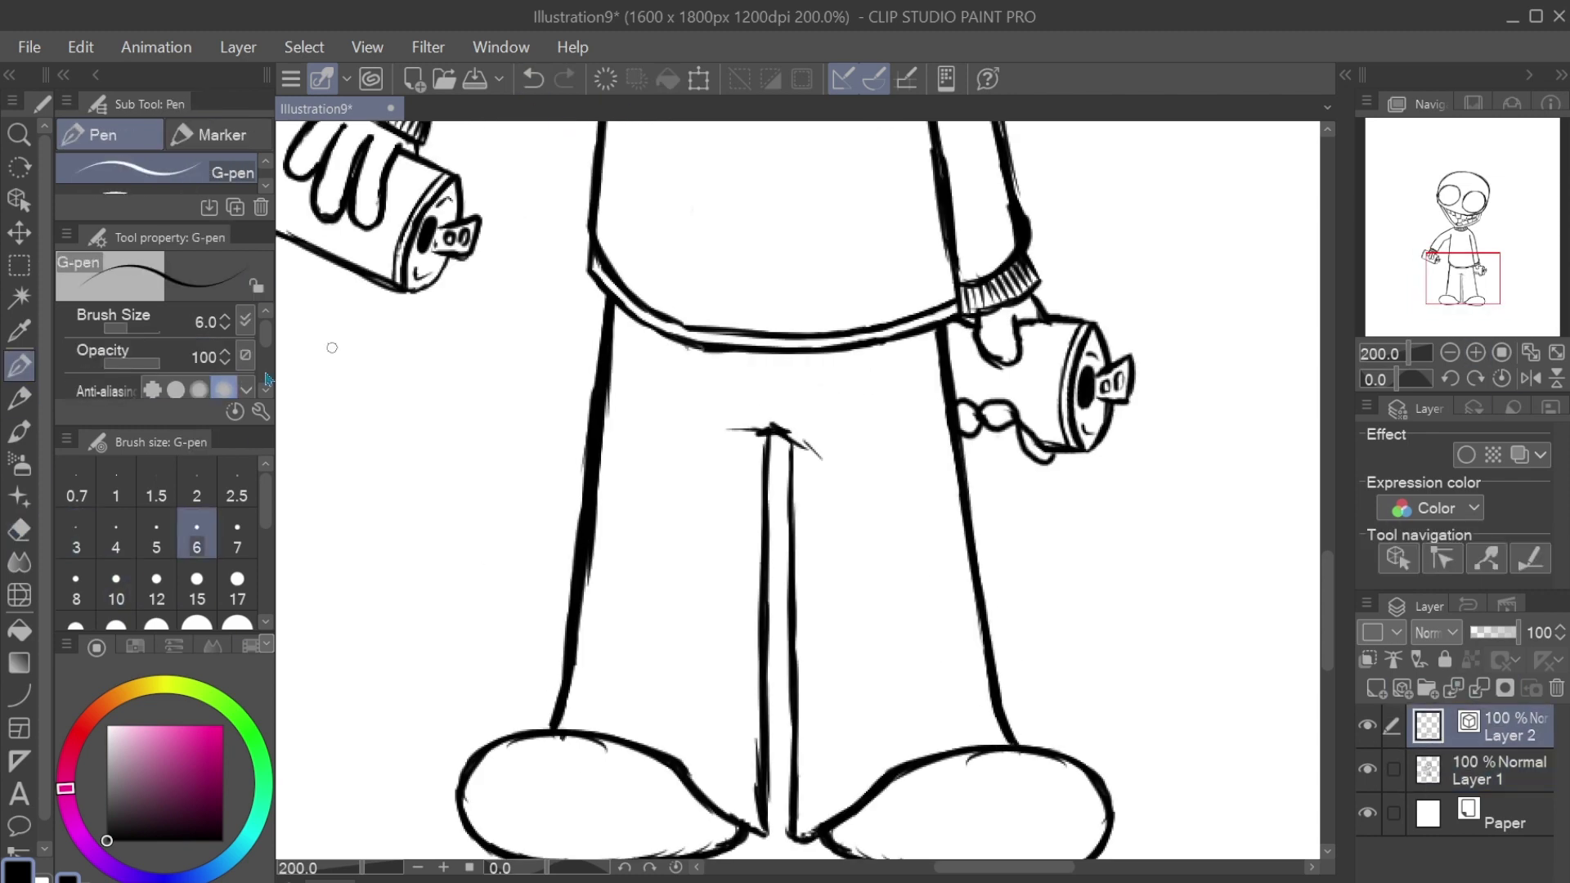
pyautogui.press('e')
pyautogui.hotkey('alt', '[')
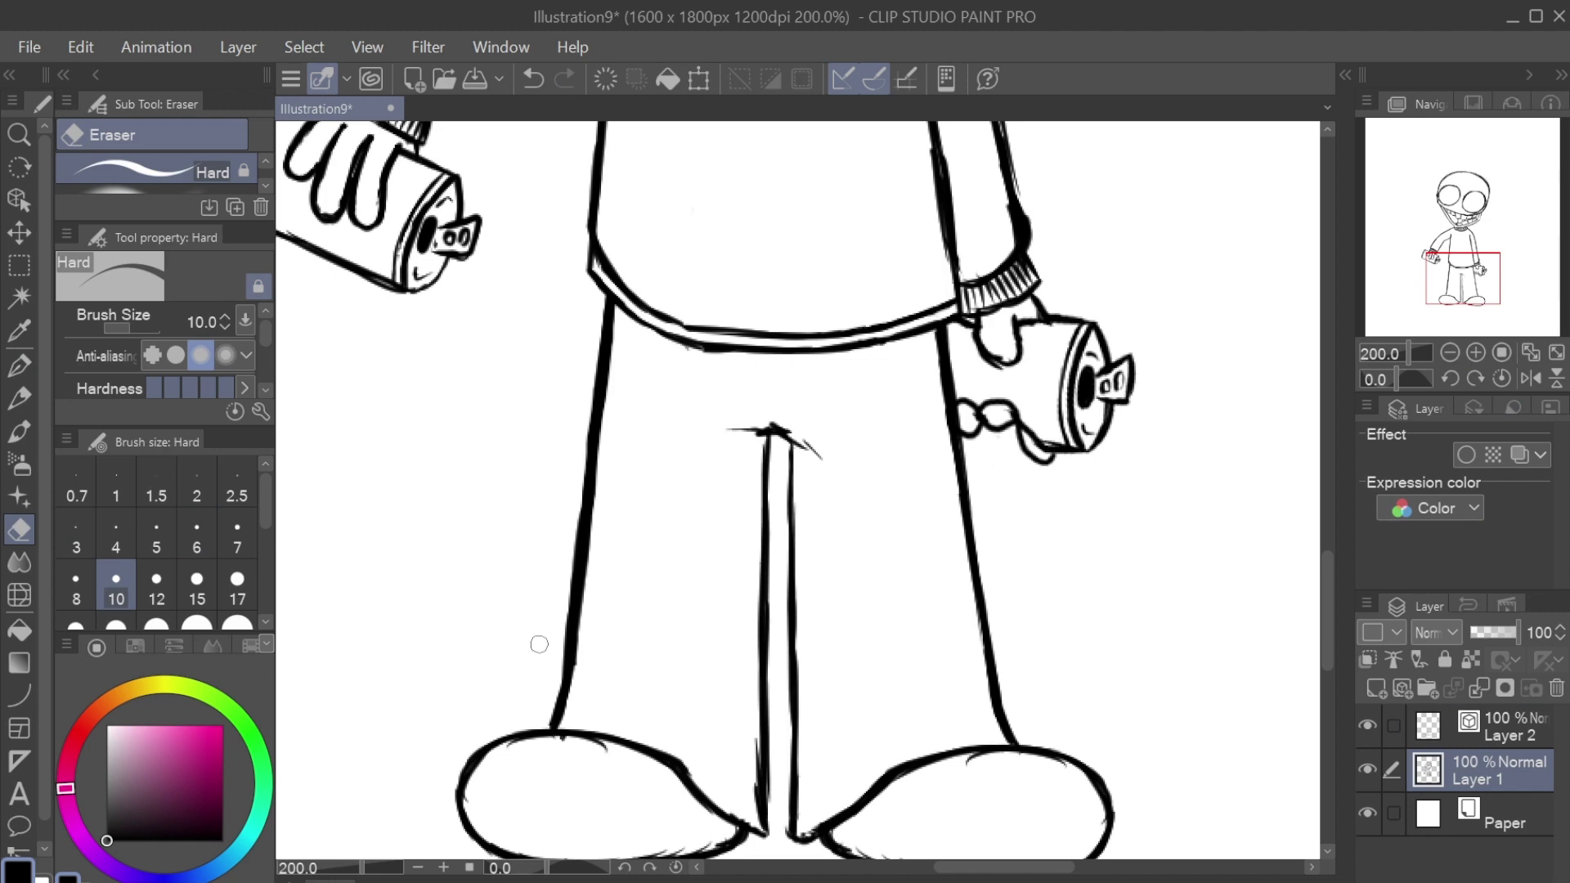
# Step: Draw vertical stripes down the left trouser leg on a new layer
pyautogui.press('p')
pyautogui.scroll(-2, 677, 319)
pyautogui.hotkey('ctrl', 'shift', 'n')
pyautogui.moveTo(632, 269); pyautogui.dragTo(597, 672)
pyautogui.moveTo(685, 288); pyautogui.dragTo(664, 696)
pyautogui.moveTo(736, 294)
pyautogui.mouseDown()
pyautogui.moveTo(729, 761)
pyautogui.moveTo(771, 395)
pyautogui.mouseUp()
pyautogui.hotkey('ctrl', 'z')
pyautogui.hotkey('ctrl', 'z')
# Step: Draw vertical stripes down the right trouser leg from the hem to the shoe
pyautogui.moveTo(821, 291)
pyautogui.mouseDown()
pyautogui.moveTo(812, 416)
pyautogui.moveTo(795, 425)
pyautogui.moveTo(800, 777)
pyautogui.mouseUp()
pyautogui.moveTo(880, 276); pyautogui.dragTo(891, 380)
pyautogui.click(535, 79)
pyautogui.moveTo(837, 291); pyautogui.dragTo(849, 739)
pyautogui.moveTo(888, 282); pyautogui.dragTo(920, 697)
pyautogui.click(535, 79)
pyautogui.click(535, 78)
pyautogui.click(564, 78)
pyautogui.click(564, 79)
pyautogui.click(564, 79)
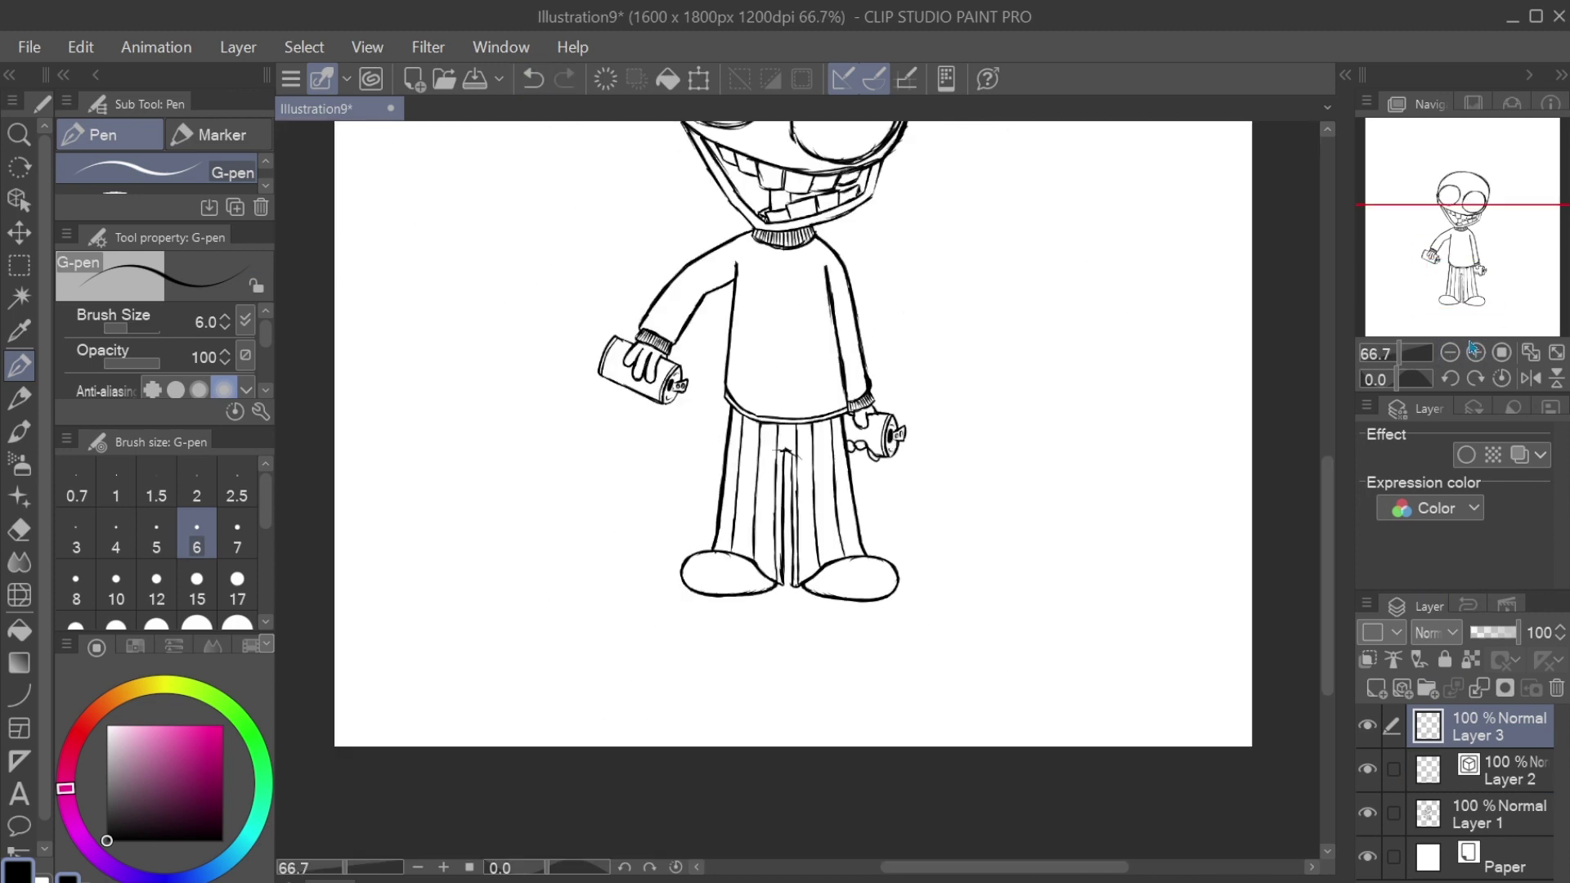
# Step: Tidy the trouser stripes and add crumple creases to the can beside the right trouser leg
pyautogui.press('e')
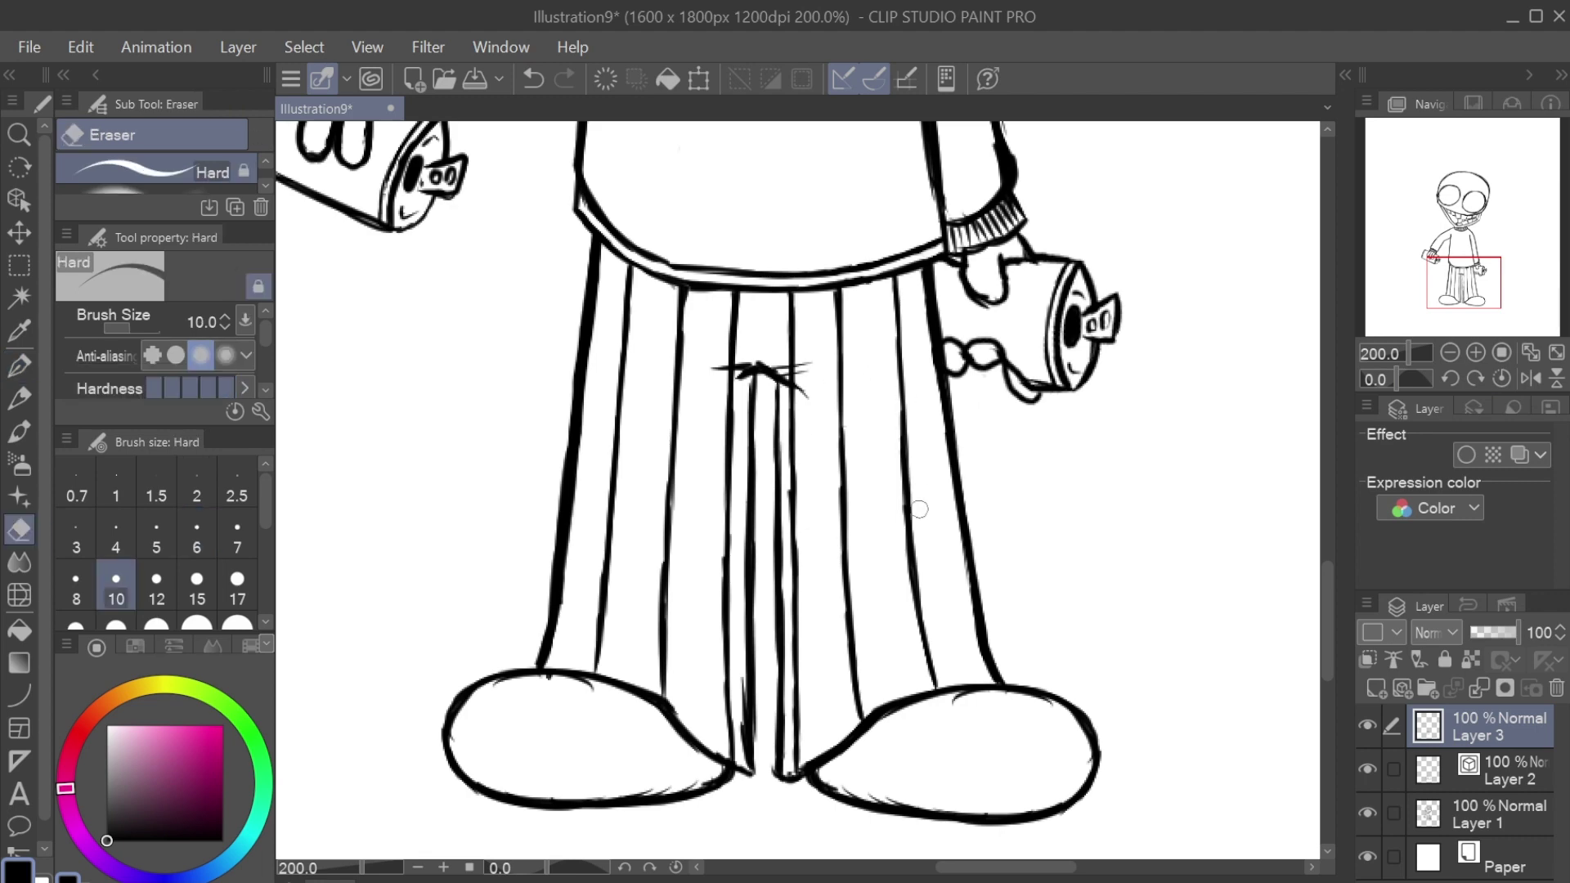
pyautogui.press('p')
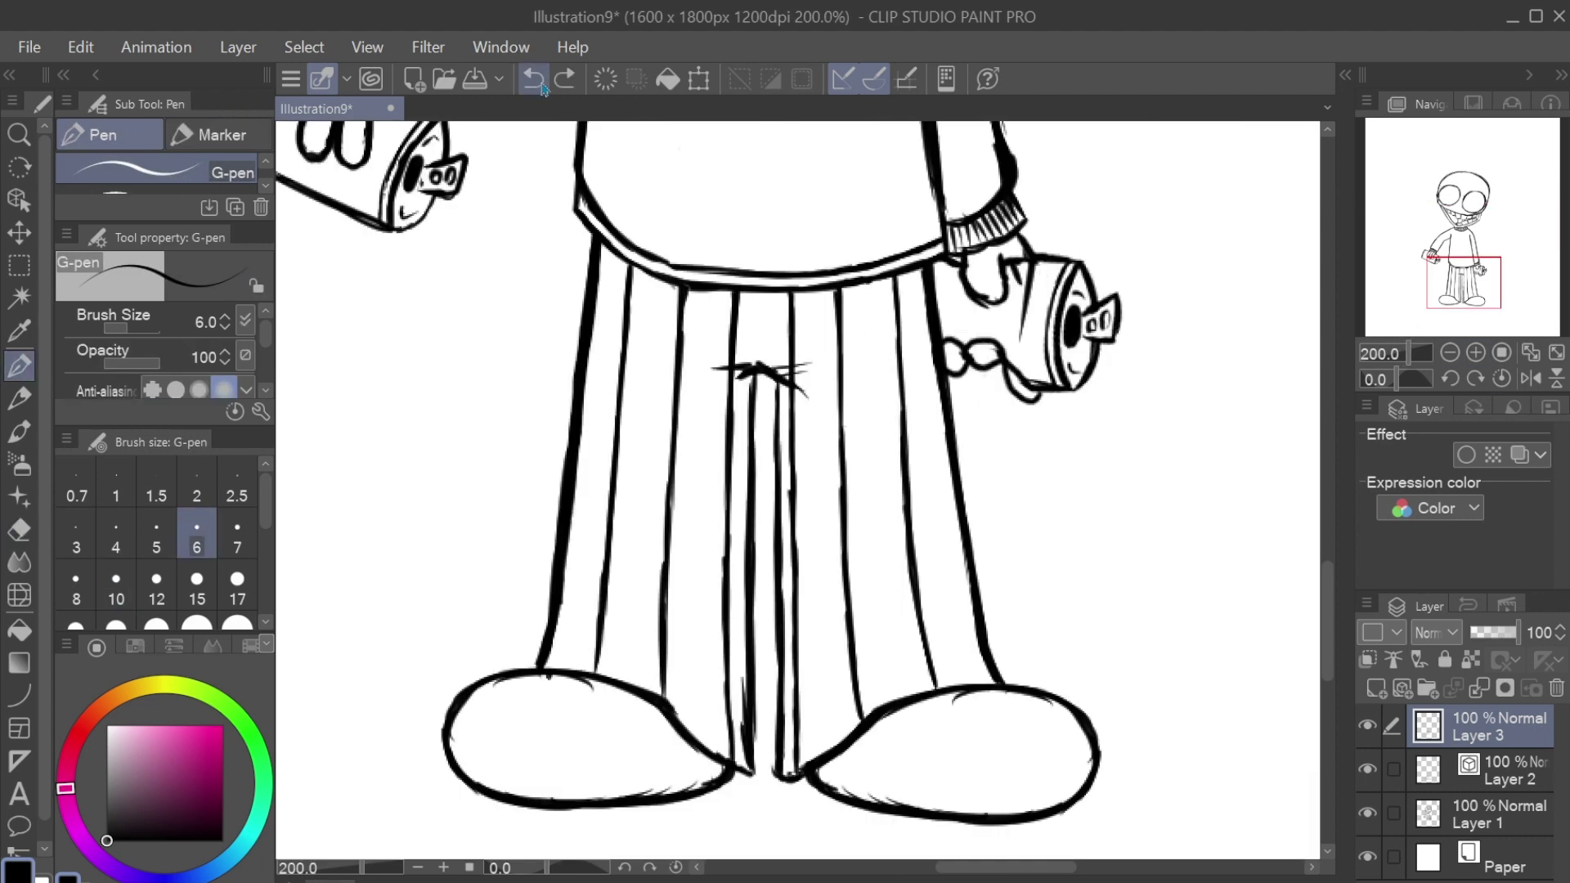
pyautogui.hotkey('ctrl', '-')
pyautogui.hotkey('ctrl', '-')
pyautogui.hotkey('ctrl', '-')
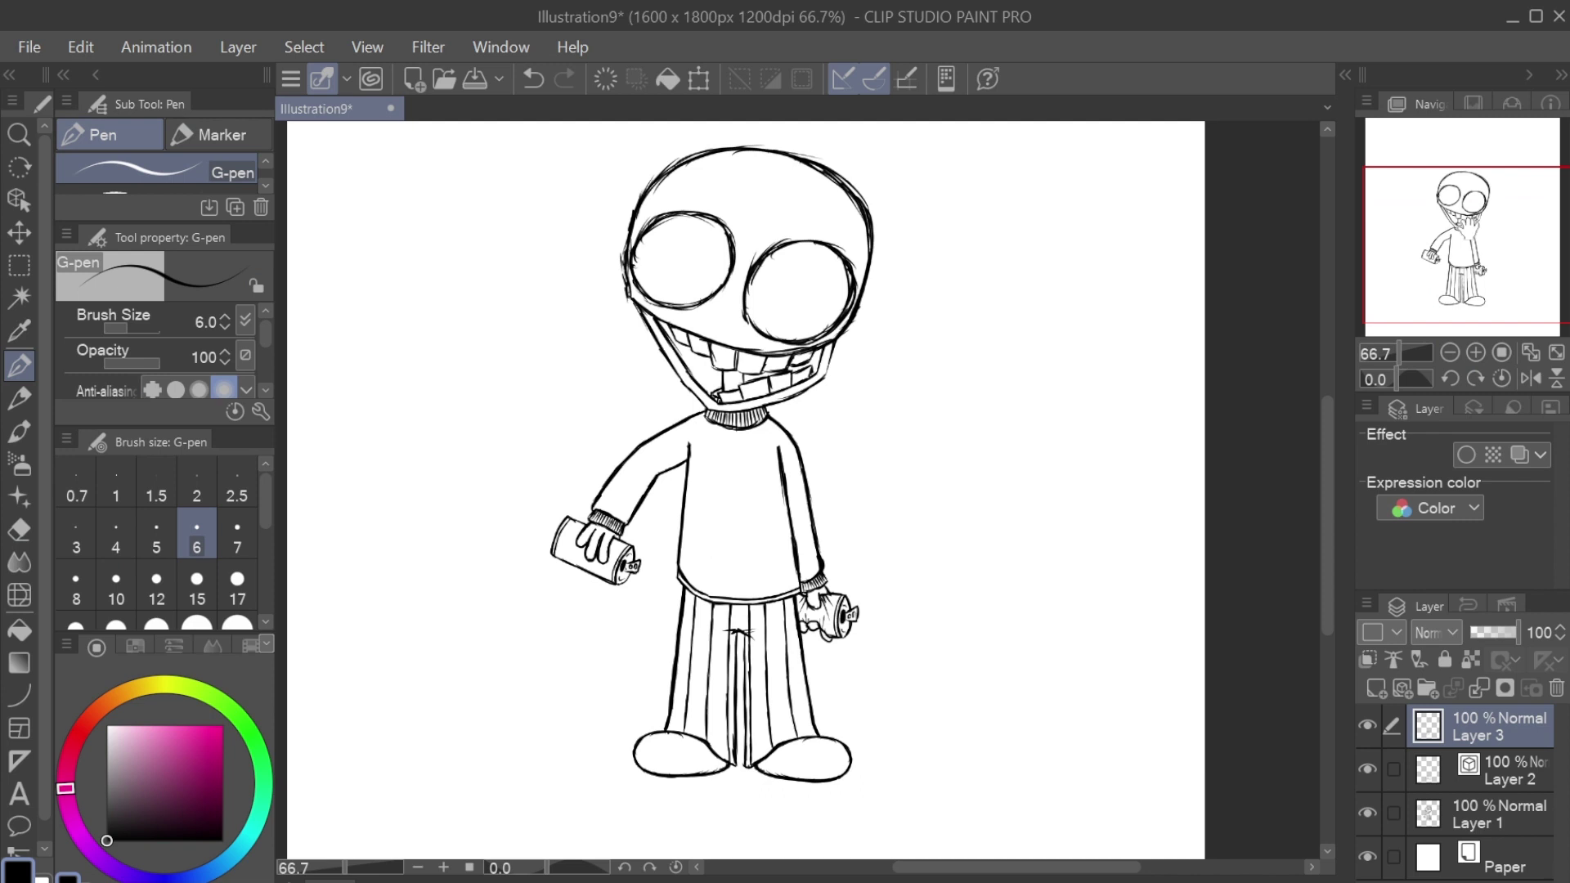
pyautogui.scroll(2, 1477, 342)
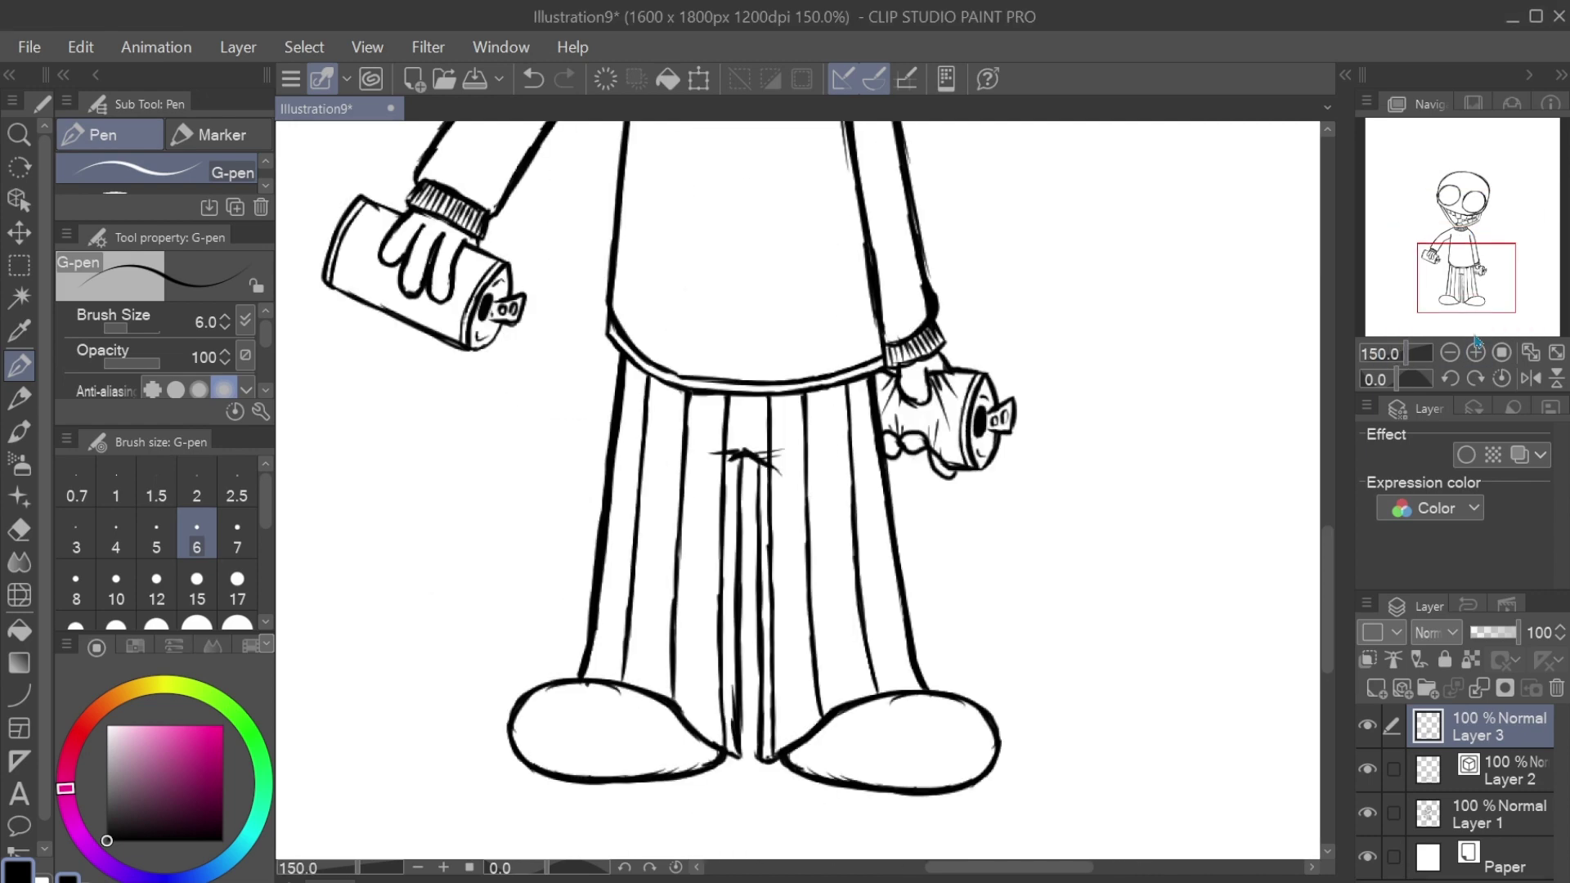
# Step: Draw a curved dividing line across each shoe to separate the upper from the sole
pyautogui.moveTo(954, 730); pyautogui.dragTo(789, 756)
pyautogui.moveTo(546, 725)
pyautogui.mouseDown()
pyautogui.moveTo(532, 727)
pyautogui.moveTo(572, 682)
pyautogui.mouseUp()
# Step: Crosshatch the upper part of both shoes with the pen size set to 3
pyautogui.click(76, 536)
pyautogui.moveTo(589, 736)
pyautogui.mouseDown()
pyautogui.moveTo(663, 695)
pyautogui.moveTo(687, 703)
pyautogui.mouseUp()
pyautogui.moveTo(572, 687)
pyautogui.mouseDown()
pyautogui.moveTo(533, 720)
pyautogui.moveTo(695, 749)
pyautogui.mouseUp()
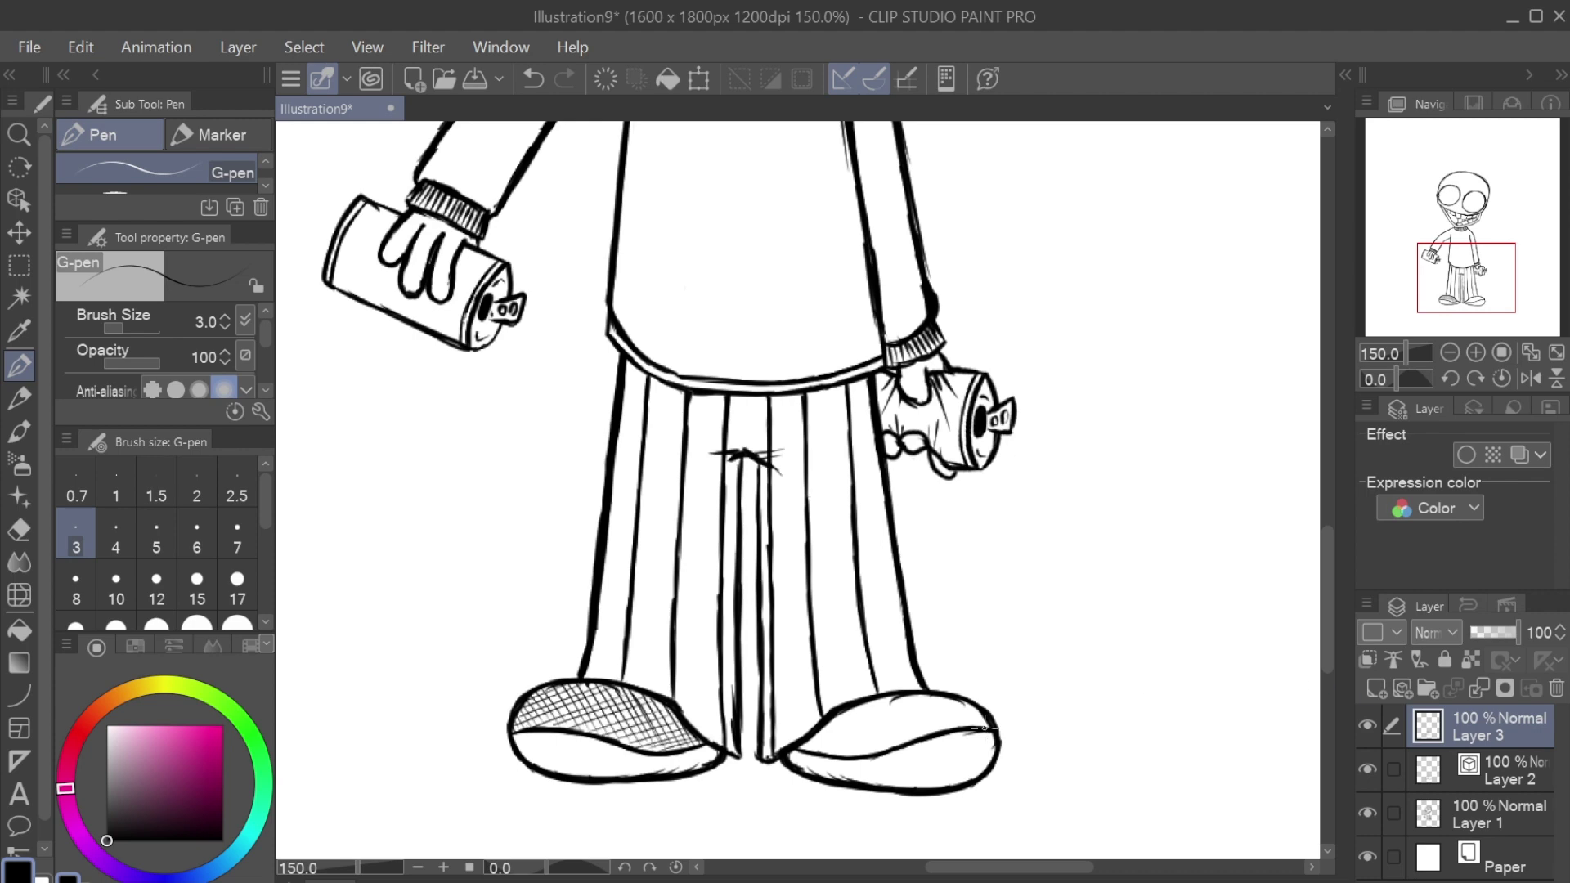
pyautogui.moveTo(806, 753)
pyautogui.mouseDown()
pyautogui.moveTo(908, 704)
pyautogui.moveTo(986, 699)
pyautogui.moveTo(949, 693)
pyautogui.mouseUp()
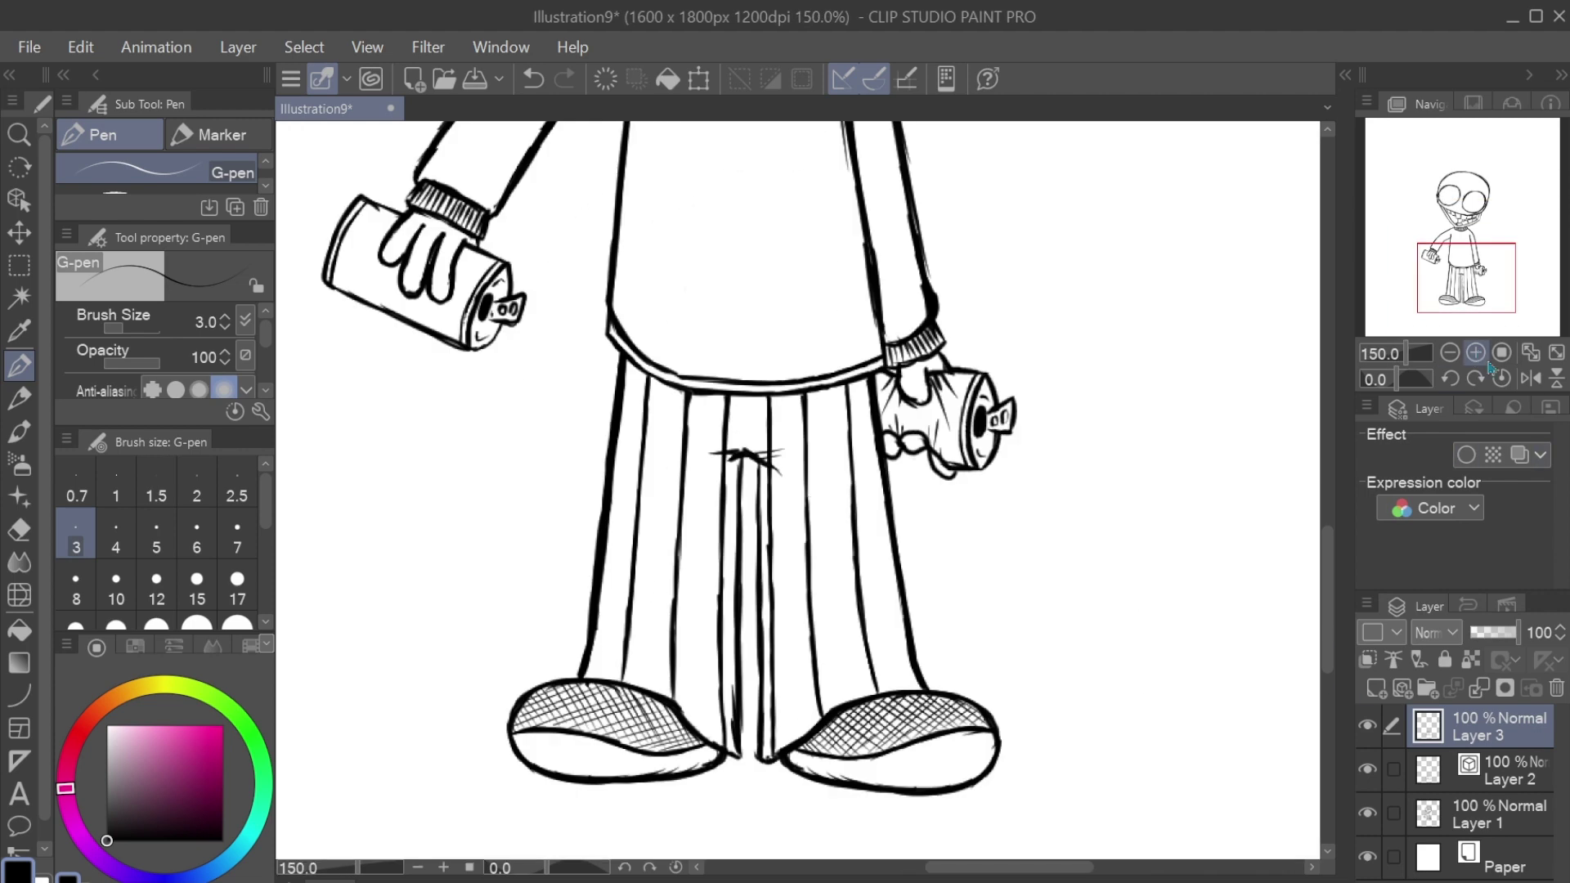
# Step: Try drawing short vertical lines along the left shoe's sole
pyautogui.moveTo(536, 733); pyautogui.dragTo(536, 769)
pyautogui.moveTo(564, 734); pyautogui.dragTo(565, 773)
pyautogui.moveTo(595, 736); pyautogui.dragTo(595, 775)
pyautogui.moveTo(626, 739); pyautogui.dragTo(627, 775)
# Step: Undo the sole lines and the crosshatching on both shoes
pyautogui.hotkey('ctrl', '0')
pyautogui.click(534, 79)
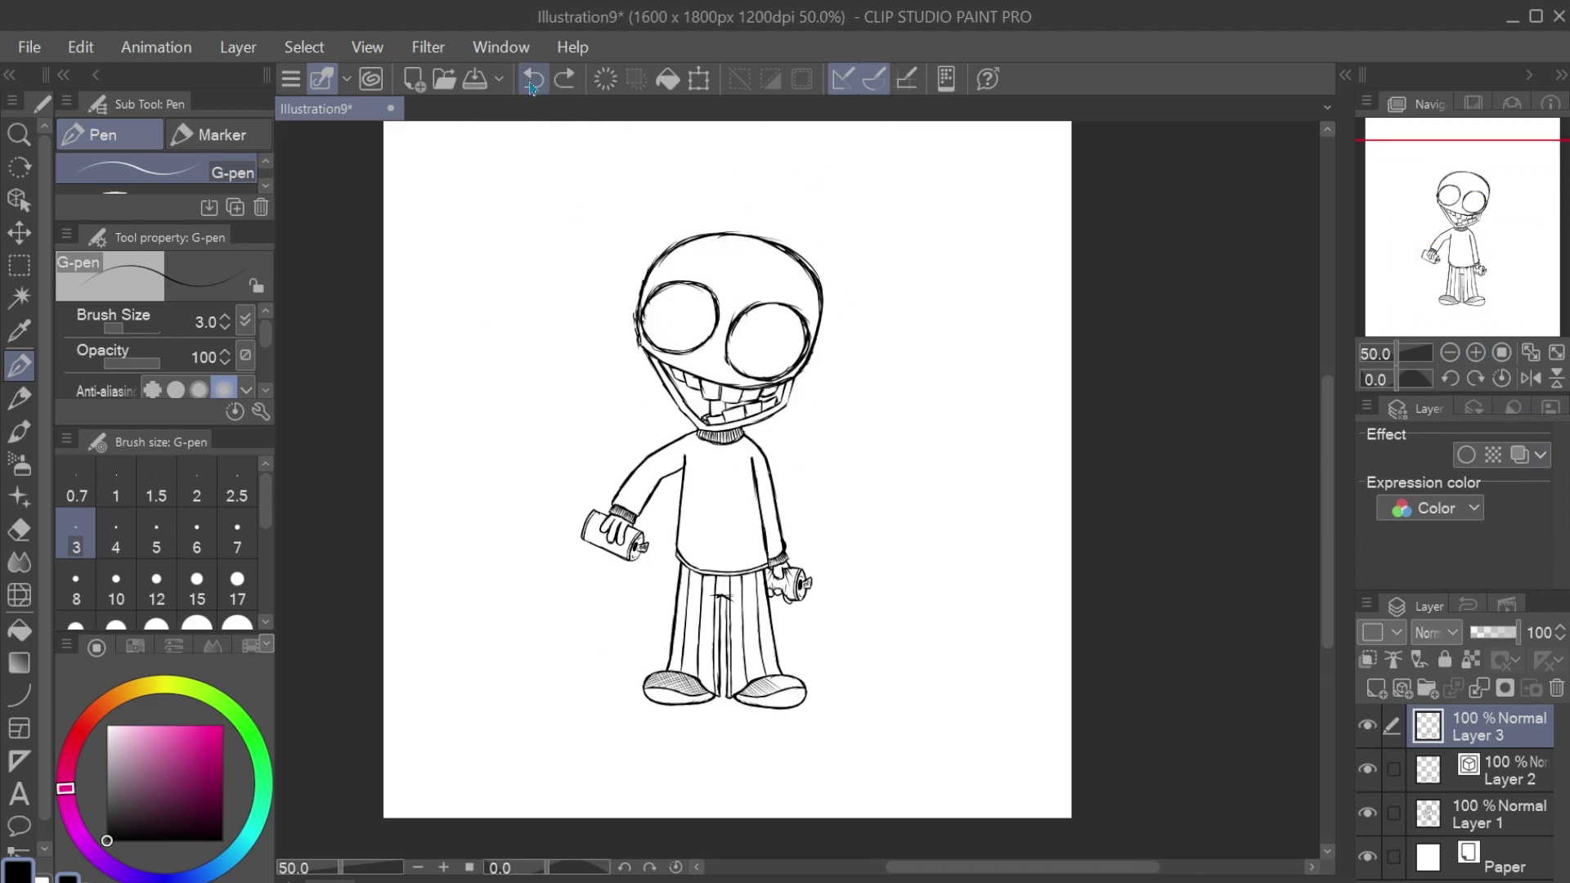
pyautogui.click(533, 78)
pyautogui.hotkey('ctrl', 'alt', '0')
pyautogui.scroll(2, 853, 619)
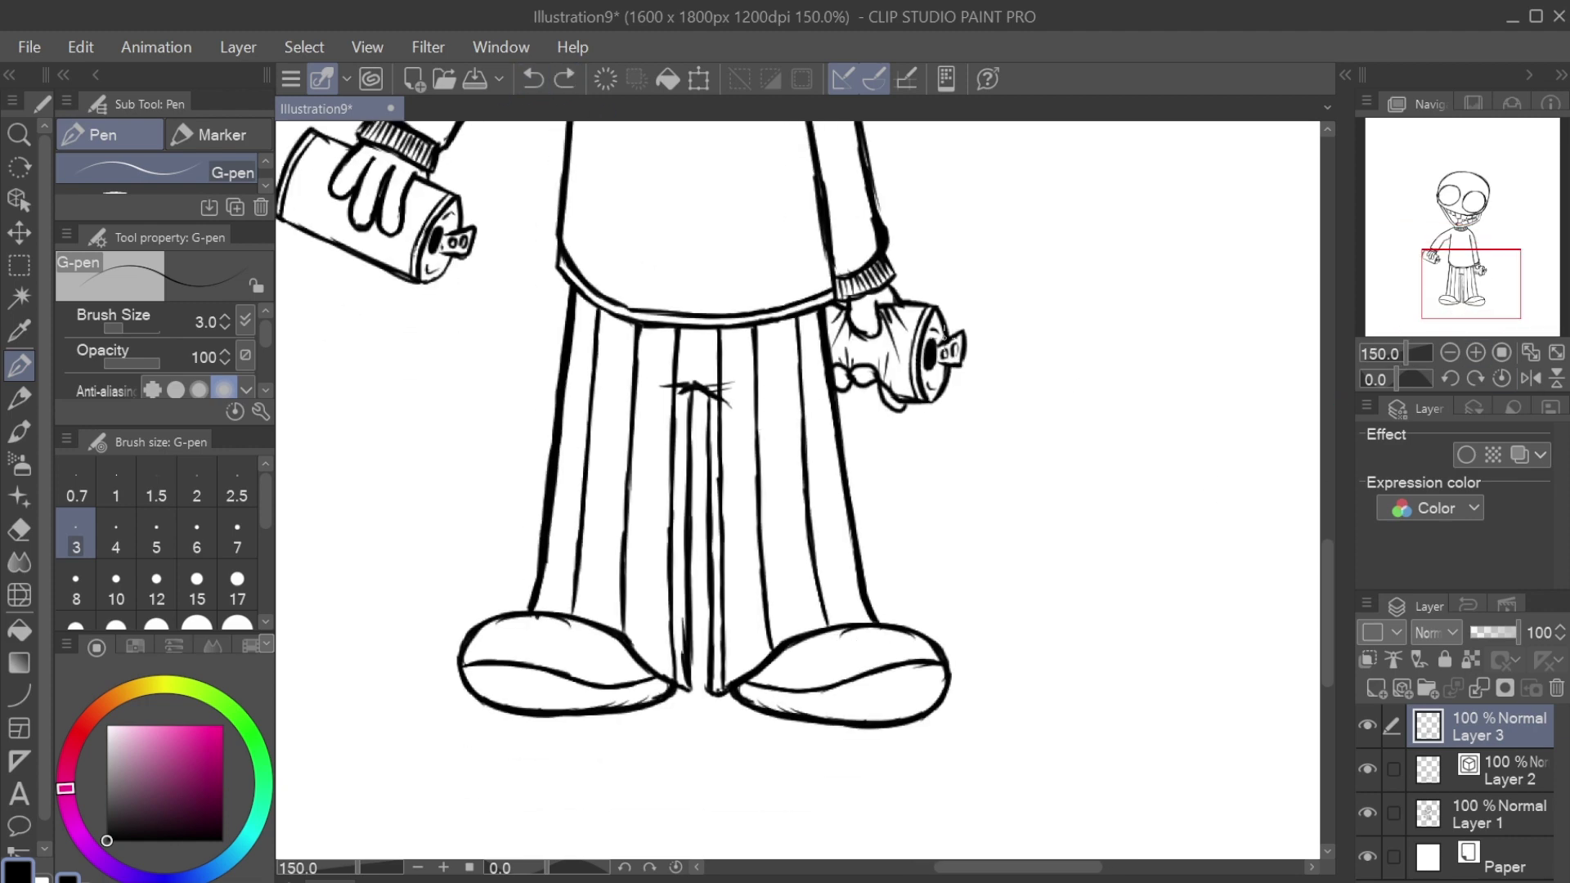
pyautogui.hotkey('ctrl', 'alt', '0')
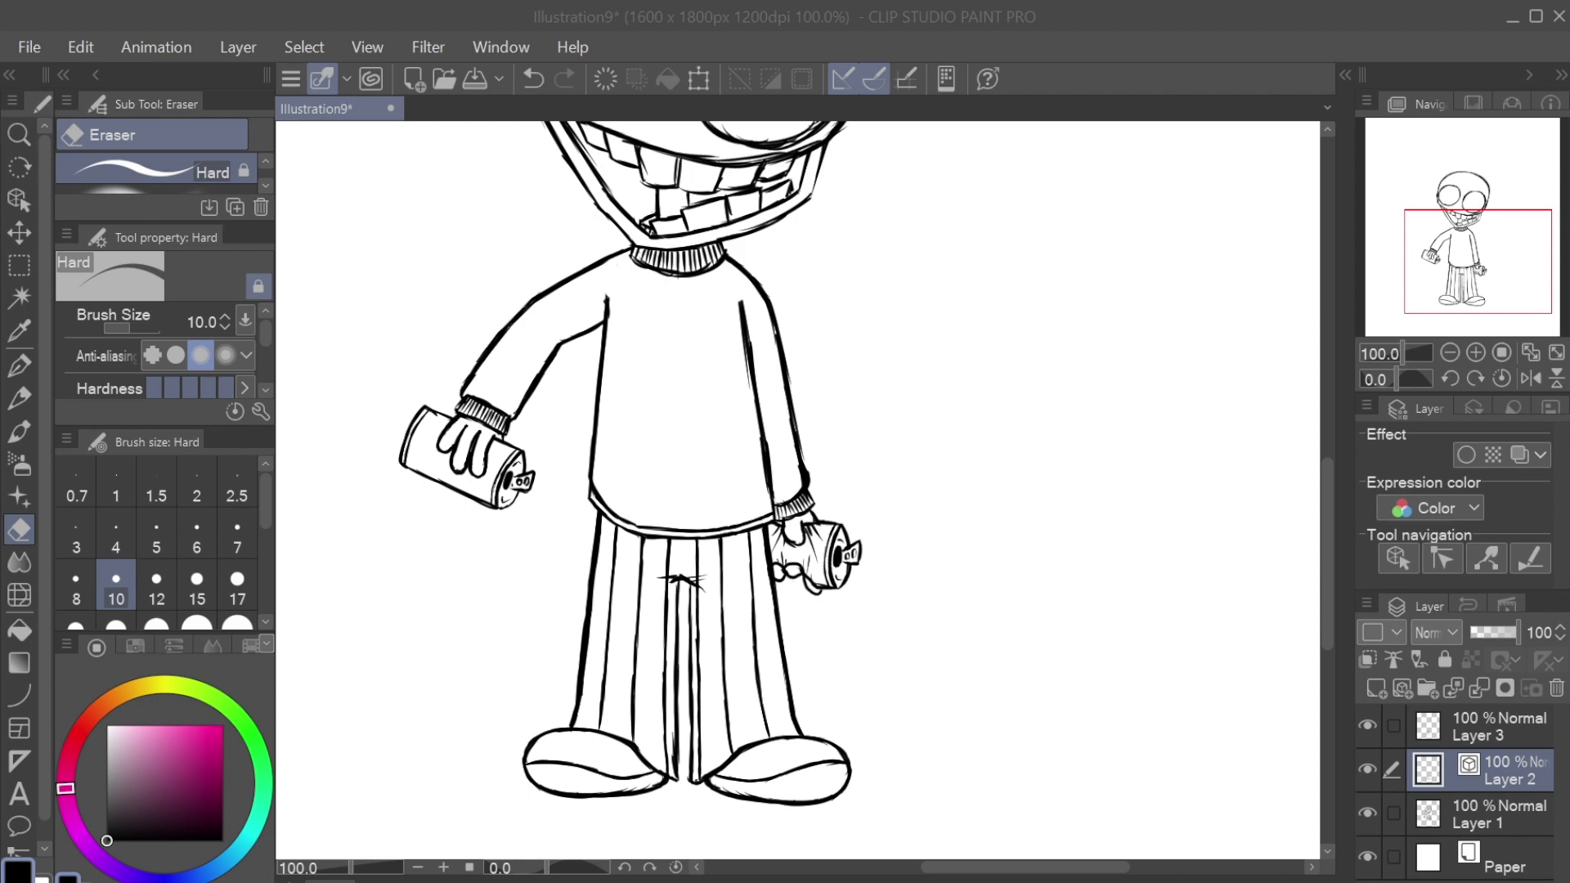
# Step: Try drawing a curved line across the upper part of each shoe
pyautogui.hotkey('ctrl', '+')
pyautogui.press('p')
pyautogui.moveTo(820, 589)
pyautogui.mouseDown()
pyautogui.moveTo(784, 643)
pyautogui.moveTo(742, 646)
pyautogui.mouseUp()
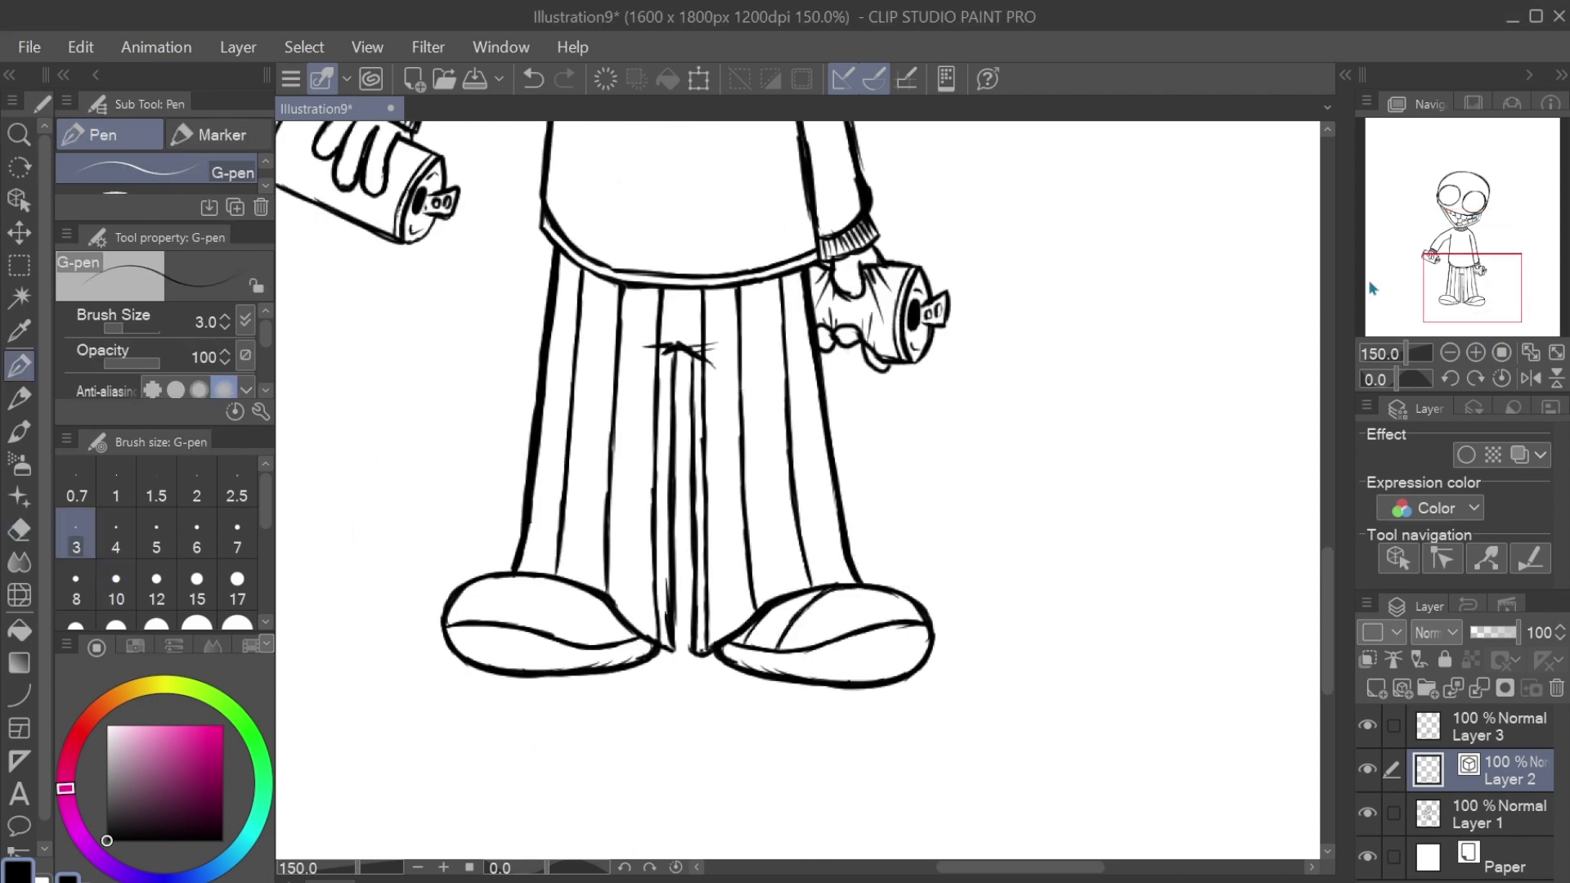
pyautogui.moveTo(556, 579); pyautogui.dragTo(590, 636)
# Step: Undo the curved strokes and the dividing lines on both shoes, leaving only the outlines
pyautogui.hotkey('ctrl', 'z')
pyautogui.hotkey('ctrl', 'z')
pyautogui.hotkey('ctrl', 'z')
pyautogui.hotkey('ctrl', 'z')
pyautogui.hotkey('ctrl', 'z')
pyautogui.hotkey('ctrl', 'z')
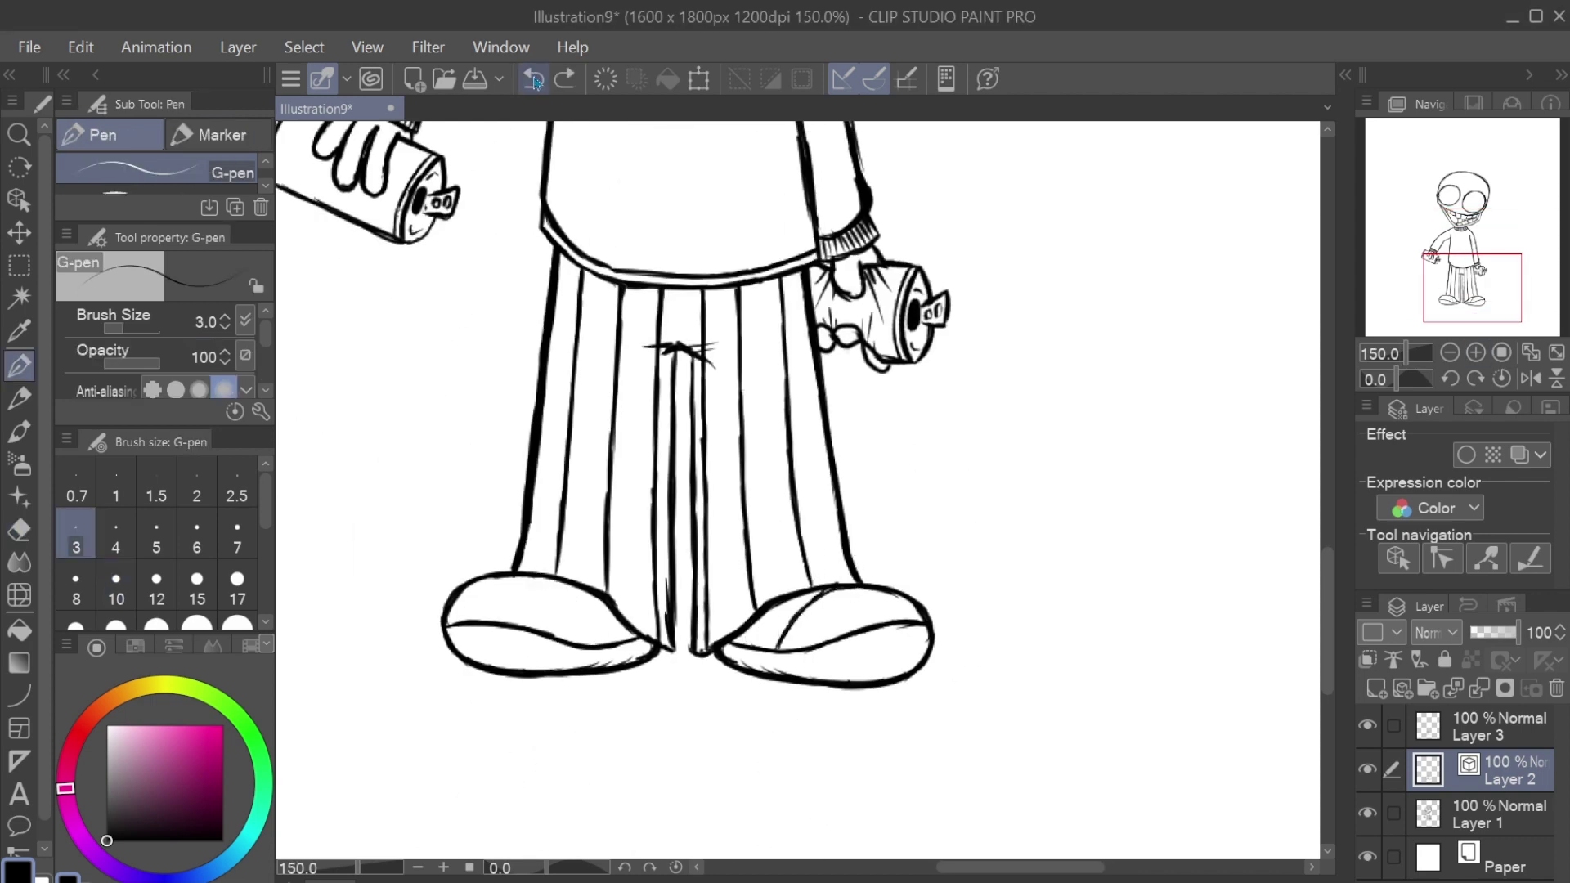
pyautogui.press('e')
pyautogui.press('p')
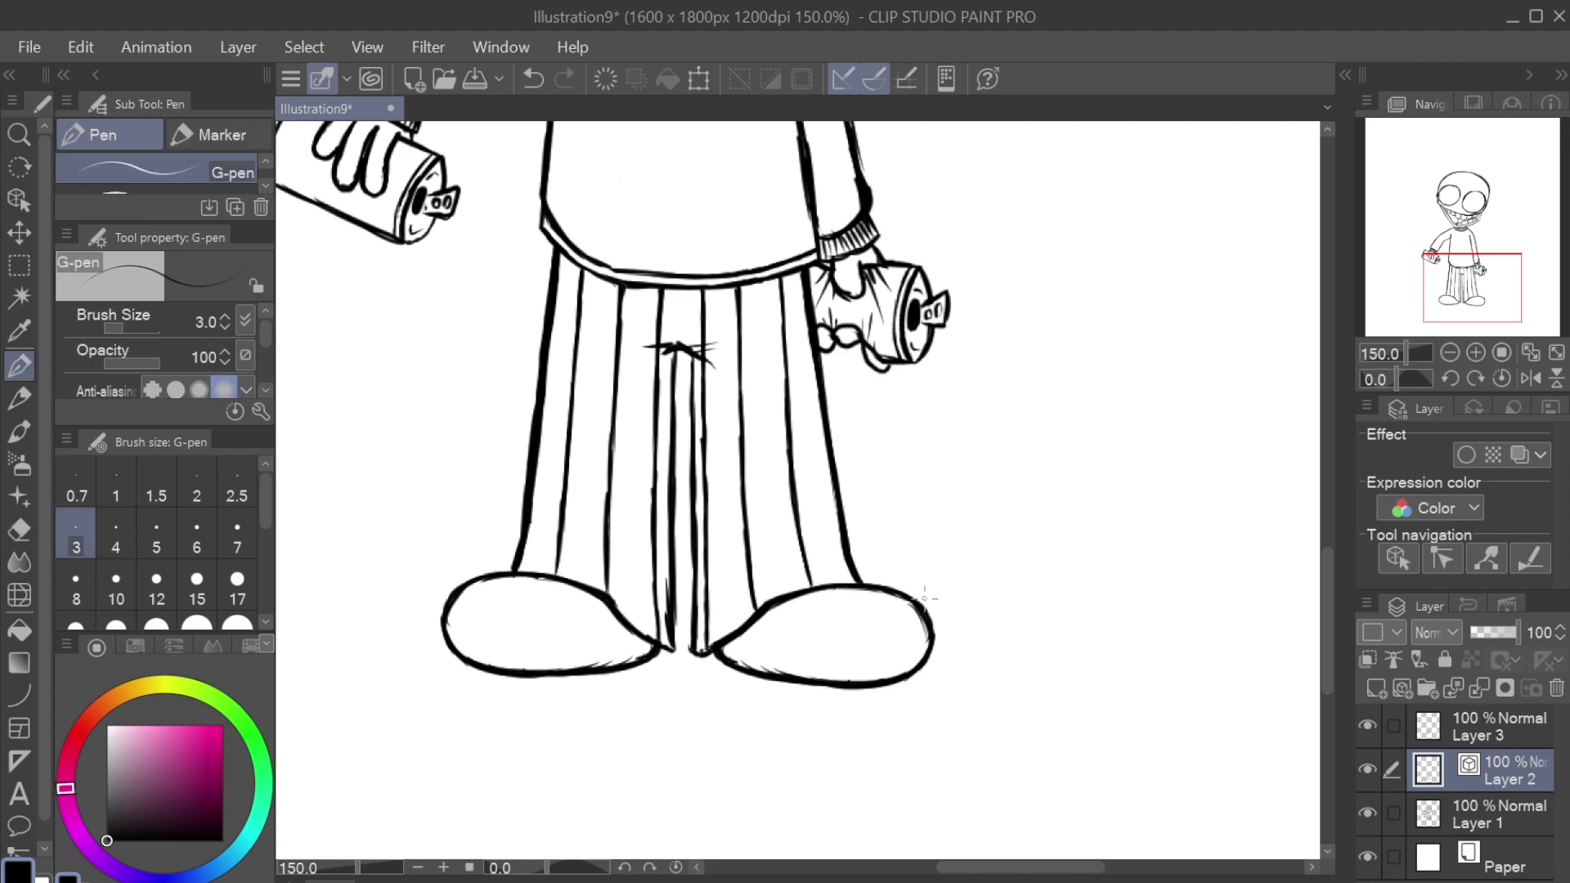
# Step: Draw a pair of X-shaped eyes on the toe of each shoe with the pen size set to 6
pyautogui.moveTo(873, 638)
pyautogui.mouseDown()
pyautogui.moveTo(904, 626)
pyautogui.moveTo(854, 616)
pyautogui.moveTo(908, 614)
pyautogui.moveTo(891, 669)
pyautogui.mouseUp()
pyautogui.hotkey('ctrl', 'z')
pyautogui.click(196, 536)
pyautogui.moveTo(879, 582)
pyautogui.mouseDown()
pyautogui.moveTo(927, 590)
pyautogui.moveTo(863, 591)
pyautogui.moveTo(799, 619)
pyautogui.moveTo(918, 594)
pyautogui.moveTo(875, 640)
pyautogui.mouseUp()
pyautogui.click(532, 79)
pyautogui.click(532, 79)
pyautogui.click(532, 79)
pyautogui.click(532, 79)
pyautogui.click(533, 79)
pyautogui.click(533, 79)
pyautogui.click(532, 79)
pyautogui.moveTo(892, 612); pyautogui.dragTo(924, 638)
pyautogui.moveTo(453, 585)
pyautogui.mouseDown()
pyautogui.moveTo(494, 623)
pyautogui.moveTo(535, 628)
pyautogui.mouseUp()
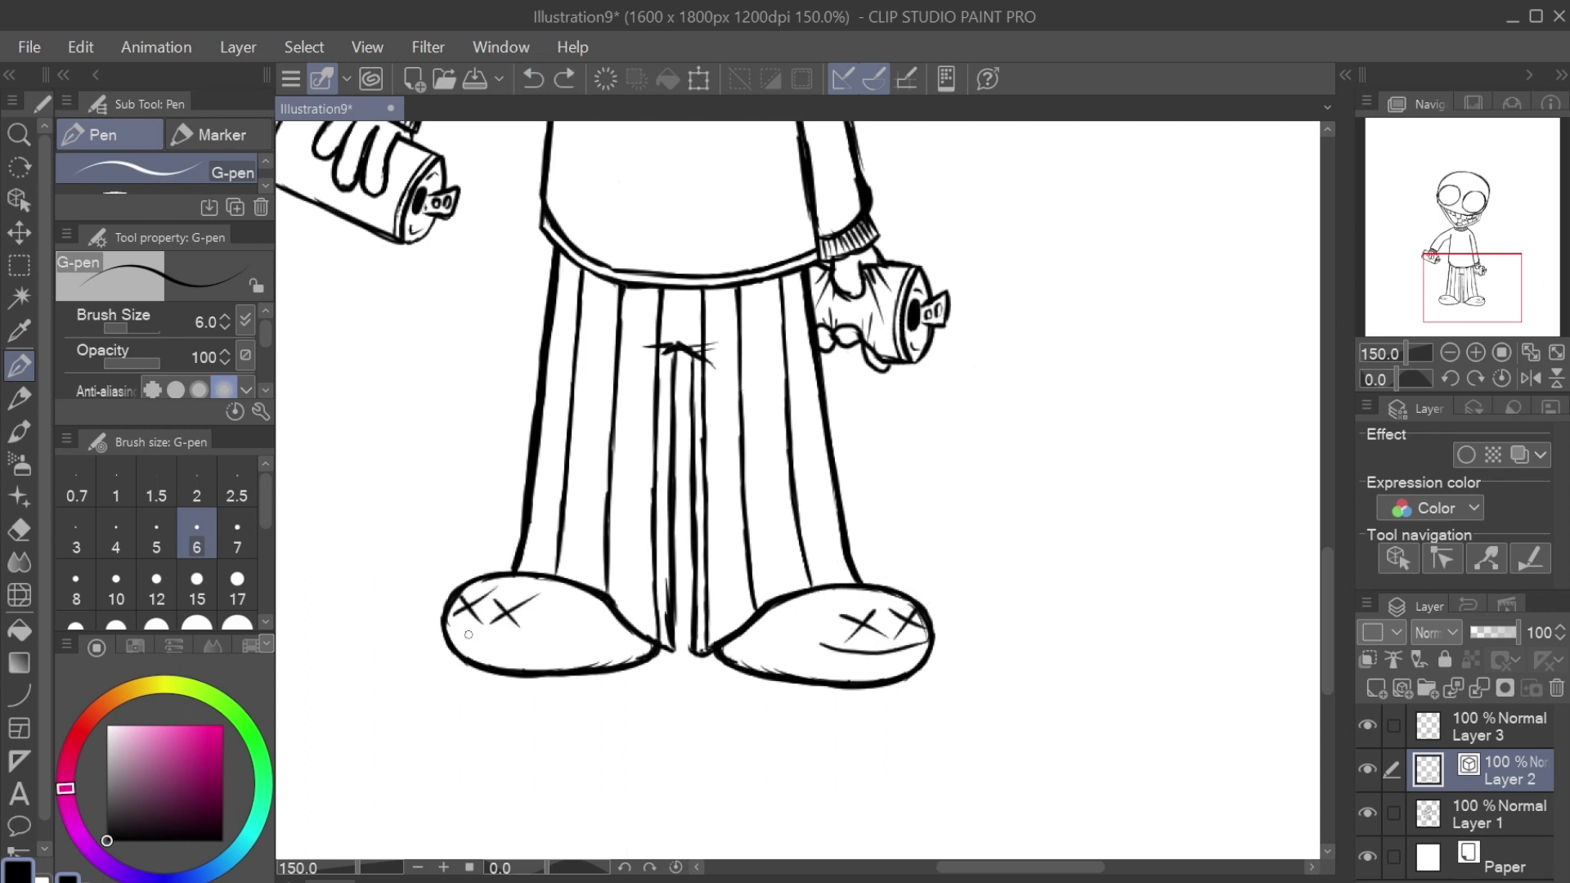
# Step: Redraw the X eyes on the left shoe and put a small dot mouth below the eyes
pyautogui.click(532, 79)
pyautogui.click(532, 79)
pyautogui.moveTo(452, 601); pyautogui.dragTo(489, 630)
pyautogui.moveTo(494, 599); pyautogui.dragTo(532, 629)
pyautogui.click(533, 80)
pyautogui.moveTo(446, 595); pyautogui.dragTo(496, 630)
pyautogui.click(488, 640)
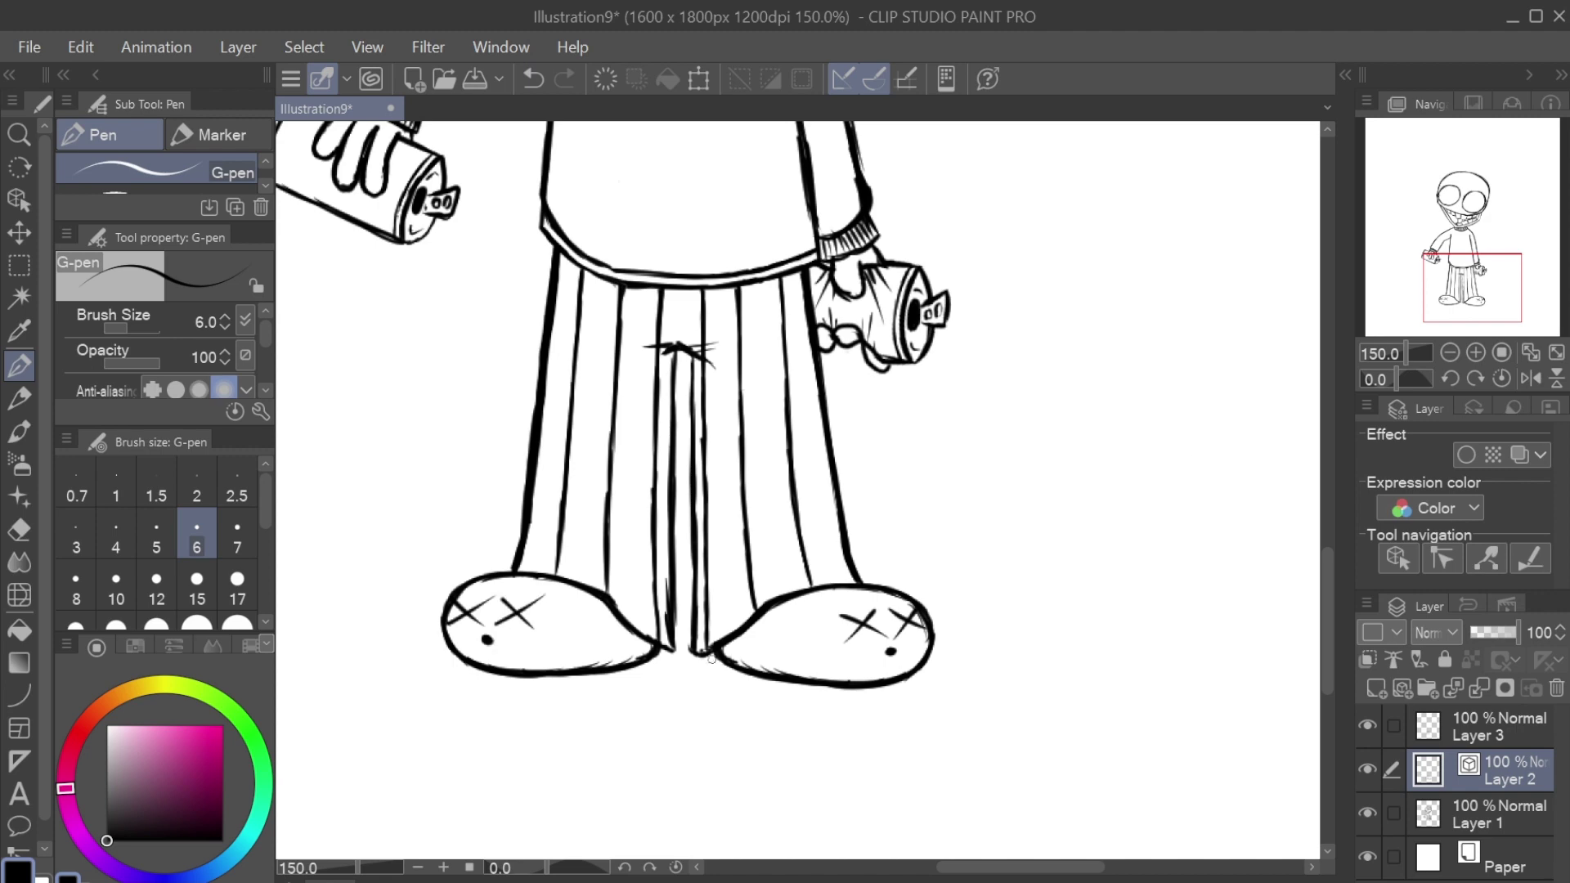
# Step: Draw a thin sole line along the bottom edge of both shoes
pyautogui.moveTo(707, 656); pyautogui.dragTo(768, 699)
pyautogui.click(892, 651)
pyautogui.moveTo(929, 666); pyautogui.dragTo(830, 705)
pyautogui.click(532, 80)
pyautogui.click(533, 79)
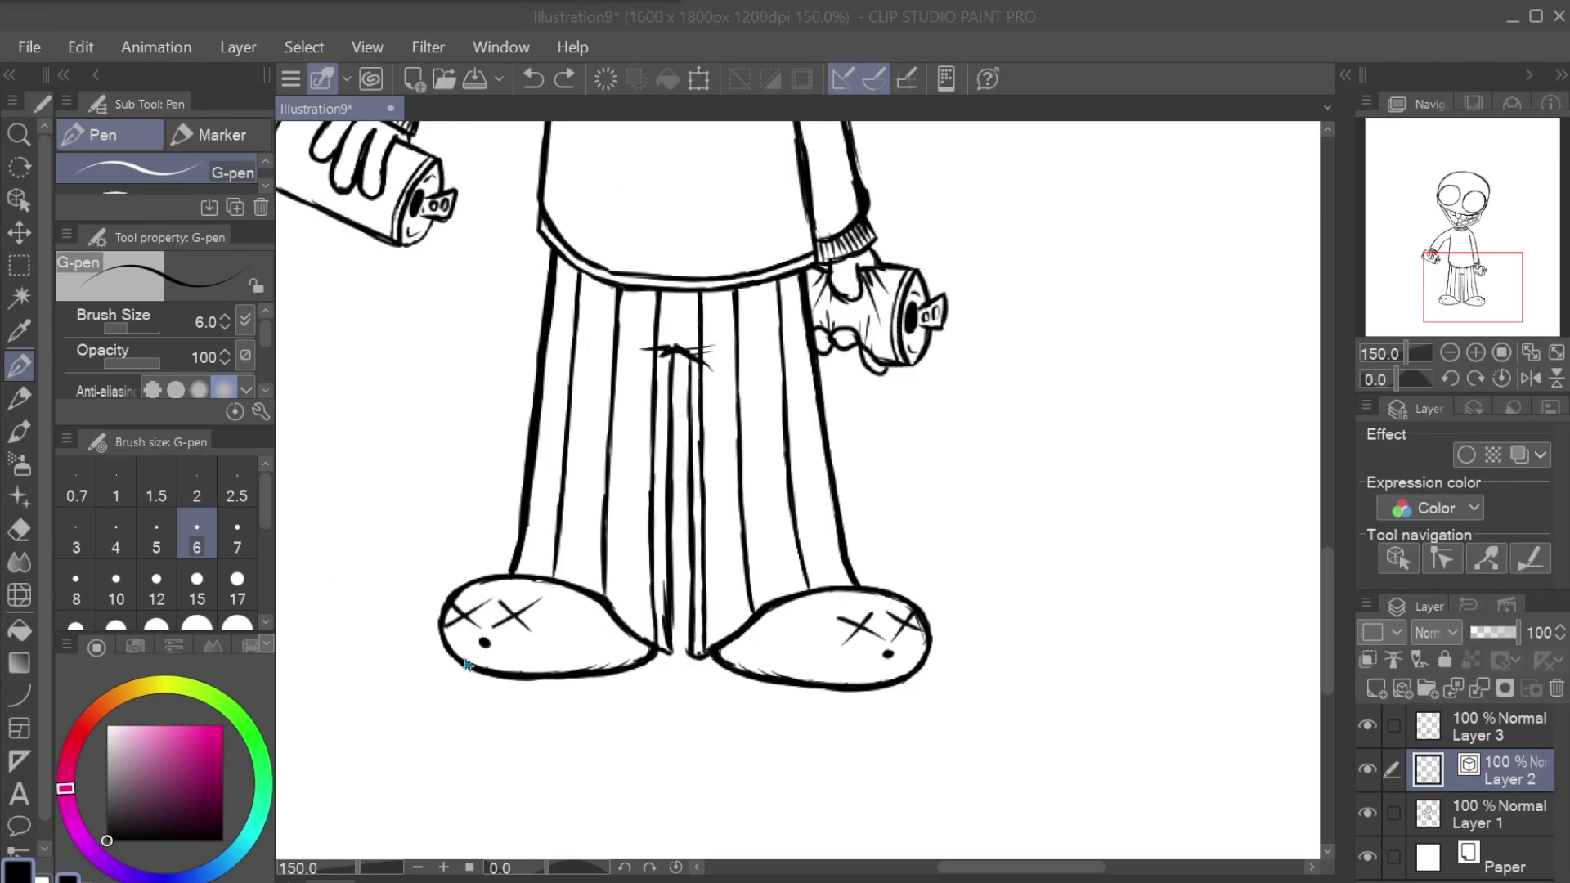
pyautogui.moveTo(466, 664); pyautogui.dragTo(646, 659)
pyautogui.moveTo(920, 666); pyautogui.dragTo(721, 658)
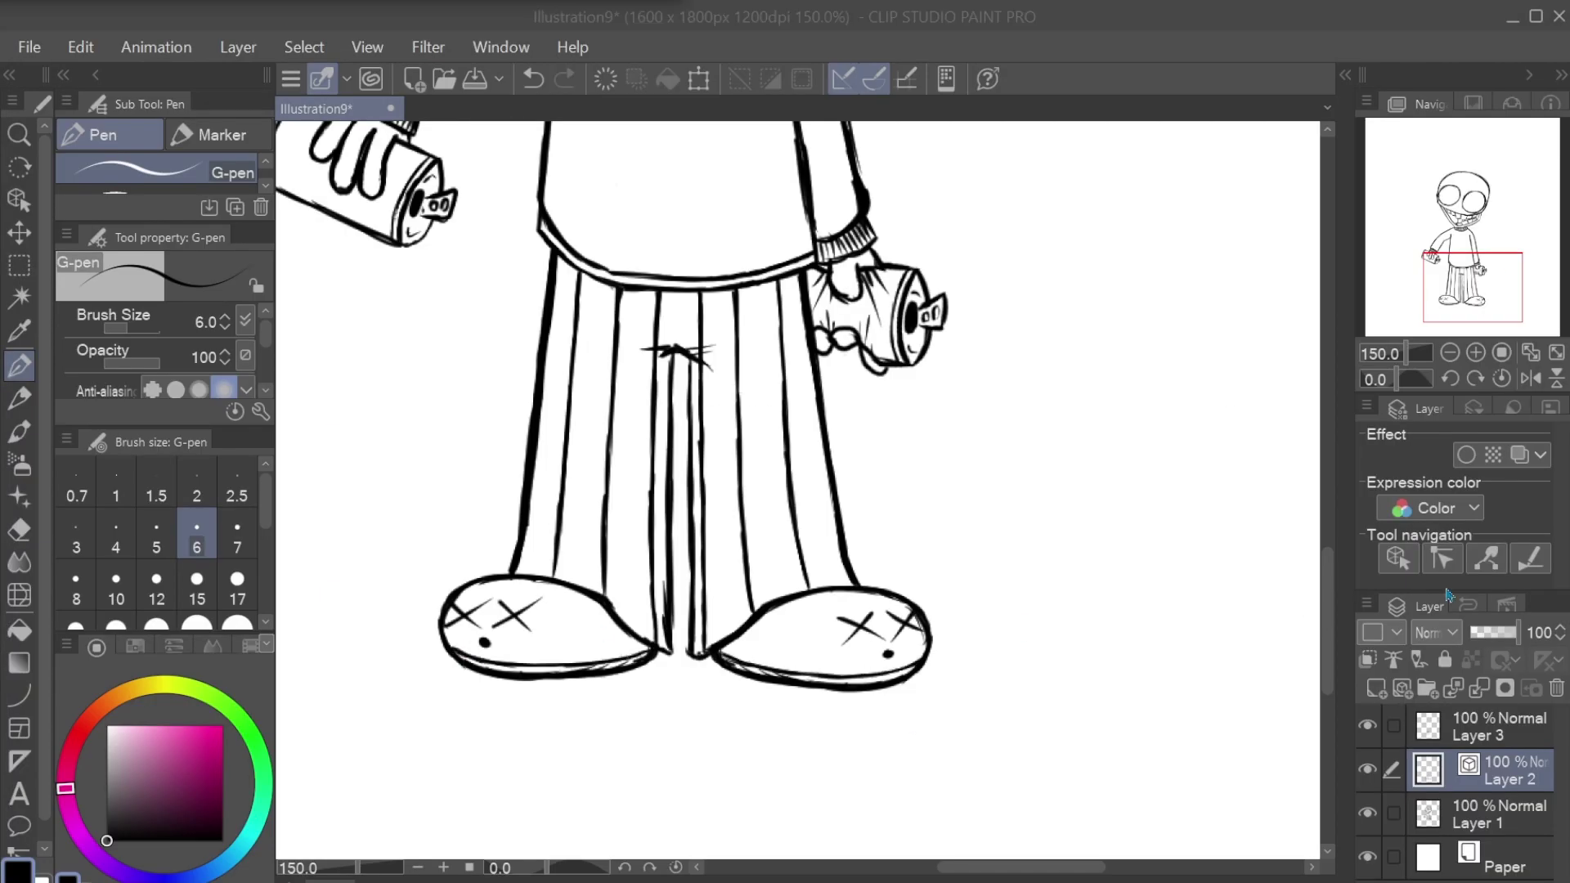
# Step: Draw a thin stream of liquid pouring from the left can to the ground and outline a puddle beside the shoe
pyautogui.scroll(-3, 787, 687)
pyautogui.scroll(3, 781, 595)
pyautogui.moveTo(425, 351); pyautogui.dragTo(426, 814)
pyautogui.scroll(-3, 426, 814)
pyautogui.scroll(3, 425, 814)
pyautogui.moveTo(422, 364)
pyautogui.mouseDown()
pyautogui.moveTo(416, 623)
pyautogui.moveTo(609, 590)
pyautogui.mouseUp()
# Step: Add small splash marks and droplets where the stream hits the puddle
pyautogui.scroll(-3, 922, 257)
pyautogui.scroll(3, 968, 381)
pyautogui.scroll(-3, 968, 381)
pyautogui.scroll(3, 969, 381)
pyautogui.moveTo(439, 556); pyautogui.dragTo(450, 583)
pyautogui.moveTo(490, 583); pyautogui.dragTo(467, 589)
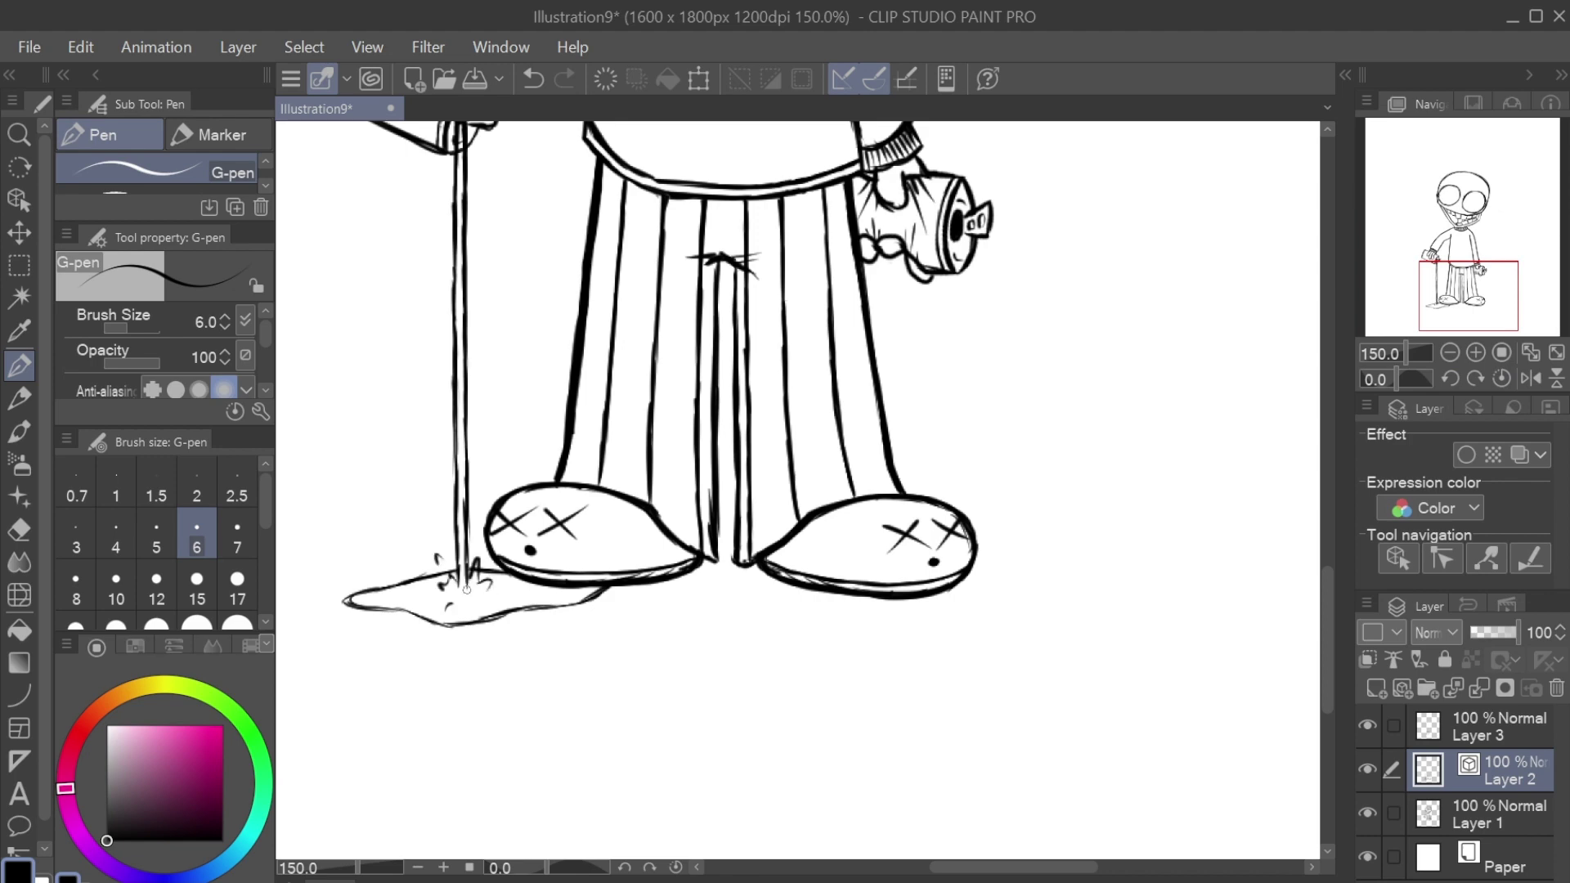
pyautogui.scroll(-3, 466, 589)
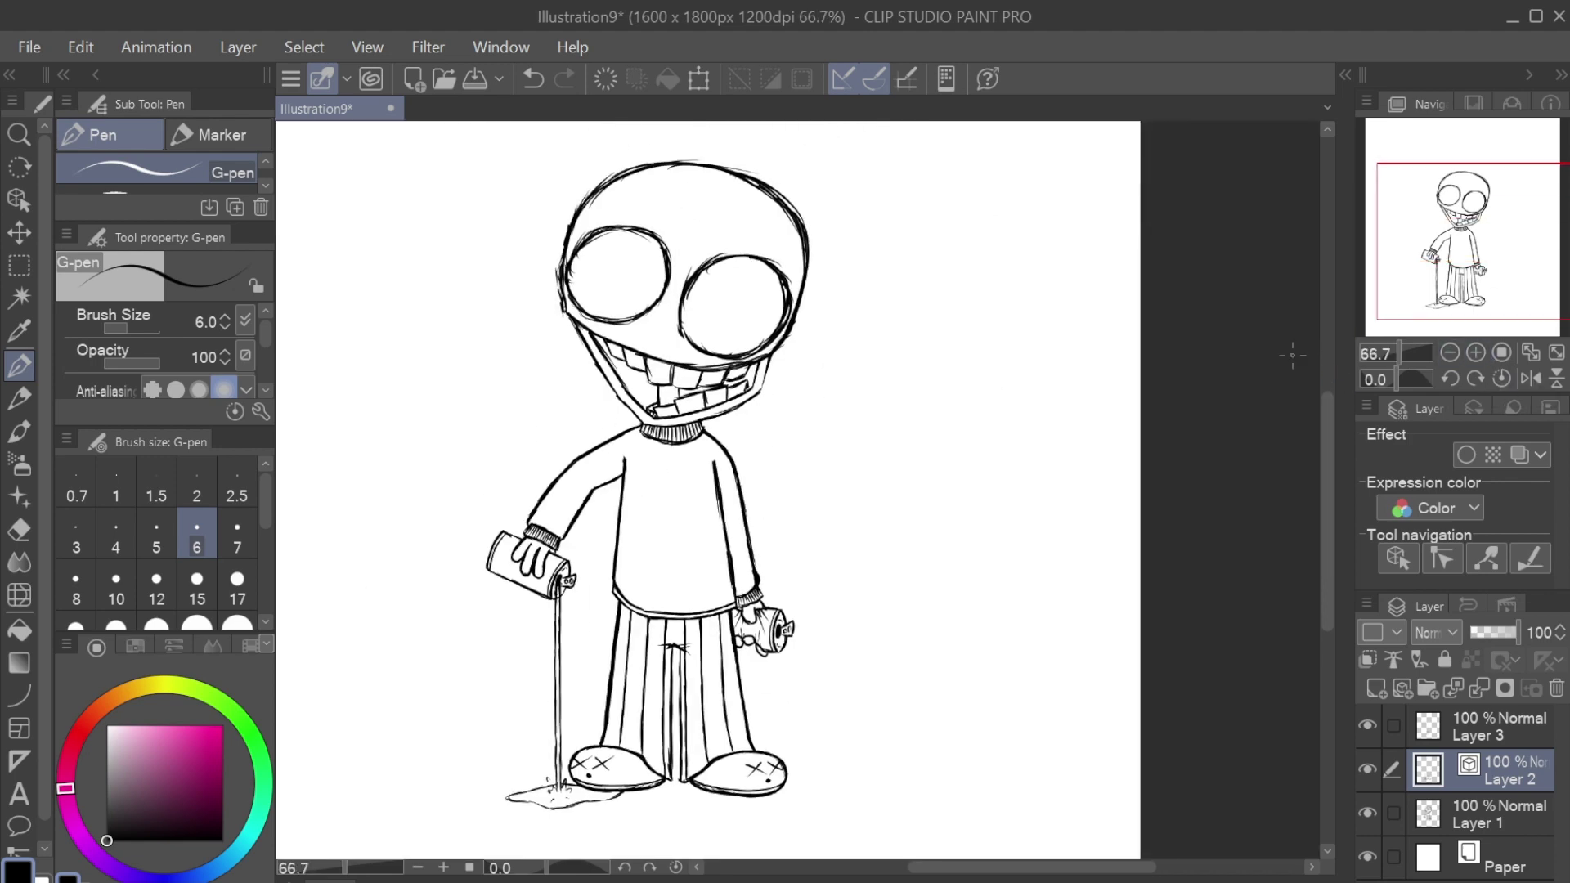
# Step: Draw a jagged crack line across the upper part of the head on Layer 3
pyautogui.scroll(4, 458, 573)
pyautogui.press('e')
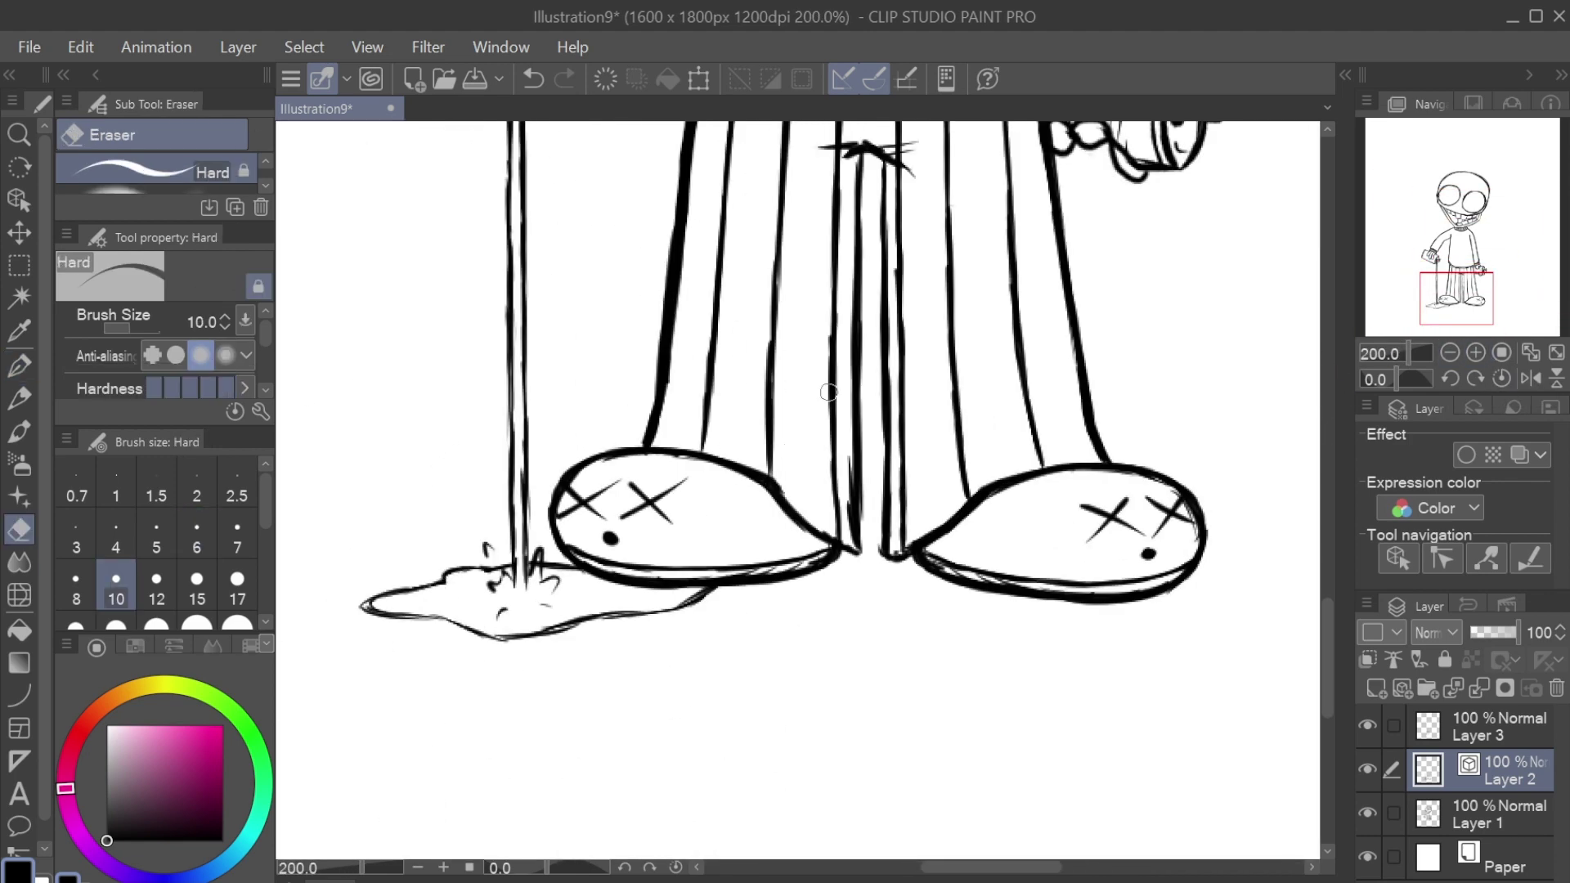
pyautogui.scroll(-5, 458, 573)
pyautogui.click(1481, 353)
pyautogui.press('p')
pyautogui.click(1480, 726)
pyautogui.scroll(3, 573, 409)
pyautogui.moveTo(516, 311); pyautogui.dragTo(605, 474)
pyautogui.hotkey('ctrl', 'z')
pyautogui.moveTo(664, 422)
pyautogui.mouseDown()
pyautogui.moveTo(608, 473)
pyautogui.moveTo(908, 500)
pyautogui.moveTo(912, 552)
pyautogui.mouseUp()
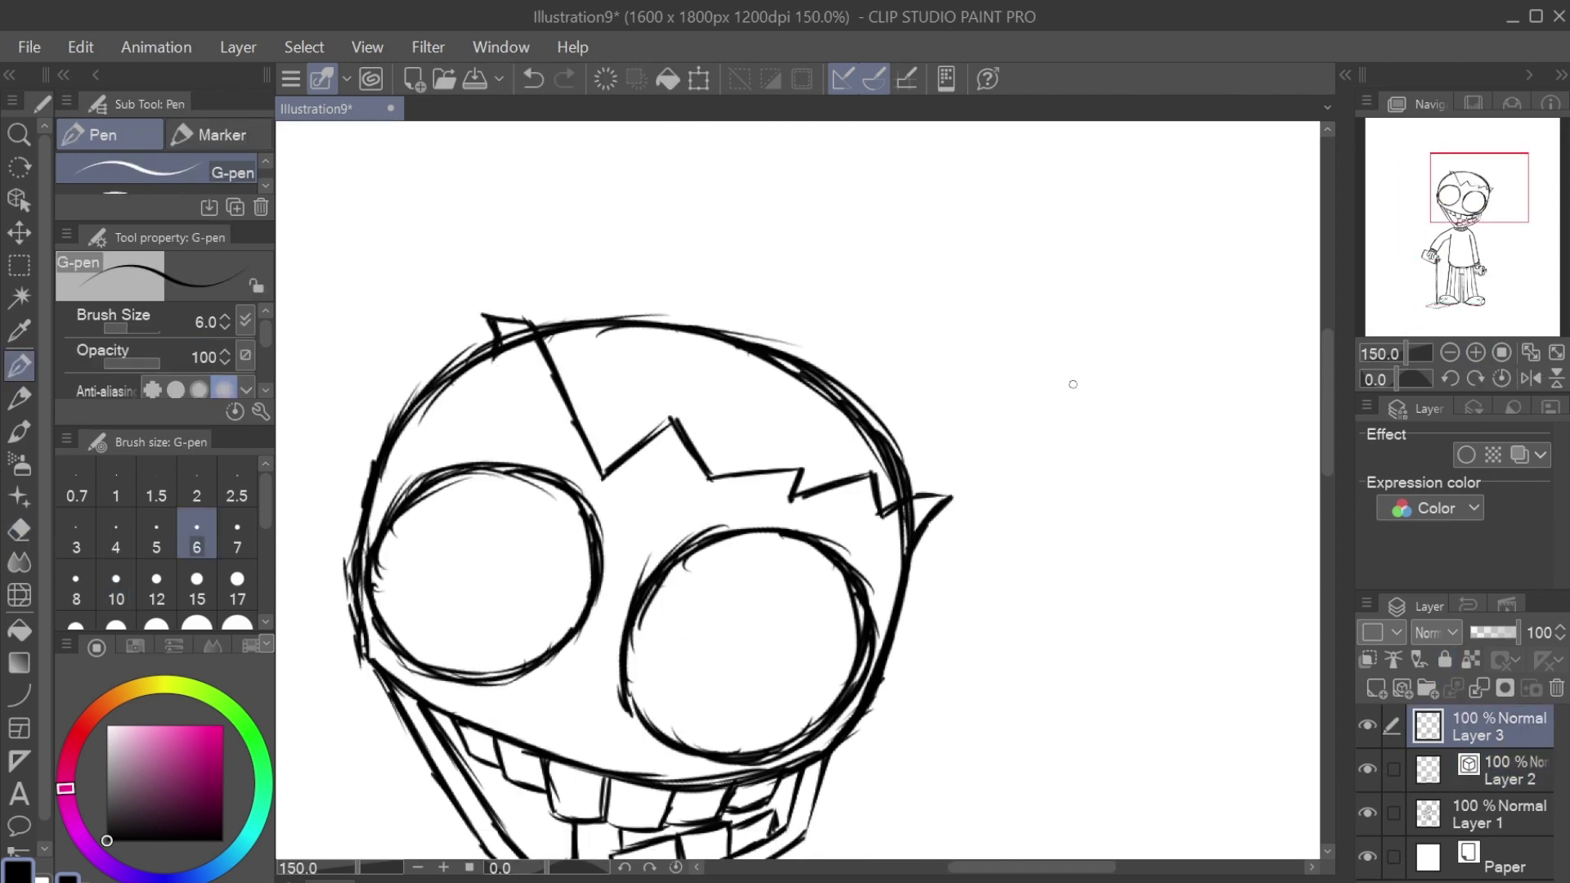
# Step: Erase the head outline above the jagged crack on the lower layer so the skull is open
pyautogui.hotkey('alt', '[')
pyautogui.hotkey('alt', '[')
pyautogui.press('e')
pyautogui.moveTo(891, 417); pyautogui.dragTo(778, 350)
pyautogui.moveTo(908, 564); pyautogui.dragTo(899, 401)
pyautogui.moveTo(711, 327)
pyautogui.mouseDown()
pyautogui.moveTo(511, 339)
pyautogui.moveTo(553, 381)
pyautogui.moveTo(568, 433)
pyautogui.mouseUp()
pyautogui.press('p')
pyautogui.hotkey('ctrl', 'z')
pyautogui.press('e')
# Step: Add a small notch to the steep left side of the crack on Layer 3 and erase the line segment it replaces
pyautogui.press('p')
pyautogui.hotkey('alt', ']')
pyautogui.hotkey('alt', ']')
pyautogui.moveTo(549, 372); pyautogui.dragTo(572, 427)
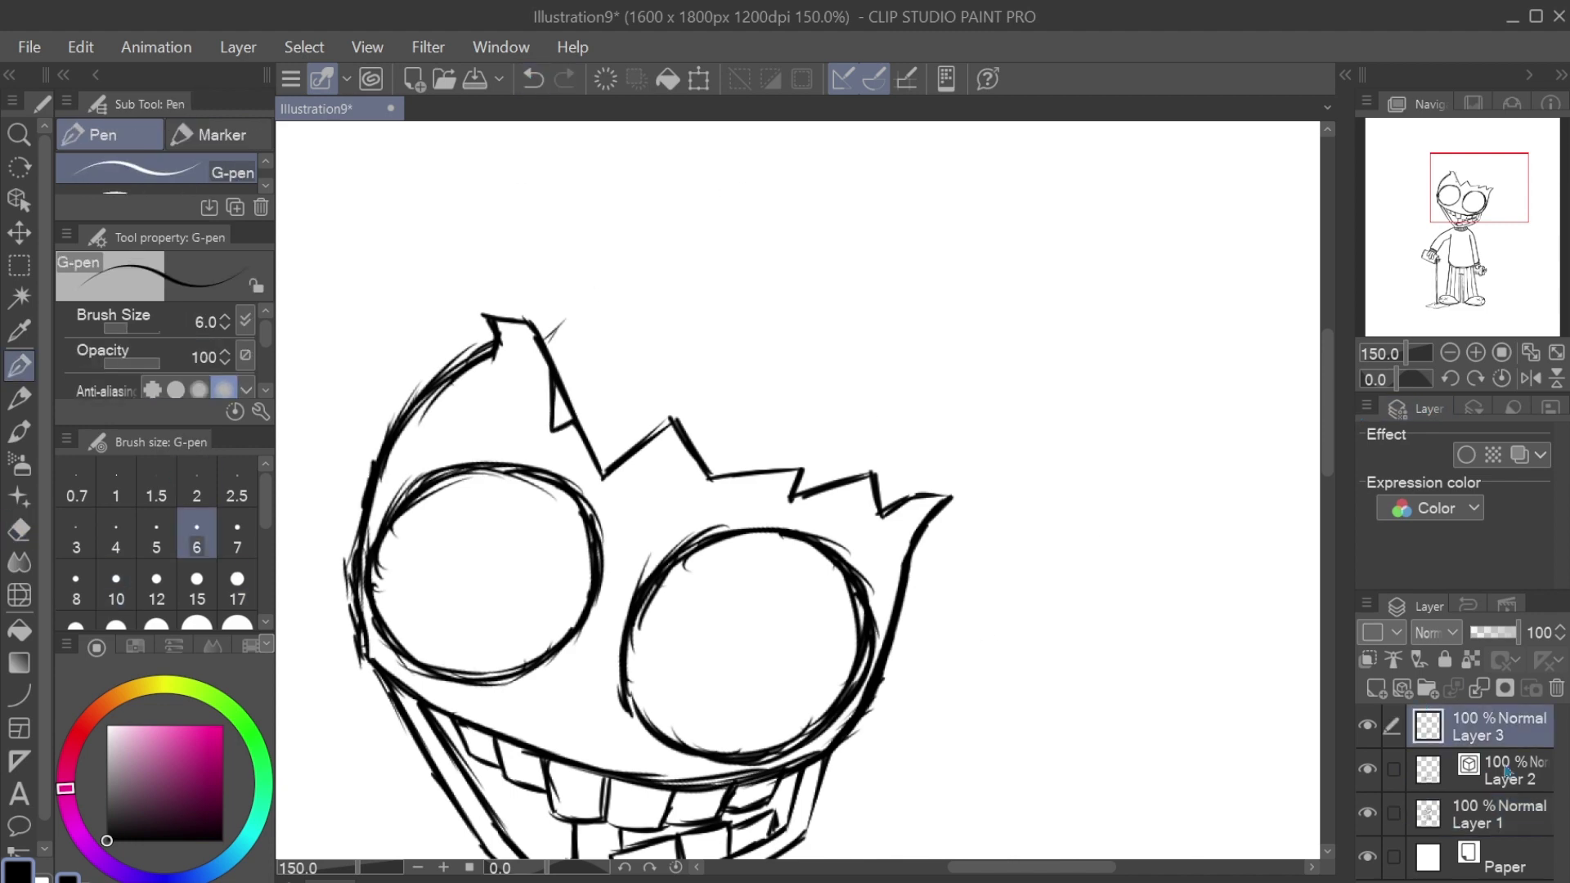
pyautogui.press('e')
pyautogui.hotkey('ctrl', '-')
pyautogui.hotkey('ctrl', '-')
pyautogui.hotkey('ctrl', '+')
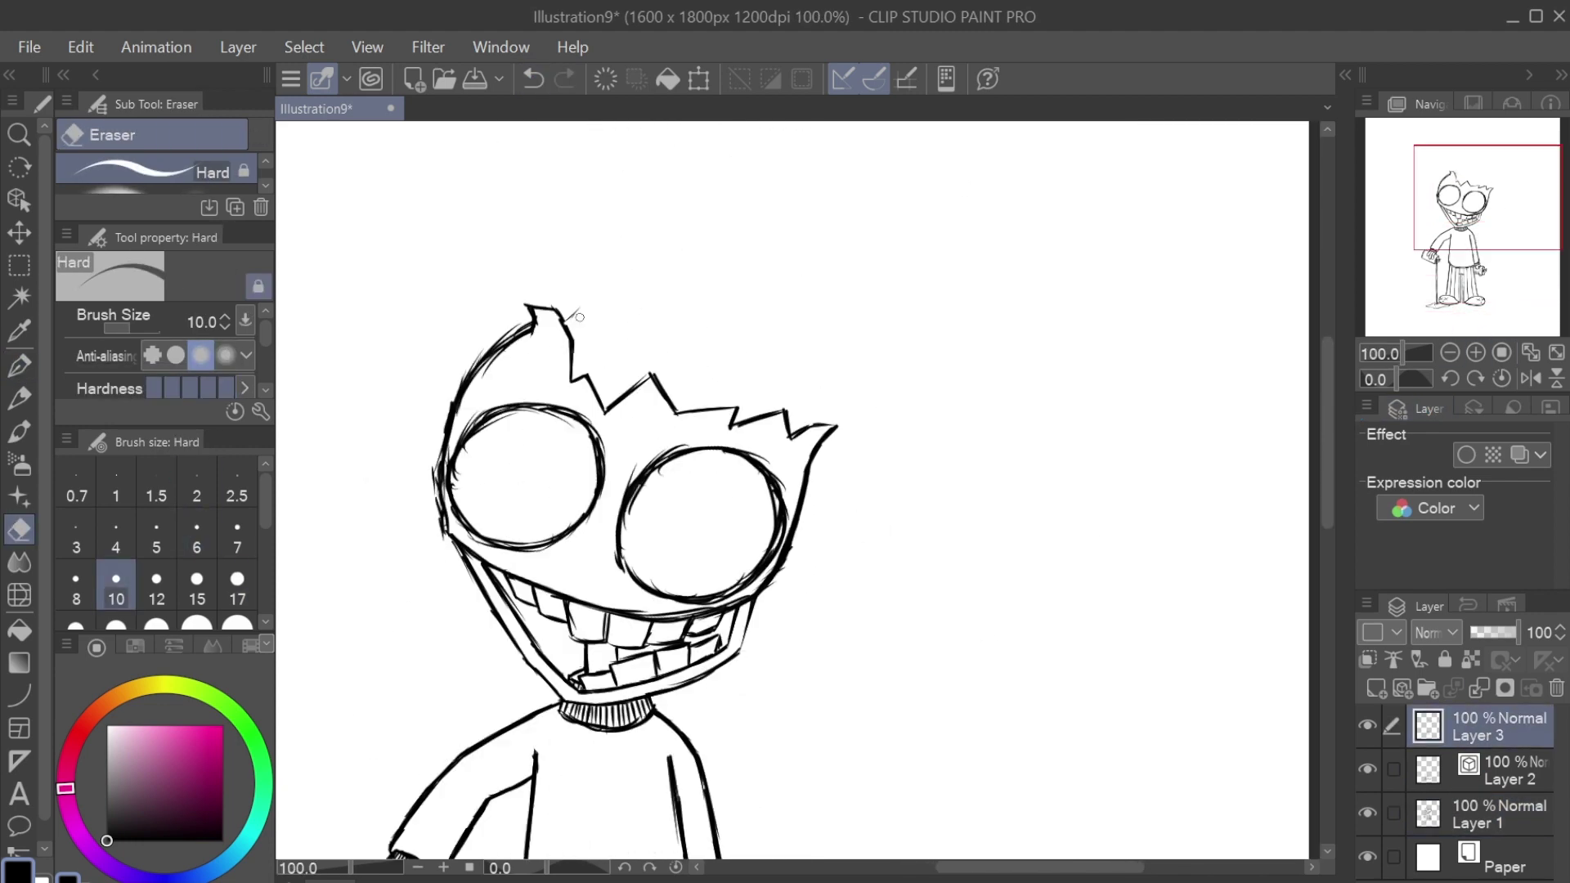
# Step: Try drawing a zigzag back rim for the open skull
pyautogui.press('p')
pyautogui.moveTo(596, 307); pyautogui.dragTo(666, 326)
pyautogui.moveTo(664, 328)
pyautogui.mouseDown()
pyautogui.moveTo(772, 364)
pyautogui.moveTo(703, 350)
pyautogui.moveTo(766, 396)
pyautogui.mouseUp()
pyautogui.hotkey('ctrl', 'z')
pyautogui.moveTo(759, 389); pyautogui.dragTo(813, 425)
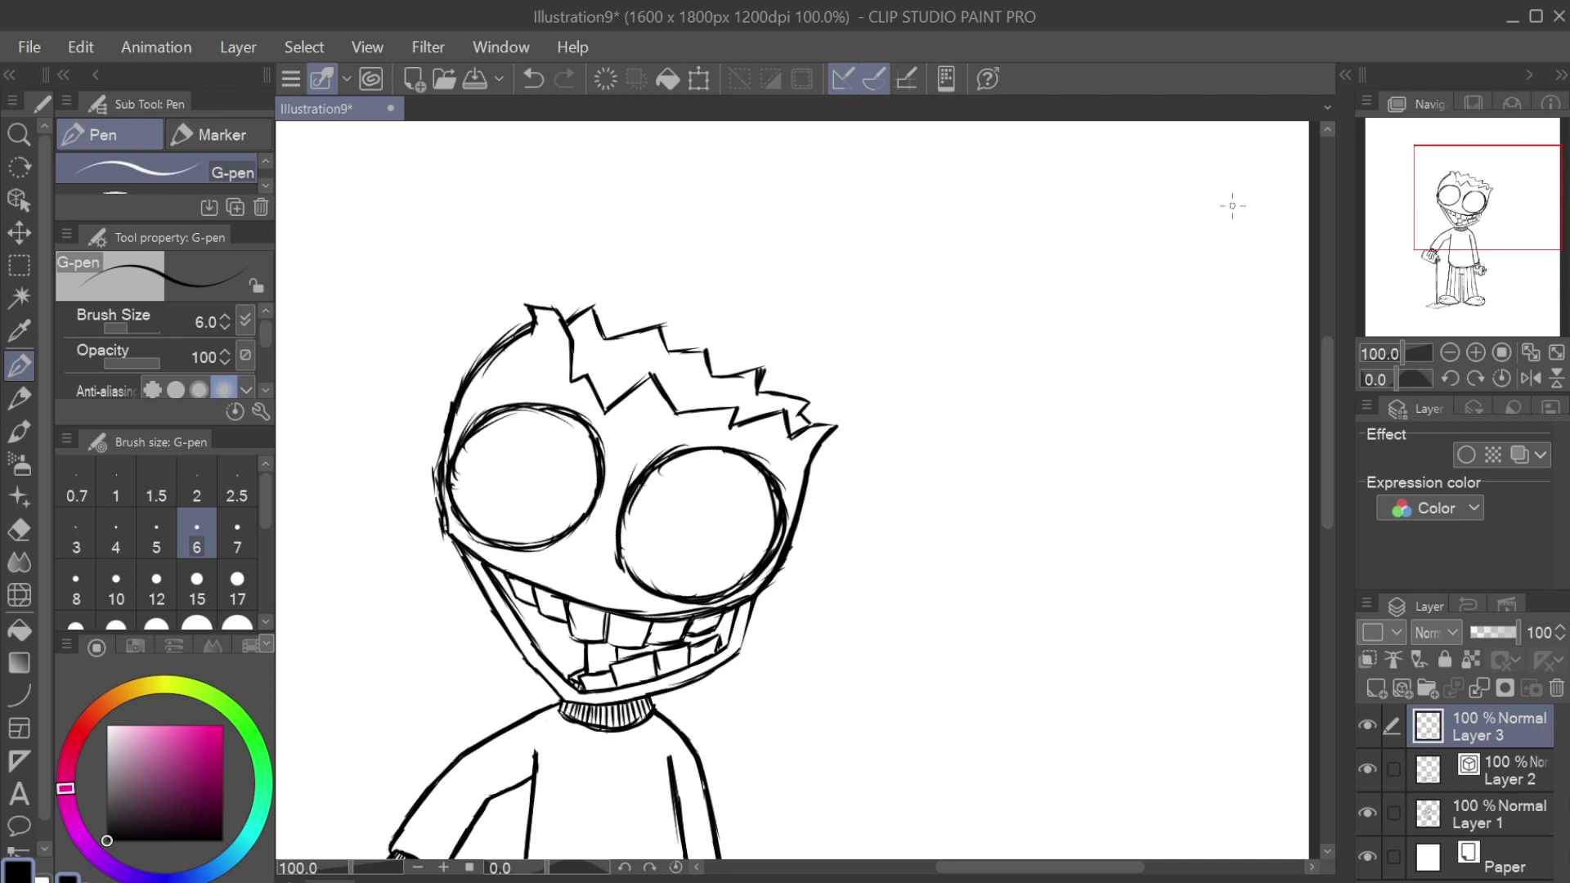
# Step: Try a tall shape rising above the open skull and undo it together with the zigzag back rim
pyautogui.moveTo(622, 400)
pyautogui.mouseDown()
pyautogui.moveTo(597, 280)
pyautogui.moveTo(708, 152)
pyautogui.mouseUp()
pyautogui.moveTo(705, 163); pyautogui.dragTo(803, 401)
pyautogui.click(533, 79)
pyautogui.hotkey('ctrl', '-')
pyautogui.hotkey('ctrl', '-')
pyautogui.click(533, 79)
pyautogui.click(533, 79)
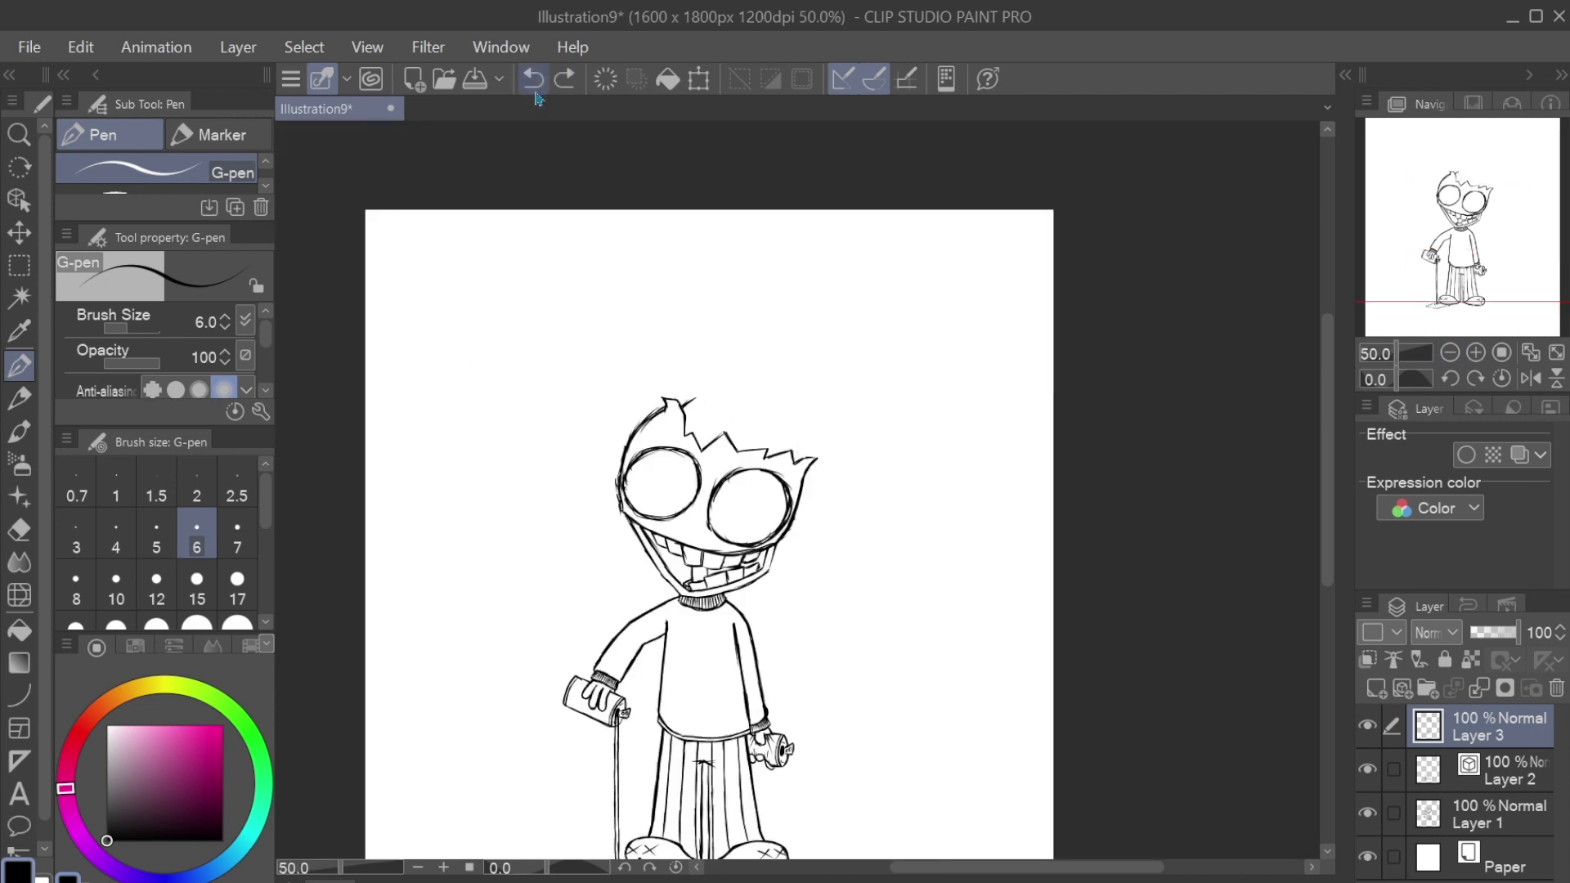
pyautogui.hotkey('ctrl', '+')
pyautogui.hotkey('ctrl', '+')
pyautogui.moveTo(599, 400); pyautogui.dragTo(679, 377)
pyautogui.moveTo(667, 274); pyautogui.dragTo(718, 413)
pyautogui.hotkey('ctrl', 'z')
pyautogui.hotkey('ctrl', 'z')
# Step: Create a new vector layer and try drawing a bumpy brain inside the open skull
pyautogui.click(1403, 688)
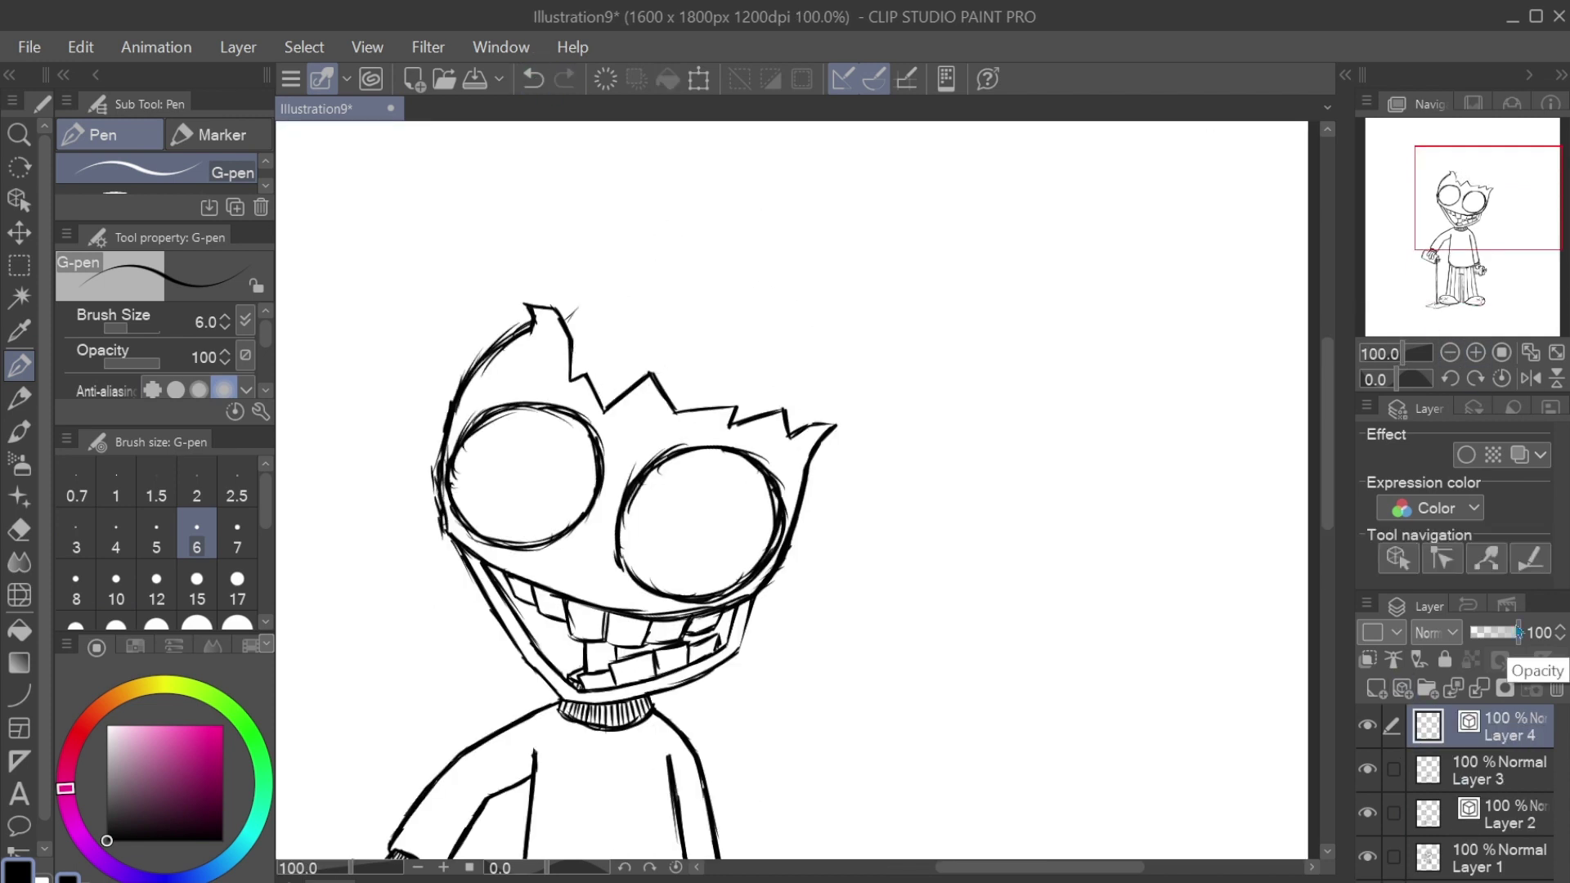
pyautogui.moveTo(573, 348)
pyautogui.mouseDown()
pyautogui.moveTo(663, 337)
pyautogui.moveTo(765, 409)
pyautogui.mouseUp()
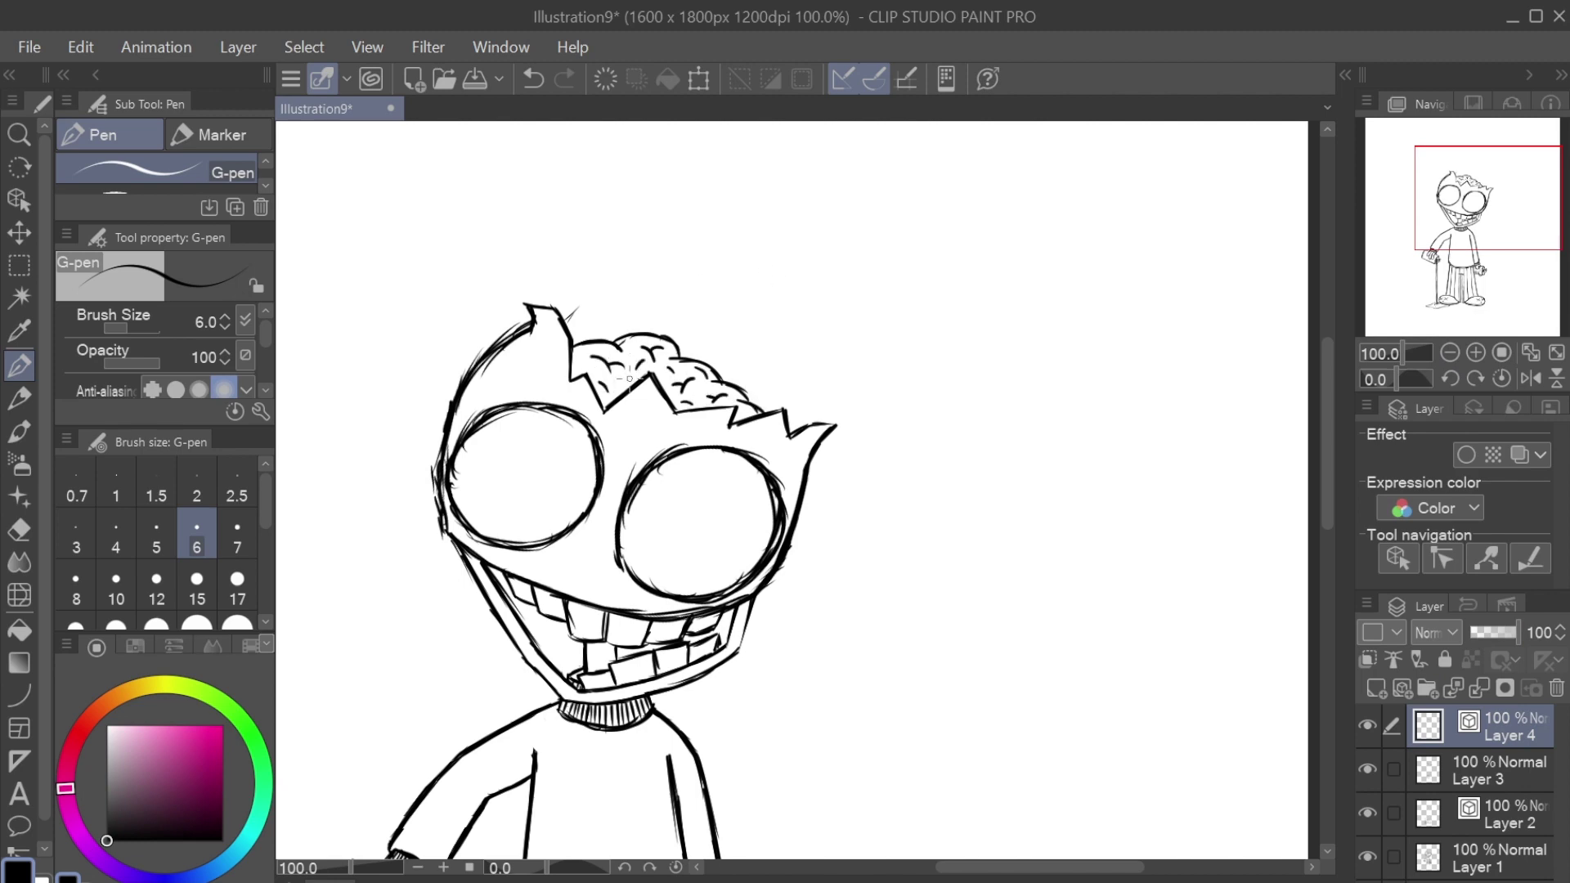
pyautogui.hotkey('ctrl', '-')
pyautogui.hotkey('ctrl', '-')
pyautogui.hotkey('ctrl', '+')
pyautogui.hotkey('ctrl', '+')
pyautogui.hotkey('ctrl', 'z')
pyautogui.hotkey('ctrl', 'z')
# Step: Try a short zigzag rim behind the crack on Layer 4
pyautogui.moveTo(572, 348); pyautogui.dragTo(605, 337)
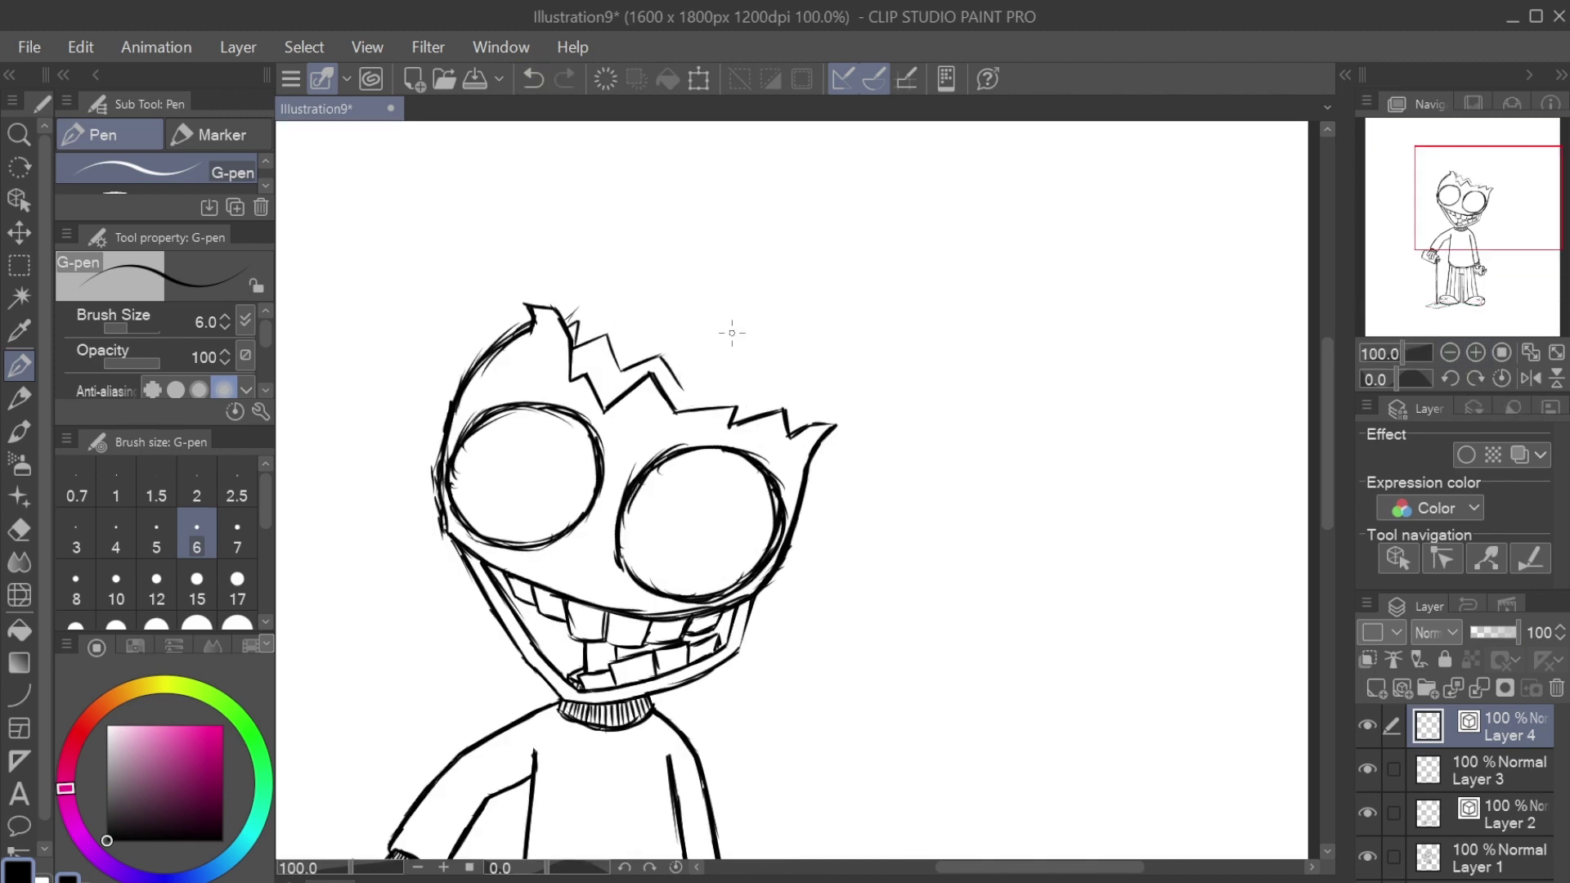
pyautogui.hotkey('ctrl', 'z')
pyautogui.click(1452, 353)
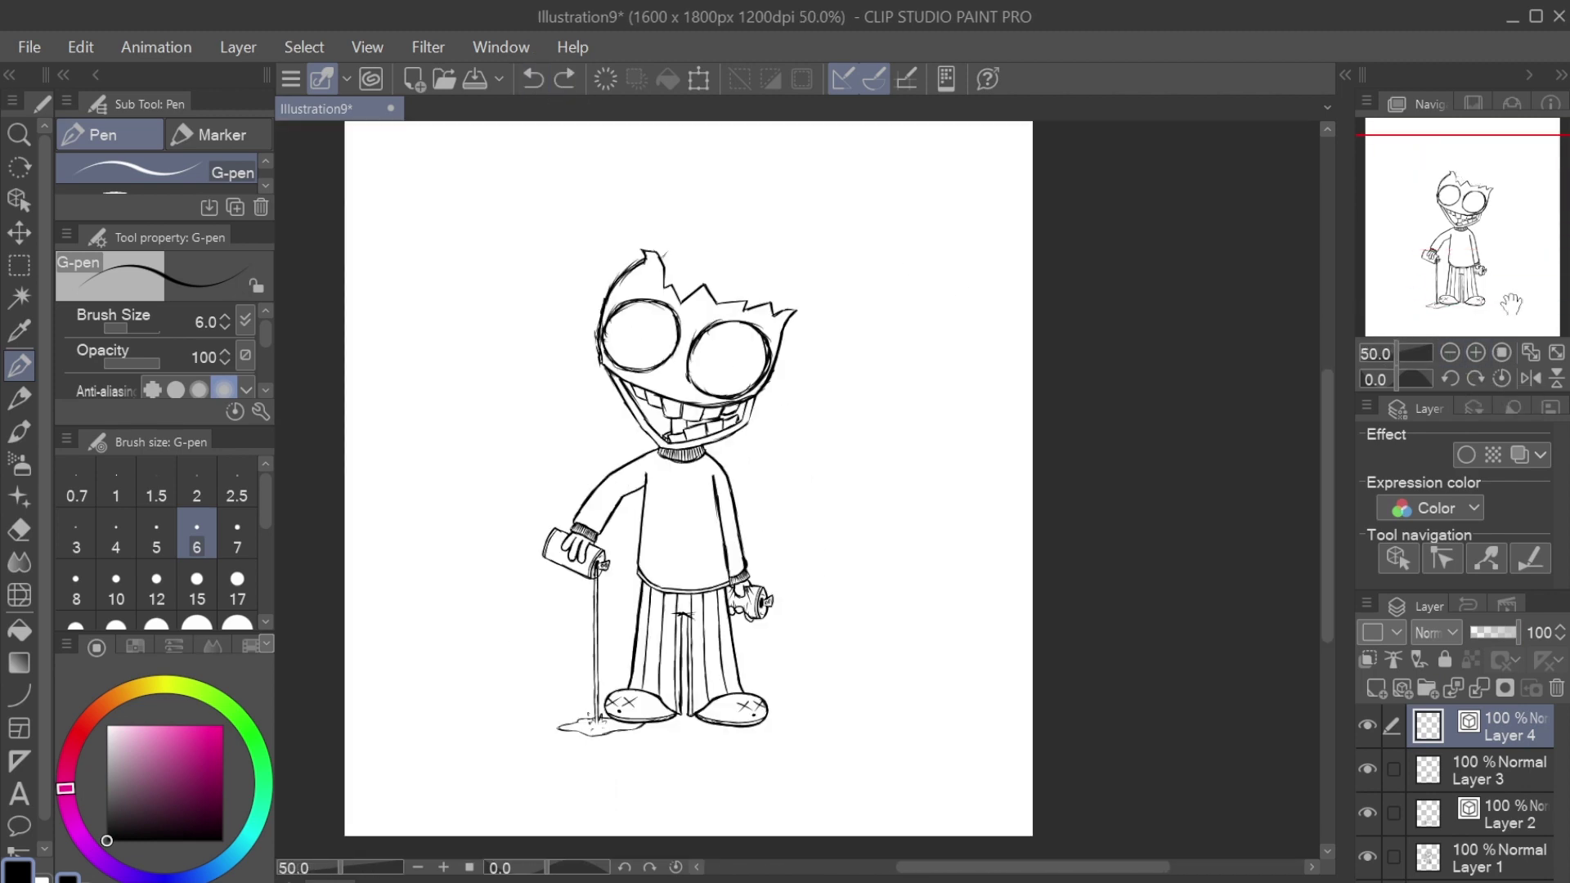
pyautogui.hotkey('ctrl', '+')
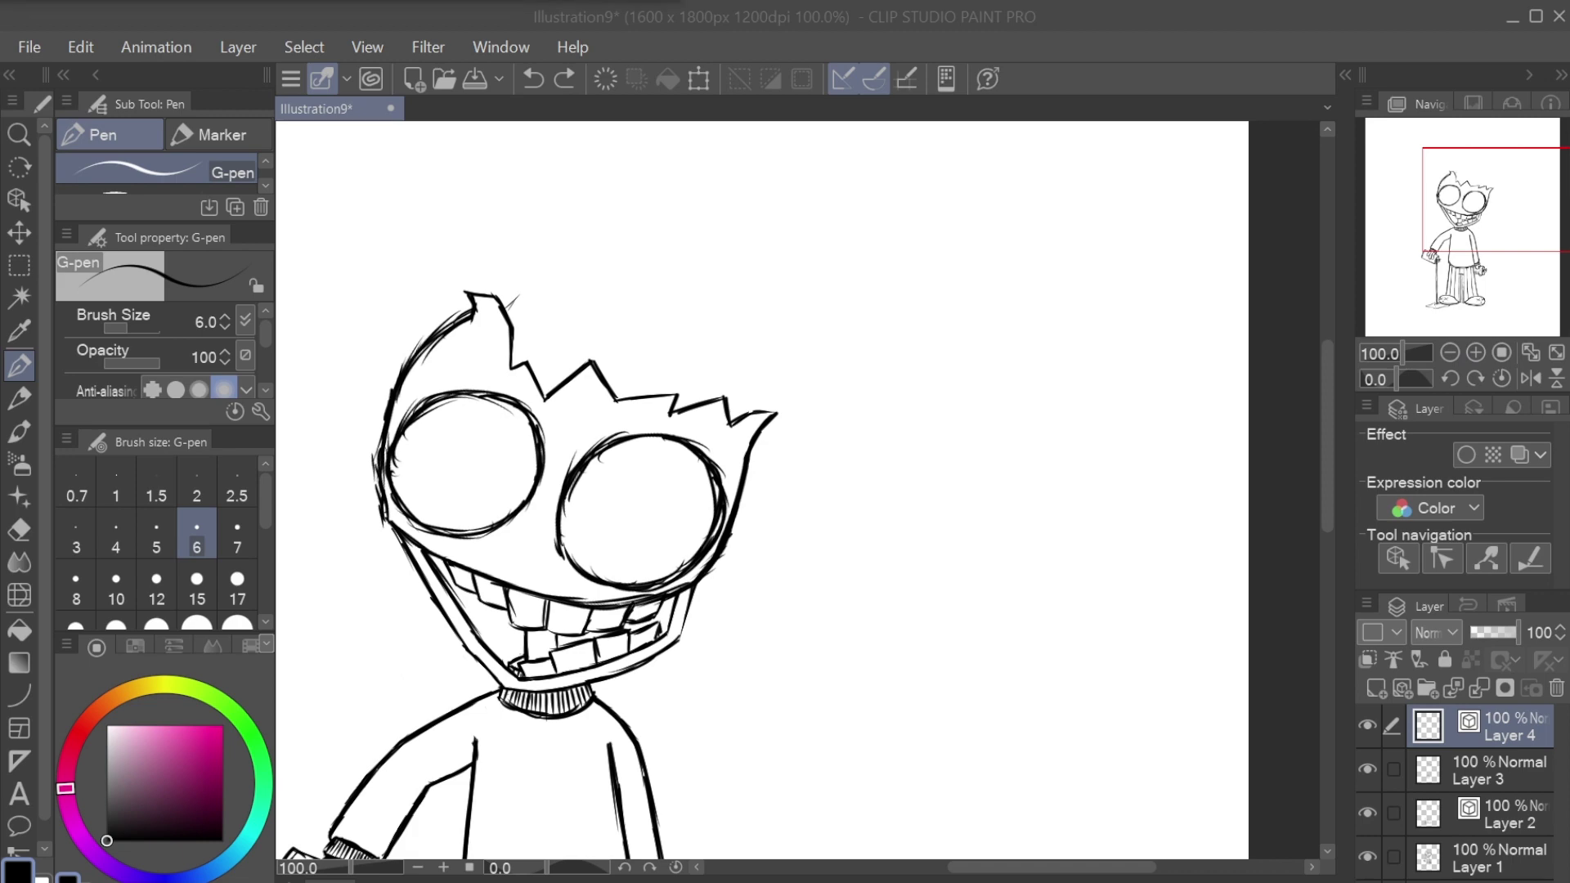
# Step: Outline a bumpy brain rising out of the cracked skull on Layer 4
pyautogui.scroll(-5, 799, 491)
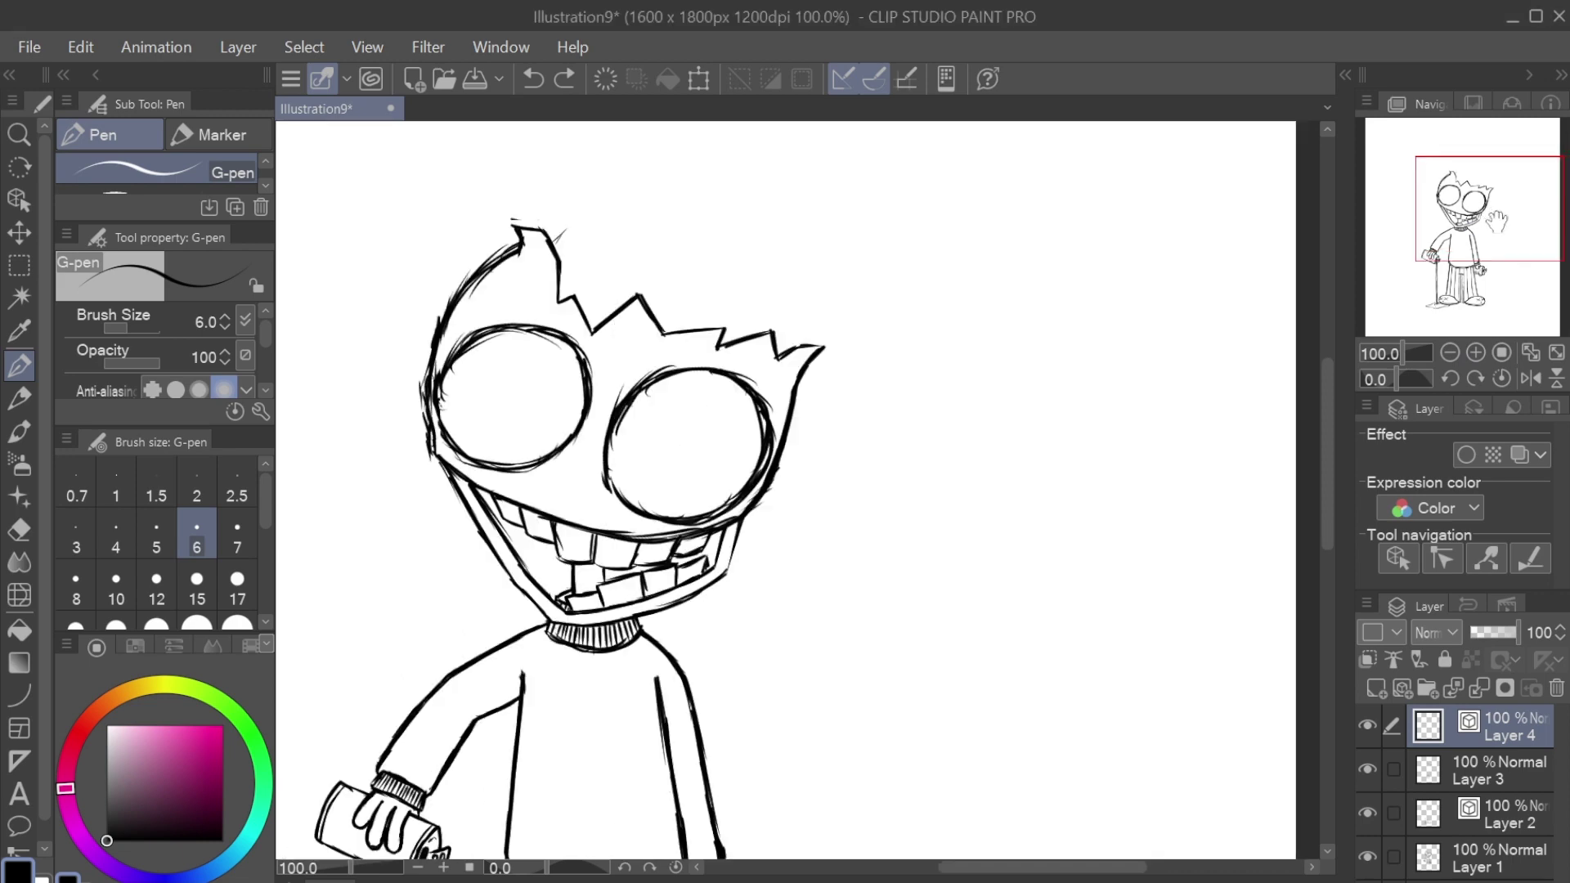
pyautogui.scroll(2, 733, 468)
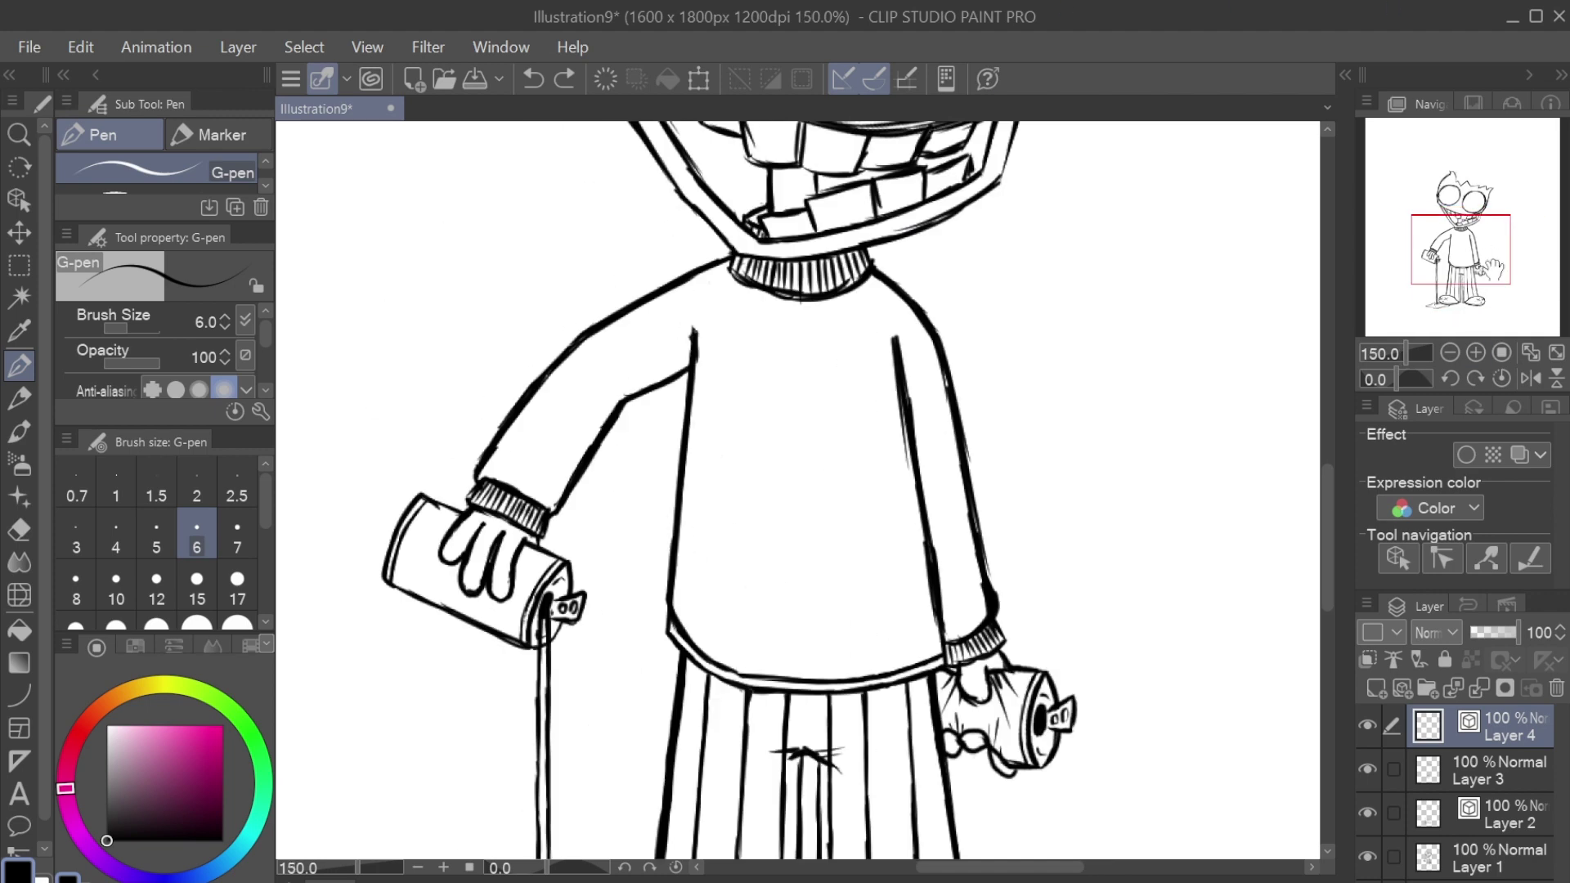
pyautogui.scroll(1, 733, 468)
pyautogui.moveTo(562, 290); pyautogui.dragTo(603, 292)
pyautogui.moveTo(607, 288)
pyautogui.mouseDown()
pyautogui.moveTo(690, 310)
pyautogui.moveTo(771, 380)
pyautogui.mouseUp()
pyautogui.click(533, 78)
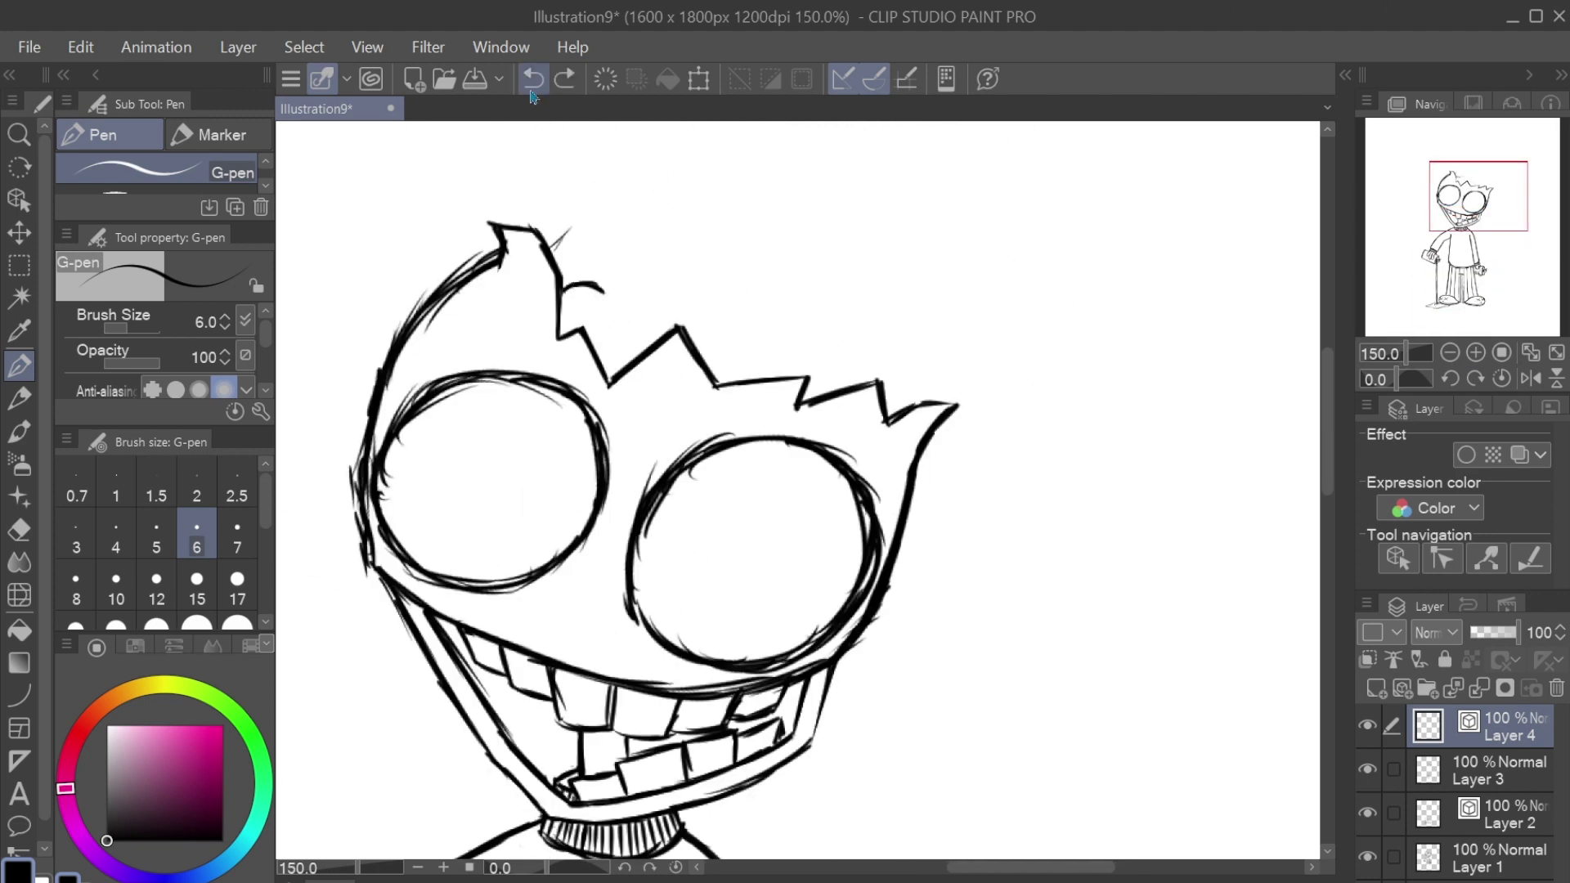
pyautogui.moveTo(626, 284)
pyautogui.mouseDown()
pyautogui.moveTo(777, 376)
pyautogui.moveTo(563, 319)
pyautogui.mouseUp()
# Step: Fill the brain with short curved fold marks
pyautogui.click(1452, 354)
pyautogui.click(1477, 353)
pyautogui.click(1476, 354)
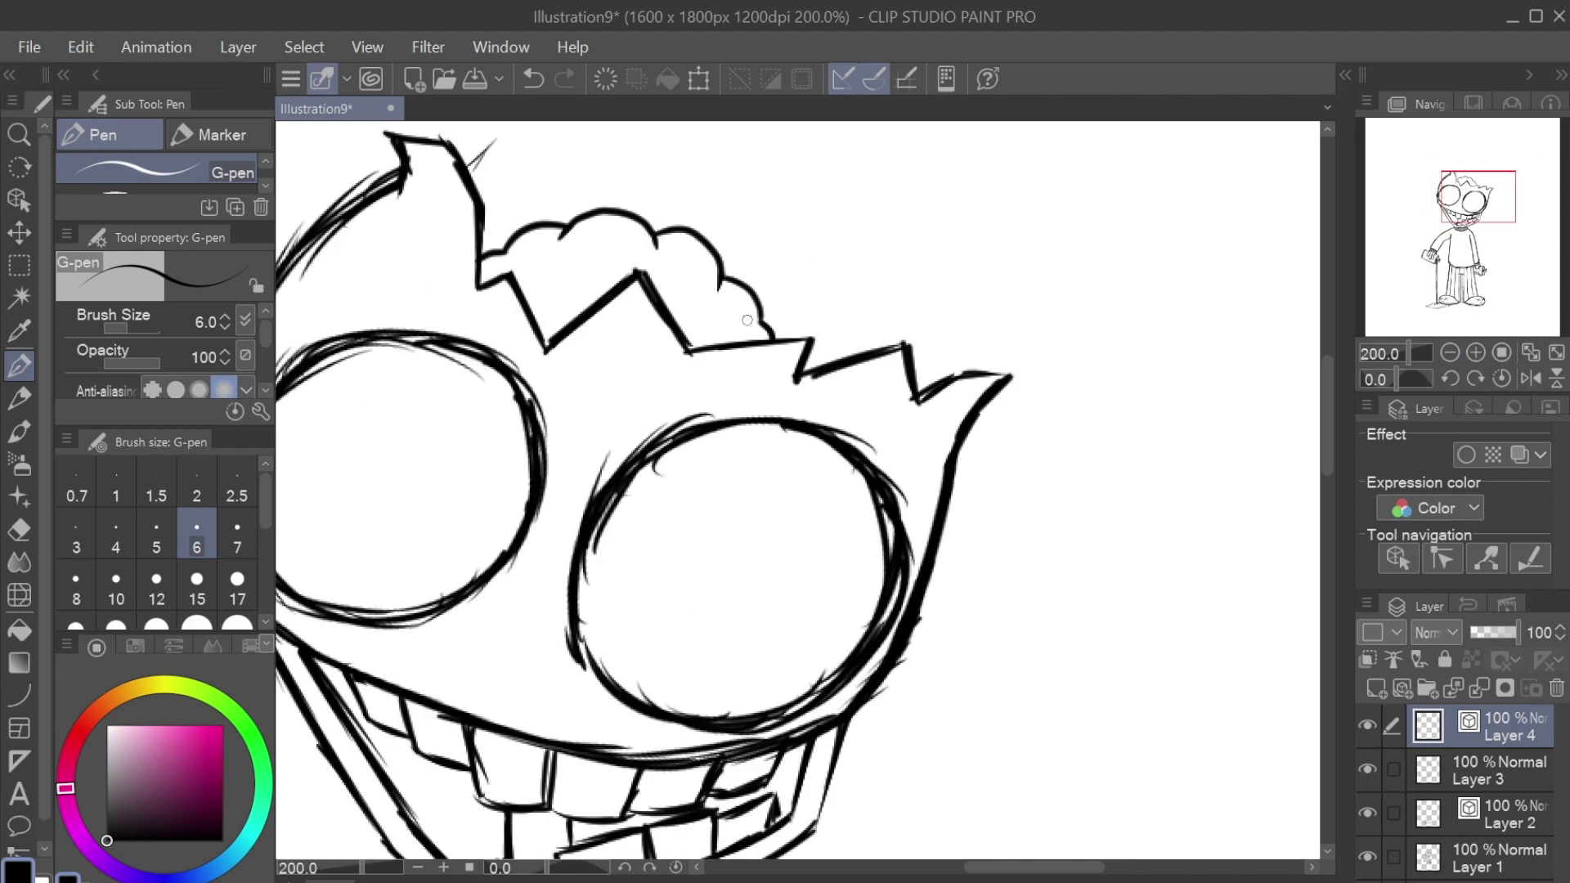
pyautogui.moveTo(747, 319)
pyautogui.mouseDown()
pyautogui.moveTo(573, 270)
pyautogui.moveTo(728, 335)
pyautogui.mouseUp()
pyautogui.moveTo(605, 282); pyautogui.dragTo(548, 311)
pyautogui.hotkey('ctrl', '-')
pyautogui.hotkey('ctrl', '-')
pyautogui.hotkey('ctrl', '-')
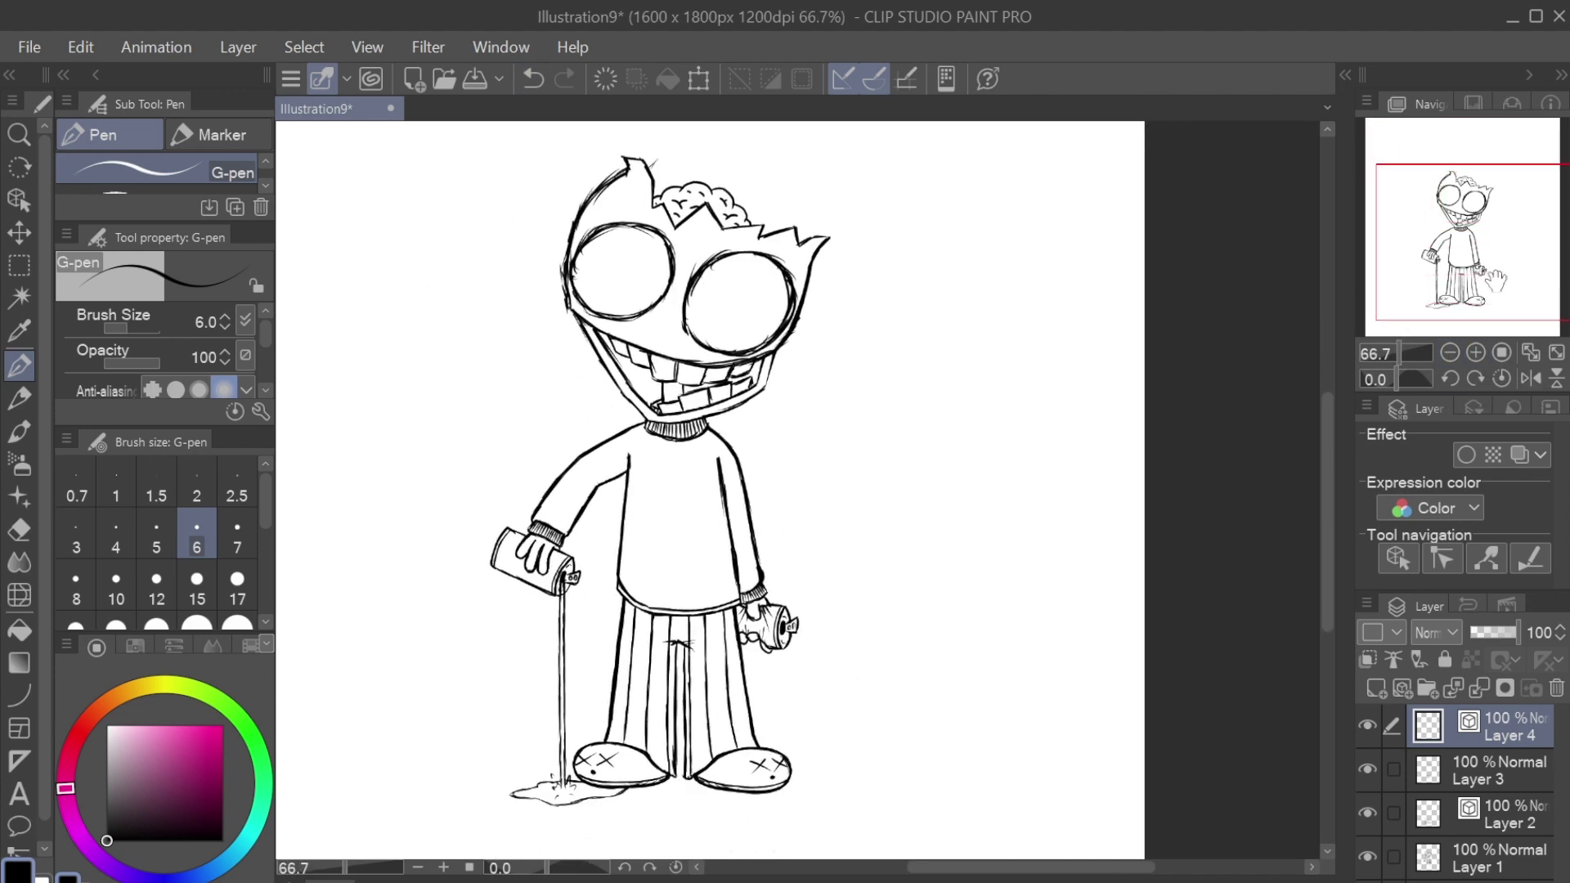
# Step: Draw a wavy wire rising from the top of the brain with a small ball at its end
pyautogui.hotkey('ctrl', '+')
pyautogui.hotkey('ctrl', '+')
pyautogui.hotkey('ctrl', '+')
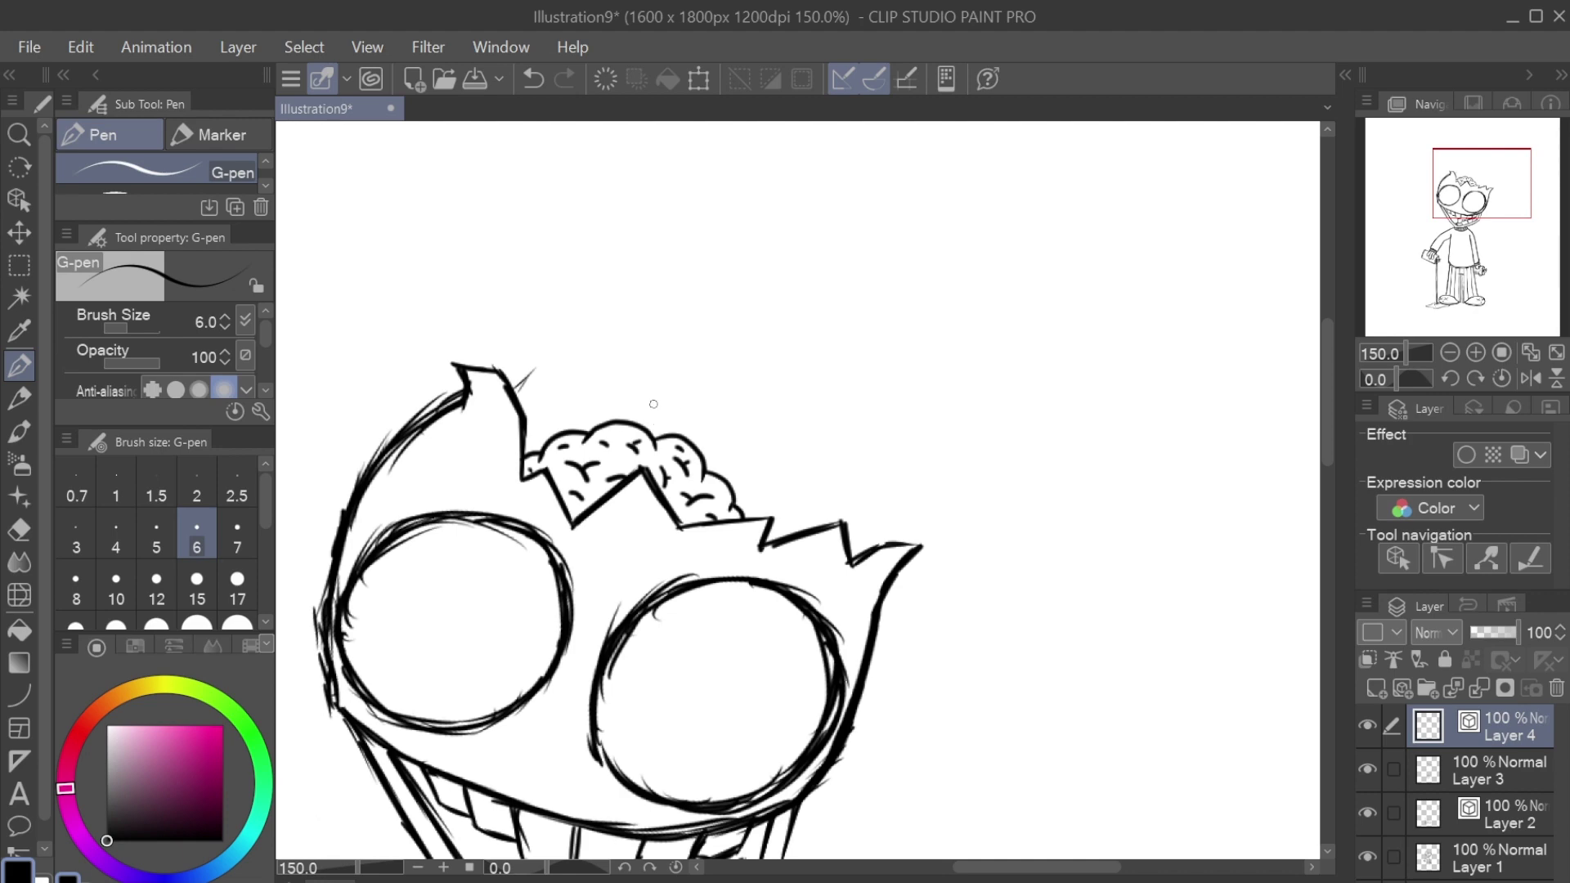
pyautogui.moveTo(677, 417); pyautogui.dragTo(790, 264)
pyautogui.hotkey('ctrl', '-')
pyautogui.hotkey('ctrl', '-')
pyautogui.hotkey('ctrl', '-')
# Step: Draw a jagged back rim of the open skull behind the brain, from the left peak to the right tip
pyautogui.hotkey('ctrl', '+')
pyautogui.hotkey('ctrl', '+')
pyautogui.hotkey('ctrl', '+')
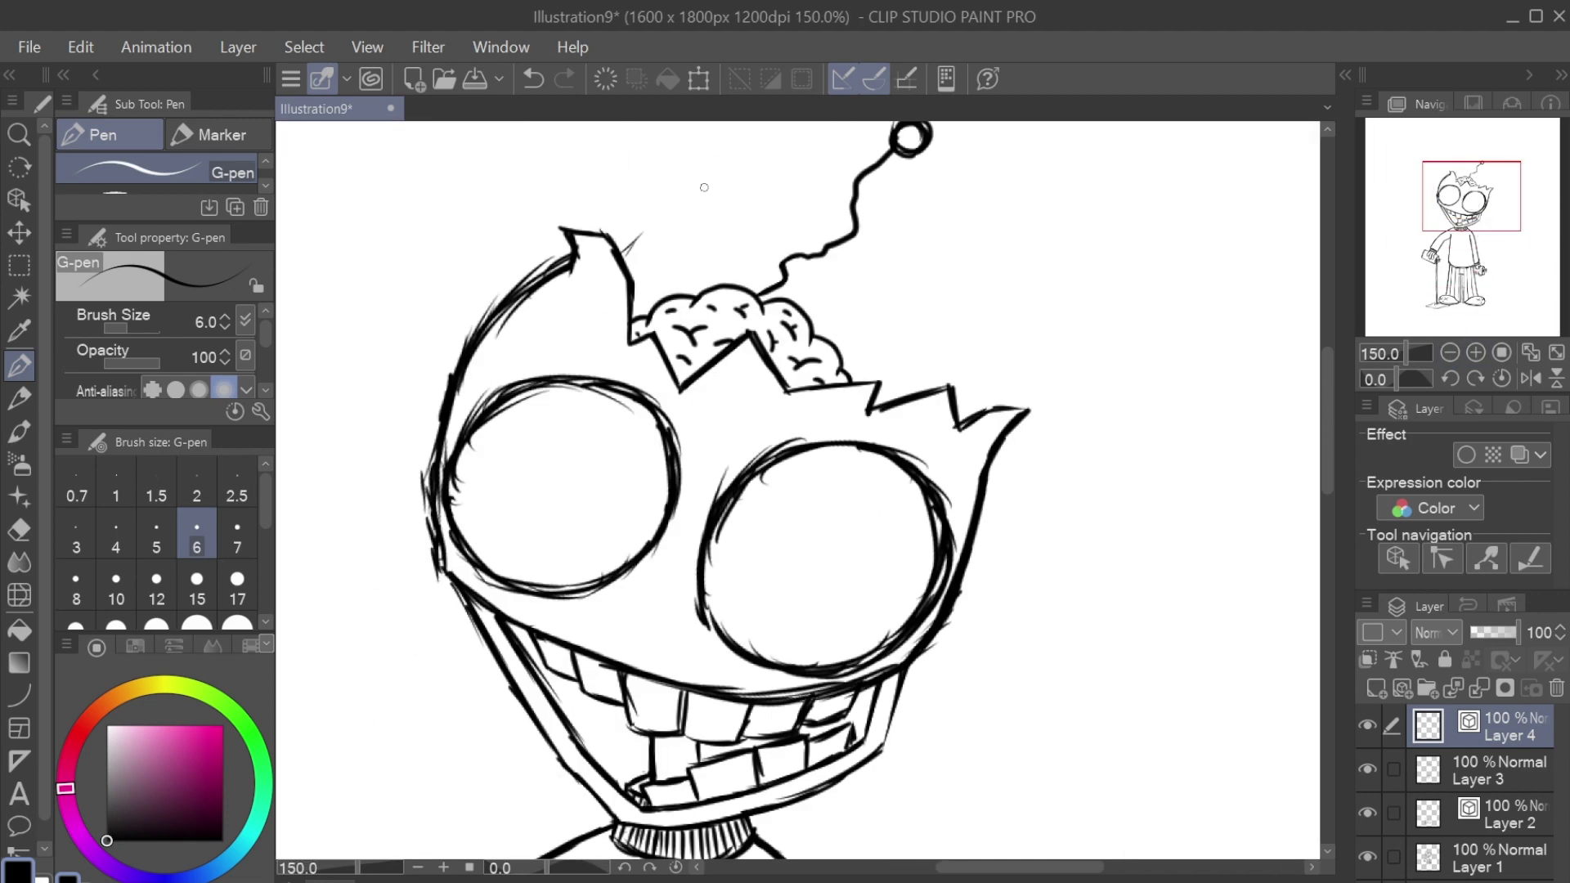
pyautogui.moveTo(623, 249)
pyautogui.mouseDown()
pyautogui.moveTo(754, 279)
pyautogui.moveTo(867, 360)
pyautogui.moveTo(985, 407)
pyautogui.mouseUp()
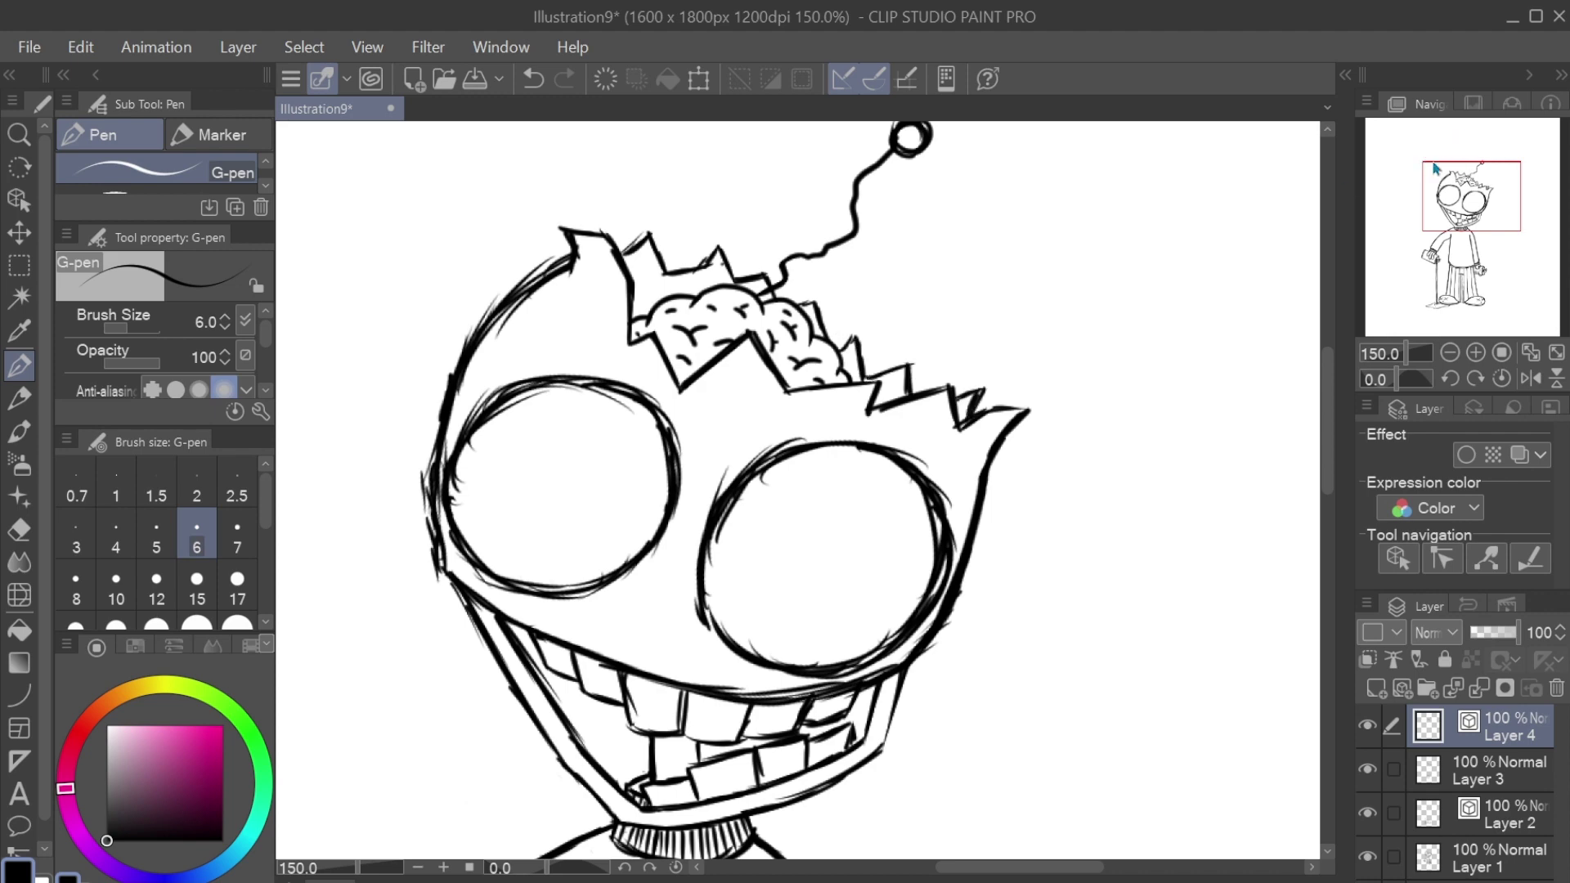
pyautogui.scroll(-2, 1437, 170)
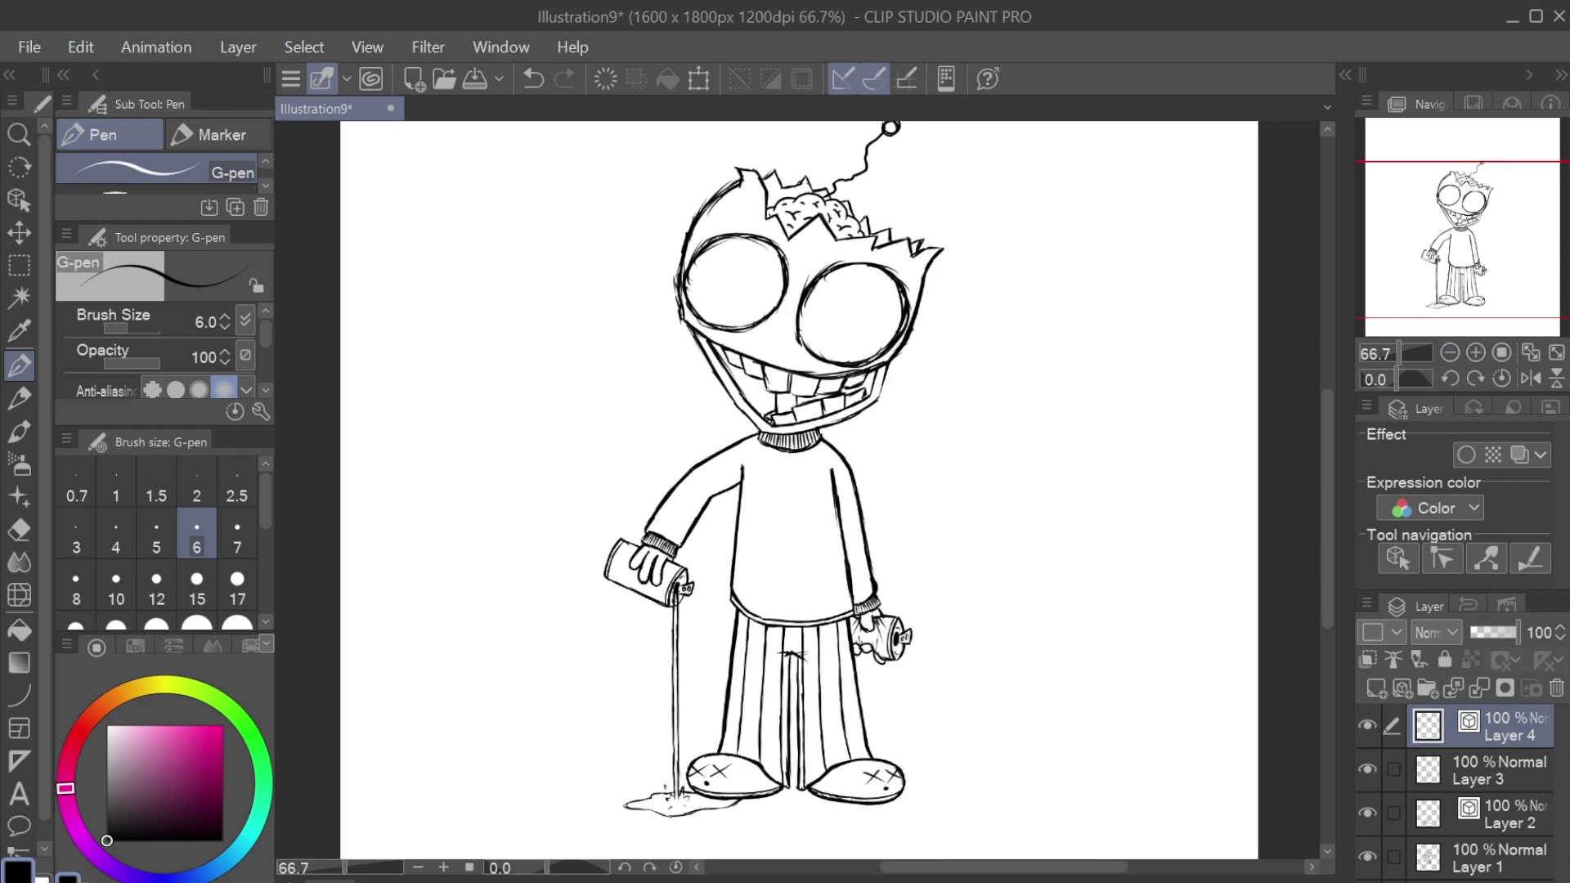
# Step: Merge all the drawing layers into a single layer above the paper
pyautogui.scroll(3, 1468, 315)
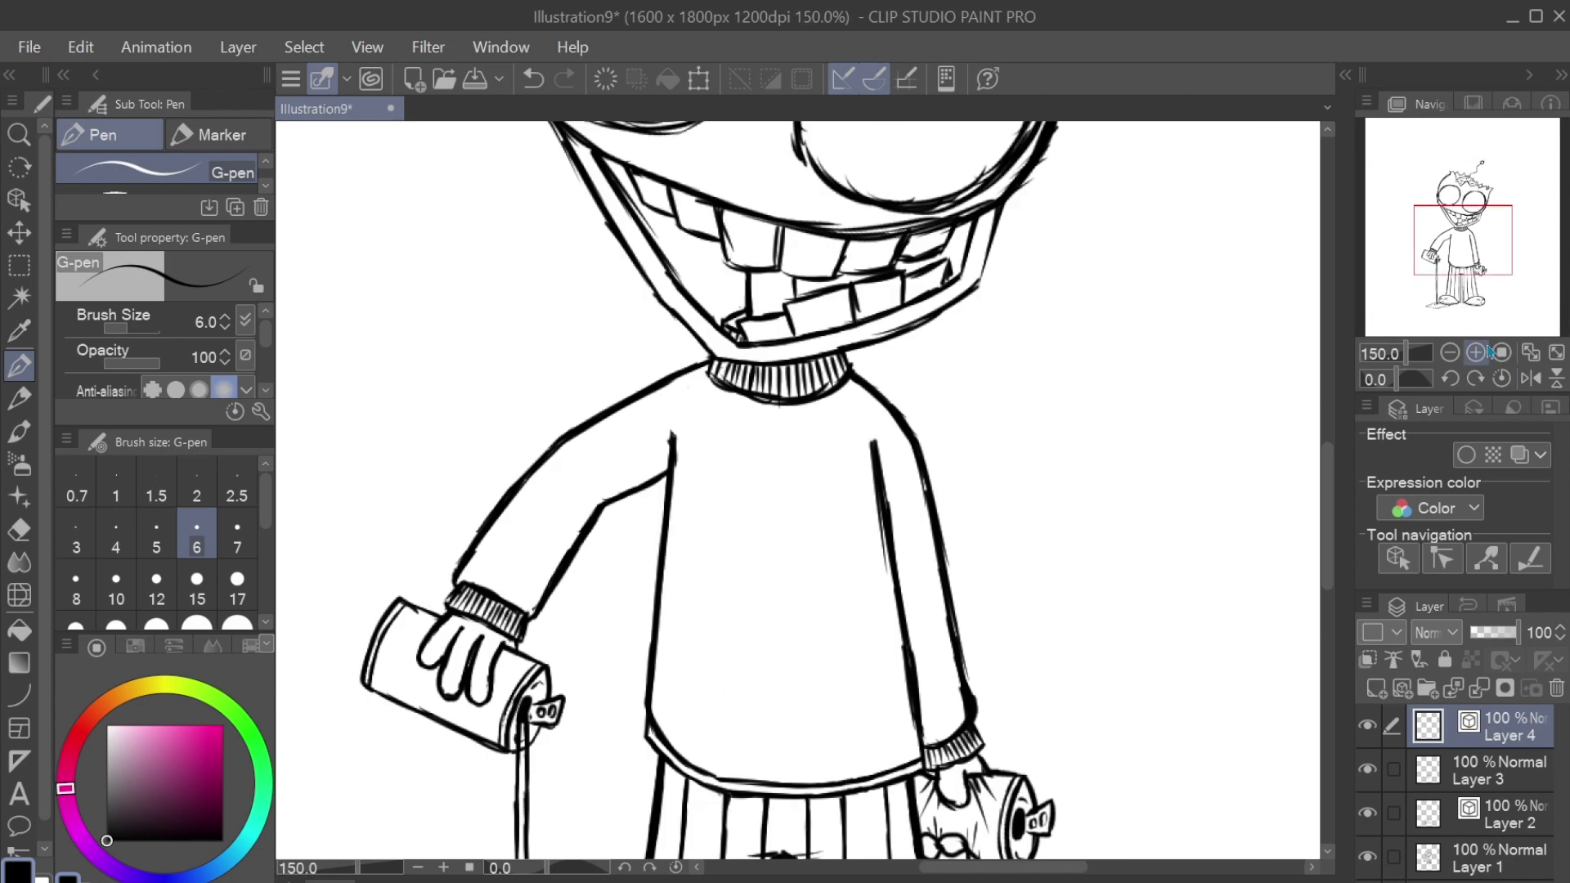
pyautogui.moveTo(1487, 310)
pyautogui.mouseDown()
pyautogui.moveTo(1482, 284)
pyautogui.moveTo(1468, 297)
pyautogui.moveTo(1482, 252)
pyautogui.mouseUp()
pyautogui.press('e')
pyautogui.hotkey('ctrl', 'shift', 'e')
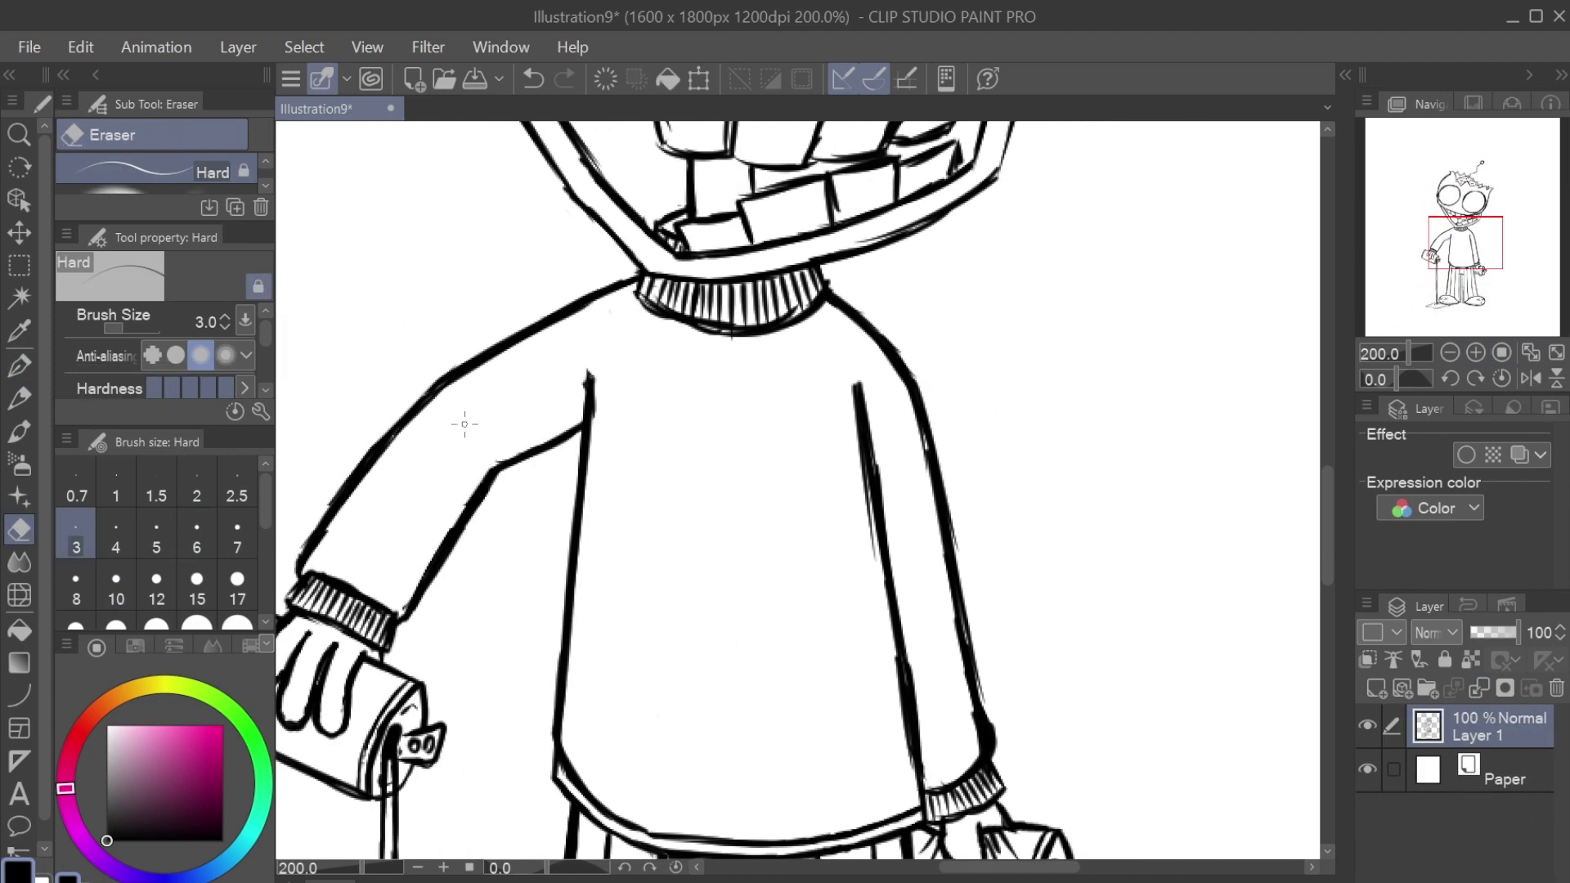
# Step: Add short crease marks at the left elbow and hatch the outer edge of the right sleeve with the pen size set to 3
pyautogui.press('p')
pyautogui.moveTo(464, 428); pyautogui.dragTo(484, 448)
pyautogui.moveTo(816, 302); pyautogui.dragTo(881, 363)
pyautogui.moveTo(885, 348); pyautogui.dragTo(978, 777)
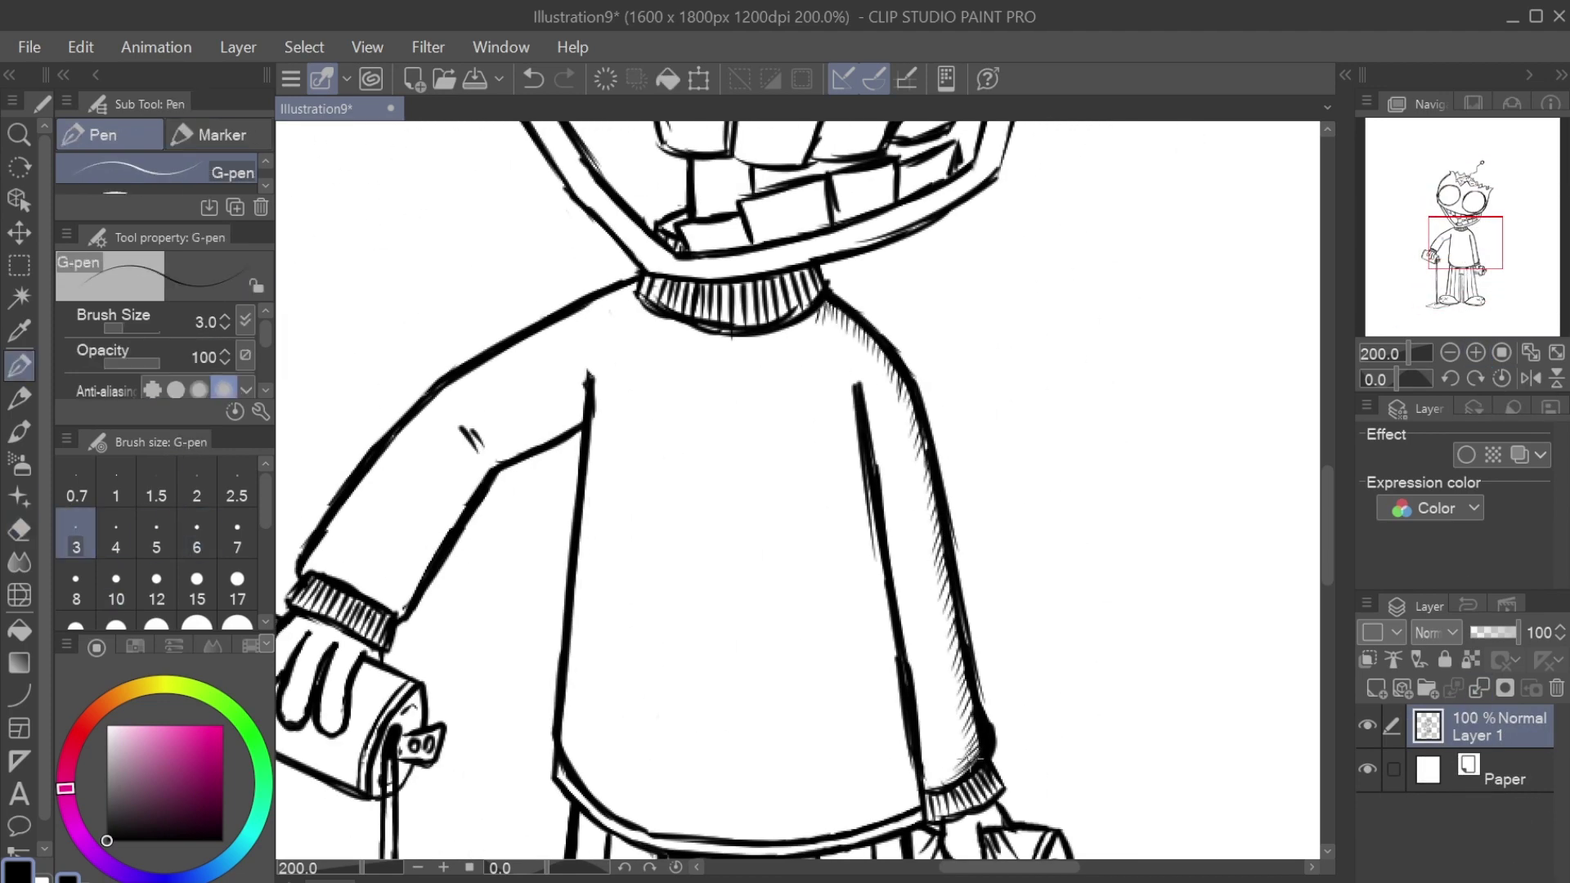
# Step: Hatch both sides of the sweater's torso and draw fine rib lines along its hem
pyautogui.moveTo(851, 384); pyautogui.dragTo(891, 703)
pyautogui.moveTo(886, 570); pyautogui.dragTo(908, 827)
pyautogui.moveTo(587, 372); pyautogui.dragTo(566, 797)
pyautogui.moveTo(603, 804); pyautogui.dragTo(615, 647)
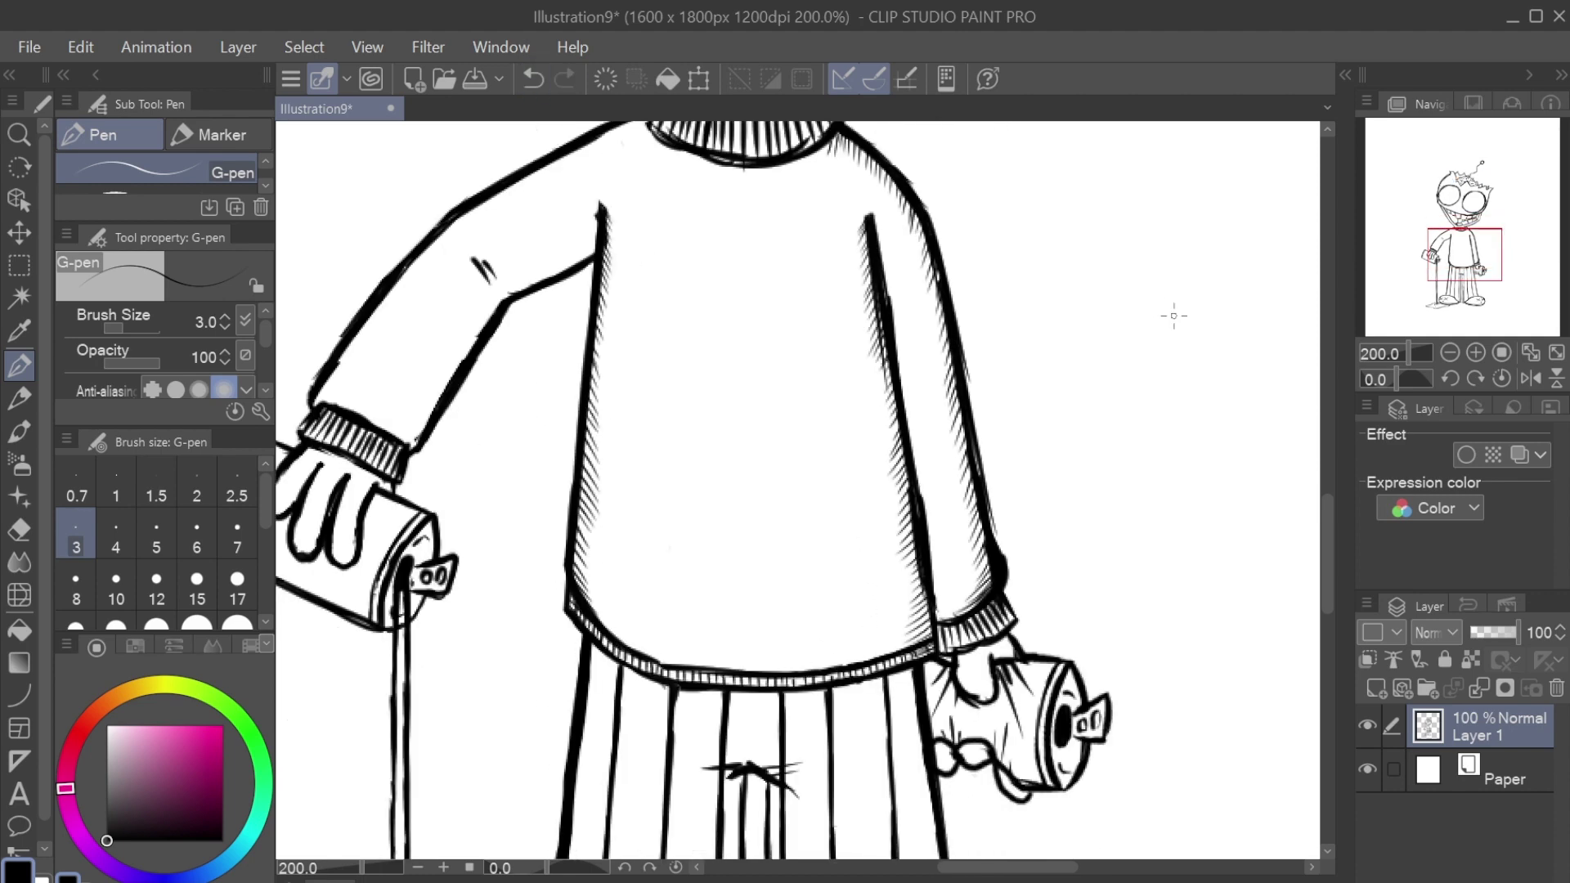
# Step: Hatch the upper and lower edges of the left sleeve from the shoulder to the cuff
pyautogui.moveTo(1174, 316); pyautogui.dragTo(1162, 447)
pyautogui.moveTo(618, 256)
pyautogui.mouseDown()
pyautogui.moveTo(372, 445)
pyautogui.moveTo(315, 532)
pyautogui.mouseUp()
pyautogui.moveTo(582, 380)
pyautogui.mouseDown()
pyautogui.moveTo(478, 445)
pyautogui.moveTo(401, 576)
pyautogui.mouseUp()
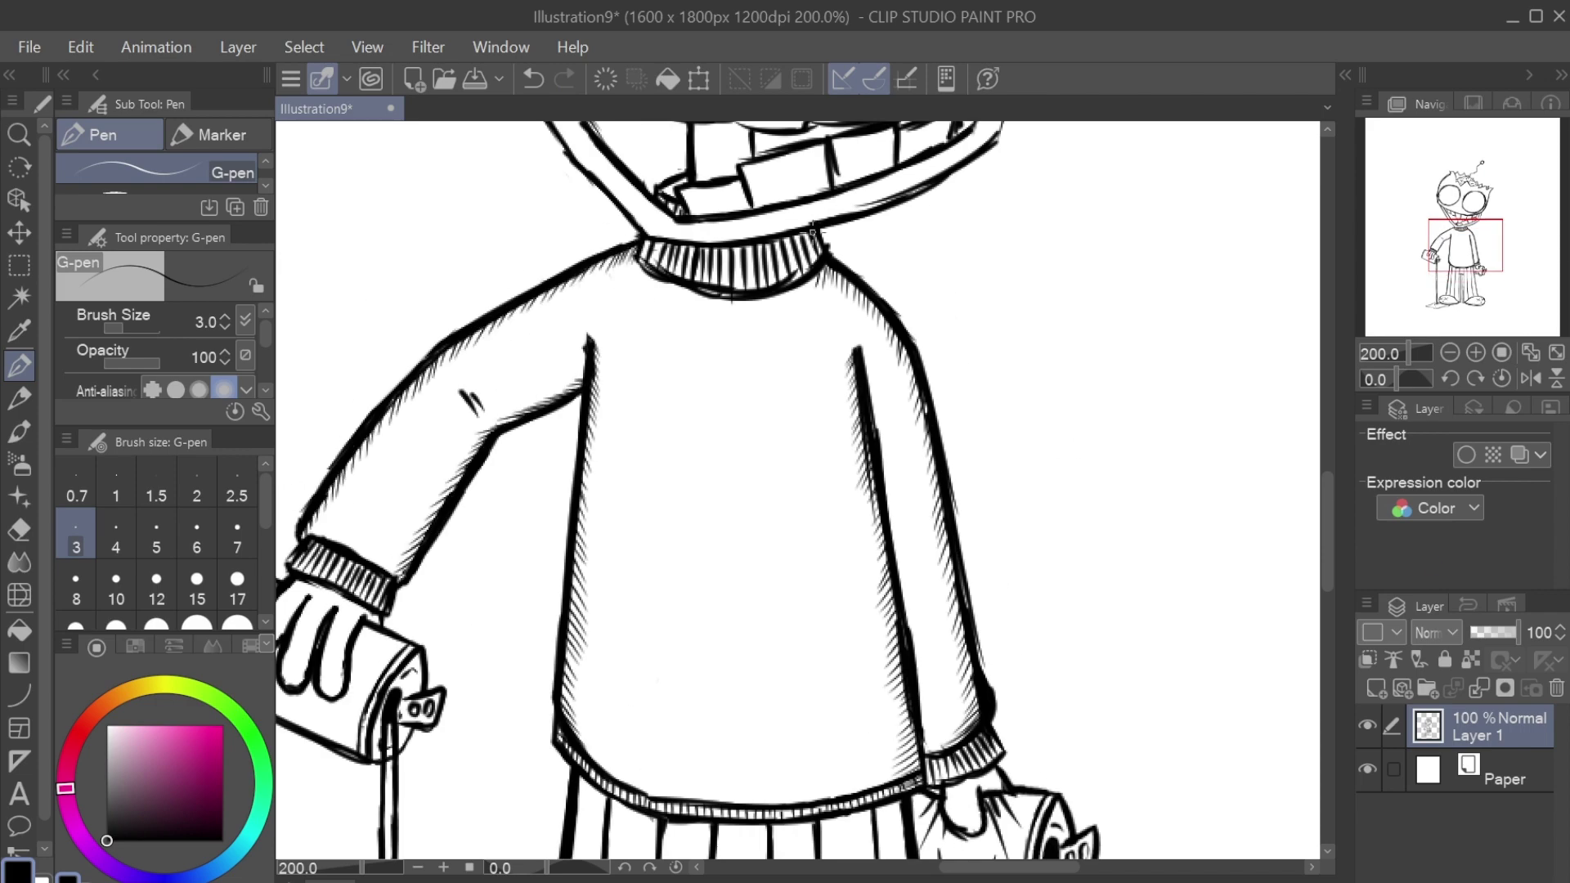
# Step: Add cross-hatching over the ribbing of the turtleneck collar
pyautogui.moveTo(812, 232); pyautogui.dragTo(800, 272)
pyautogui.moveTo(647, 246); pyautogui.dragTo(692, 263)
pyautogui.moveTo(760, 261); pyautogui.dragTo(784, 275)
pyautogui.moveTo(1406, 247); pyautogui.dragTo(1405, 279)
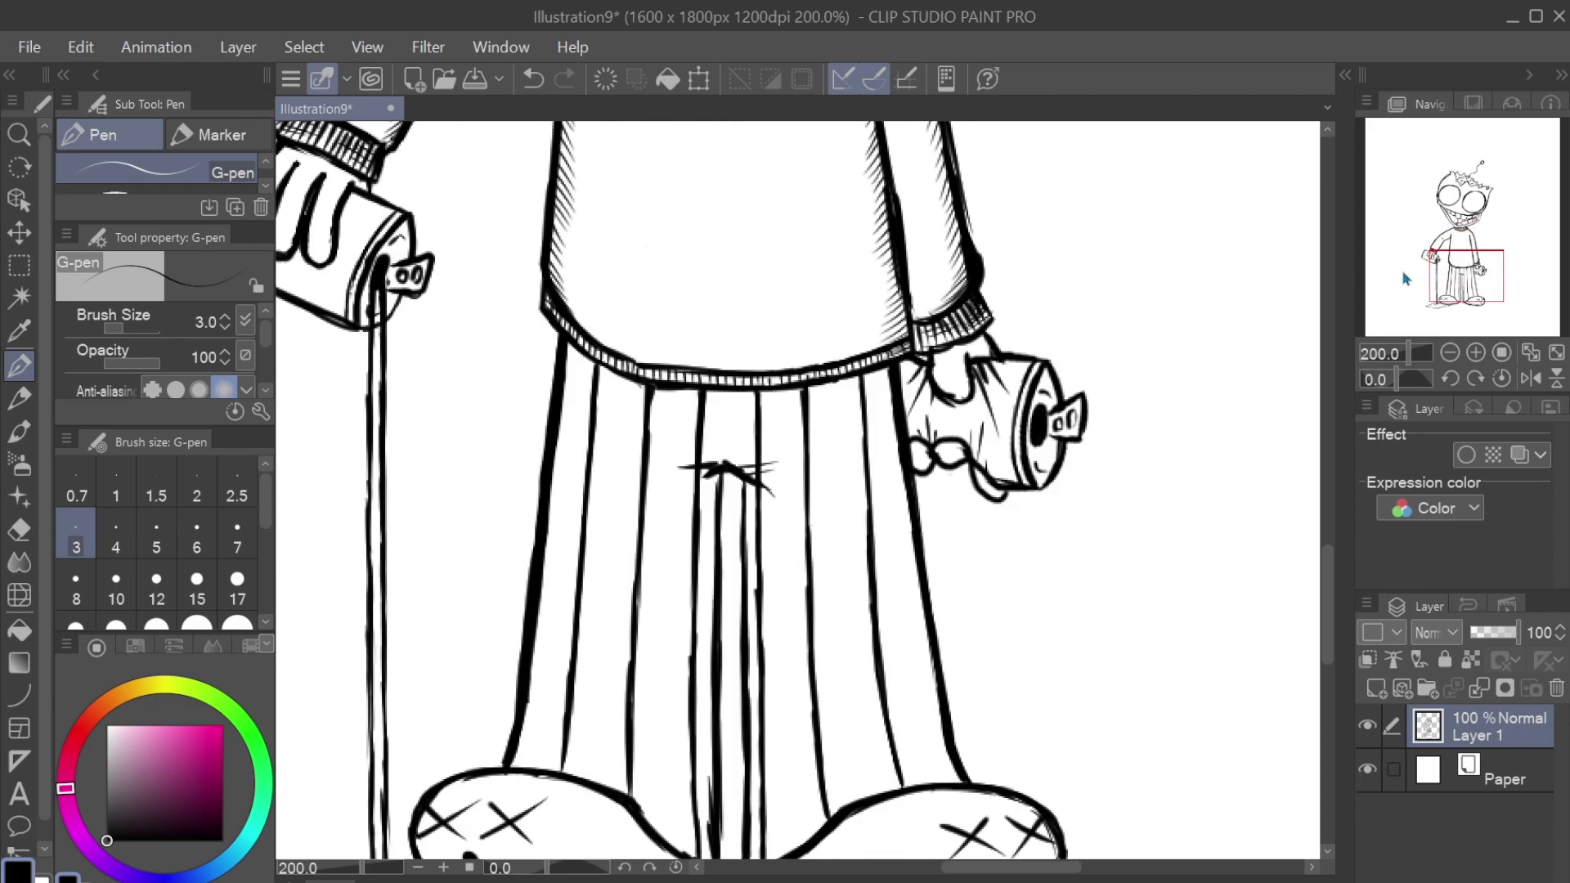
# Step: Hatch the outer edges of both trouser legs and shade the narrow strips along the inner legs with short diagonal strokes
pyautogui.moveTo(873, 368); pyautogui.dragTo(953, 781)
pyautogui.moveTo(574, 344); pyautogui.dragTo(515, 765)
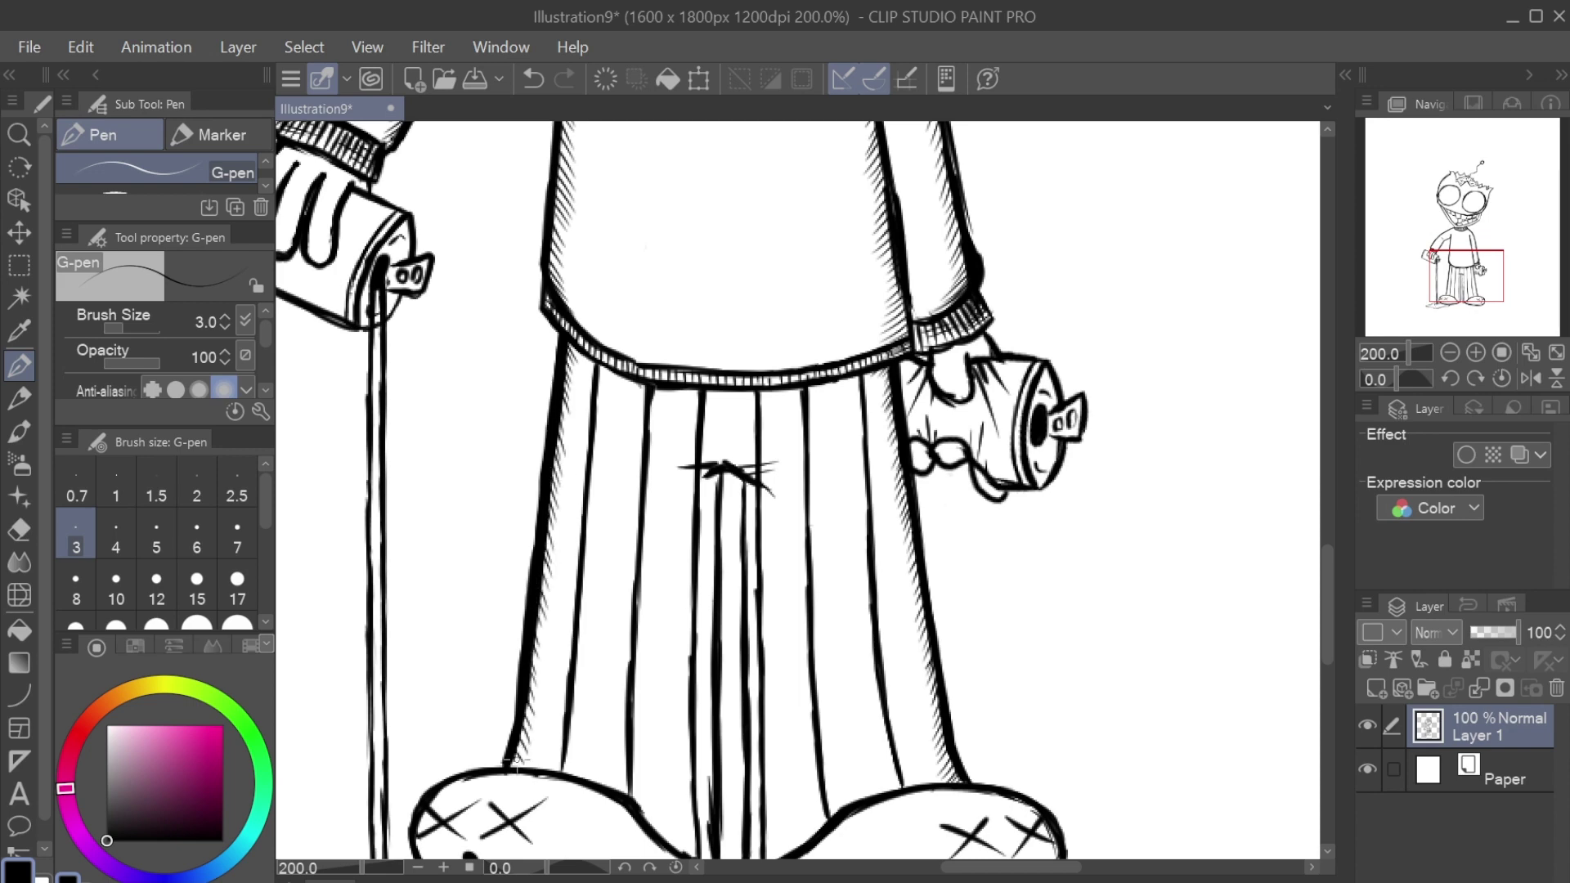
pyautogui.moveTo(749, 483); pyautogui.dragTo(761, 854)
pyautogui.moveTo(1434, 248)
pyautogui.mouseDown()
pyautogui.moveTo(1423, 274)
pyautogui.moveTo(1458, 295)
pyautogui.mouseUp()
pyautogui.moveTo(805, 343); pyautogui.dragTo(805, 562)
pyautogui.moveTo(804, 400); pyautogui.dragTo(805, 549)
pyautogui.moveTo(1458, 295)
pyautogui.mouseDown()
pyautogui.moveTo(1476, 243)
pyautogui.moveTo(1459, 279)
pyautogui.mouseUp()
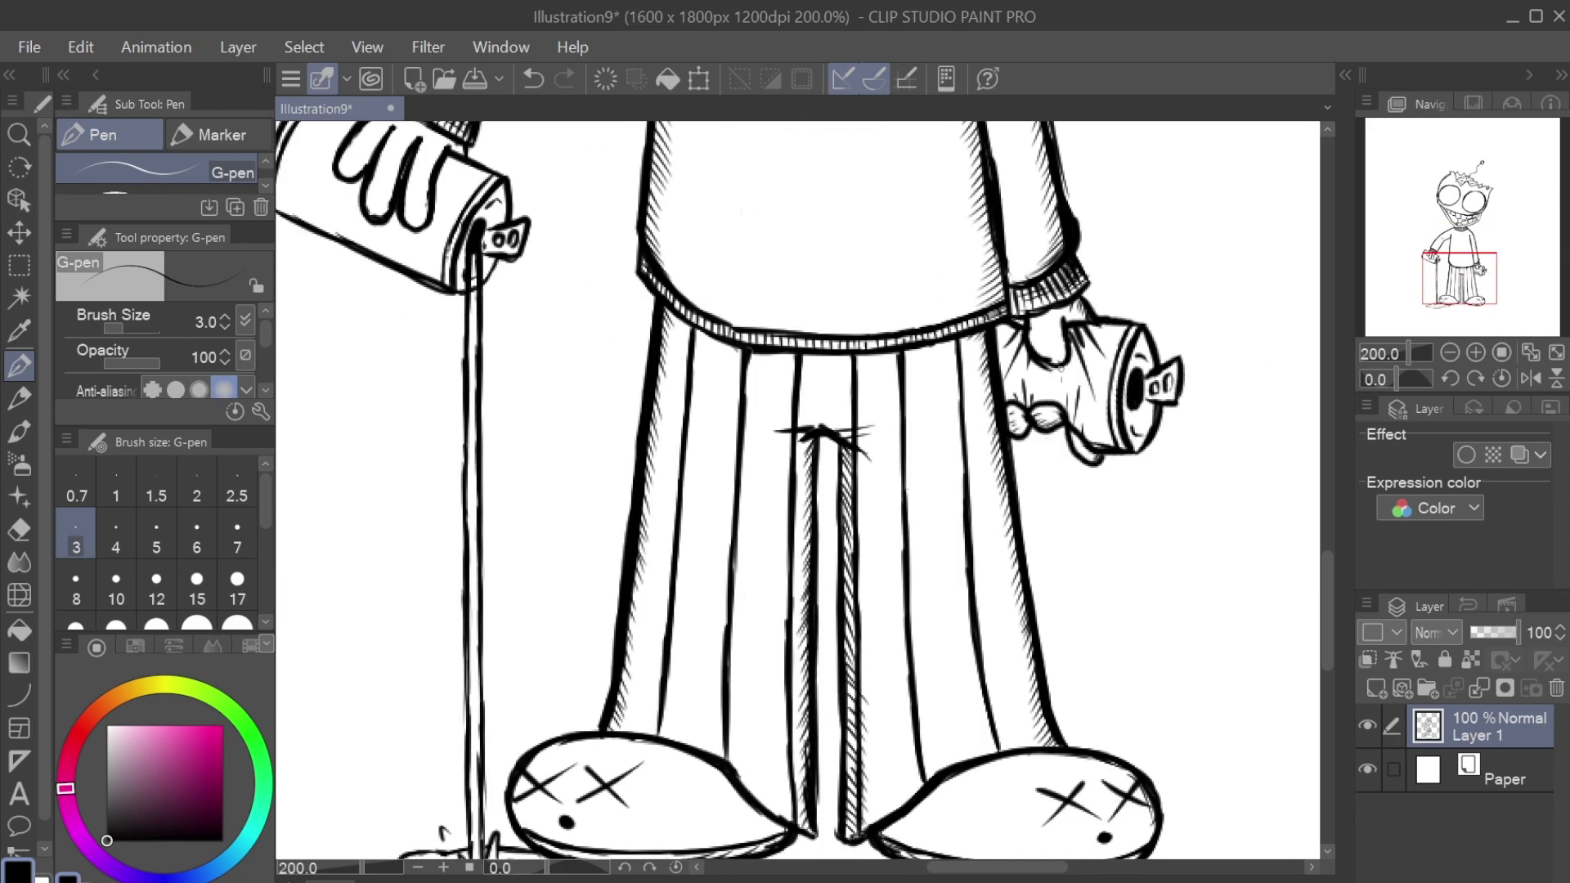
# Step: Undo the last hatch strokes on the left drink can and hatch the inner tip of the right shoe
pyautogui.click(533, 79)
pyautogui.click(533, 78)
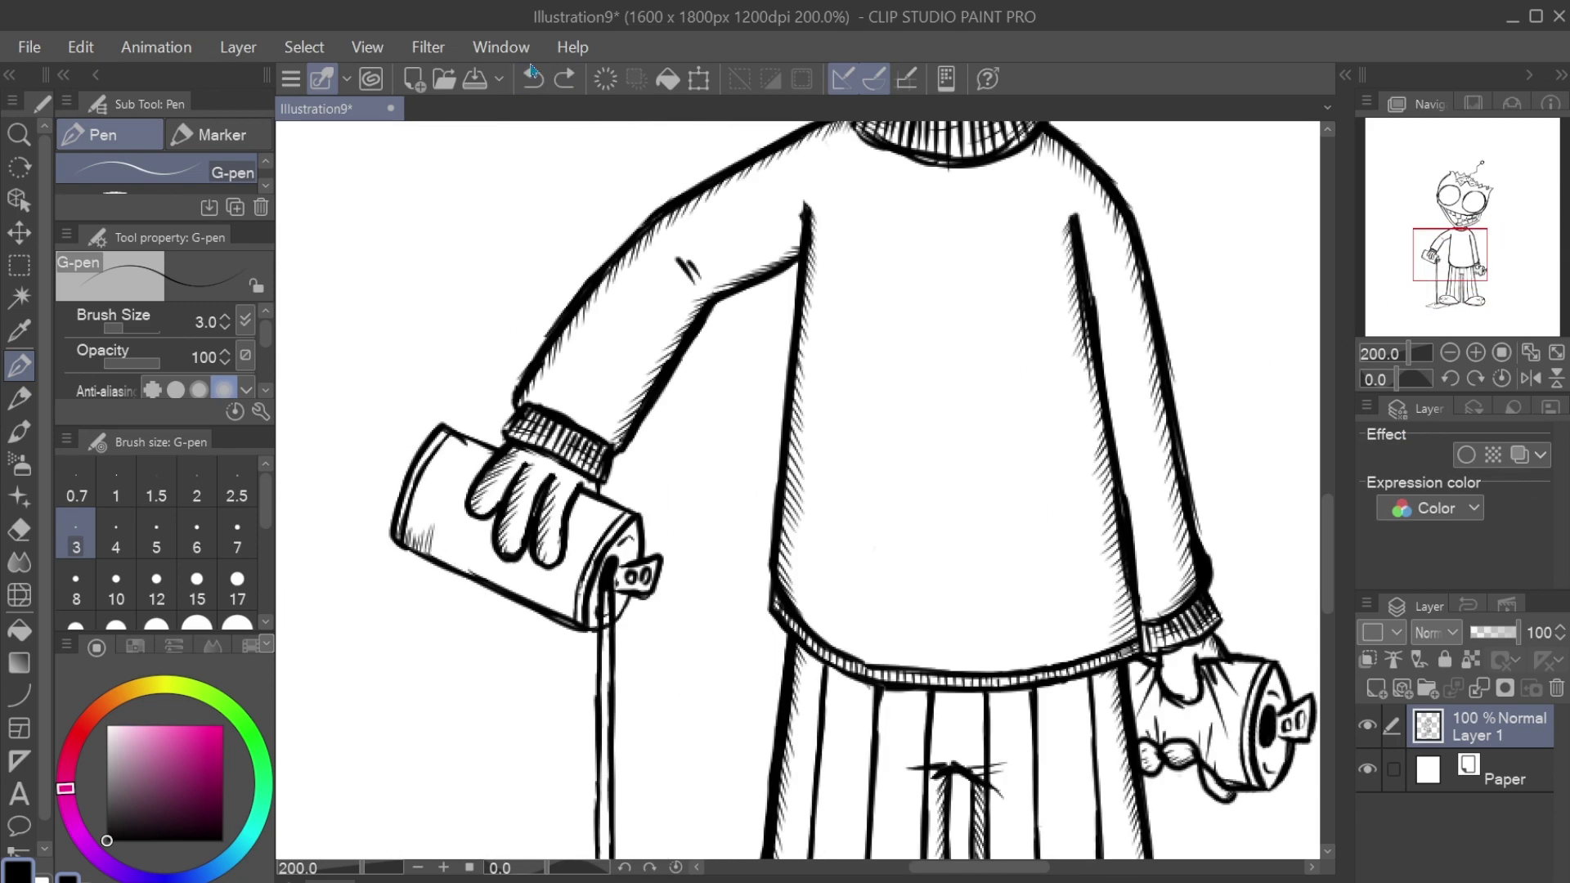
pyautogui.hotkey('ctrl', 'y')
pyautogui.moveTo(1030, 637)
pyautogui.mouseDown()
pyautogui.moveTo(900, 674)
pyautogui.moveTo(866, 732)
pyautogui.mouseUp()
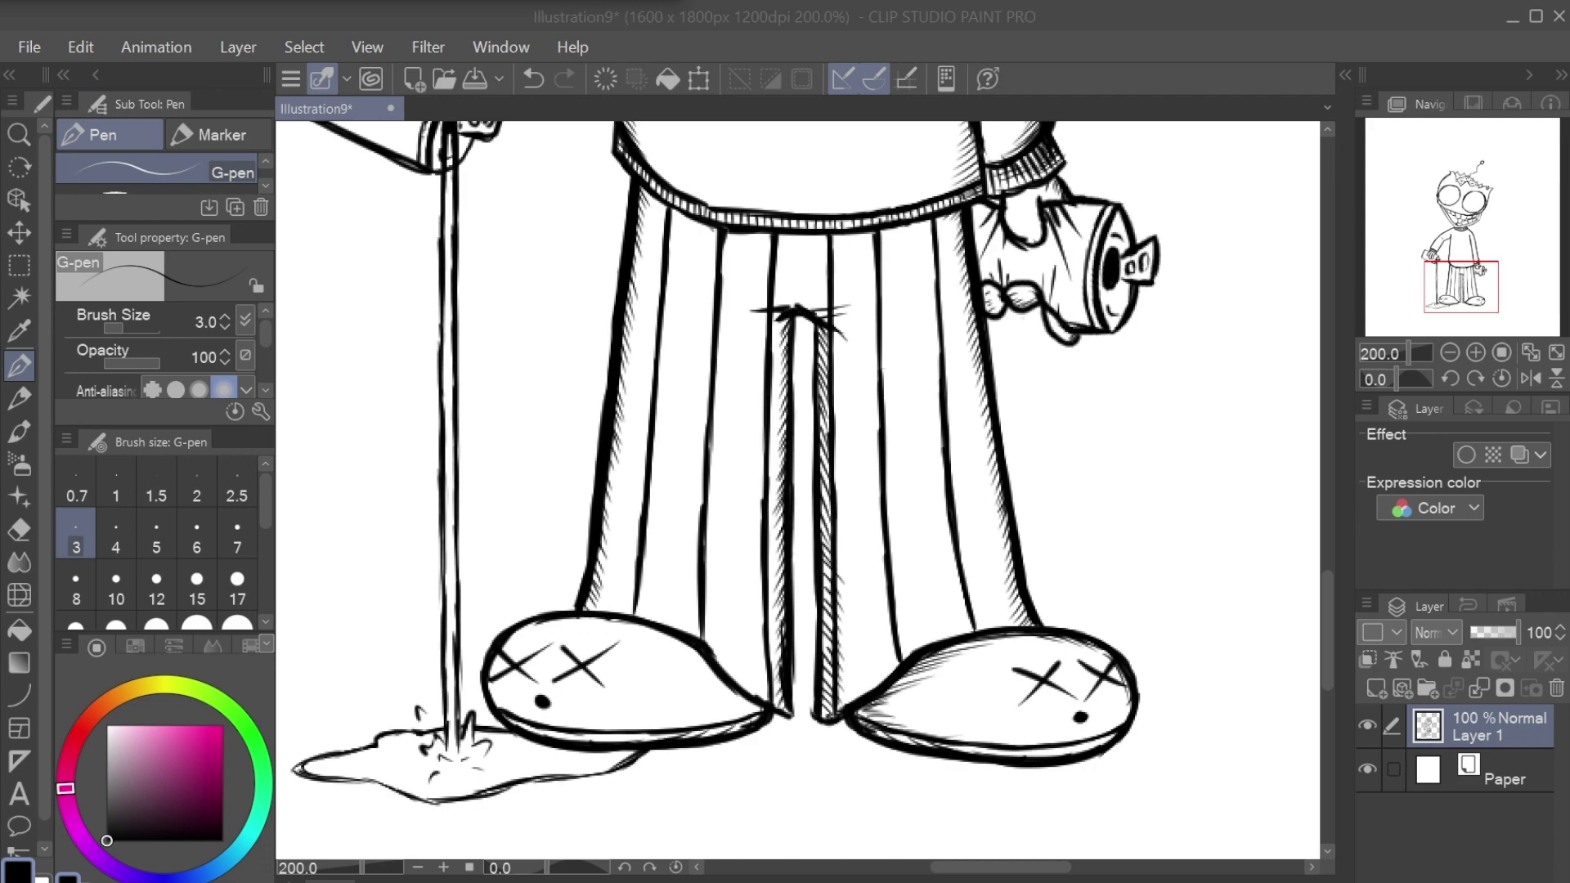
pyautogui.moveTo(1464, 284)
pyautogui.mouseDown()
pyautogui.moveTo(1483, 229)
pyautogui.moveTo(1484, 296)
pyautogui.mouseUp()
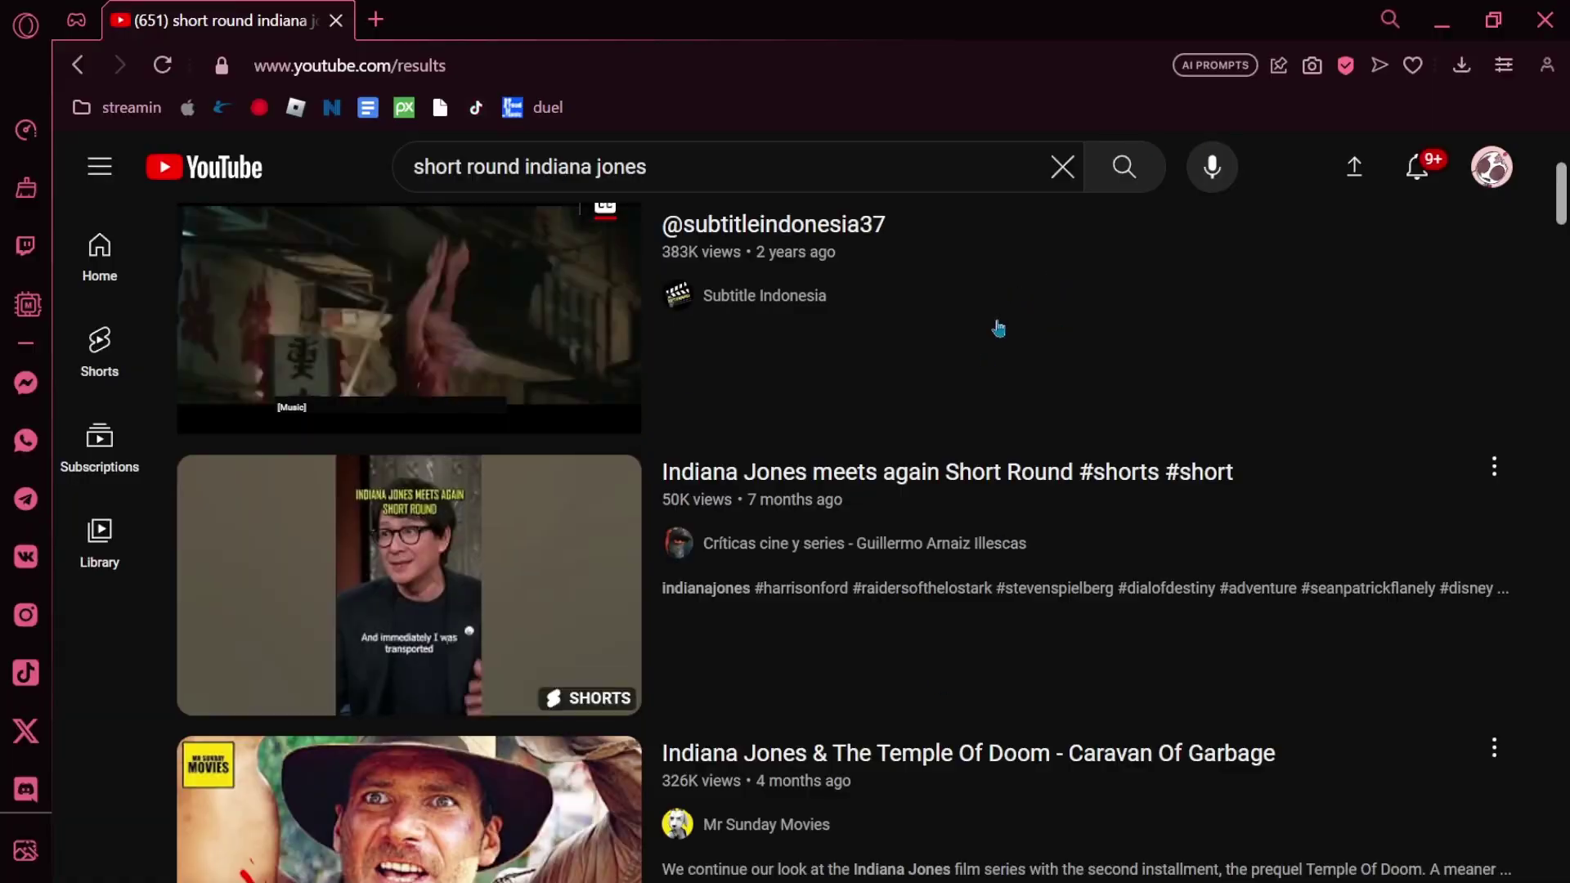
pyautogui.click(926, 326)
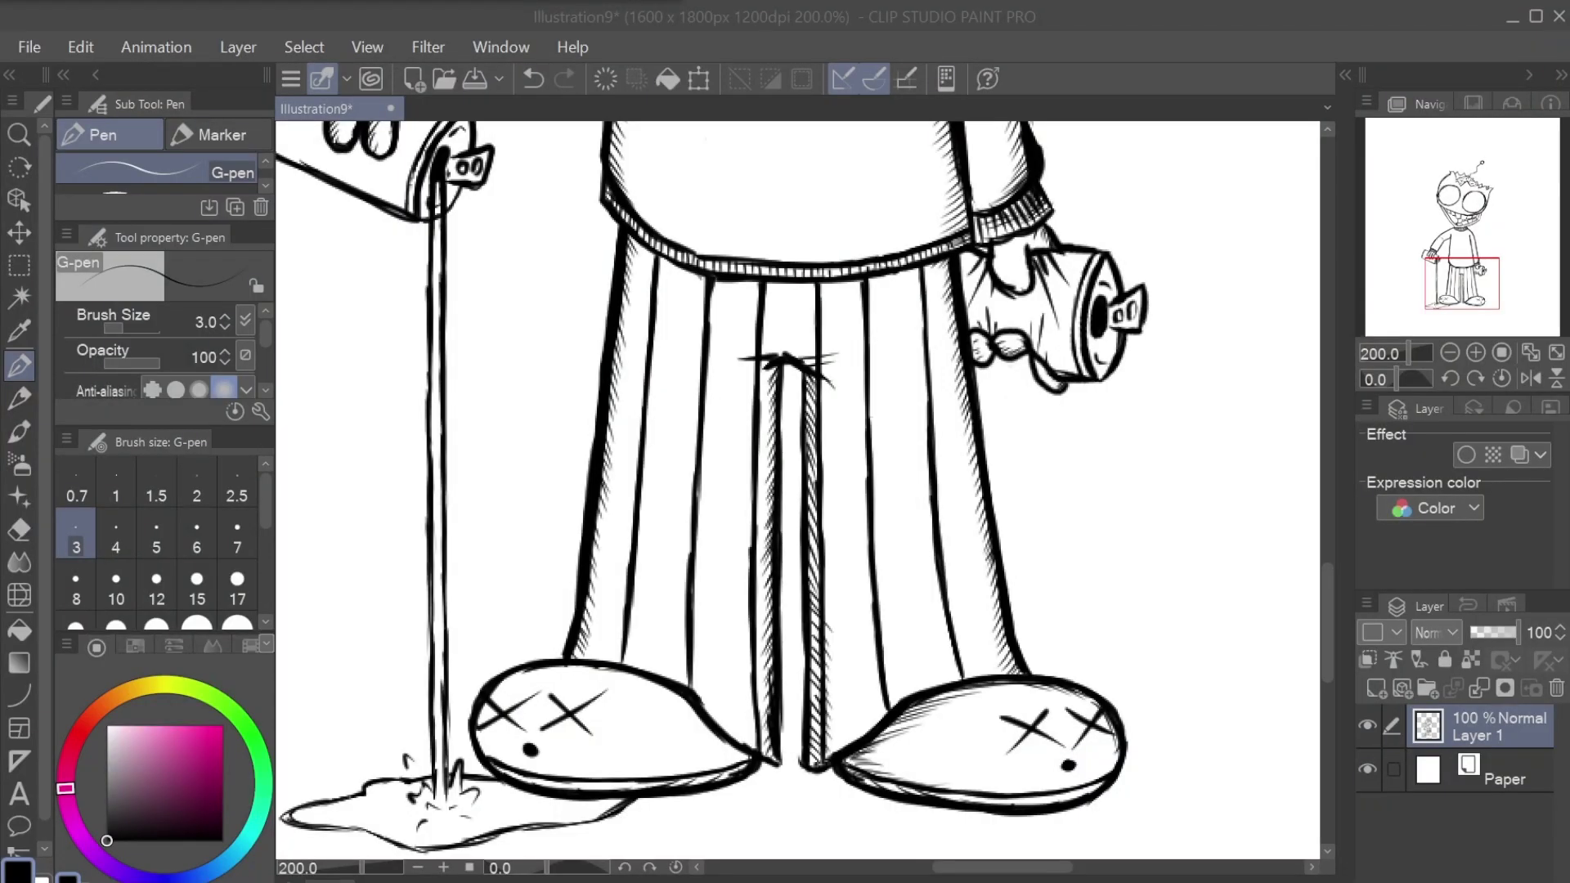
# Step: Scatter short, light crease strokes inside both sweater sleeves
pyautogui.scroll(8, 860, 458)
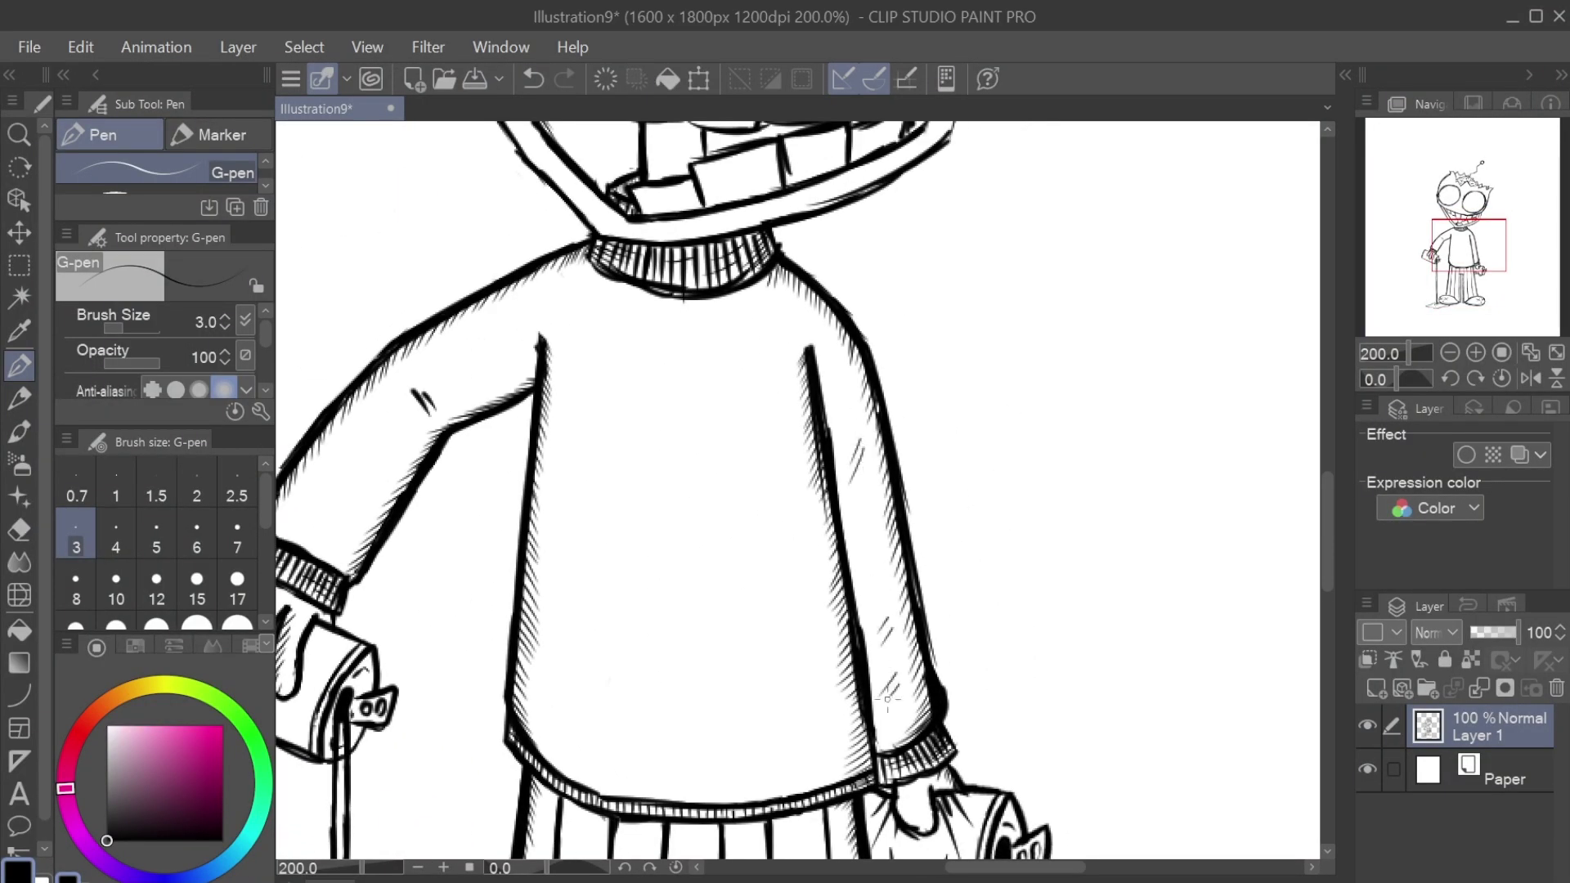
pyautogui.moveTo(476, 335); pyautogui.dragTo(470, 373)
pyautogui.moveTo(338, 446); pyautogui.dragTo(347, 483)
pyautogui.moveTo(350, 473); pyautogui.dragTo(360, 510)
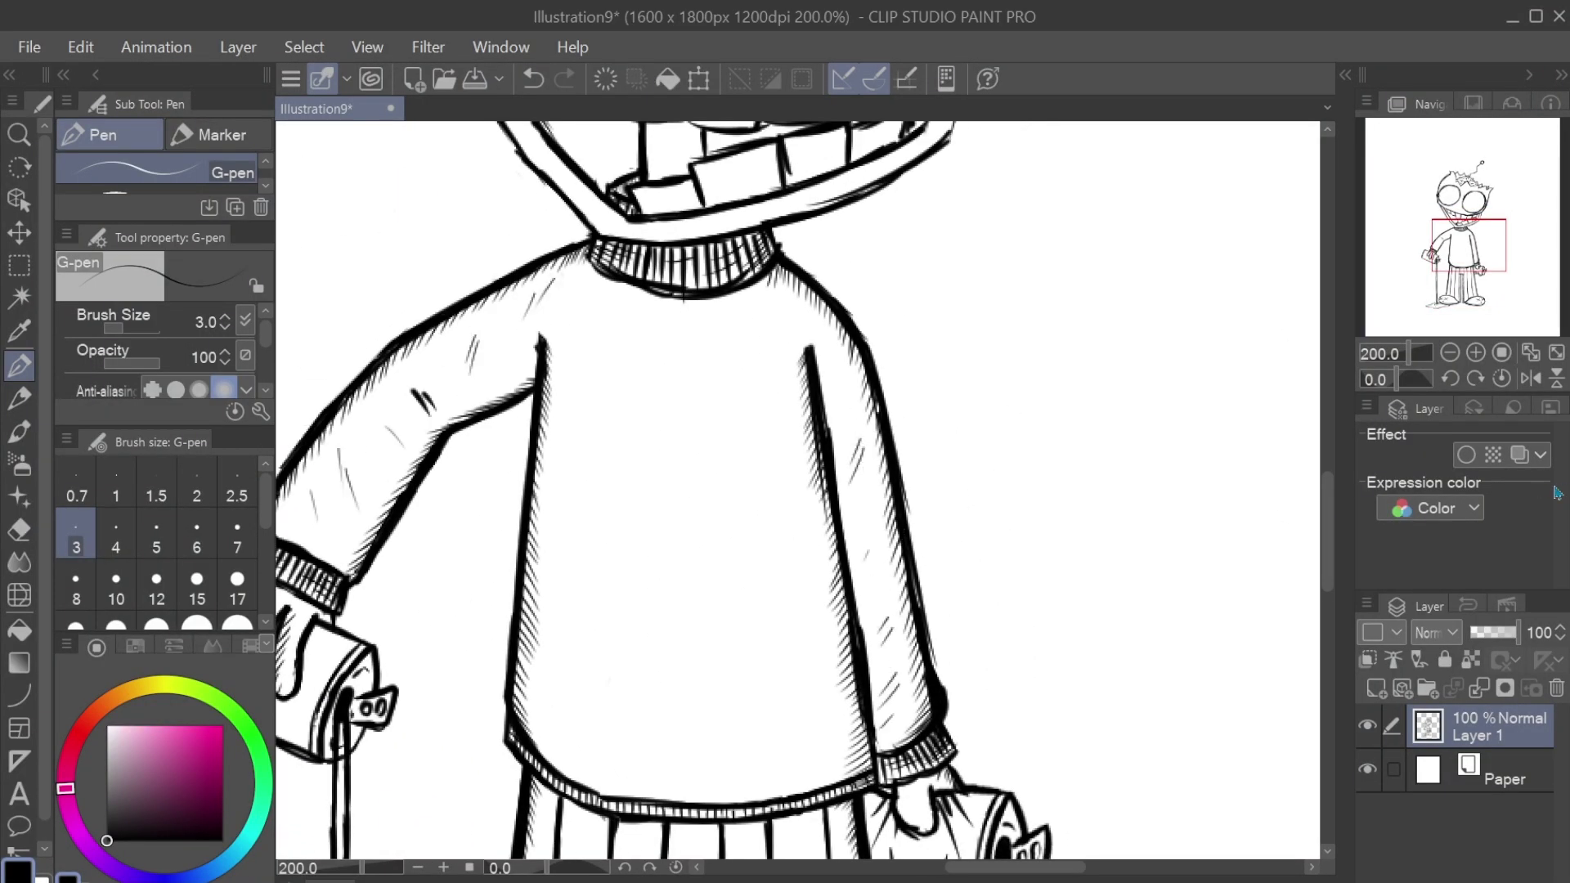
# Step: Draw thin diagonal crease lines across the front of the sweater's torso
pyautogui.moveTo(615, 342); pyautogui.dragTo(636, 378)
pyautogui.moveTo(785, 324); pyautogui.dragTo(728, 422)
pyautogui.moveTo(772, 414); pyautogui.dragTo(708, 490)
pyautogui.moveTo(810, 574); pyautogui.dragTo(708, 702)
pyautogui.moveTo(582, 474); pyautogui.dragTo(642, 532)
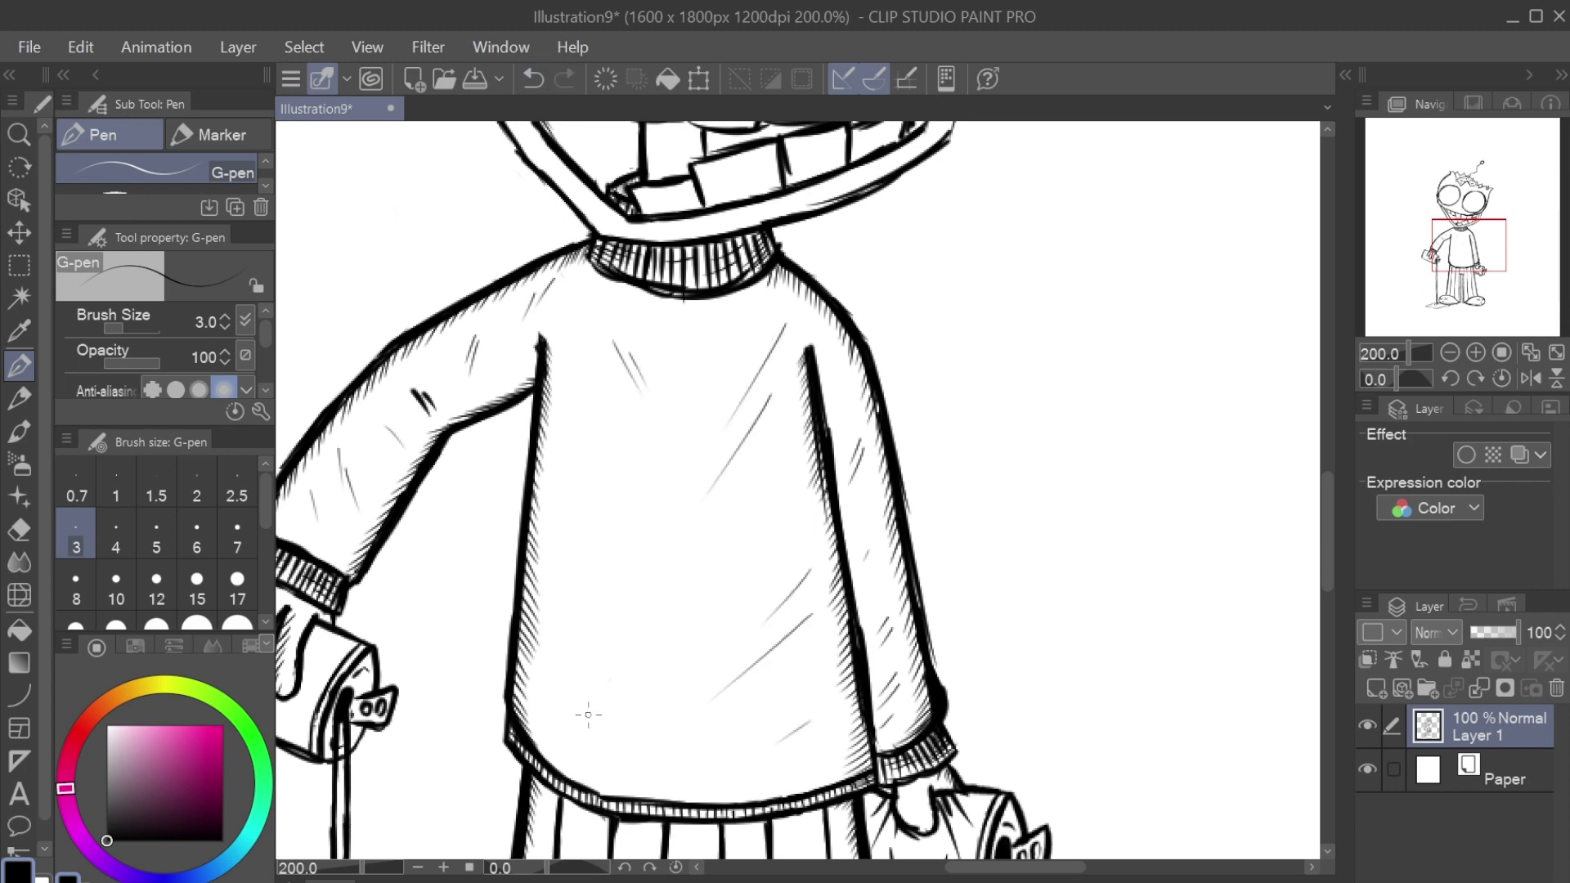
pyautogui.moveTo(565, 601); pyautogui.dragTo(642, 650)
pyautogui.moveTo(607, 724); pyautogui.dragTo(679, 761)
pyautogui.moveTo(769, 532); pyautogui.dragTo(670, 576)
# Step: Add thin crease strokes across both striped trouser legs
pyautogui.click(1502, 353)
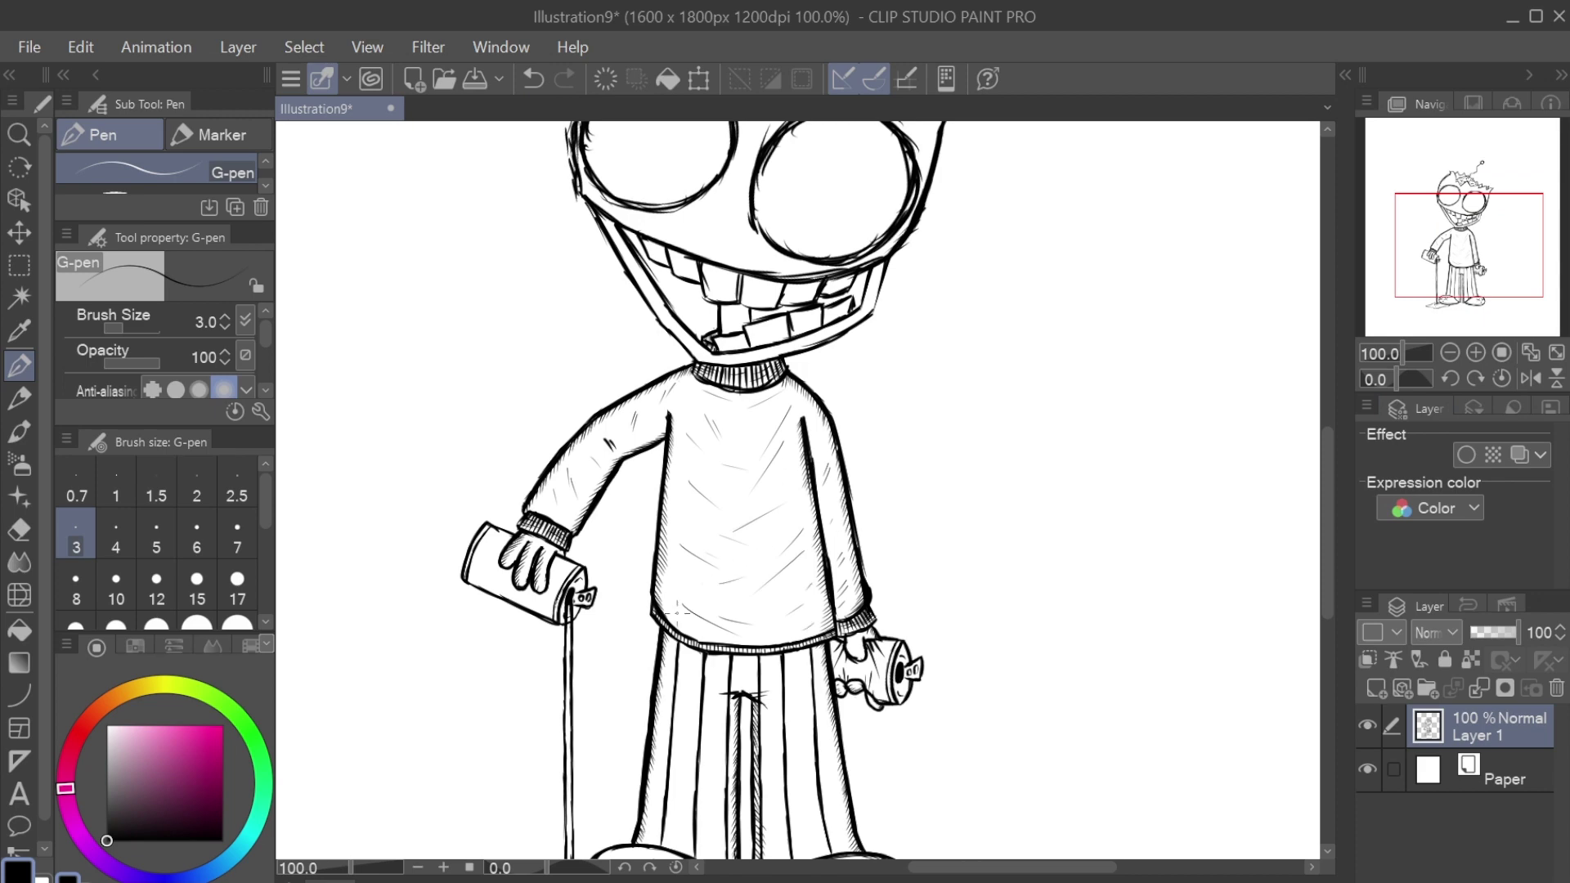
pyautogui.click(1476, 352)
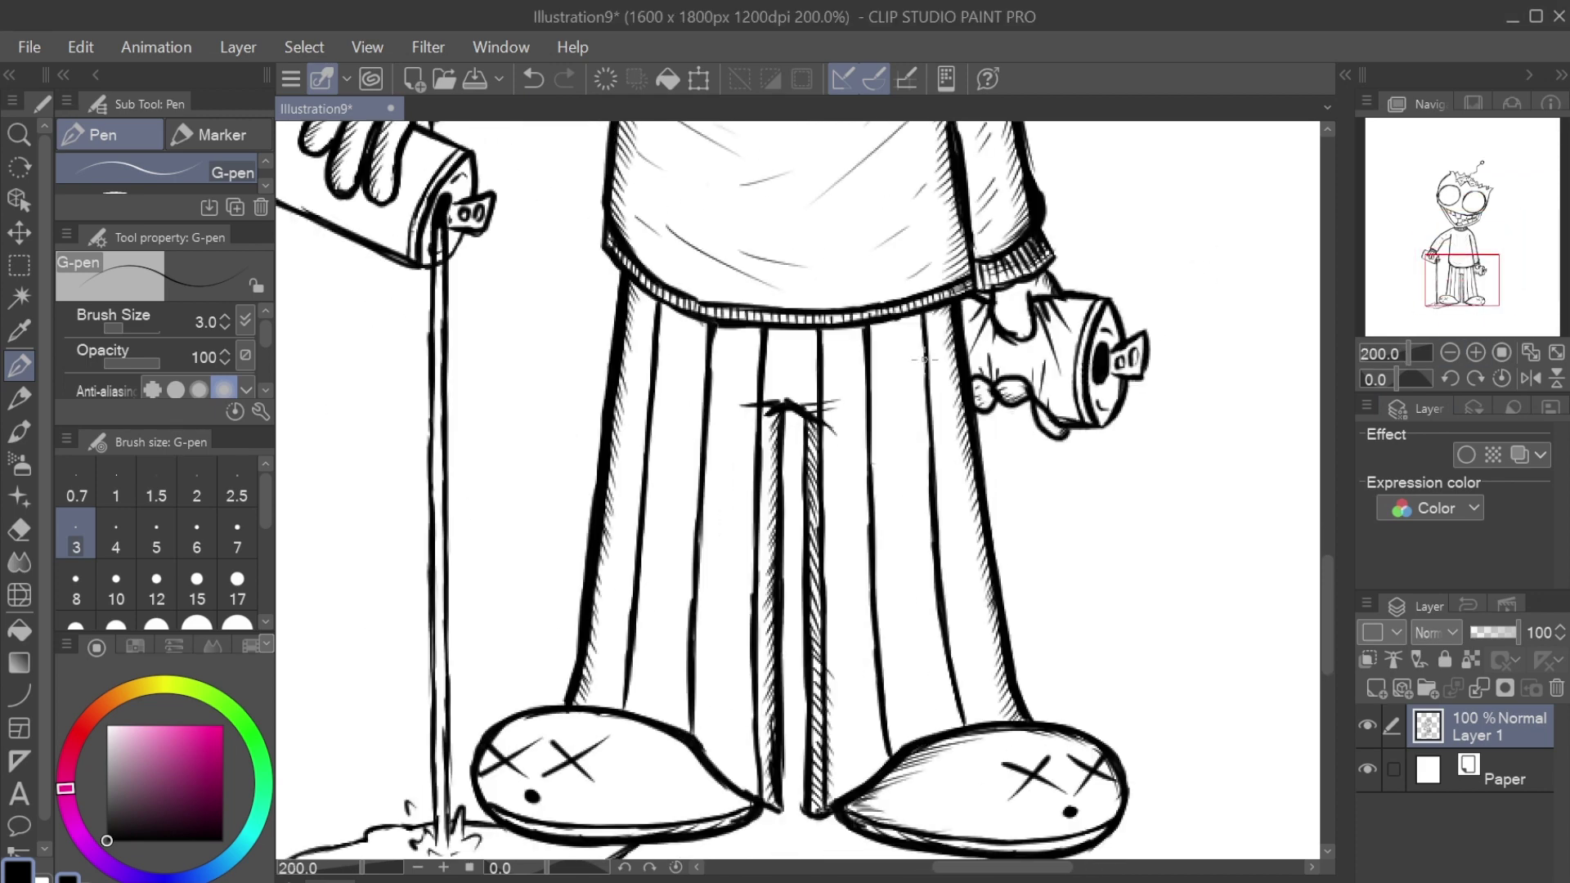
pyautogui.click(544, 85)
pyautogui.hotkey('ctrl', 'y')
pyautogui.hotkey('ctrl', 'y')
pyautogui.hotkey('ctrl', 'y')
pyautogui.hotkey('ctrl', 'y')
pyautogui.hotkey('ctrl', 'y')
pyautogui.hotkey('ctrl', 'y')
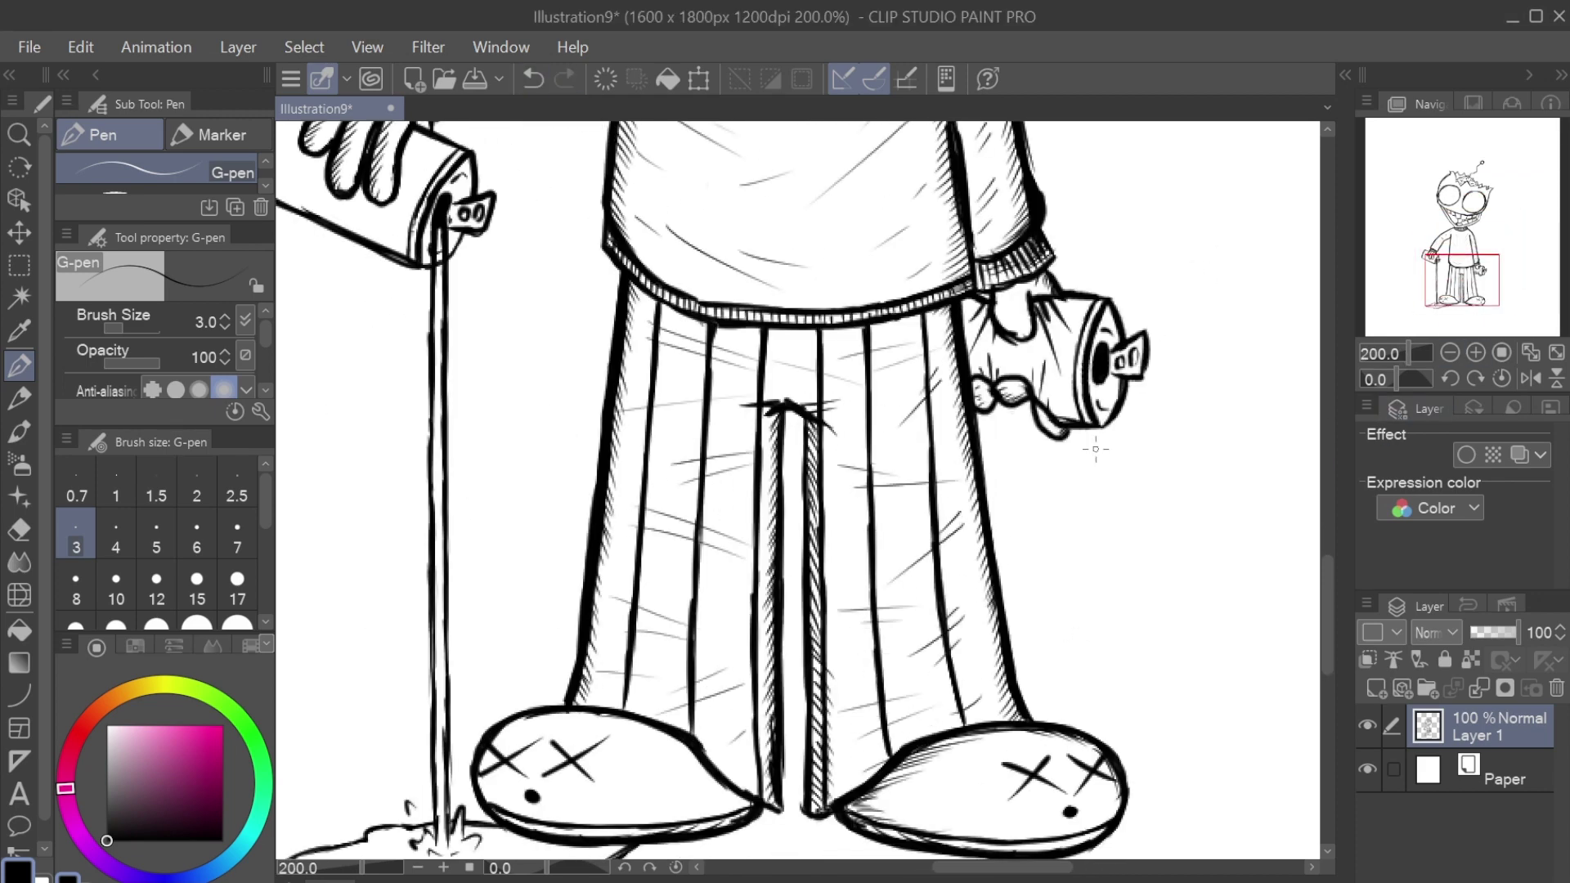
# Step: Add a few more light creases to the sweater and hatch the upper edges of both shoes
pyautogui.hotkey('ctrl', '-')
pyautogui.hotkey('ctrl', '-')
pyautogui.hotkey('ctrl', '+')
pyautogui.hotkey('ctrl', '+')
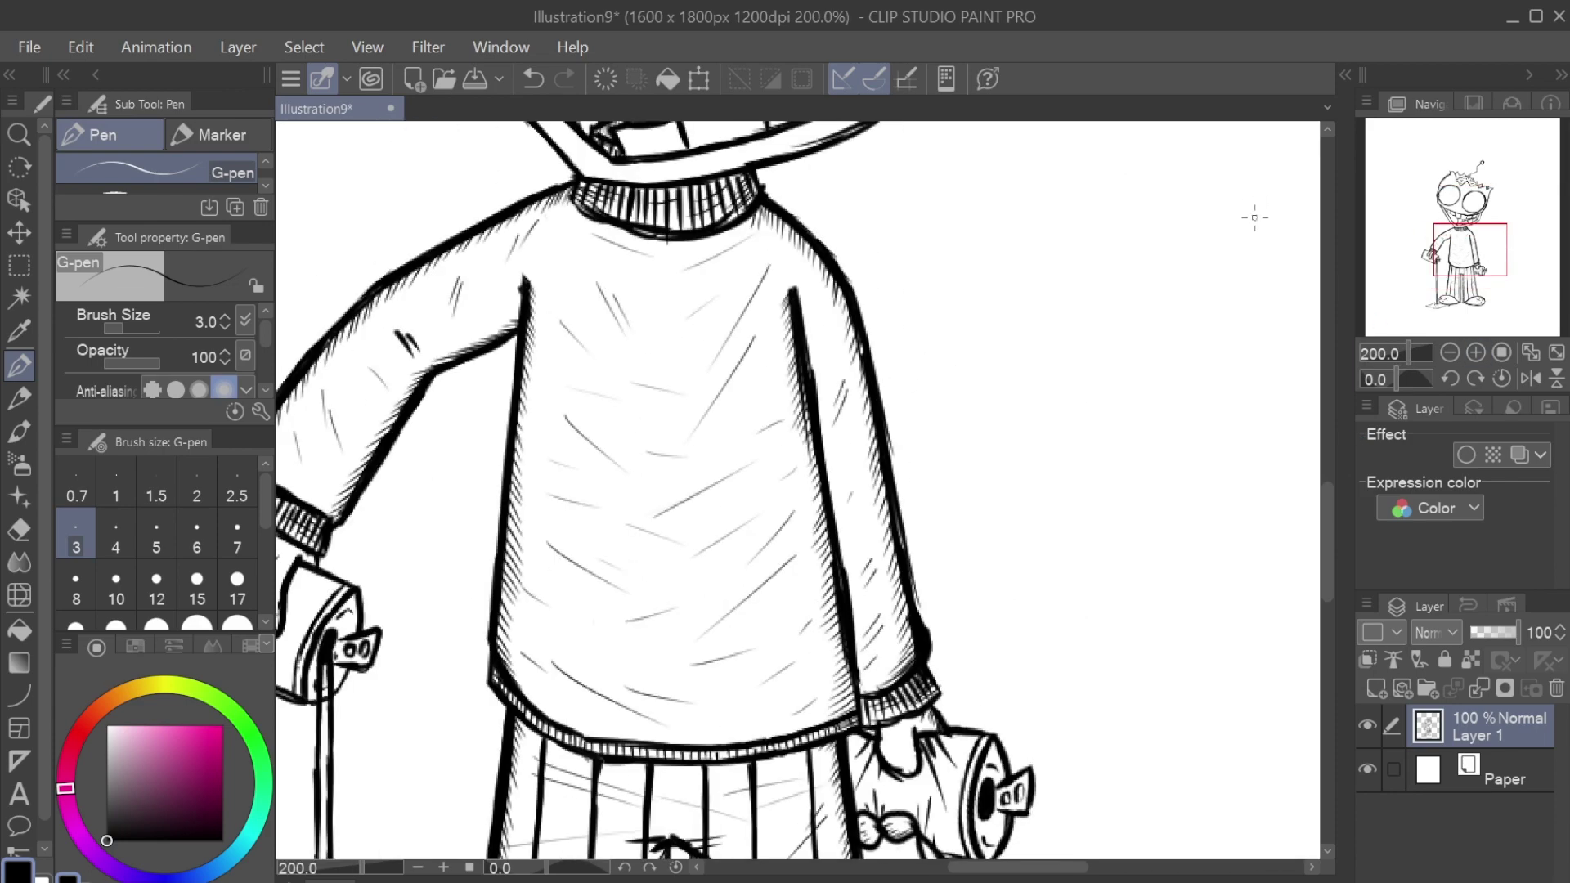
pyautogui.scroll(-10, 1259, 216)
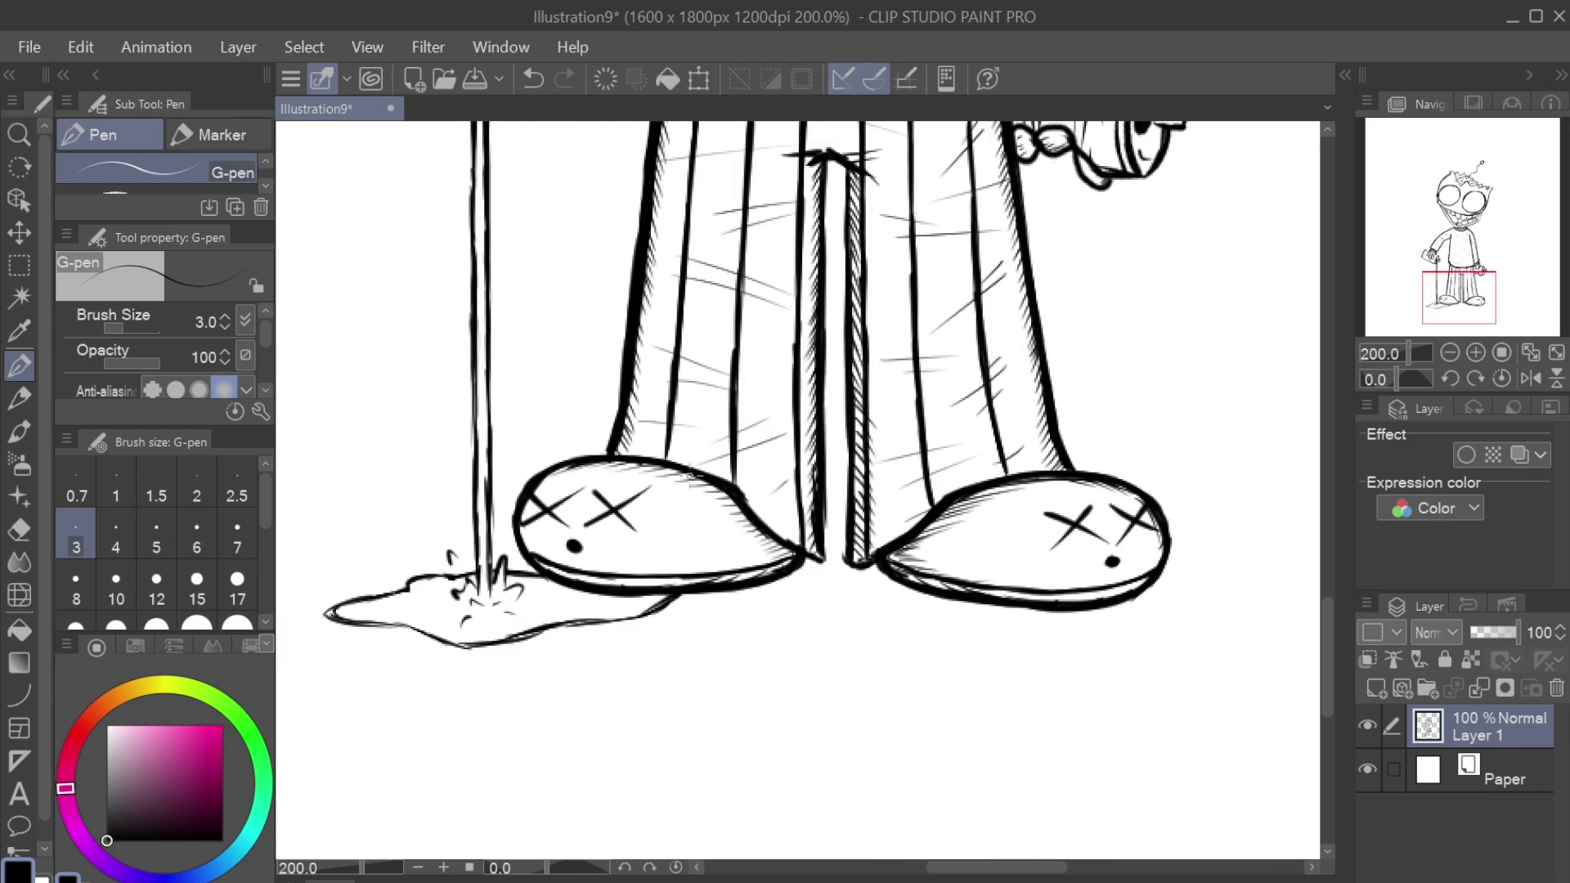
pyautogui.scroll(5, 614, 461)
# Step: Hatch the edges of the crushed right can and the upper and lower edges of the left can
pyautogui.hotkey('ctrl', '+')
pyautogui.hscroll(3, 863, 681)
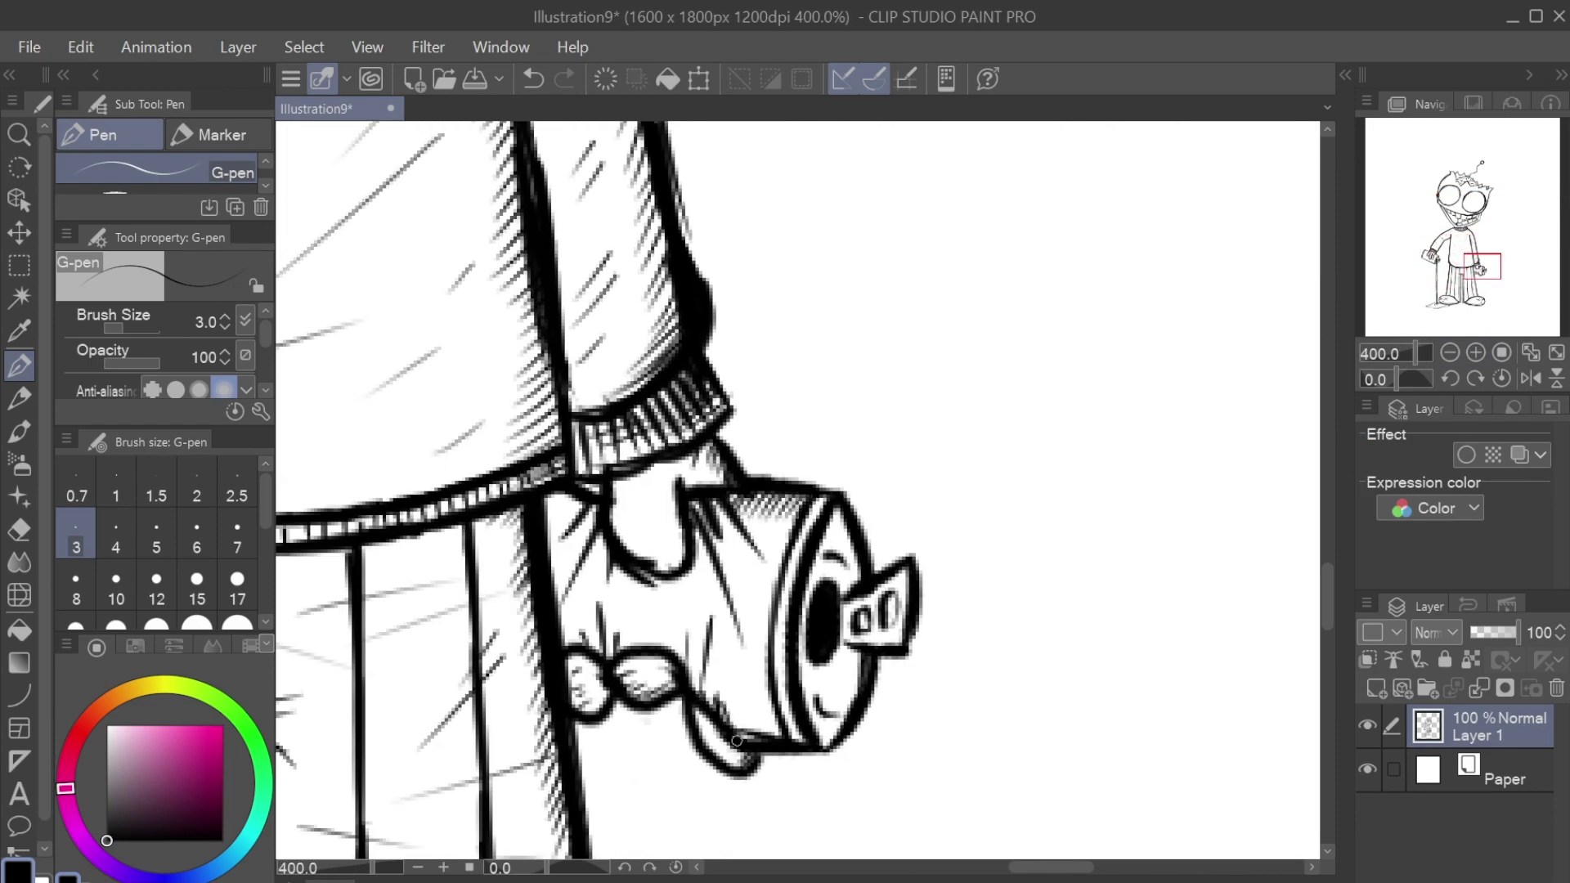
pyautogui.hotkey('ctrl', '-')
pyautogui.hscroll(-3, 540, 384)
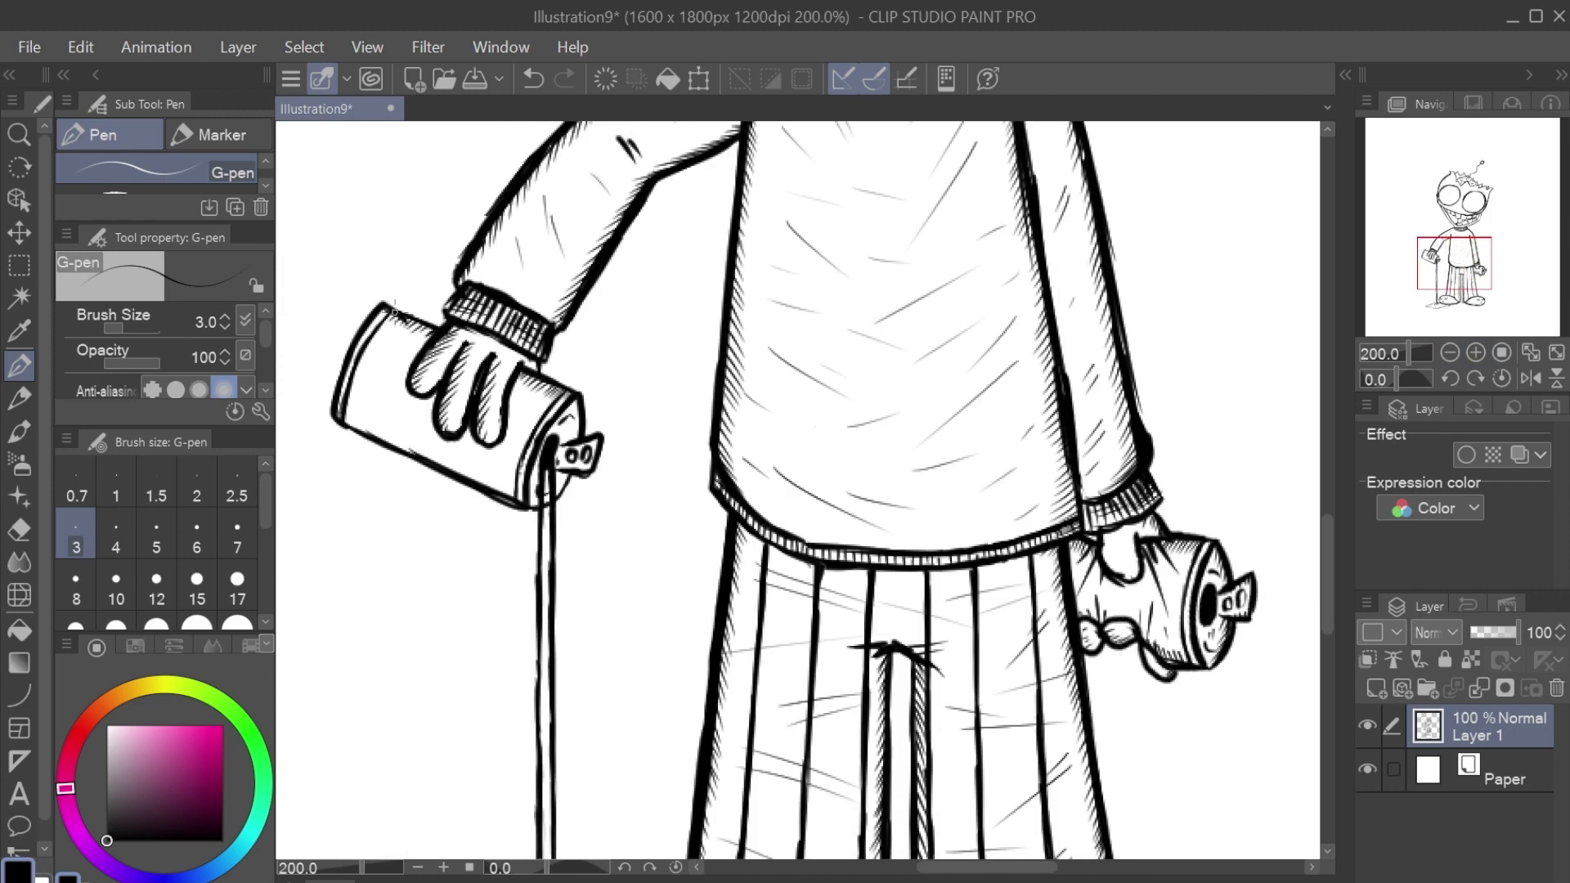
pyautogui.moveTo(451, 463); pyautogui.dragTo(524, 502)
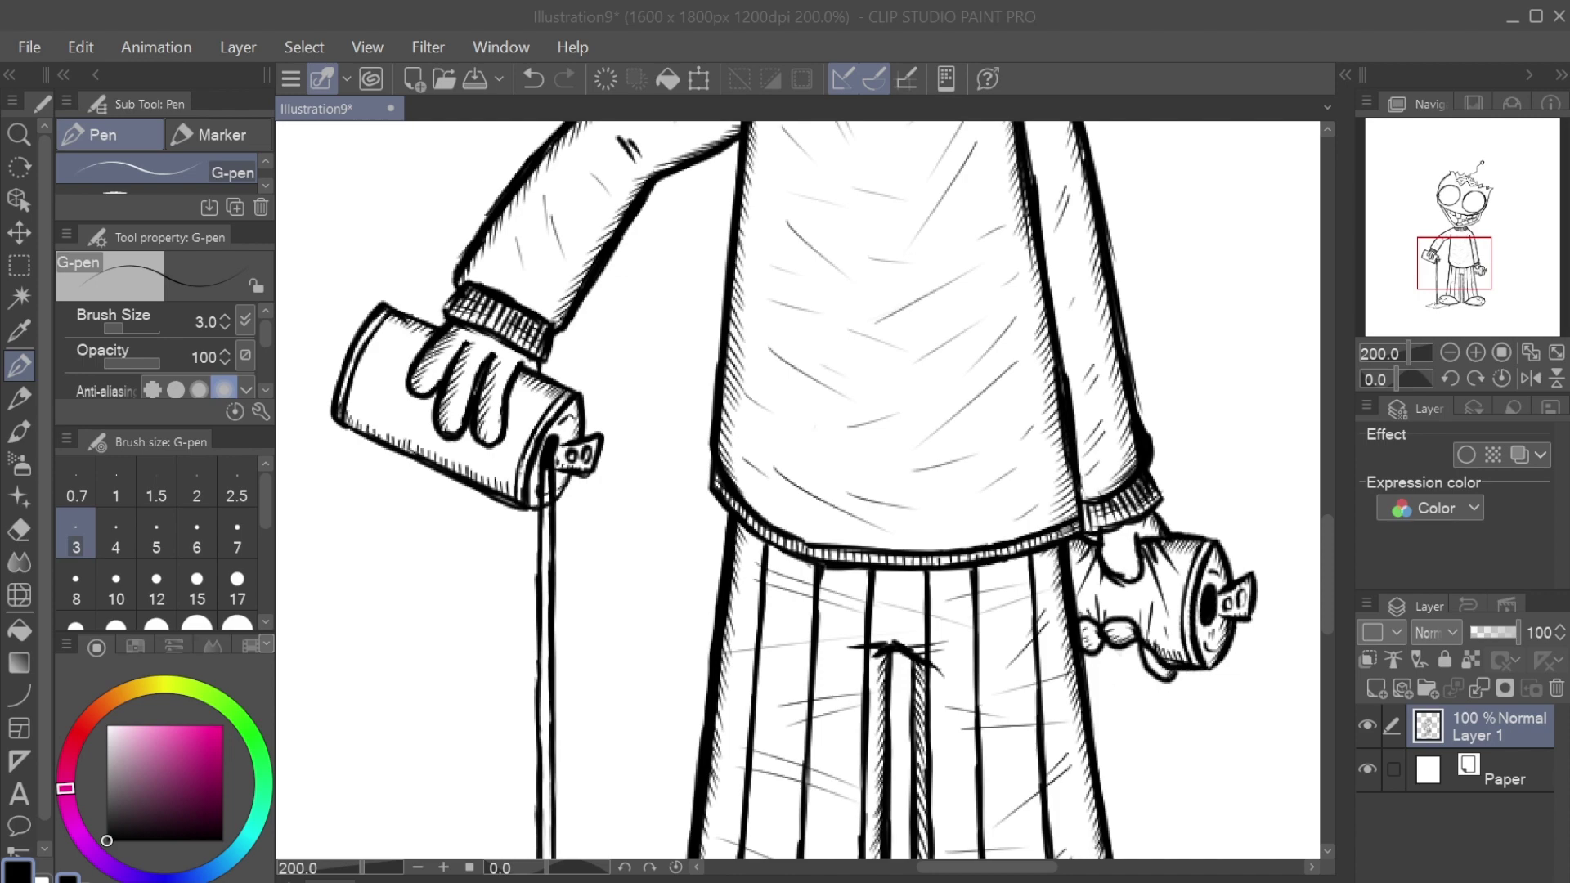
pyautogui.hotkey('ctrl', '-')
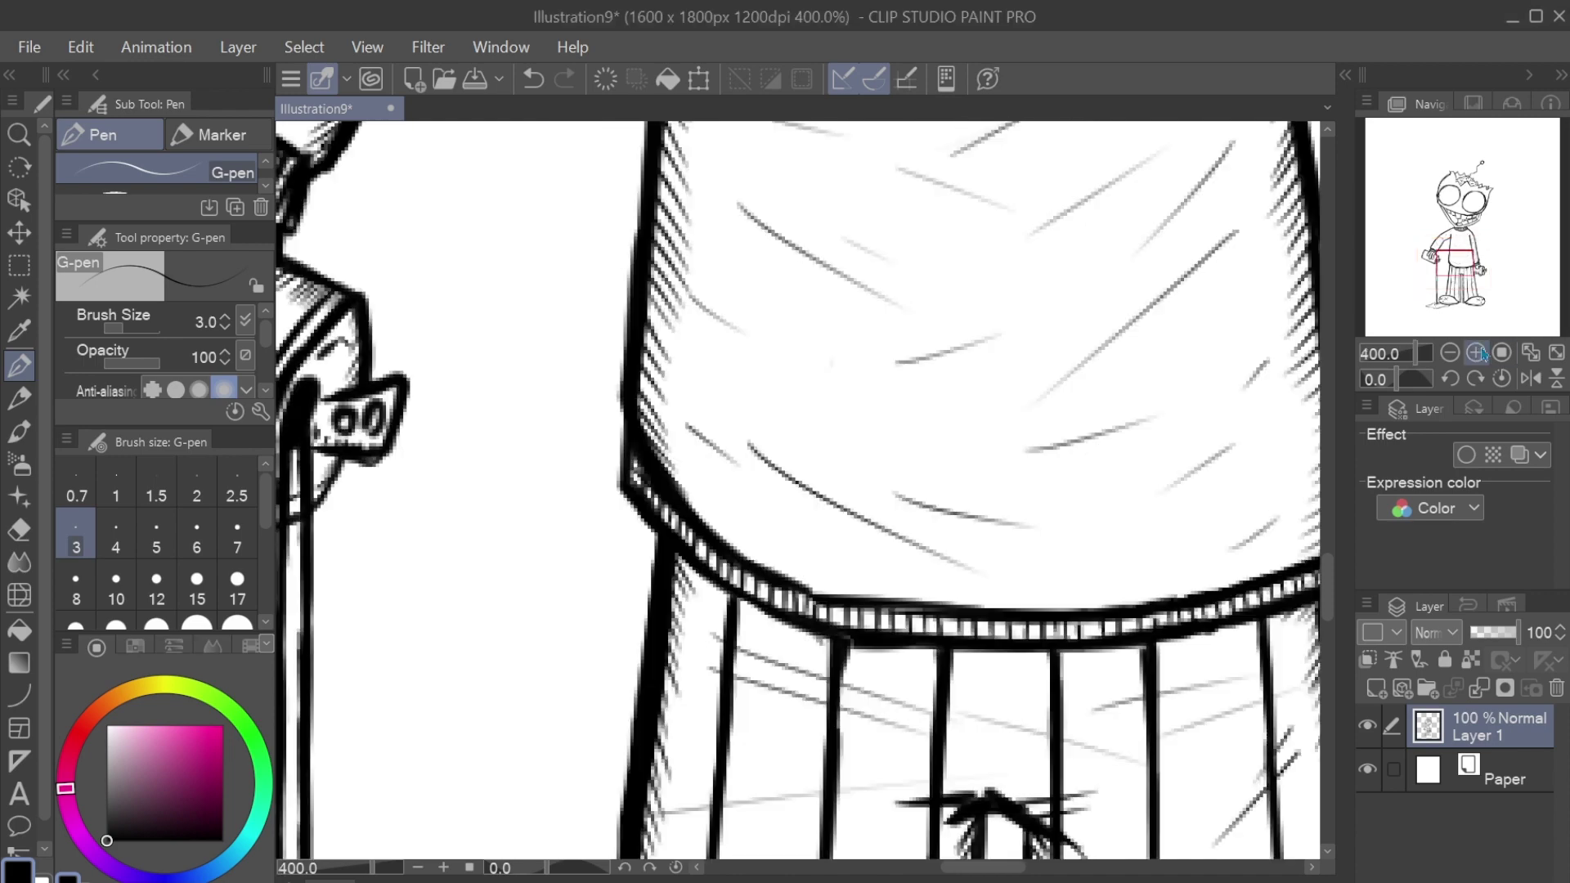
# Step: Hatch the jaw rim around the mouth and shade the lower and right-hand teeth with short strokes
pyautogui.scroll(5, 797, 652)
pyautogui.moveTo(560, 659); pyautogui.dragTo(679, 643)
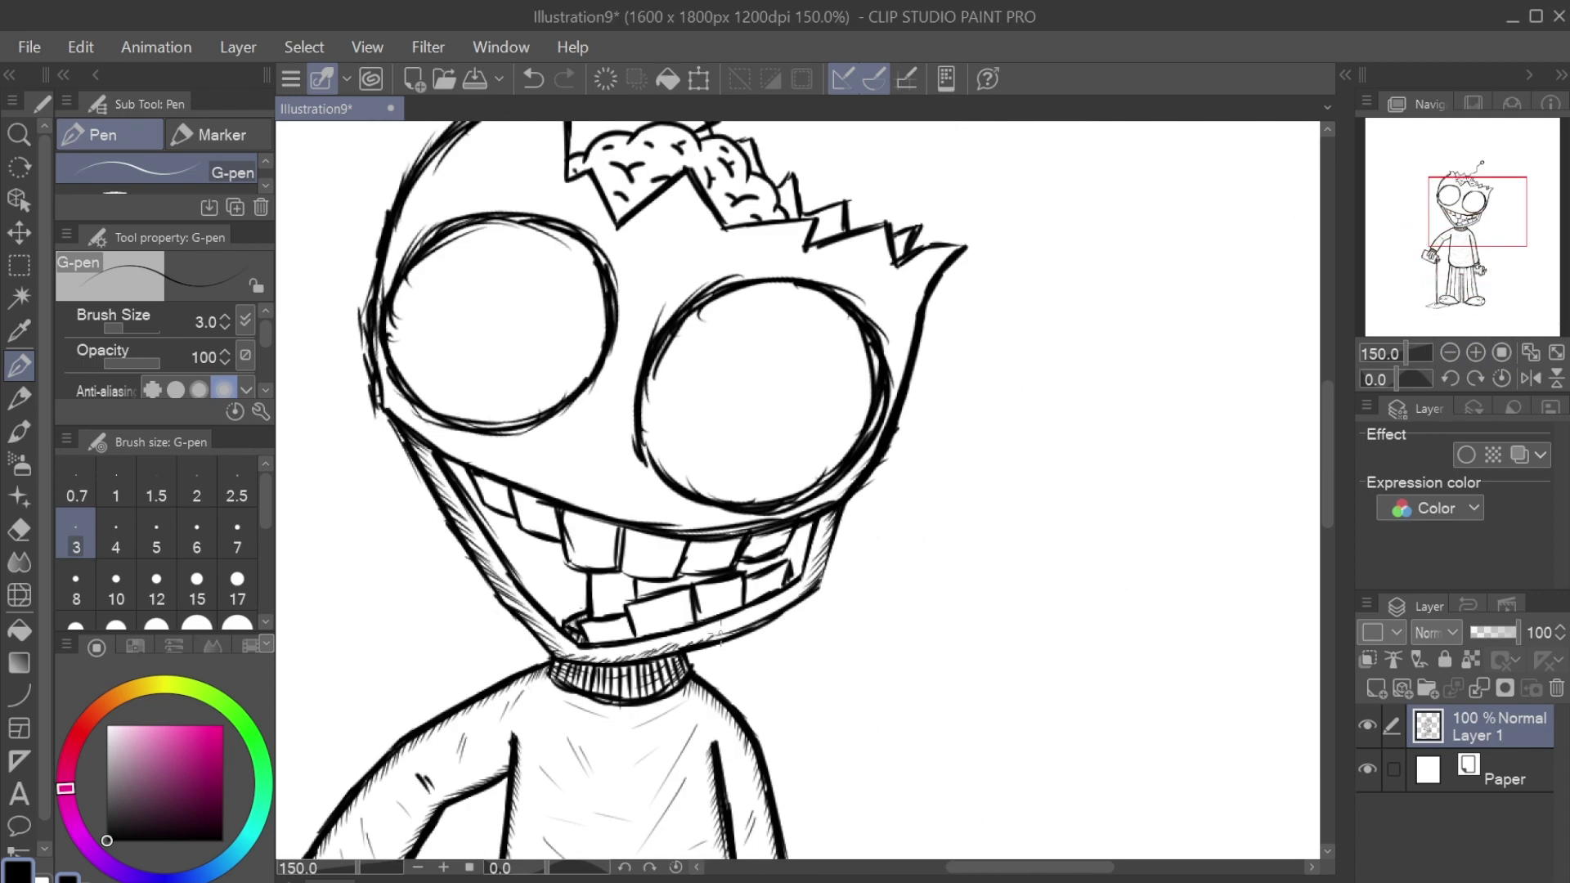
pyautogui.moveTo(773, 563); pyautogui.dragTo(790, 588)
pyautogui.moveTo(640, 590); pyautogui.dragTo(697, 622)
pyautogui.moveTo(710, 536); pyautogui.dragTo(736, 565)
pyautogui.moveTo(630, 528); pyautogui.dragTo(683, 574)
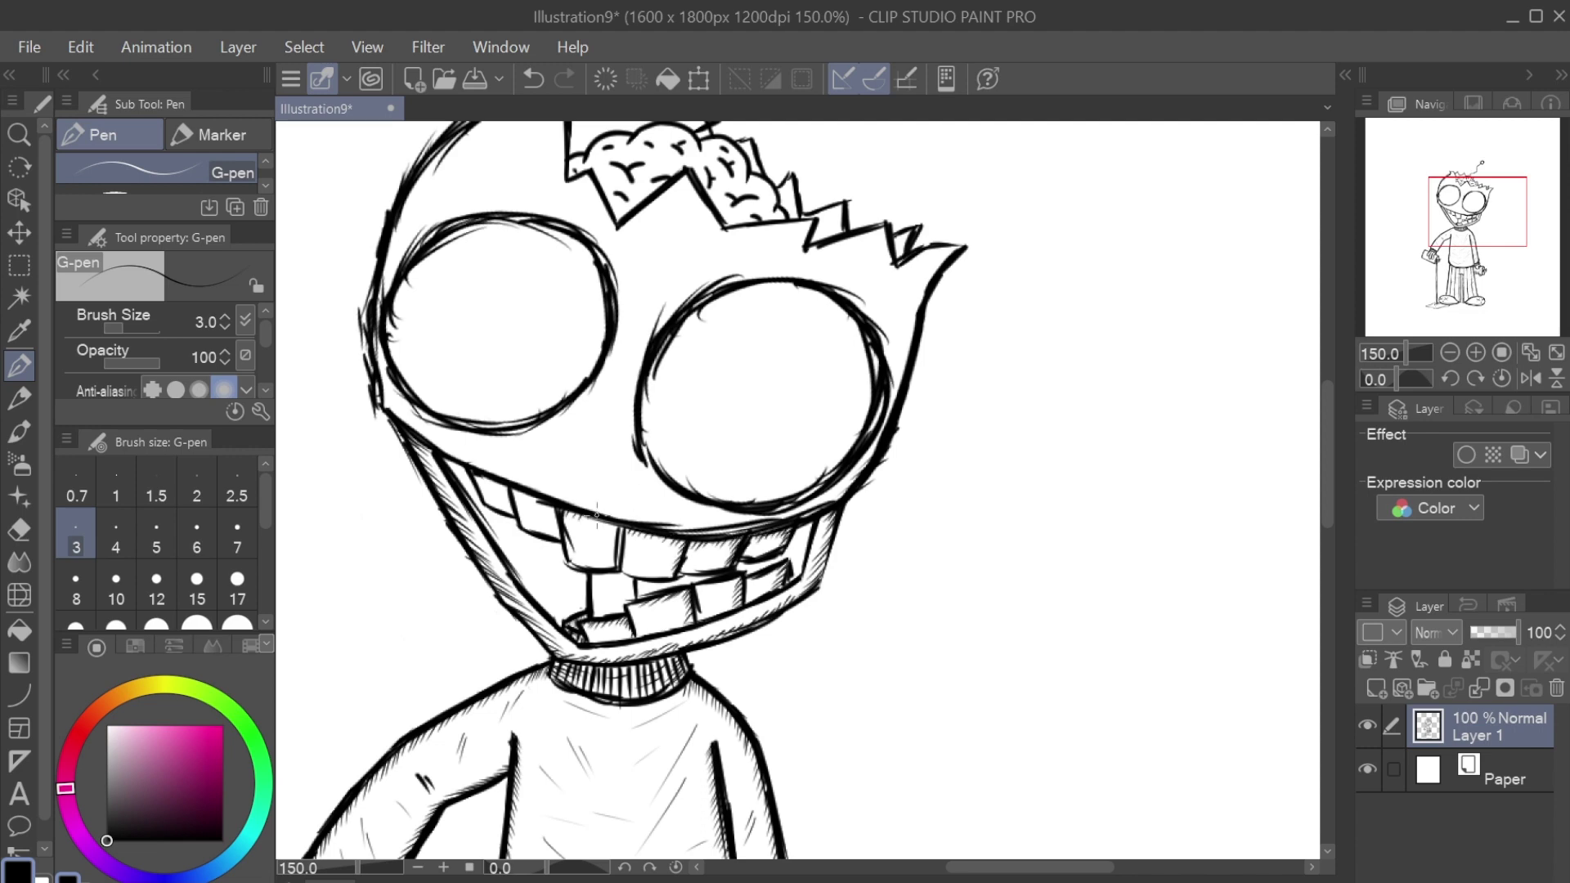
# Step: Hatch the remaining teeth, including horizontal lines on the narrow one in the gap, and set the pen size to 6
pyautogui.moveTo(582, 515); pyautogui.dragTo(631, 611)
pyautogui.click(196, 536)
pyautogui.scroll(-3, 941, 711)
pyautogui.click(1476, 353)
pyautogui.click(1476, 353)
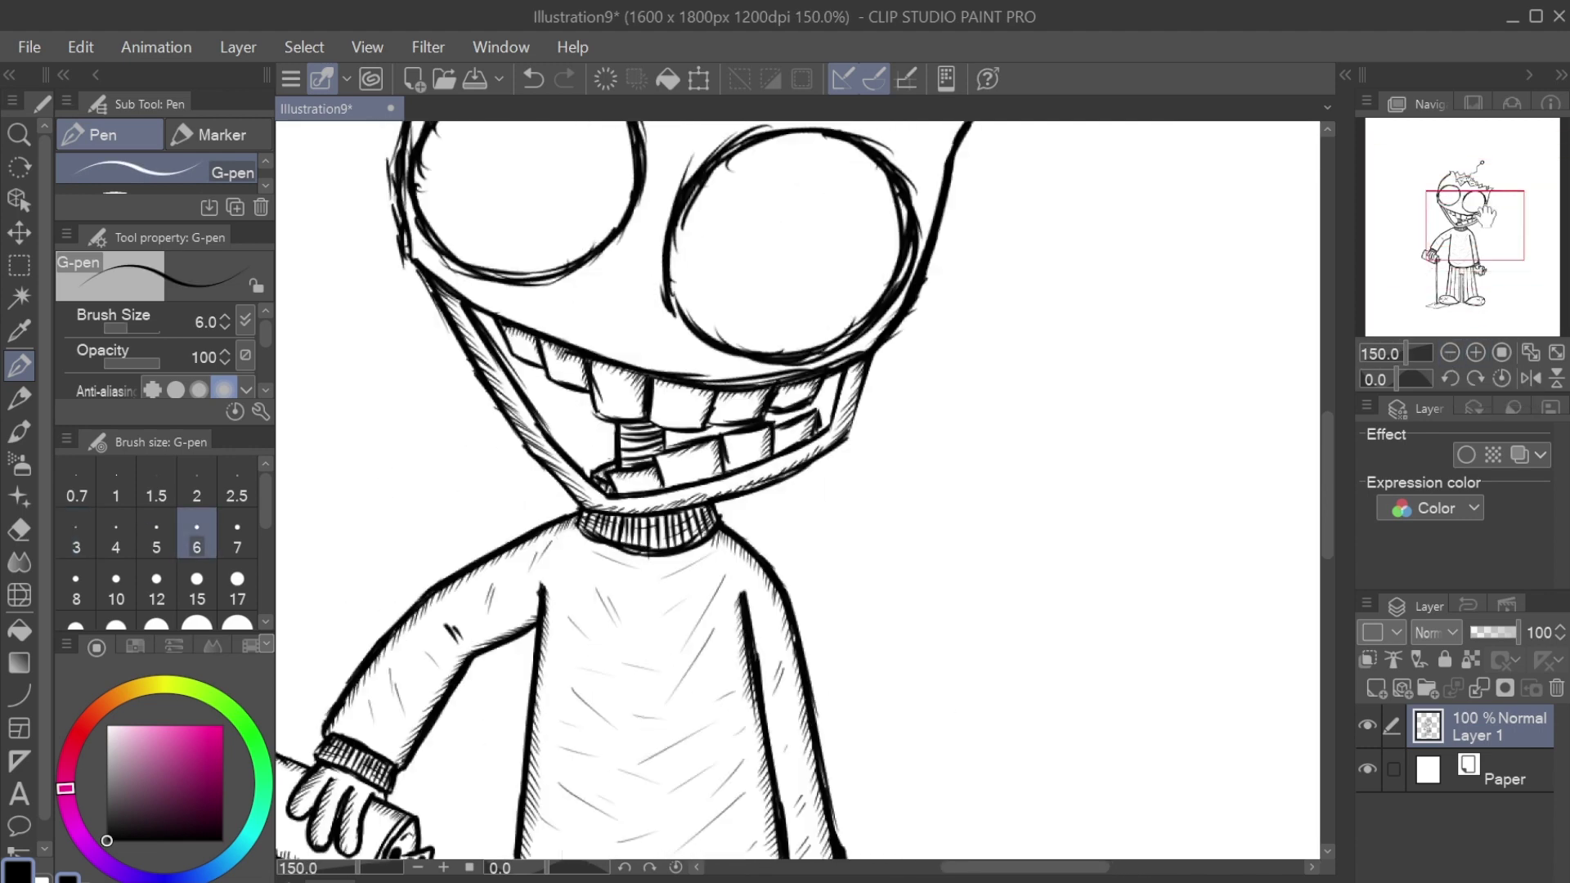
# Step: With the pen size set to 3, hatch both sides of the head and the jagged inner pieces of the cracked skull
pyautogui.click(76, 536)
pyautogui.moveTo(442, 327); pyautogui.dragTo(458, 396)
pyautogui.moveTo(491, 216); pyautogui.dragTo(534, 151)
pyautogui.moveTo(573, 266); pyautogui.dragTo(577, 213)
pyautogui.moveTo(595, 255); pyautogui.dragTo(611, 293)
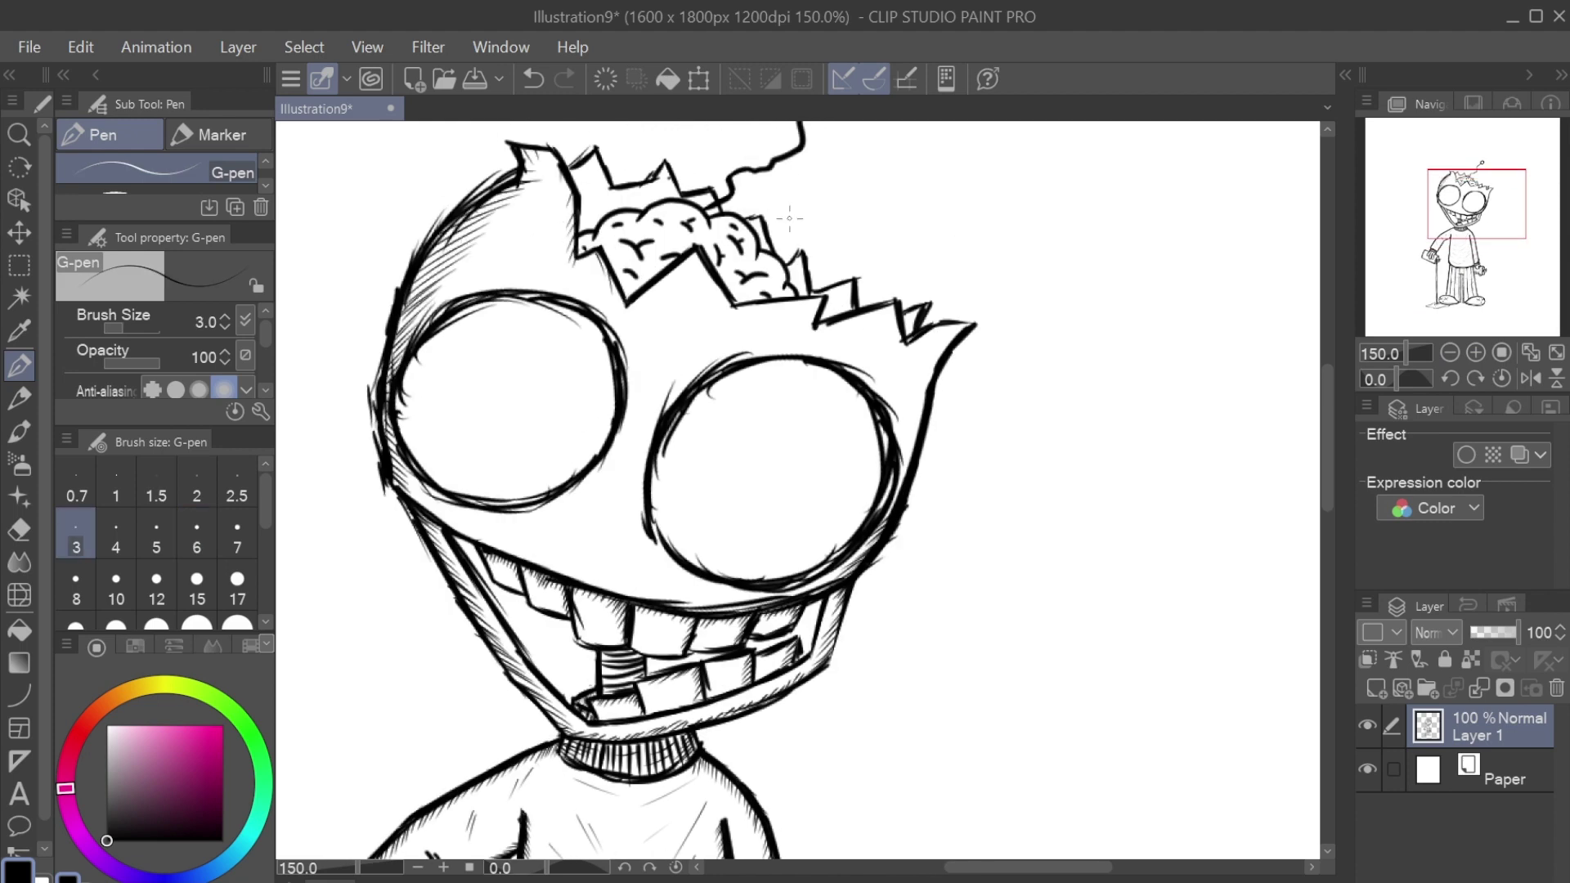
pyautogui.moveTo(908, 458)
pyautogui.mouseDown()
pyautogui.moveTo(951, 335)
pyautogui.moveTo(814, 327)
pyautogui.mouseUp()
pyautogui.moveTo(728, 309); pyautogui.dragTo(820, 299)
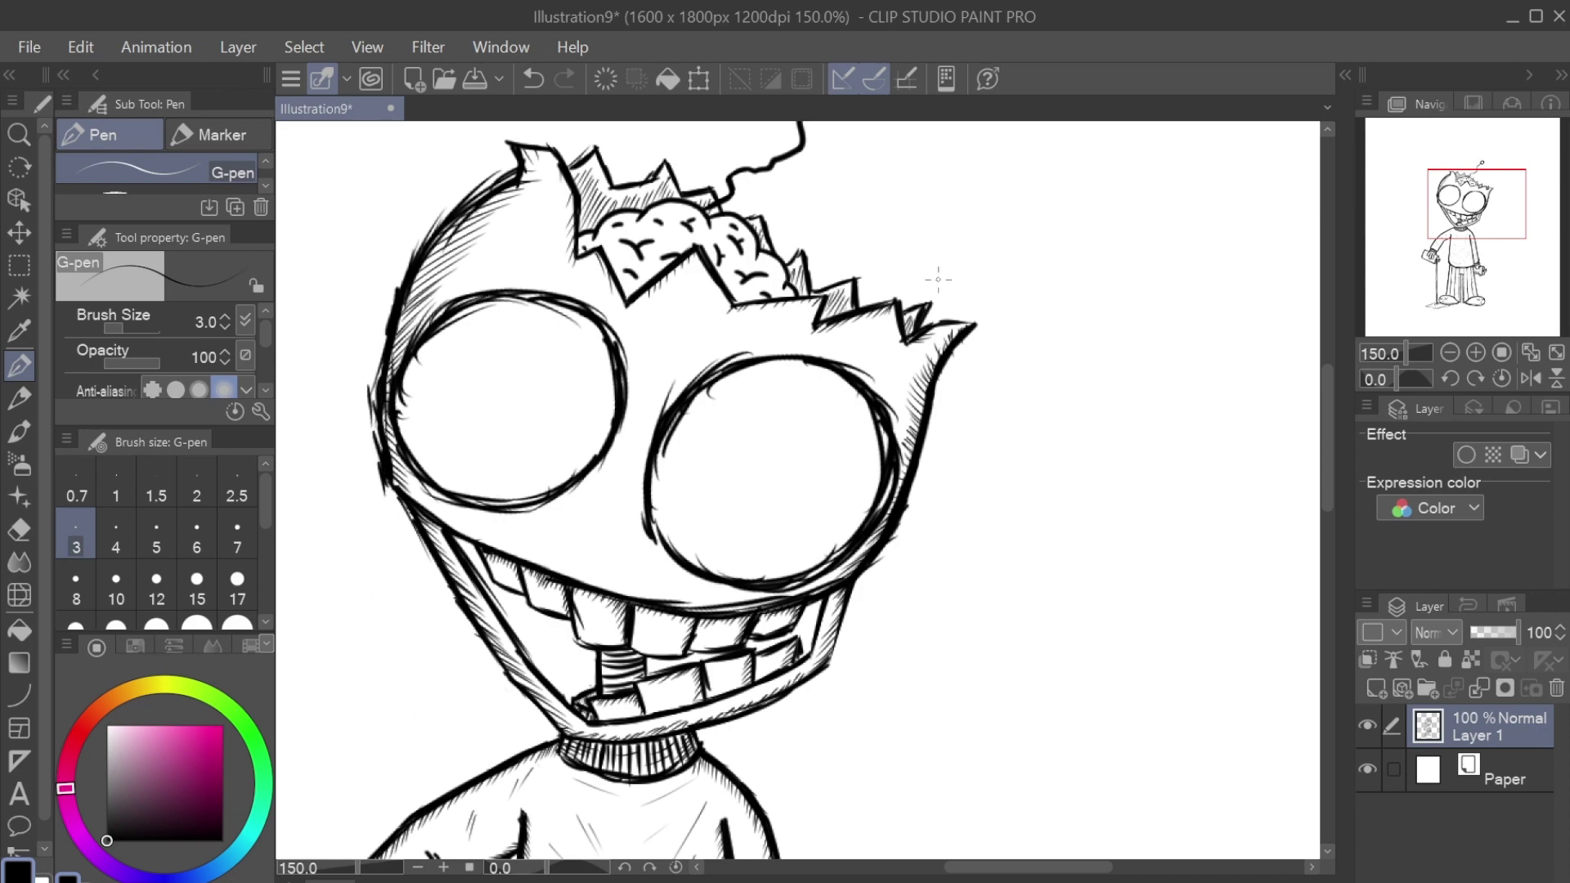
# Step: Add fine shading strokes to the folds of the exposed brain
pyautogui.scroll(-5, 938, 279)
pyautogui.scroll(6, 938, 279)
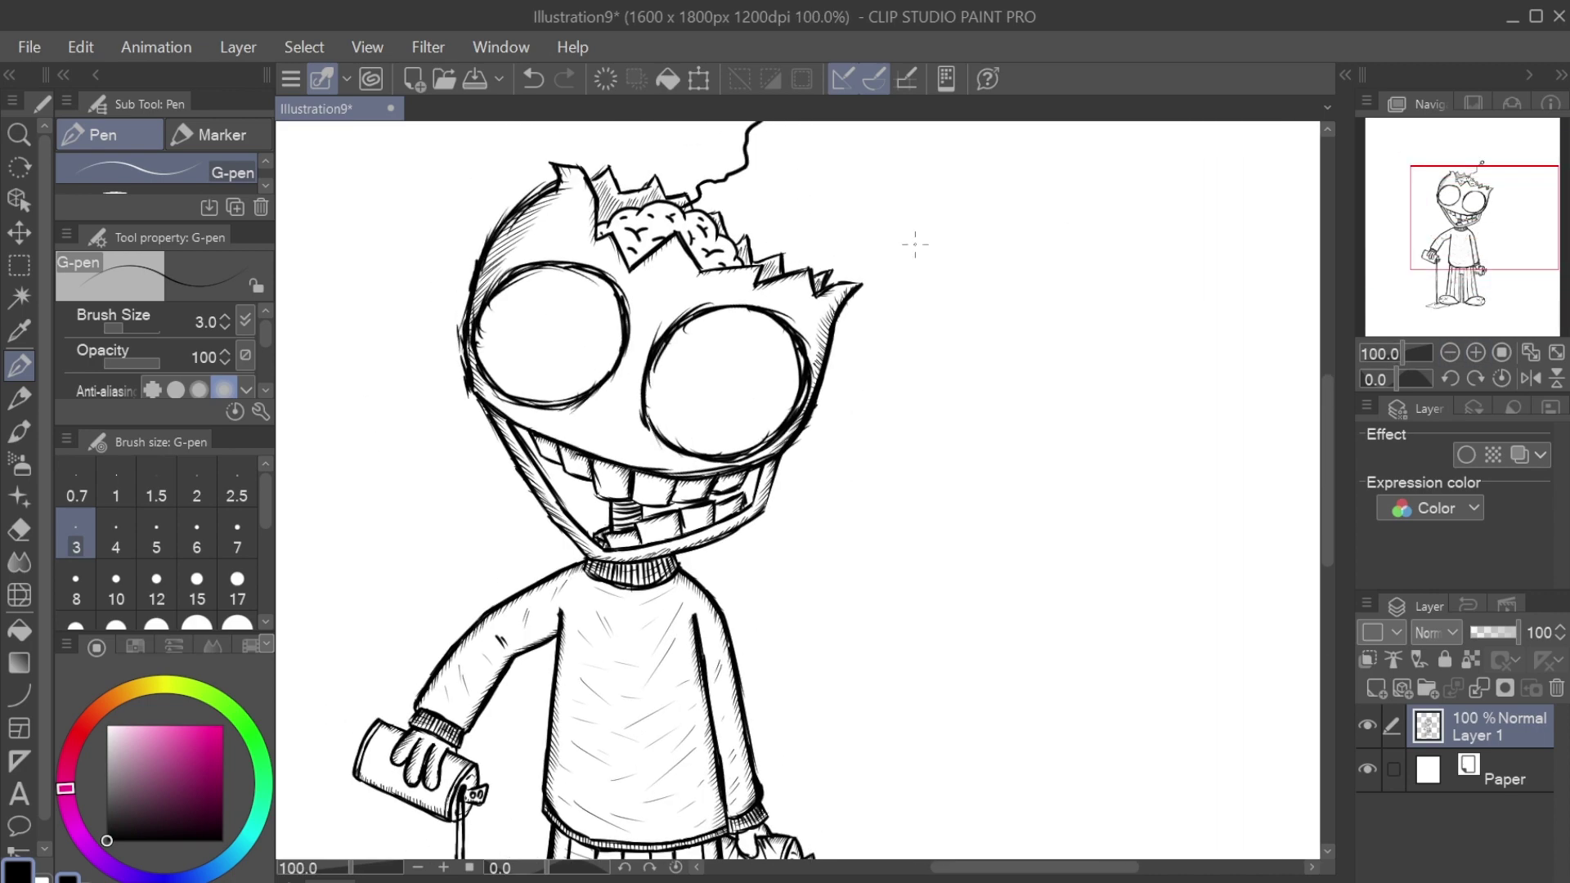
pyautogui.scroll(-3, 916, 244)
pyautogui.scroll(5, 417, 585)
pyautogui.scroll(5, 948, 687)
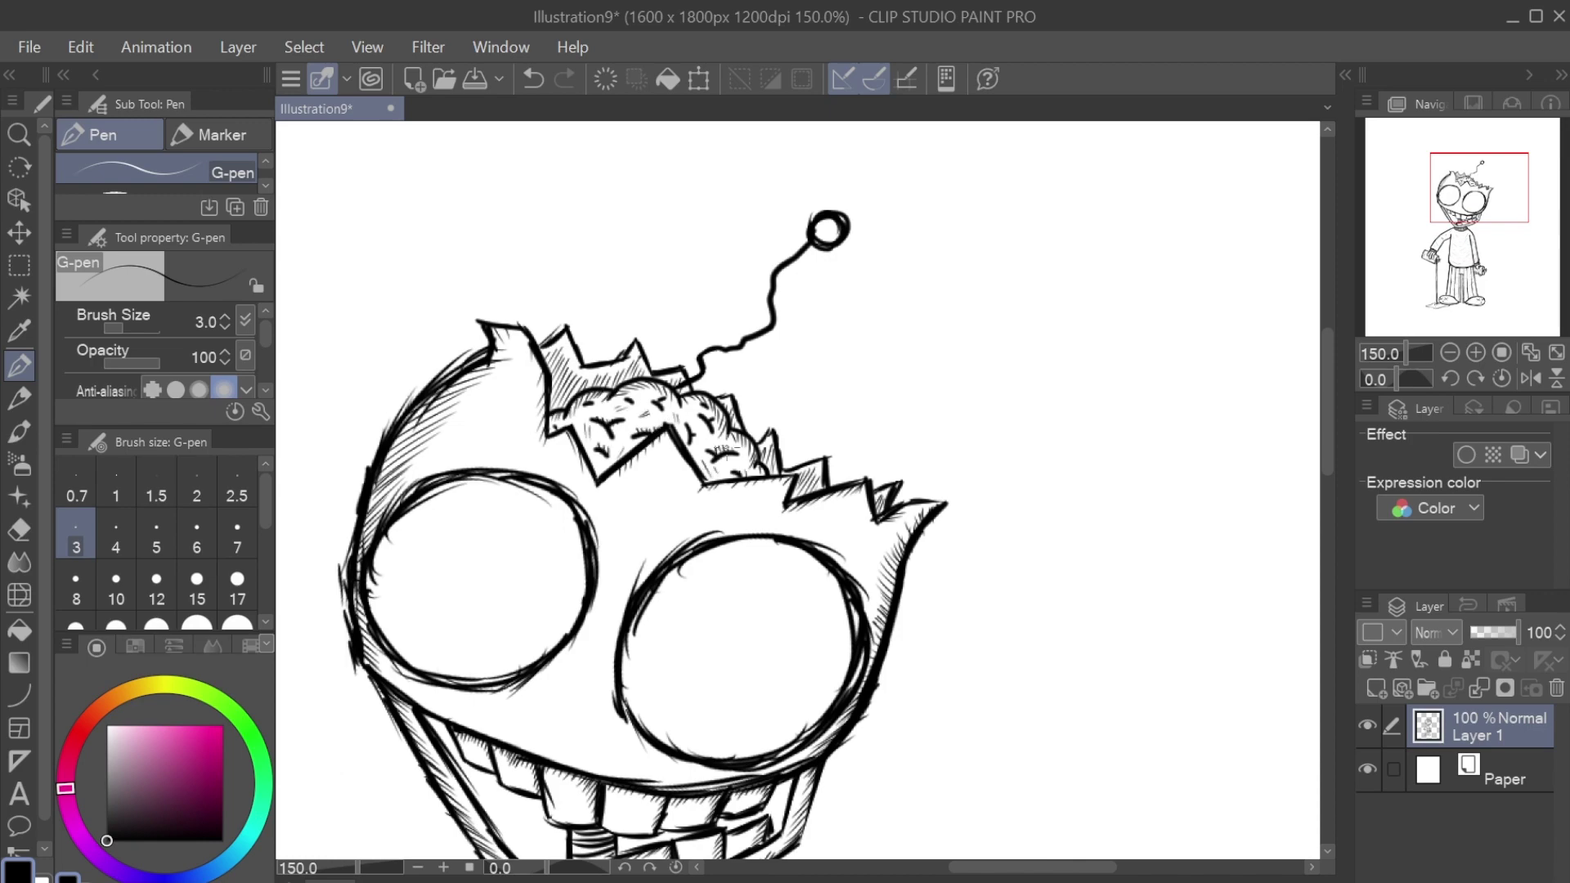
# Step: Erase the stray line ends around the head outline and eyes, and touch up the contours with the pen
pyautogui.scroll(-1, 791, 352)
pyautogui.press('e')
pyautogui.press('p')
pyautogui.scroll(3, 792, 352)
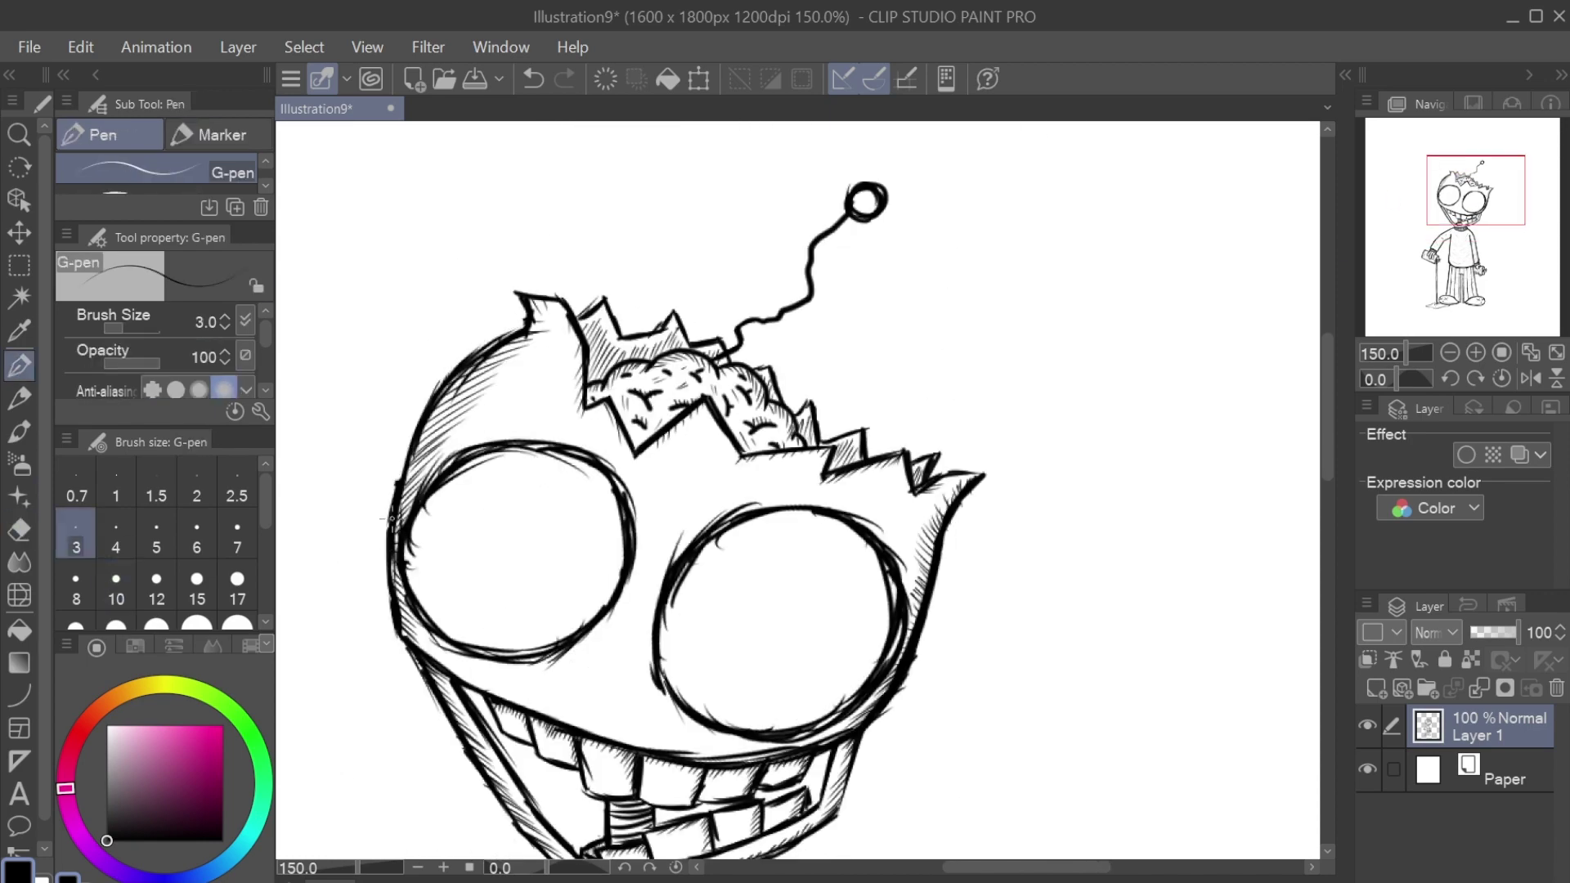
pyautogui.scroll(-8, 1451, 354)
pyautogui.click(1451, 353)
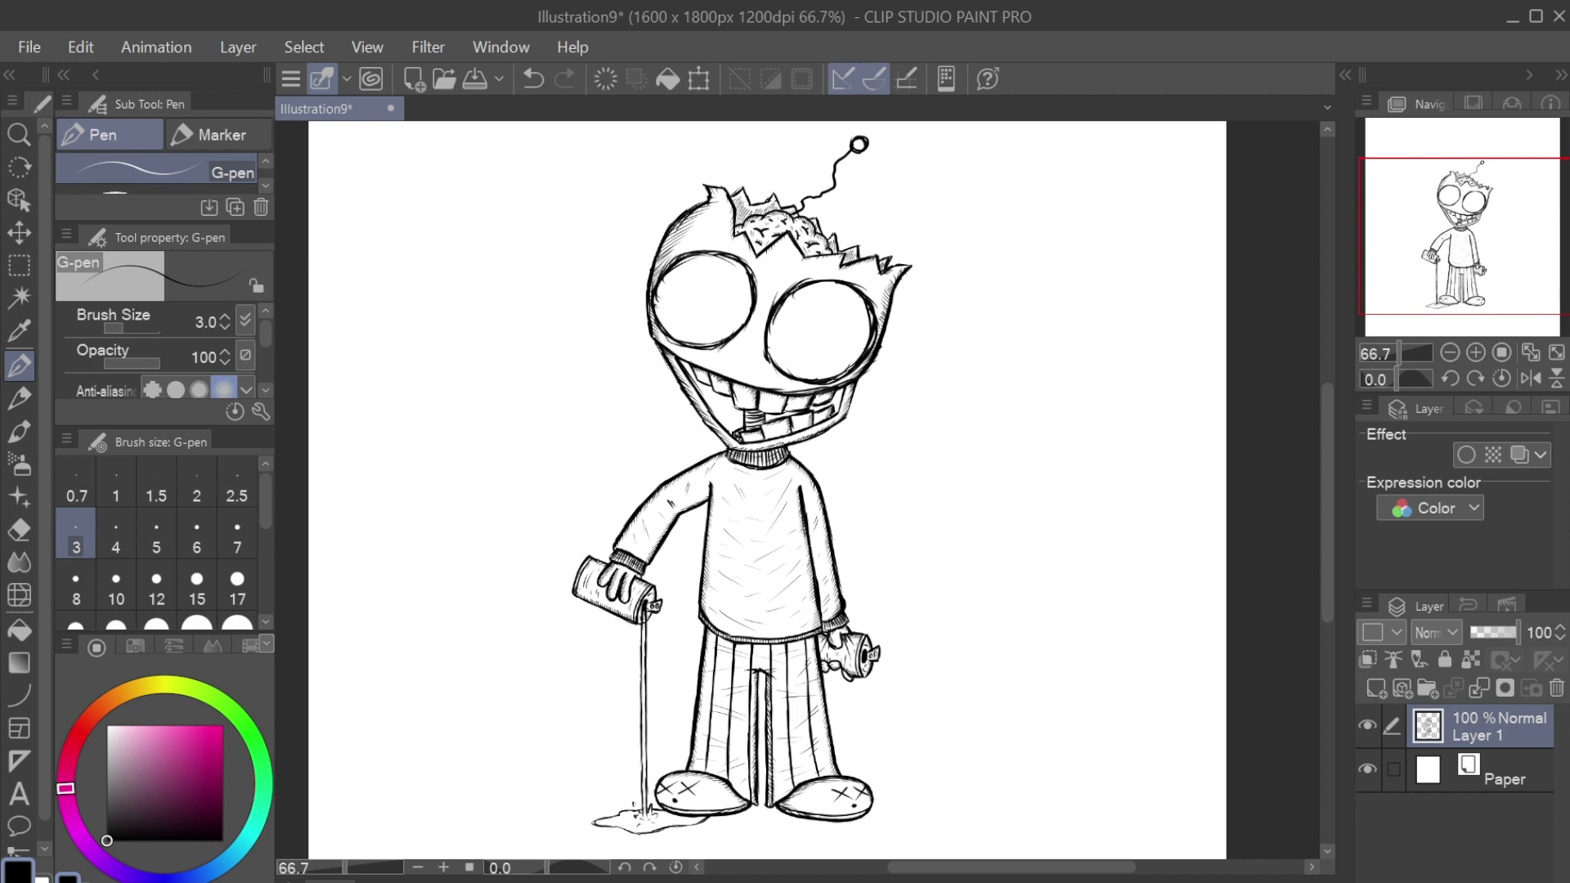
pyautogui.scroll(4, 736, 532)
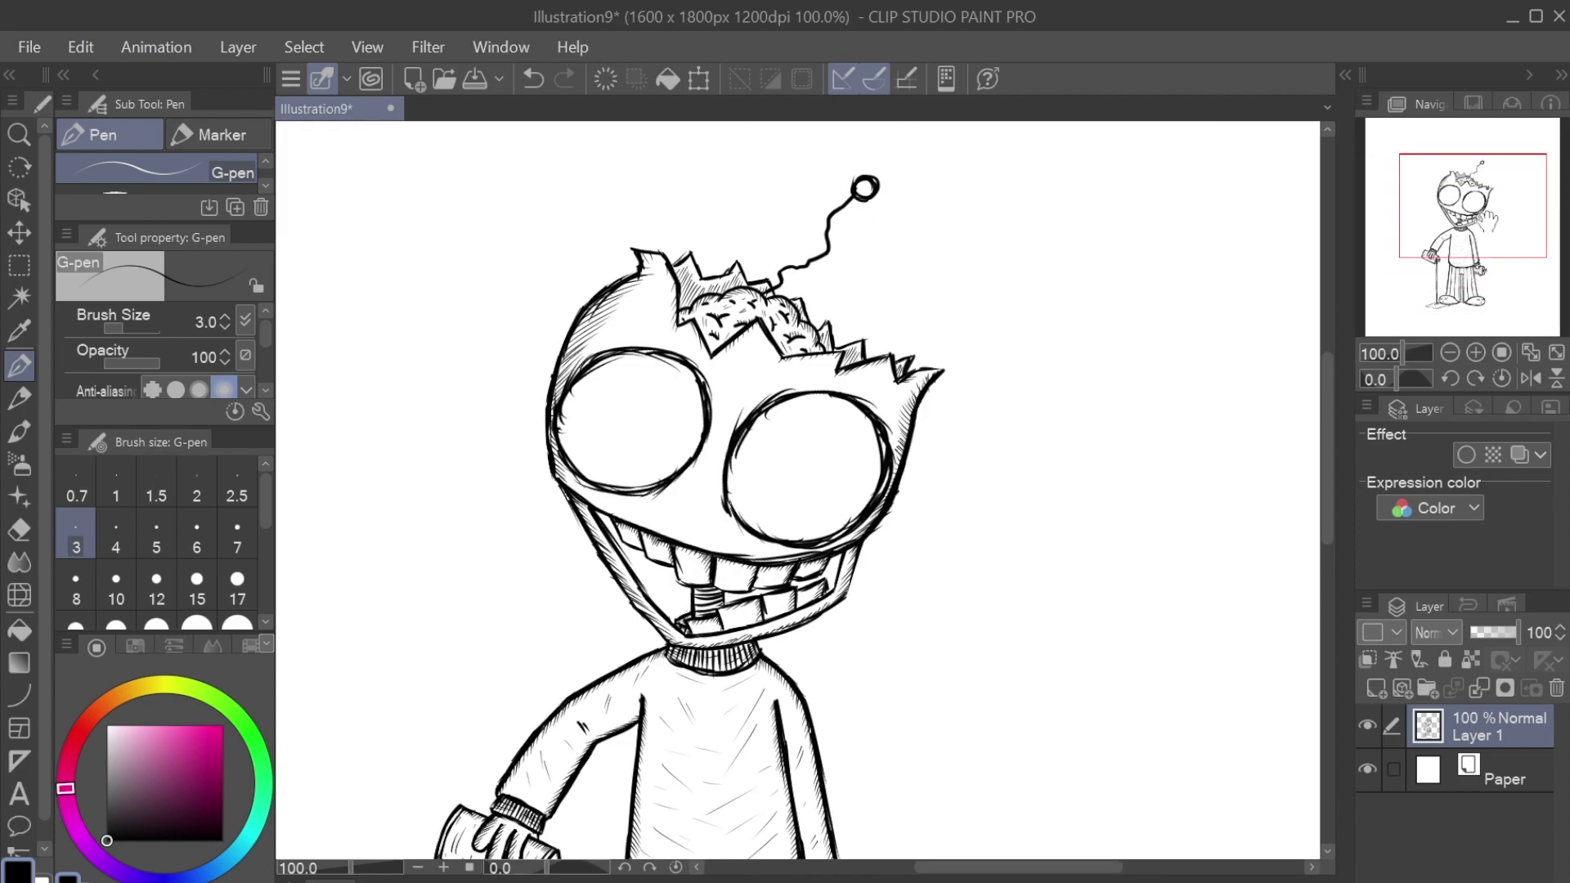
pyautogui.press('e')
pyautogui.press('p')
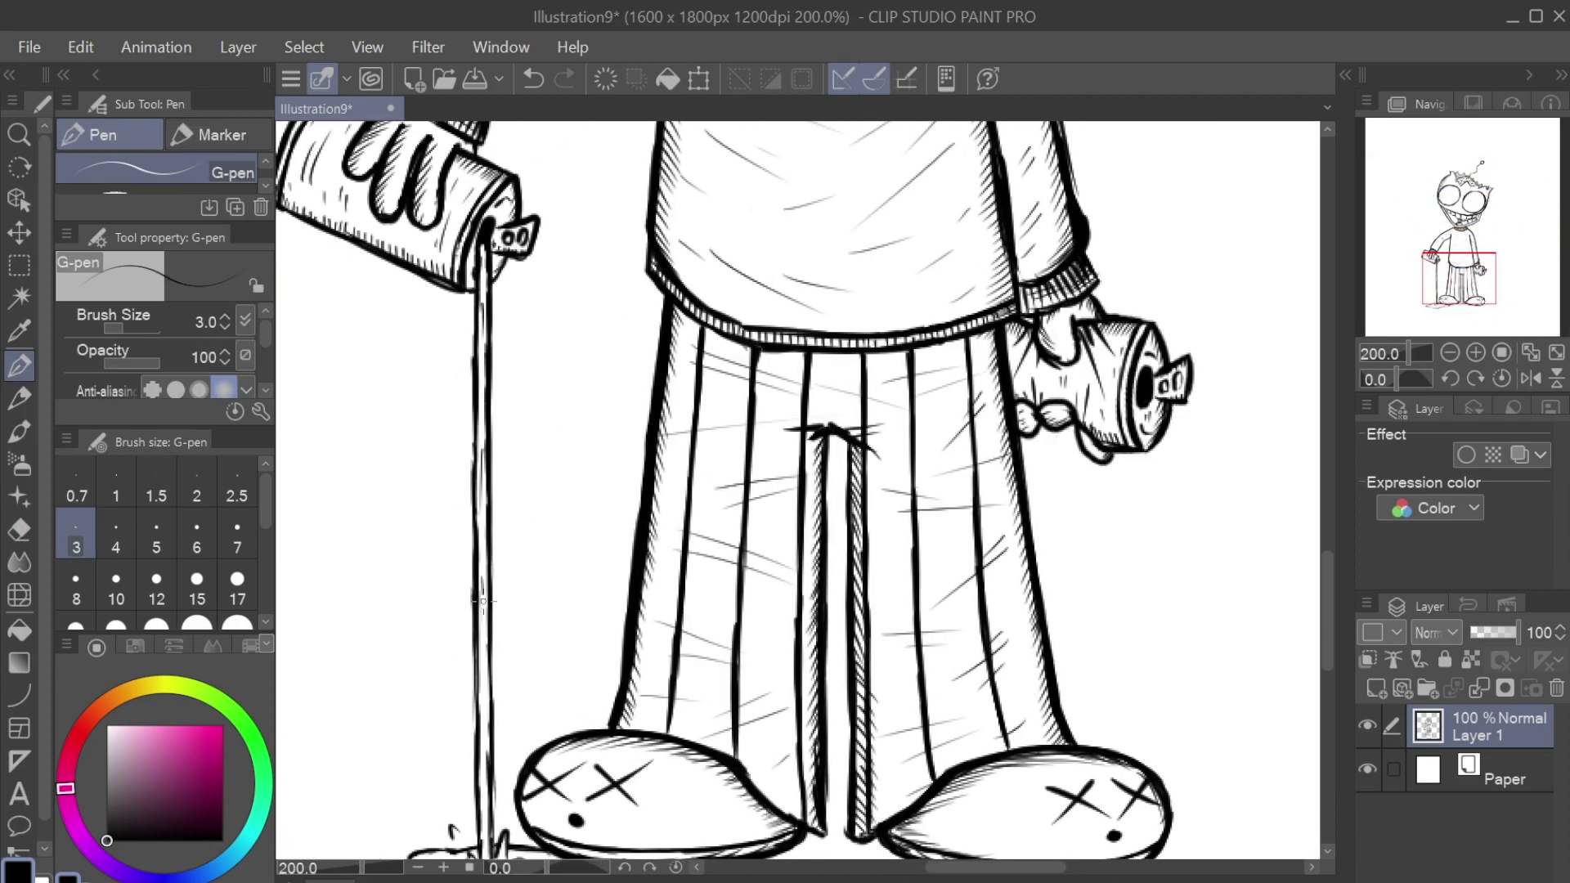
# Step: Add short, light texture strokes to the surfaces of both shoes
pyautogui.scroll(-1, 798, 491)
pyautogui.scroll(1, 797, 491)
pyautogui.scroll(-2, 797, 490)
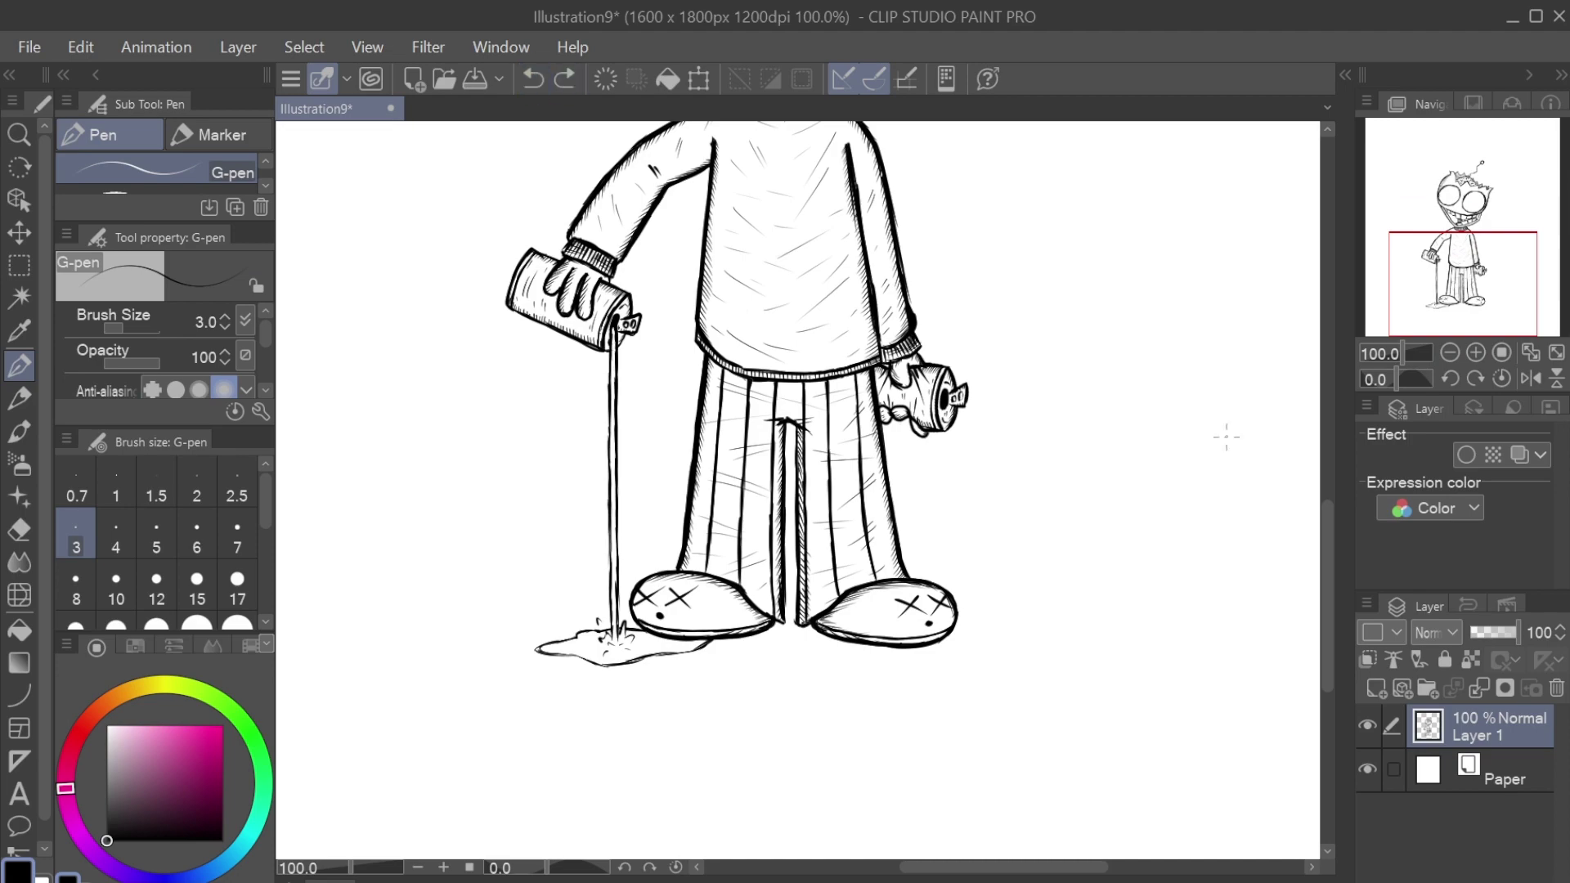
pyautogui.scroll(2, 923, 573)
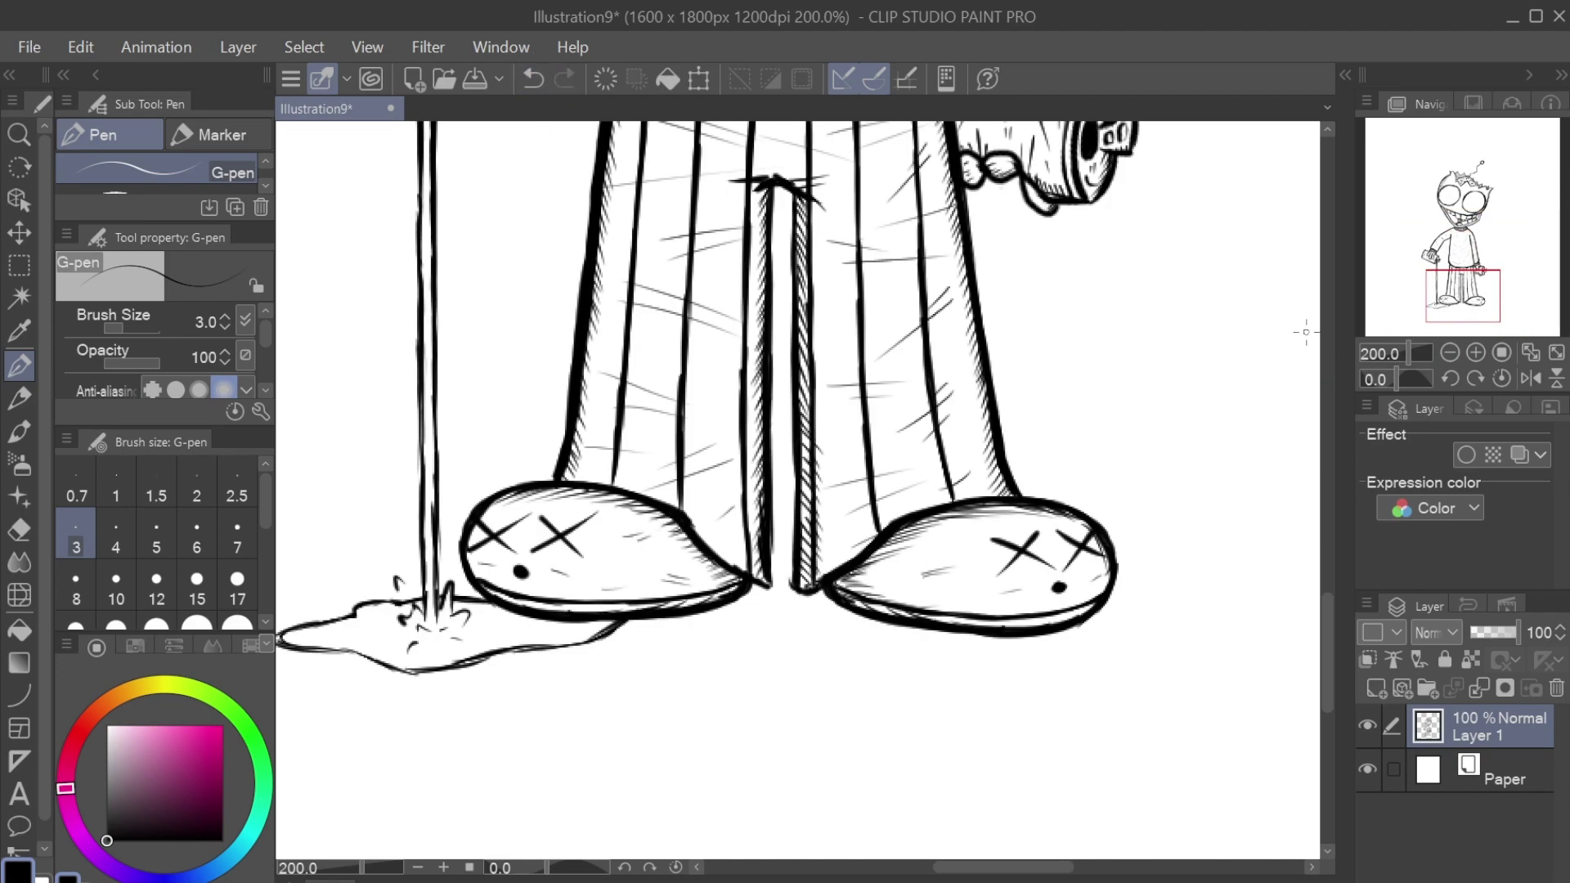
# Step: Select the whole character with a rectangular selection and move it slightly lower on the canvas
pyautogui.moveTo(1464, 296); pyautogui.dragTo(1464, 186)
pyautogui.scroll(-5, 1463, 245)
pyautogui.press('m')
pyautogui.hotkey('ctrl', 't')
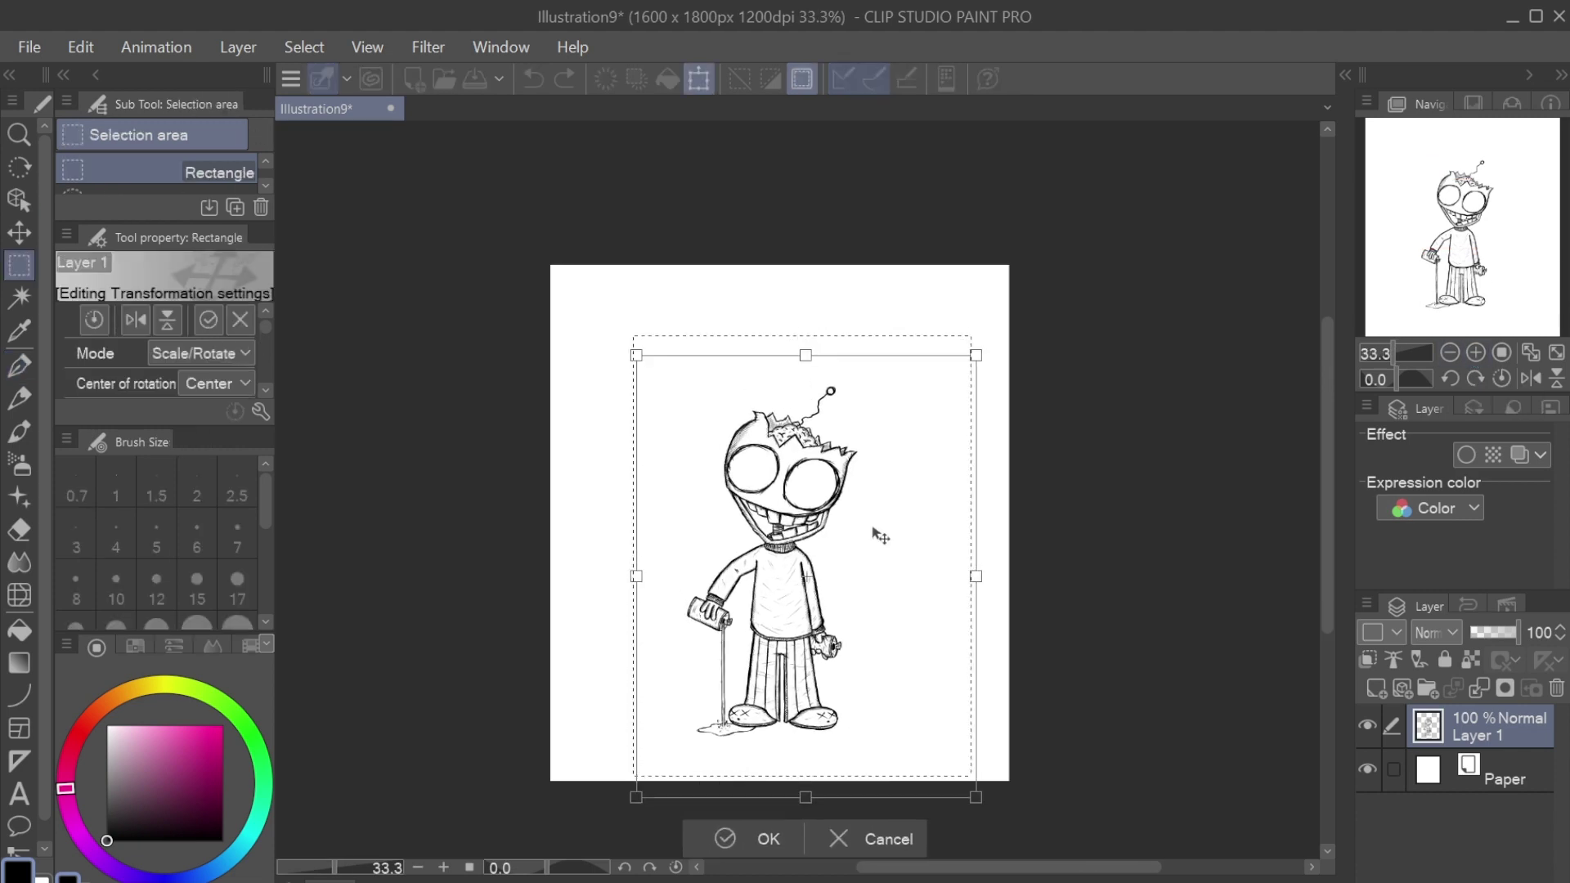
pyautogui.press('Escape')
pyautogui.moveTo(617, 373); pyautogui.dragTo(973, 781)
pyautogui.hotkey('ctrl', 't')
pyautogui.press('Return')
pyautogui.scroll(5, 785, 475)
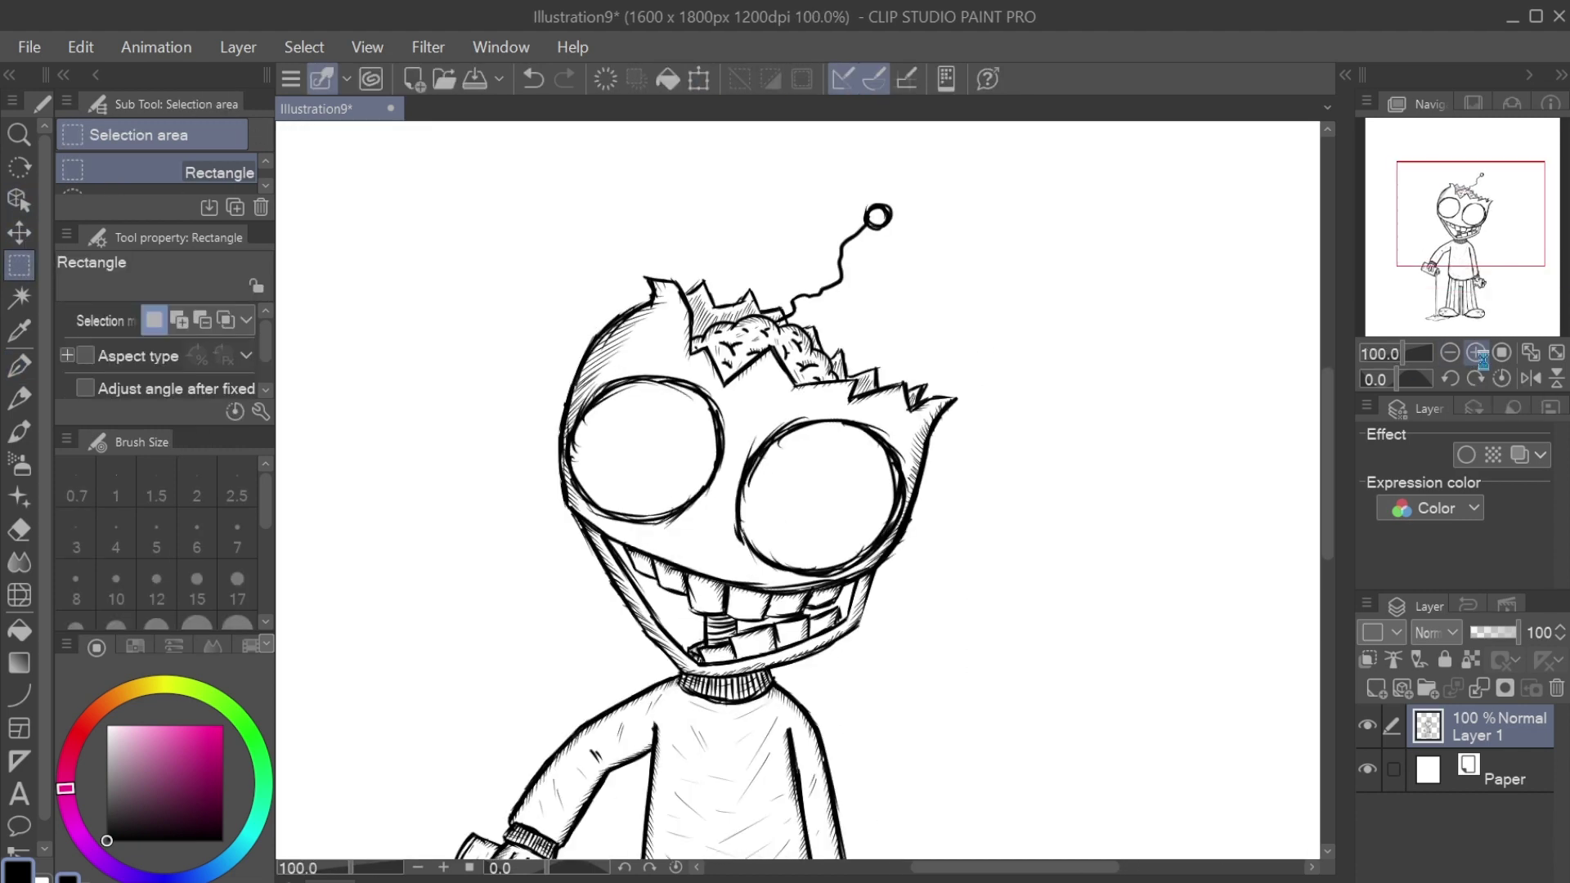
# Step: Paint both trouser legs dark red using the Round watercolor brush at size 12
pyautogui.moveTo(1464, 205); pyautogui.dragTo(1464, 290)
pyautogui.press('b')
pyautogui.click(82, 726)
pyautogui.click(222, 754)
pyautogui.click(196, 585)
pyautogui.moveTo(705, 683)
pyautogui.mouseDown()
pyautogui.moveTo(724, 748)
pyautogui.moveTo(647, 490)
pyautogui.moveTo(704, 393)
pyautogui.moveTo(865, 456)
pyautogui.moveTo(871, 638)
pyautogui.moveTo(817, 719)
pyautogui.moveTo(777, 442)
pyautogui.moveTo(846, 614)
pyautogui.moveTo(704, 654)
pyautogui.moveTo(712, 736)
pyautogui.moveTo(646, 532)
pyautogui.moveTo(694, 439)
pyautogui.moveTo(654, 385)
pyautogui.moveTo(879, 655)
pyautogui.moveTo(769, 719)
pyautogui.moveTo(820, 672)
pyautogui.moveTo(818, 409)
pyautogui.mouseUp()
pyautogui.click(533, 78)
pyautogui.click(156, 585)
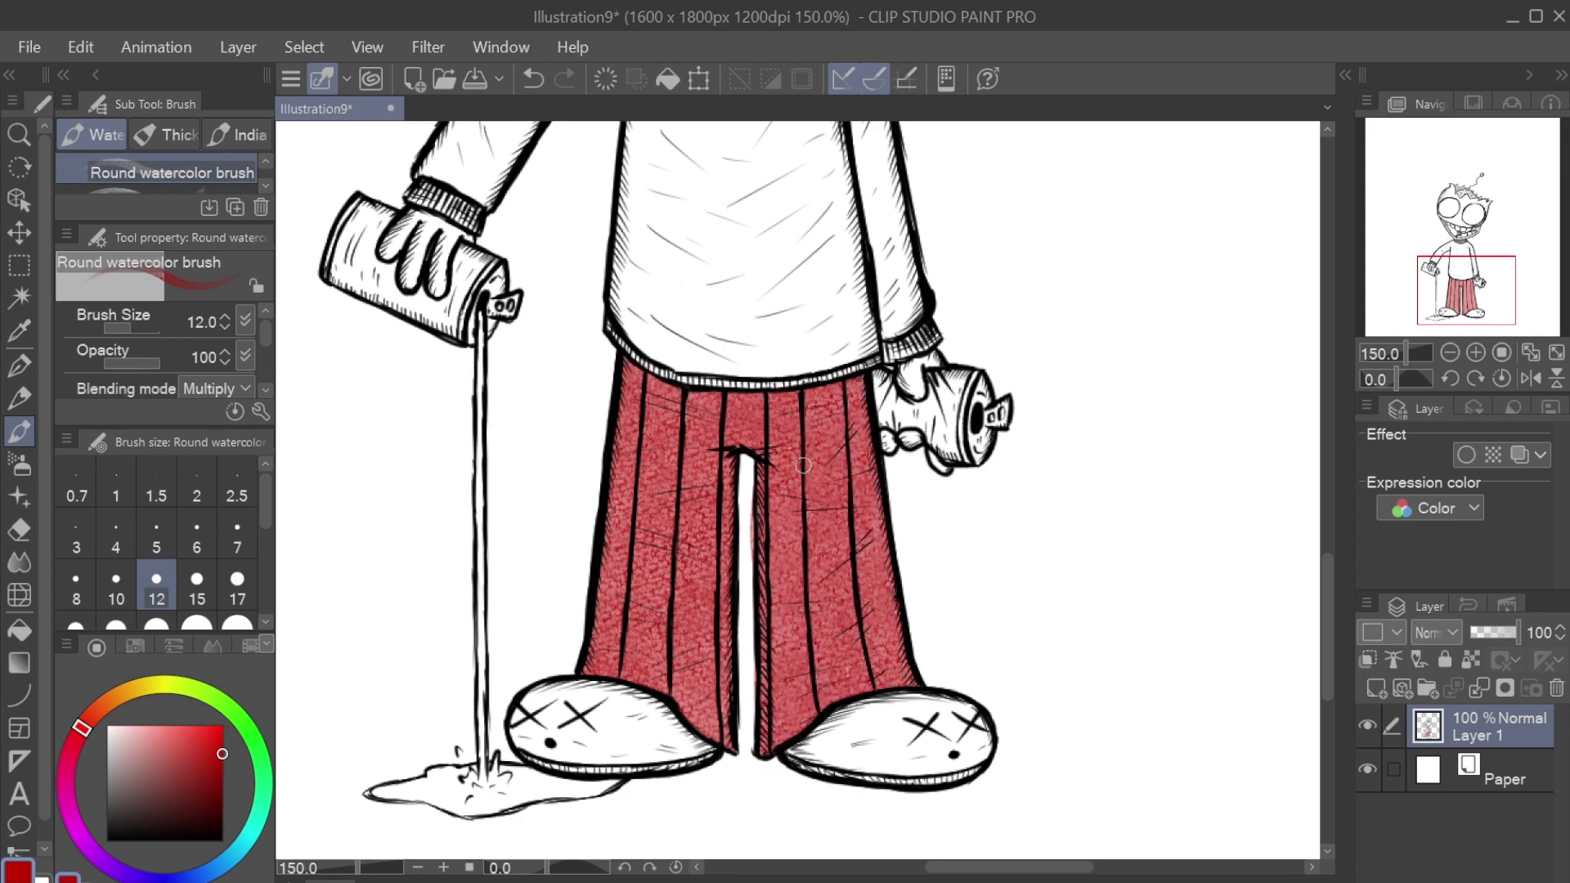
# Step: Deepen the red of the trousers with a second watercolor pass over both legs
pyautogui.moveTo(704, 413)
pyautogui.mouseDown()
pyautogui.moveTo(806, 466)
pyautogui.moveTo(851, 605)
pyautogui.moveTo(851, 474)
pyautogui.mouseUp()
pyautogui.moveTo(858, 474); pyautogui.dragTo(900, 654)
pyautogui.hotkey('ctrl', 'z')
pyautogui.moveTo(819, 714)
pyautogui.mouseDown()
pyautogui.moveTo(891, 368)
pyautogui.moveTo(842, 638)
pyautogui.moveTo(851, 393)
pyautogui.moveTo(753, 502)
pyautogui.moveTo(634, 577)
pyautogui.moveTo(703, 376)
pyautogui.moveTo(785, 385)
pyautogui.mouseUp()
pyautogui.hotkey('ctrl', '-')
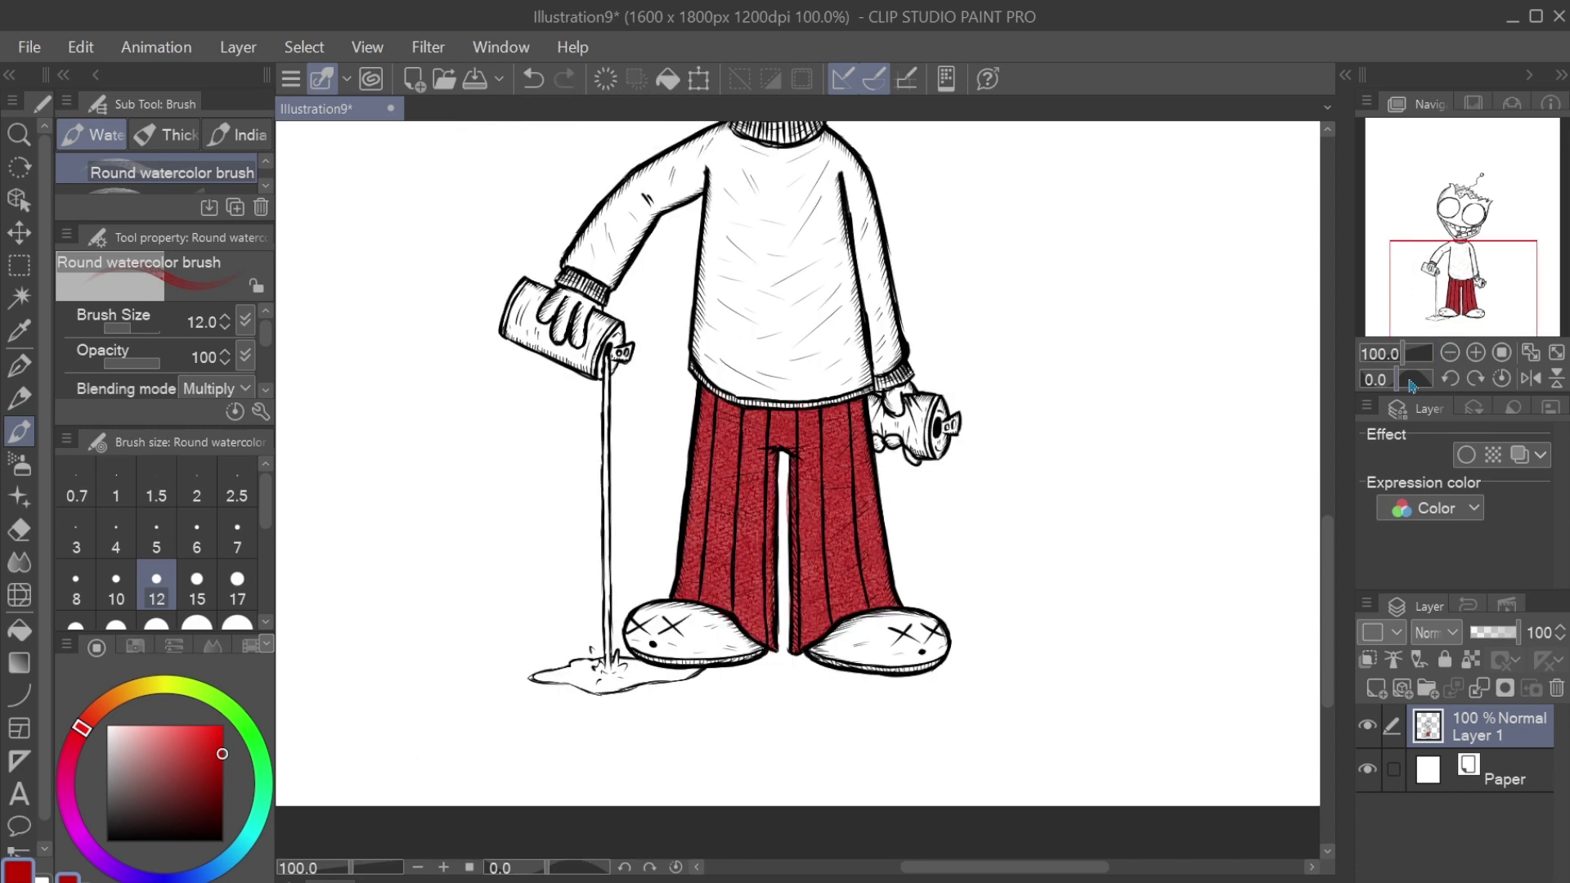
# Step: Shade the edges of both trouser legs with further red strokes using the Round watercolor brush at size 12
pyautogui.hotkey('ctrl', '+')
pyautogui.hotkey('ctrl', 'z')
pyautogui.moveTo(720, 703)
pyautogui.mouseDown()
pyautogui.moveTo(642, 627)
pyautogui.moveTo(656, 412)
pyautogui.moveTo(709, 374)
pyautogui.moveTo(885, 397)
pyautogui.moveTo(940, 657)
pyautogui.moveTo(802, 717)
pyautogui.moveTo(796, 688)
pyautogui.moveTo(880, 531)
pyautogui.moveTo(773, 405)
pyautogui.moveTo(808, 404)
pyautogui.moveTo(672, 364)
pyautogui.mouseUp()
pyautogui.moveTo(899, 356); pyautogui.dragTo(932, 654)
pyautogui.moveTo(790, 430)
pyautogui.mouseDown()
pyautogui.moveTo(817, 720)
pyautogui.moveTo(728, 704)
pyautogui.mouseUp()
pyautogui.moveTo(655, 336); pyautogui.dragTo(630, 620)
pyautogui.hotkey('ctrl', 'z')
pyautogui.hotkey('ctrl', 'y')
pyautogui.click(1450, 352)
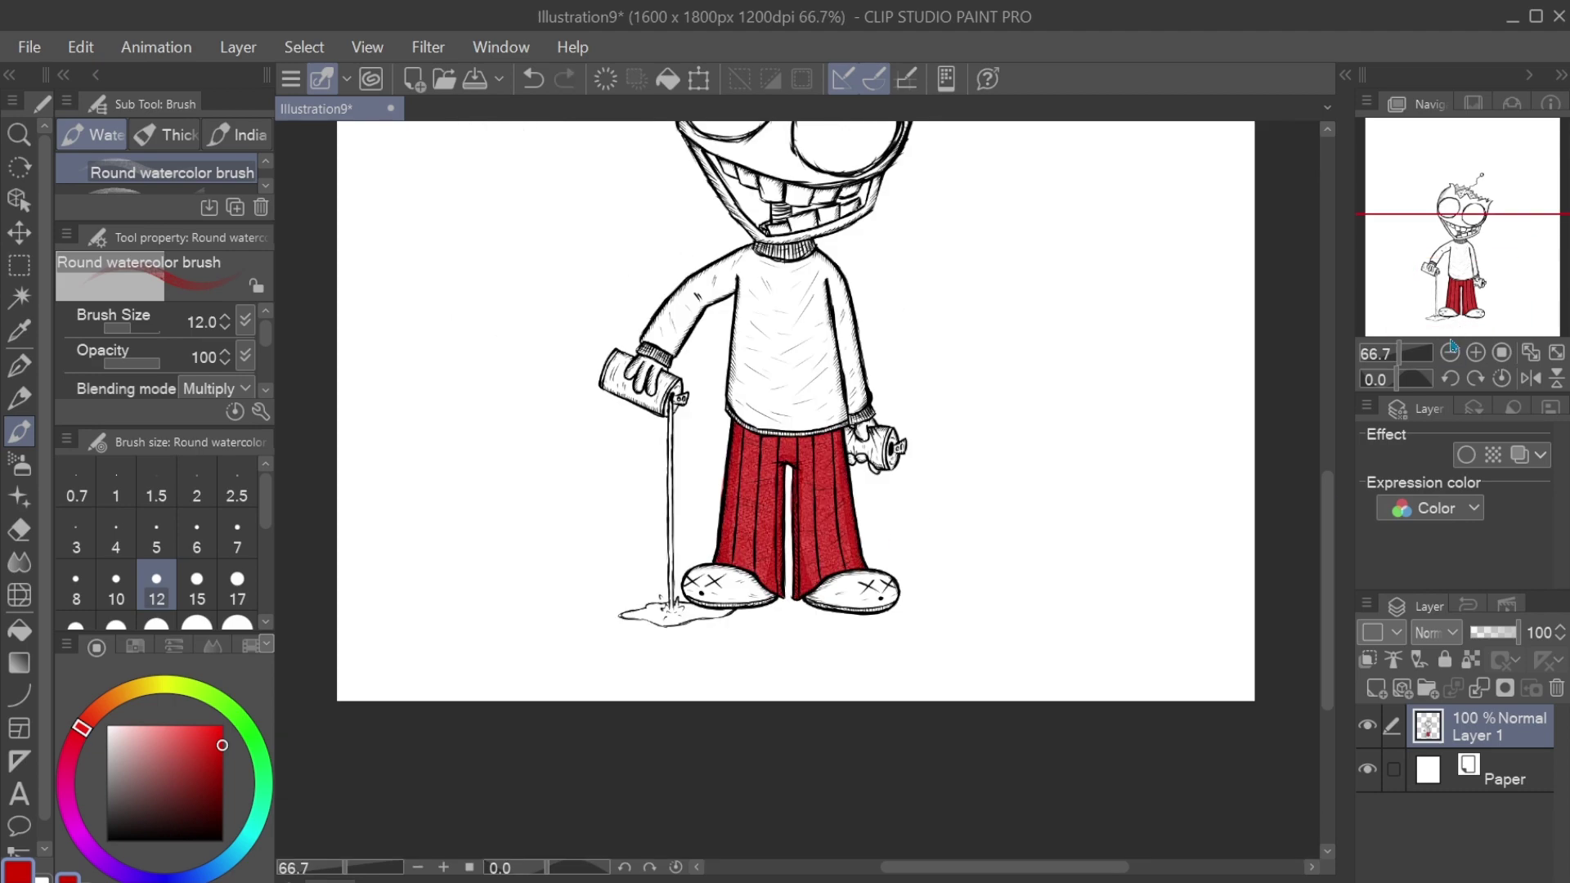
# Step: Add thin black texture strokes across both trouser legs with the G-pen at size 3
pyautogui.click(1476, 353)
pyautogui.press('p')
pyautogui.moveTo(1464, 295); pyautogui.dragTo(1468, 286)
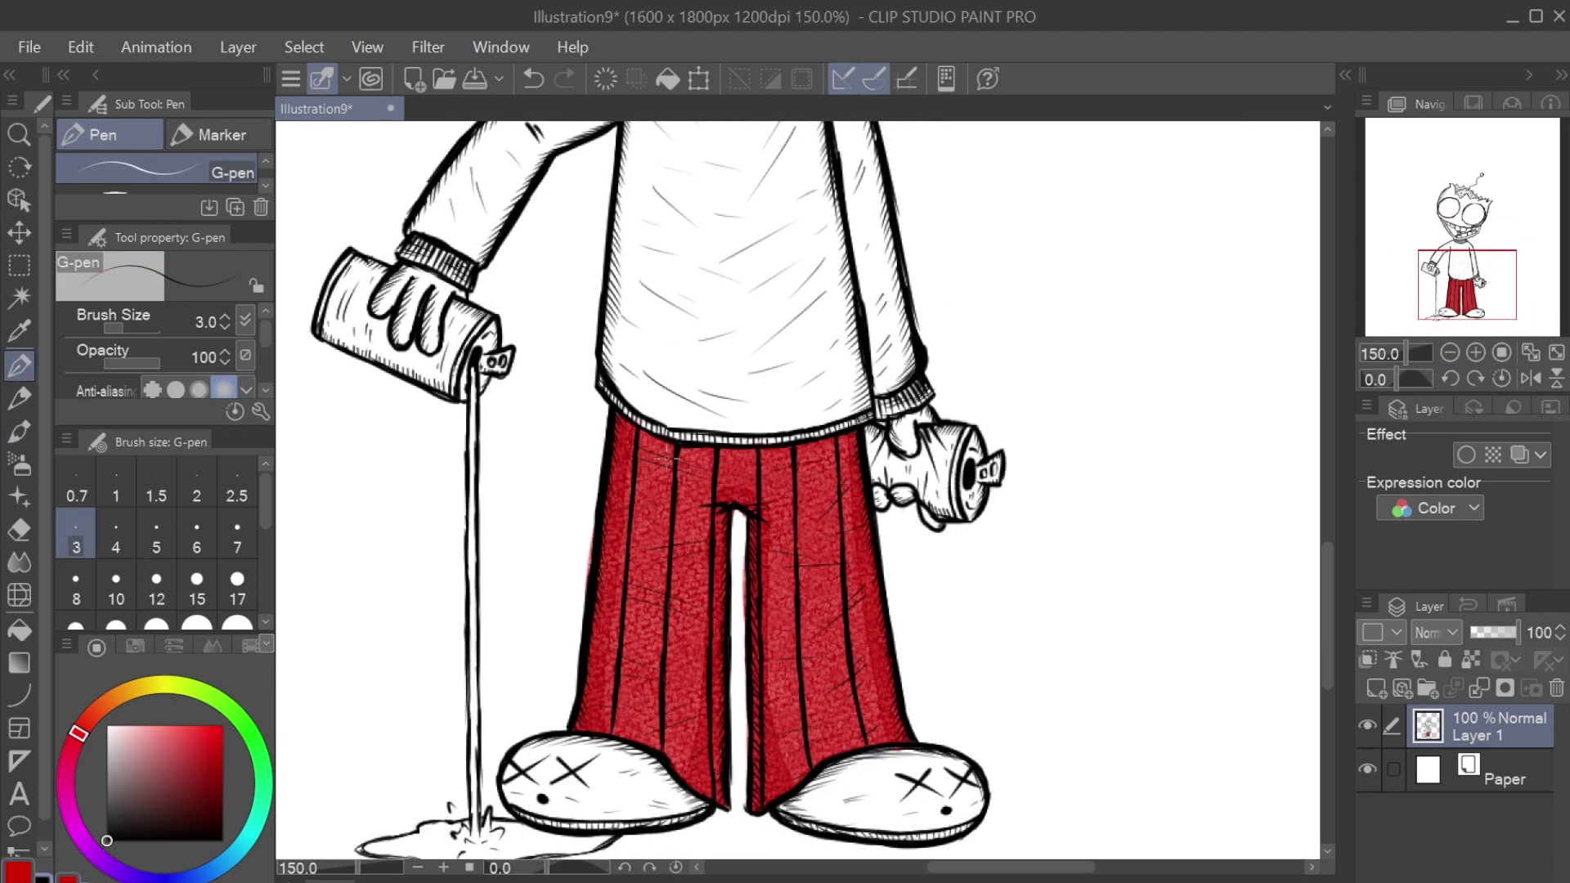
# Step: Draw a black drawstring bow at the centre of the trouser waist with the G-pen at size 6
pyautogui.press(']')
pyautogui.press(']')
pyautogui.press(']')
pyautogui.scroll(1, 740, 458)
pyautogui.hotkey('ctrl', 'z')
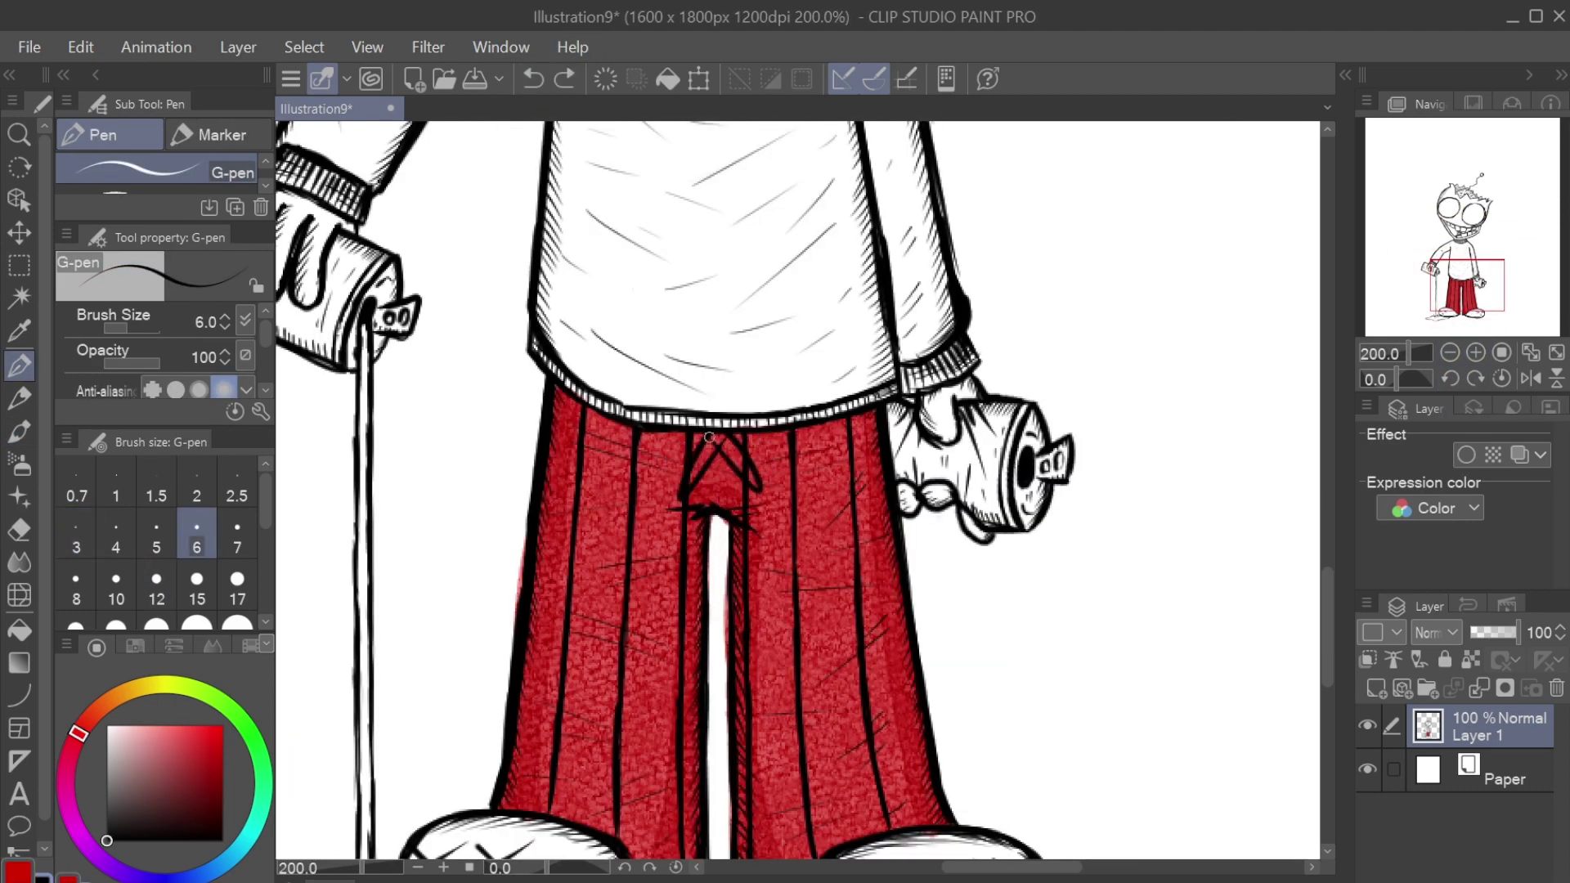
pyautogui.click(1455, 360)
pyautogui.click(1454, 363)
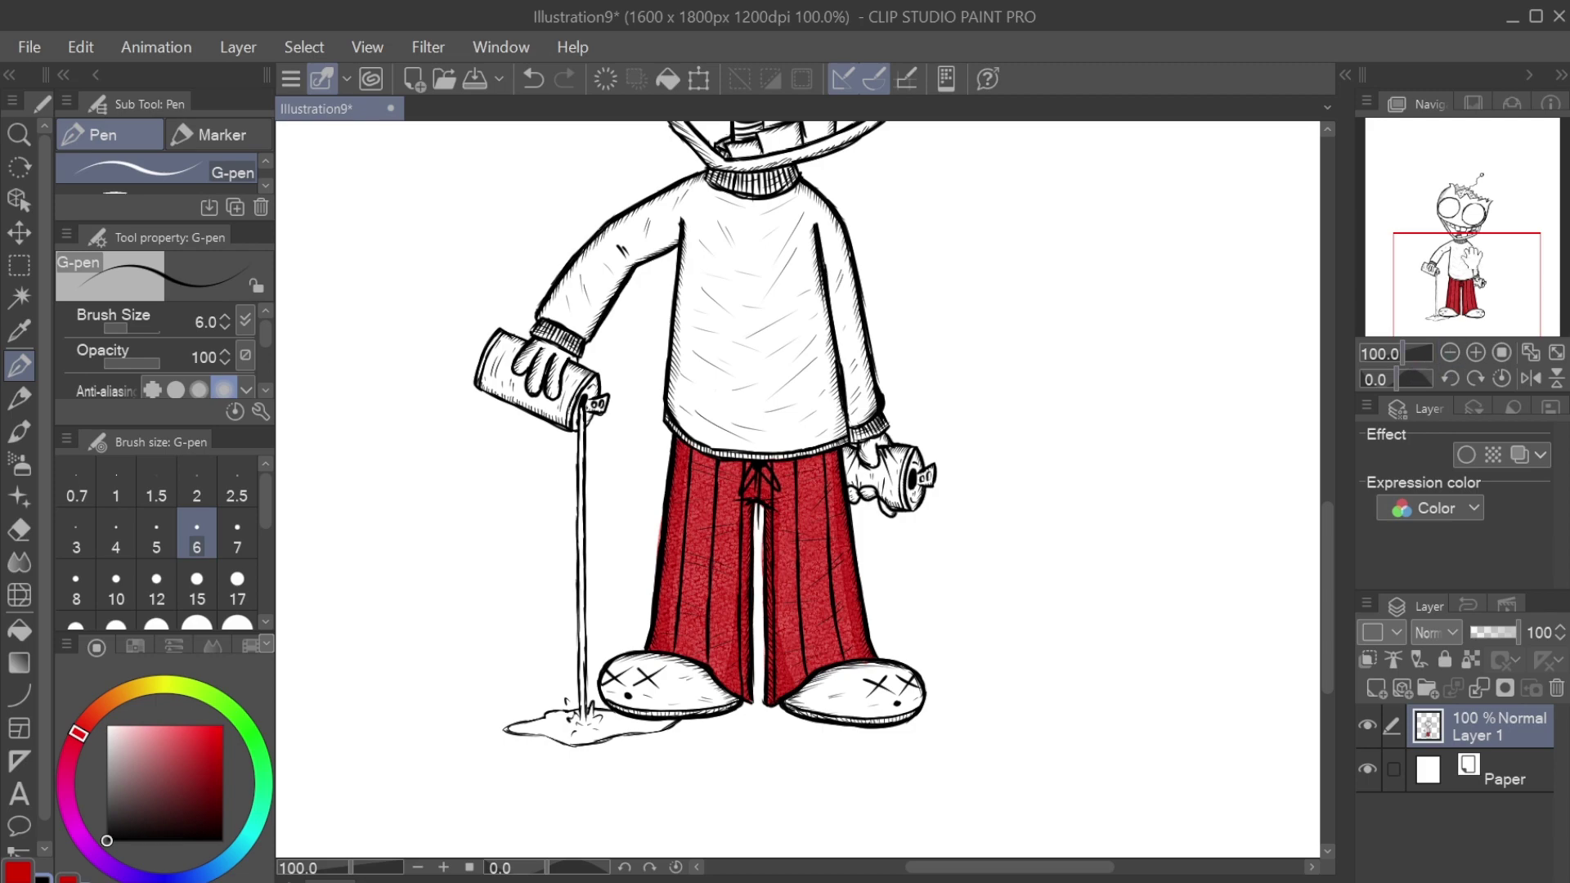
# Step: Paint both lobes of the exposed brain in layered magenta-pink using the Round watercolor brush at size 12
pyautogui.scroll(-1, 695, 655)
pyautogui.scroll(2, 695, 654)
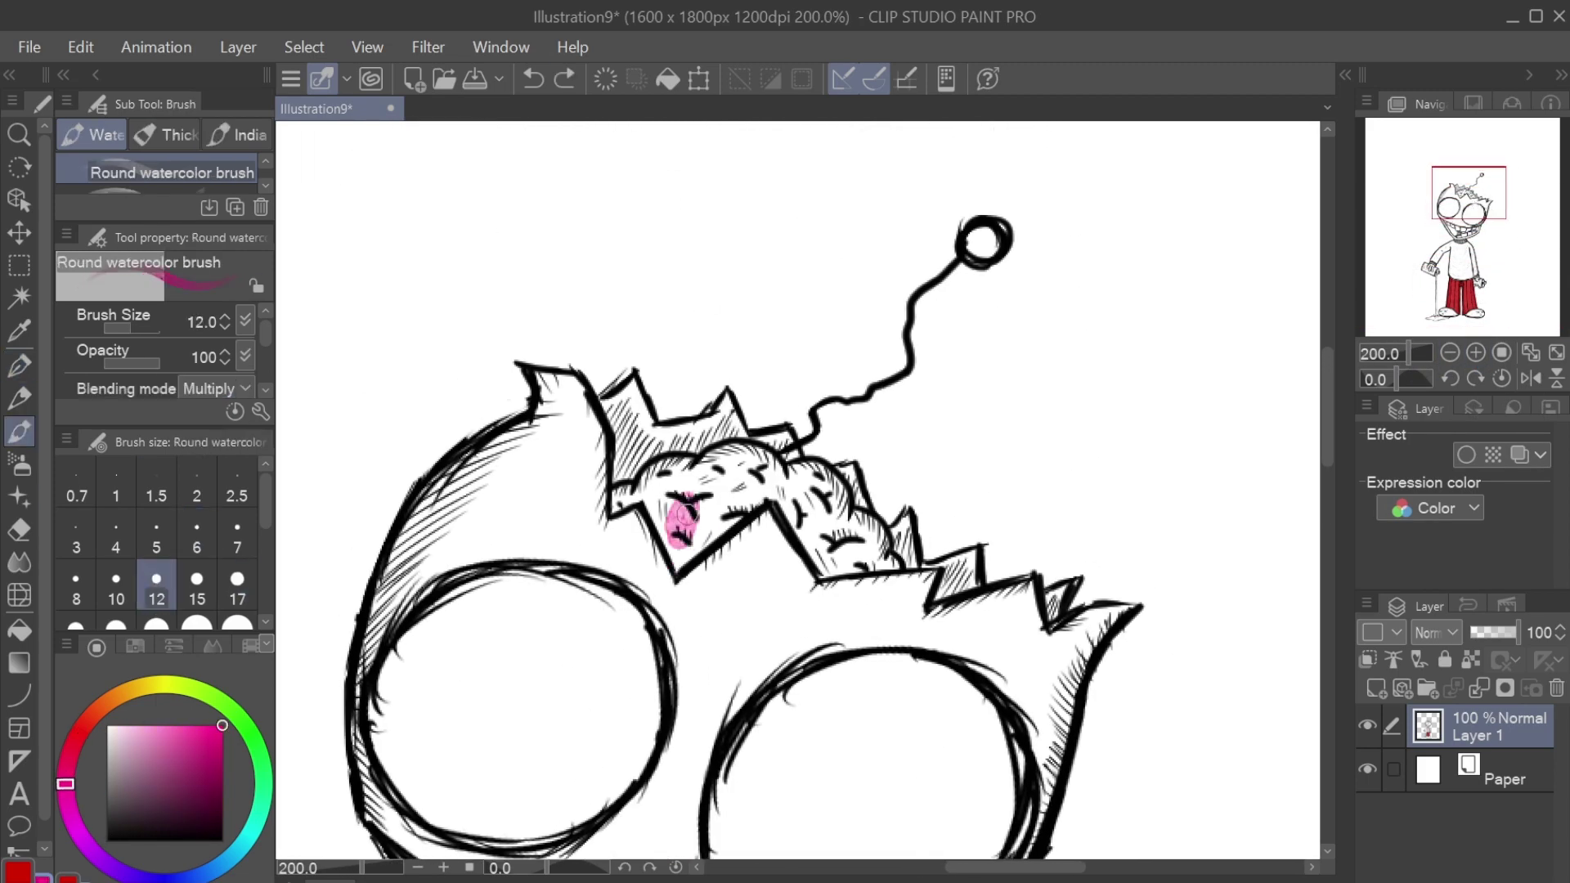
pyautogui.moveTo(670, 532)
pyautogui.mouseDown()
pyautogui.moveTo(760, 466)
pyautogui.moveTo(883, 565)
pyautogui.moveTo(785, 475)
pyautogui.mouseUp()
pyautogui.hotkey('ctrl', 'z')
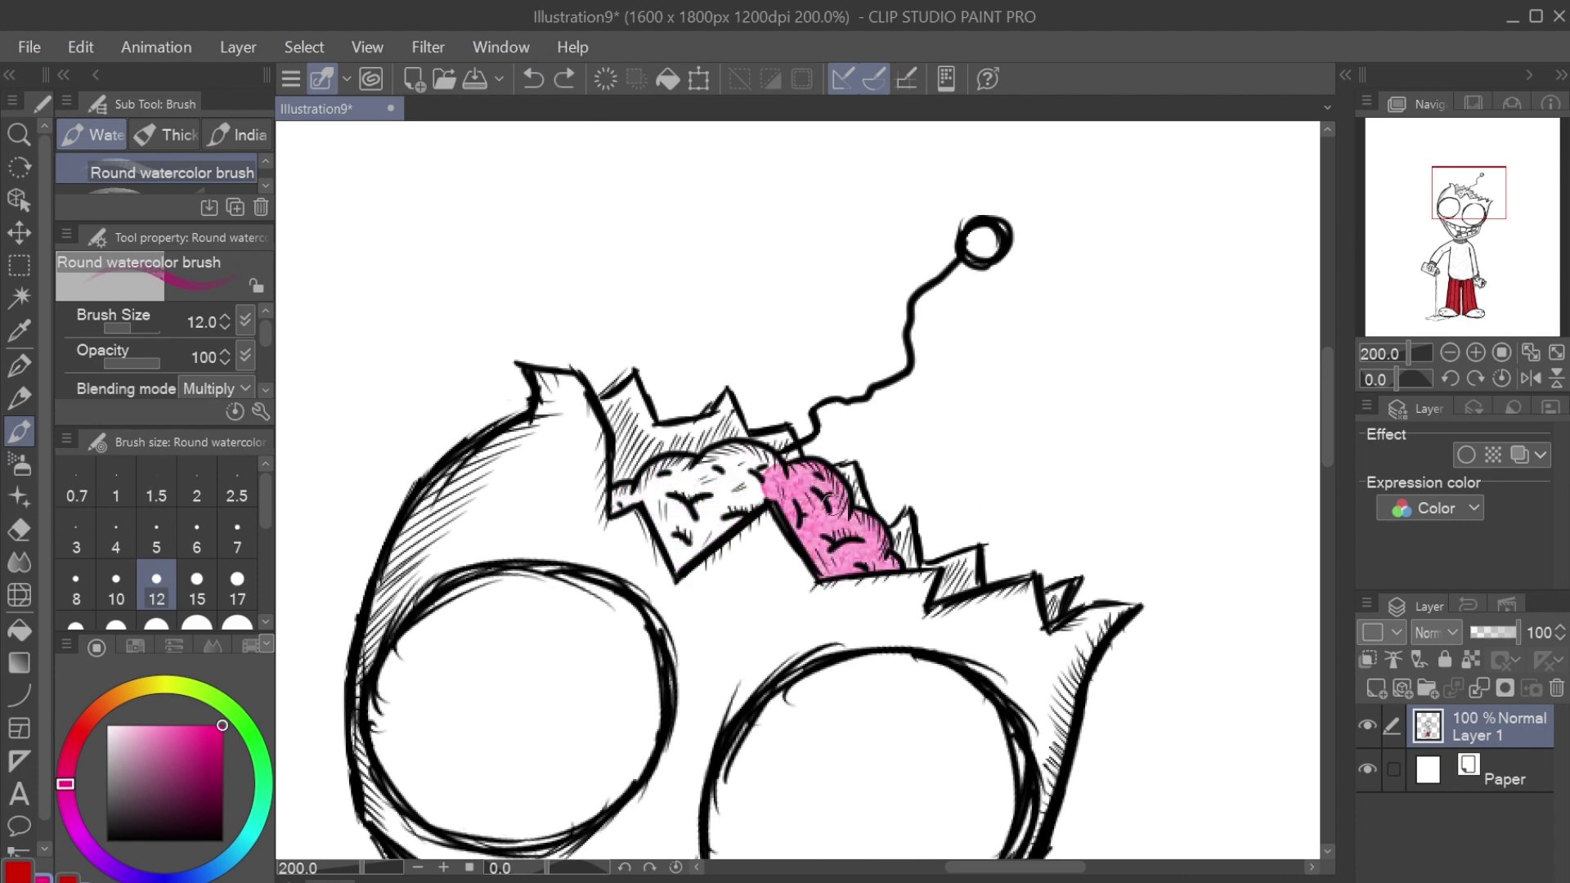
pyautogui.moveTo(646, 556)
pyautogui.mouseDown()
pyautogui.moveTo(736, 474)
pyautogui.moveTo(843, 491)
pyautogui.moveTo(892, 564)
pyautogui.mouseUp()
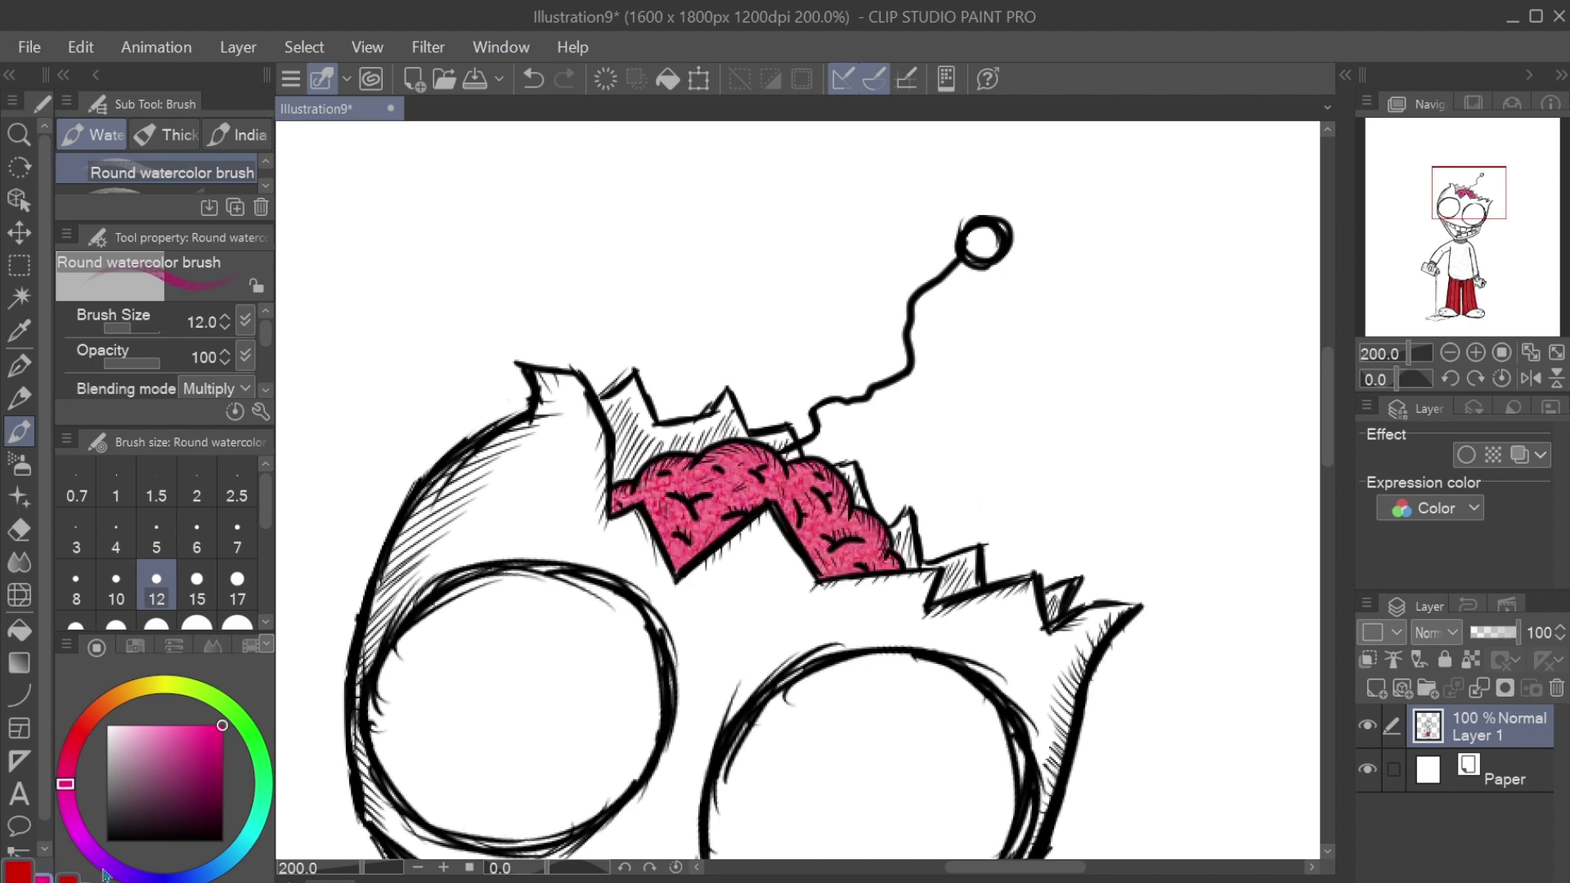
pyautogui.moveTo(621, 515)
pyautogui.mouseDown()
pyautogui.moveTo(867, 523)
pyautogui.moveTo(891, 564)
pyautogui.mouseUp()
# Step: Fill the ball at the tip of the head's antenna with dark red watercolor
pyautogui.scroll(-3, 797, 491)
pyautogui.scroll(2, 797, 491)
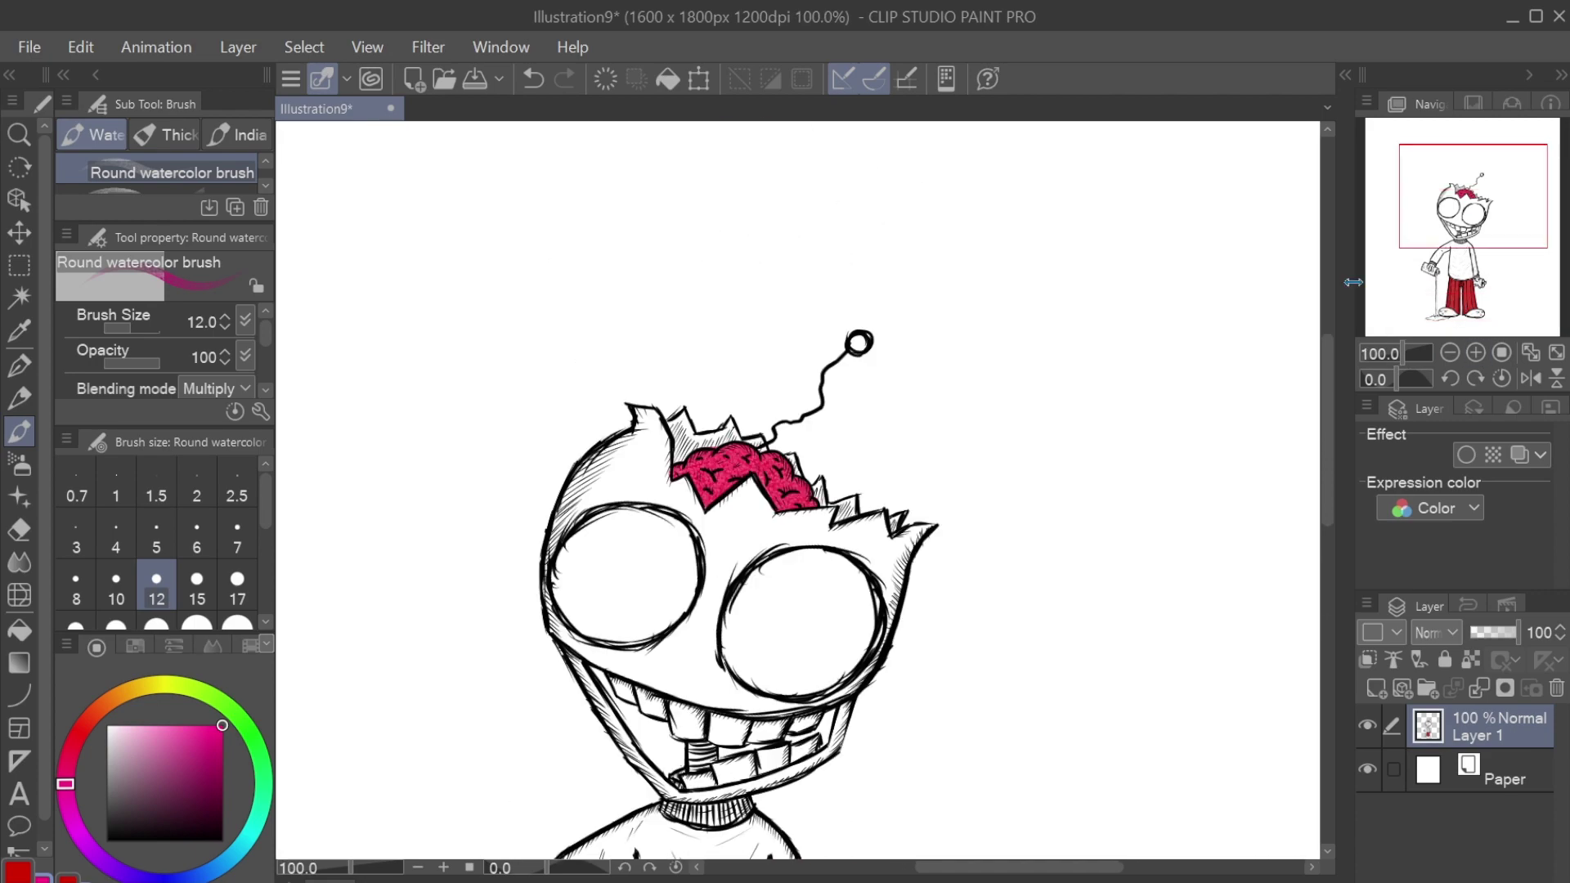
pyautogui.scroll(3, 858, 343)
pyautogui.scroll(-4, 1419, 339)
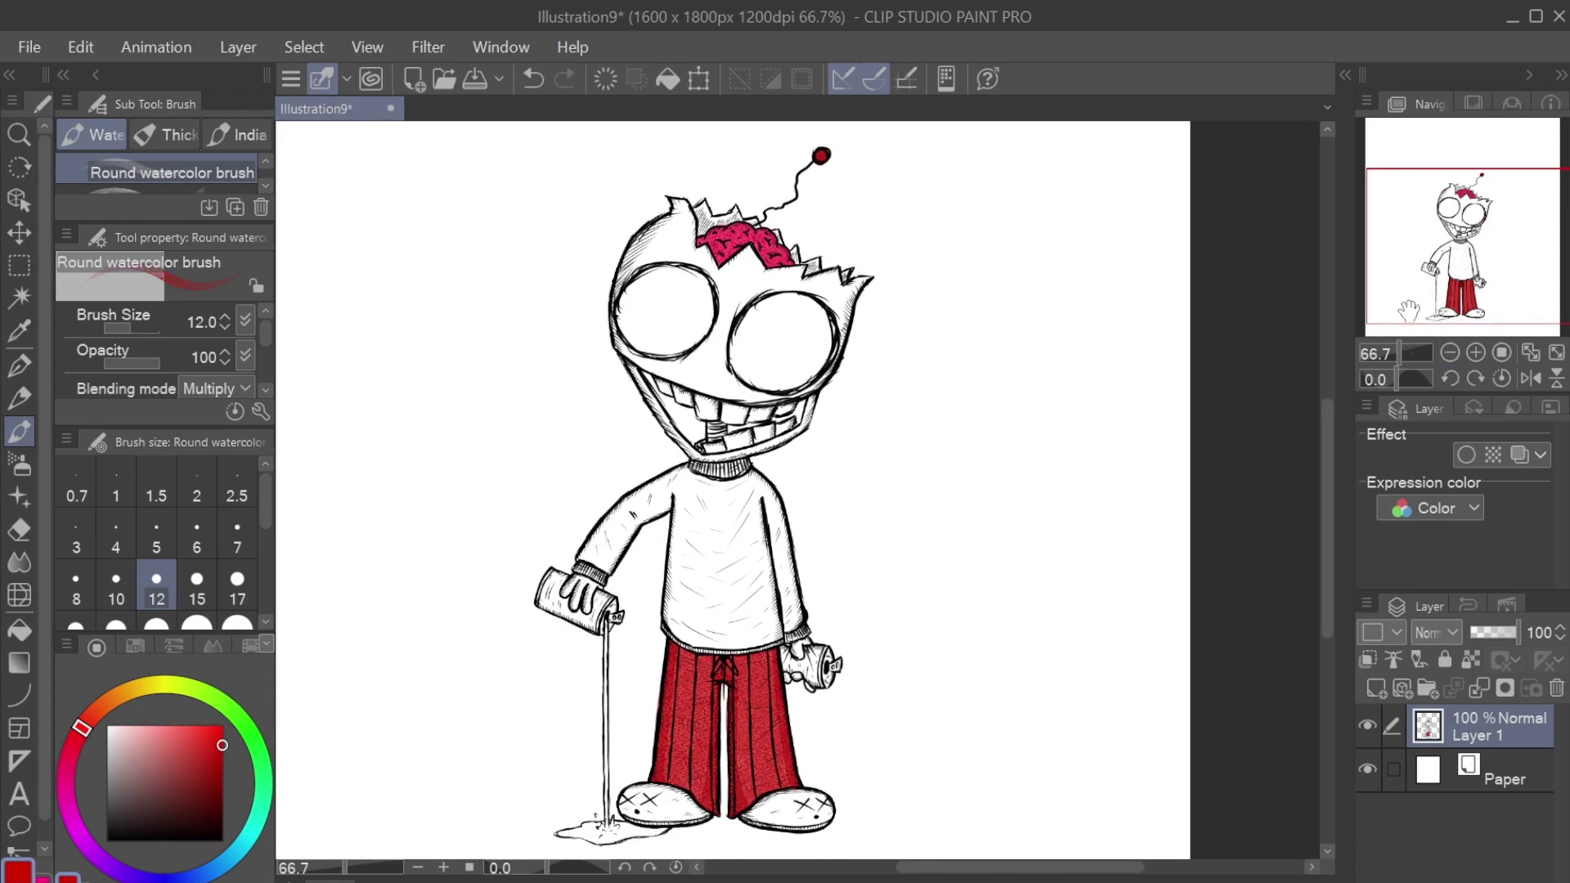
# Step: Paint both shoes bright pink with the Round watercolor brush at size 17
pyautogui.scroll(3, 1408, 311)
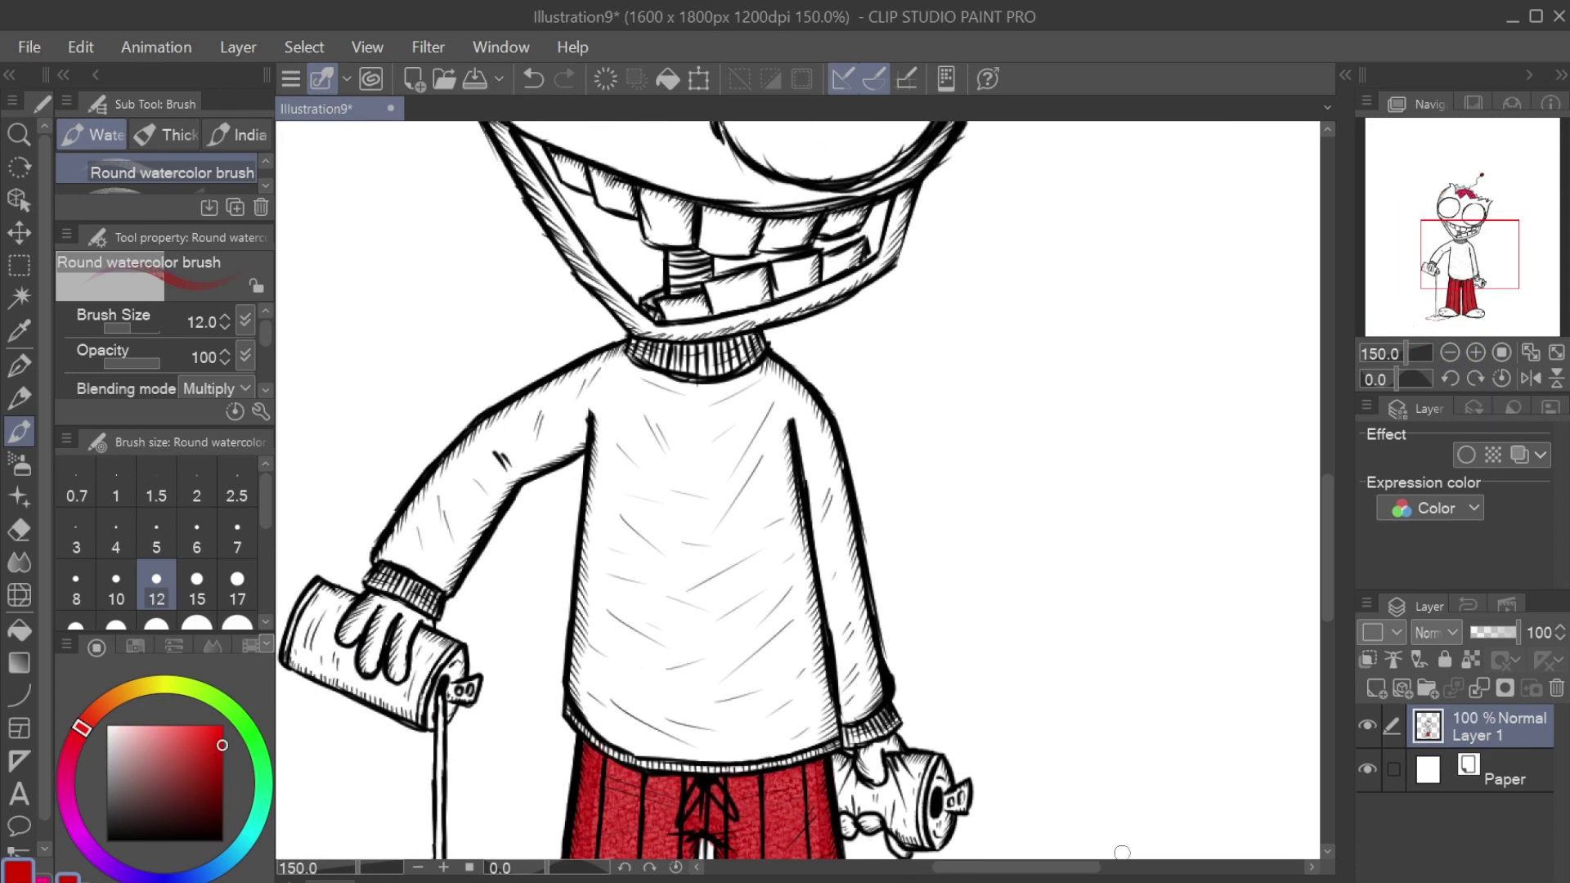
pyautogui.scroll(-5, 1123, 853)
pyautogui.scroll(2, 818, 654)
pyautogui.click(237, 585)
pyautogui.moveTo(720, 785)
pyautogui.mouseDown()
pyautogui.moveTo(818, 786)
pyautogui.moveTo(906, 756)
pyautogui.moveTo(719, 798)
pyautogui.moveTo(965, 753)
pyautogui.moveTo(875, 769)
pyautogui.moveTo(863, 810)
pyautogui.moveTo(941, 769)
pyautogui.mouseUp()
pyautogui.moveTo(384, 744)
pyautogui.mouseDown()
pyautogui.moveTo(532, 769)
pyautogui.moveTo(368, 736)
pyautogui.moveTo(474, 778)
pyautogui.moveTo(572, 776)
pyautogui.mouseUp()
pyautogui.scroll(-3, 543, 740)
pyautogui.scroll(5, 542, 740)
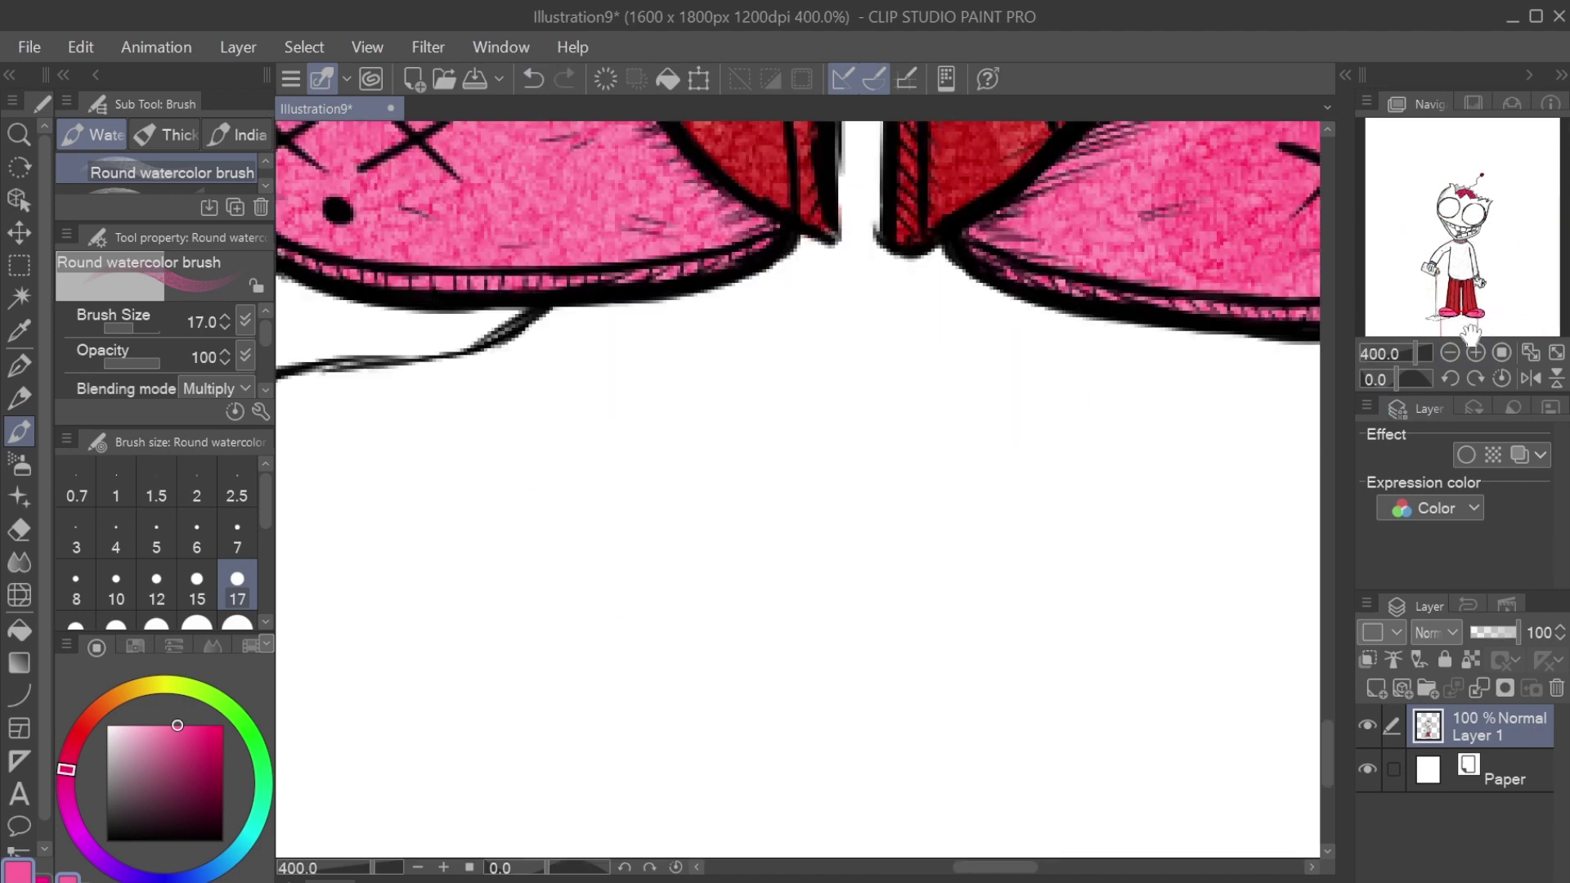
# Step: Shade the upper edges of both shoes with a second pink pass at brush size 12
pyautogui.scroll(-2, 543, 740)
pyautogui.press('[')
pyautogui.press('[')
pyautogui.moveTo(899, 622); pyautogui.dragTo(1084, 595)
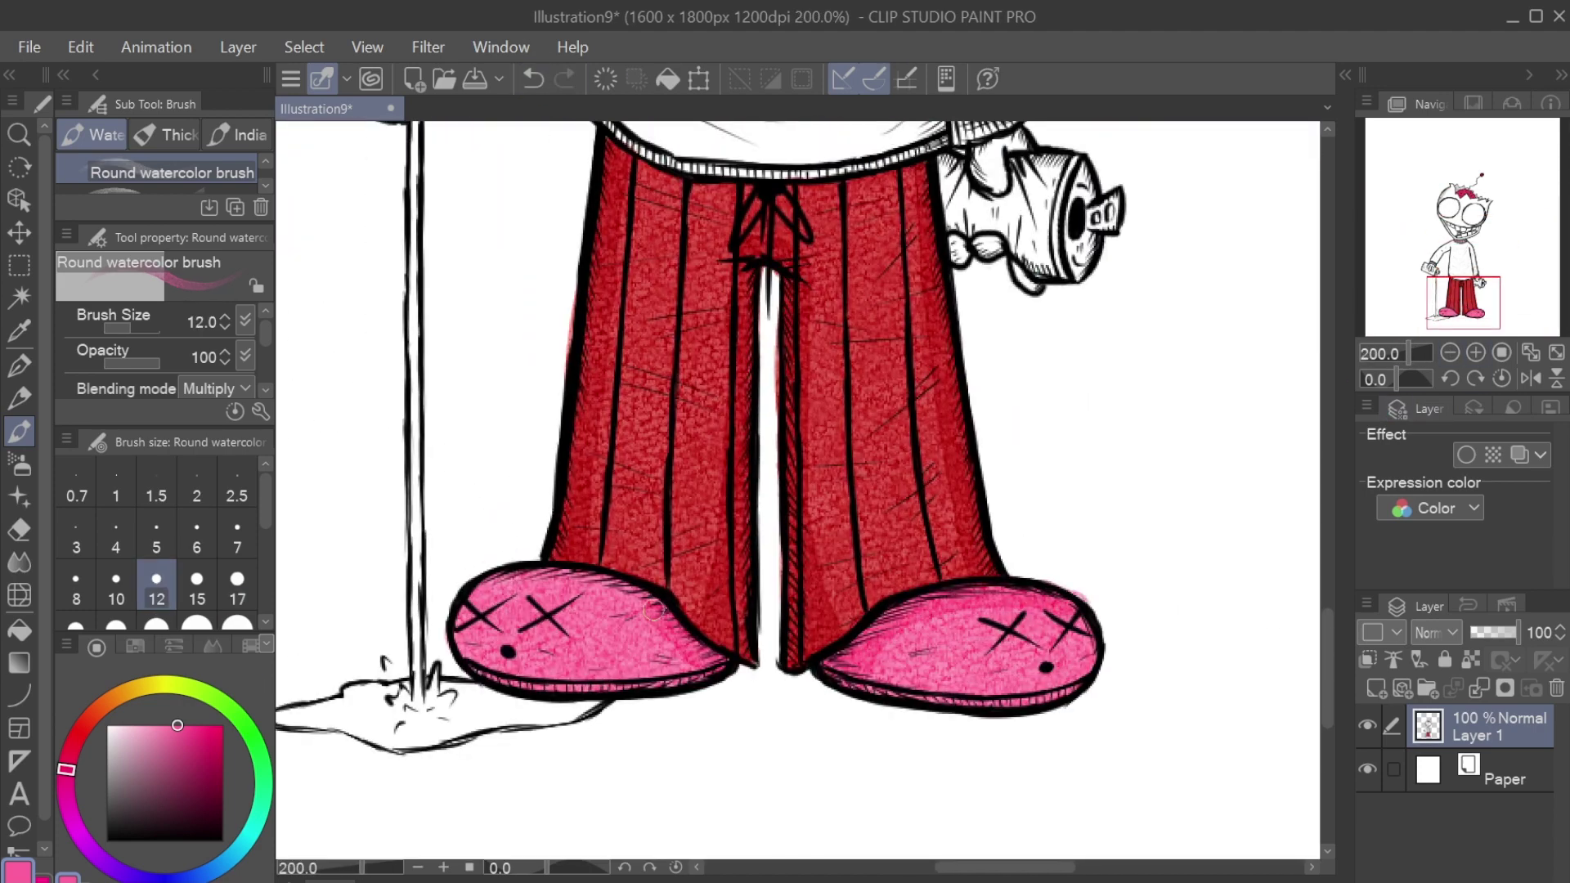
pyautogui.moveTo(483, 581); pyautogui.dragTo(655, 610)
# Step: Paint the soles of both shoes crimson using the Round watercolor brush at size 8
pyautogui.press('[')
pyautogui.keyDown('alt'); pyautogui.click(629, 687); pyautogui.keyUp('alt')
pyautogui.hotkey('ctrl', 'z')
pyautogui.press('[')
pyautogui.keyDown('alt'); pyautogui.click(701, 677); pyautogui.keyUp('alt')
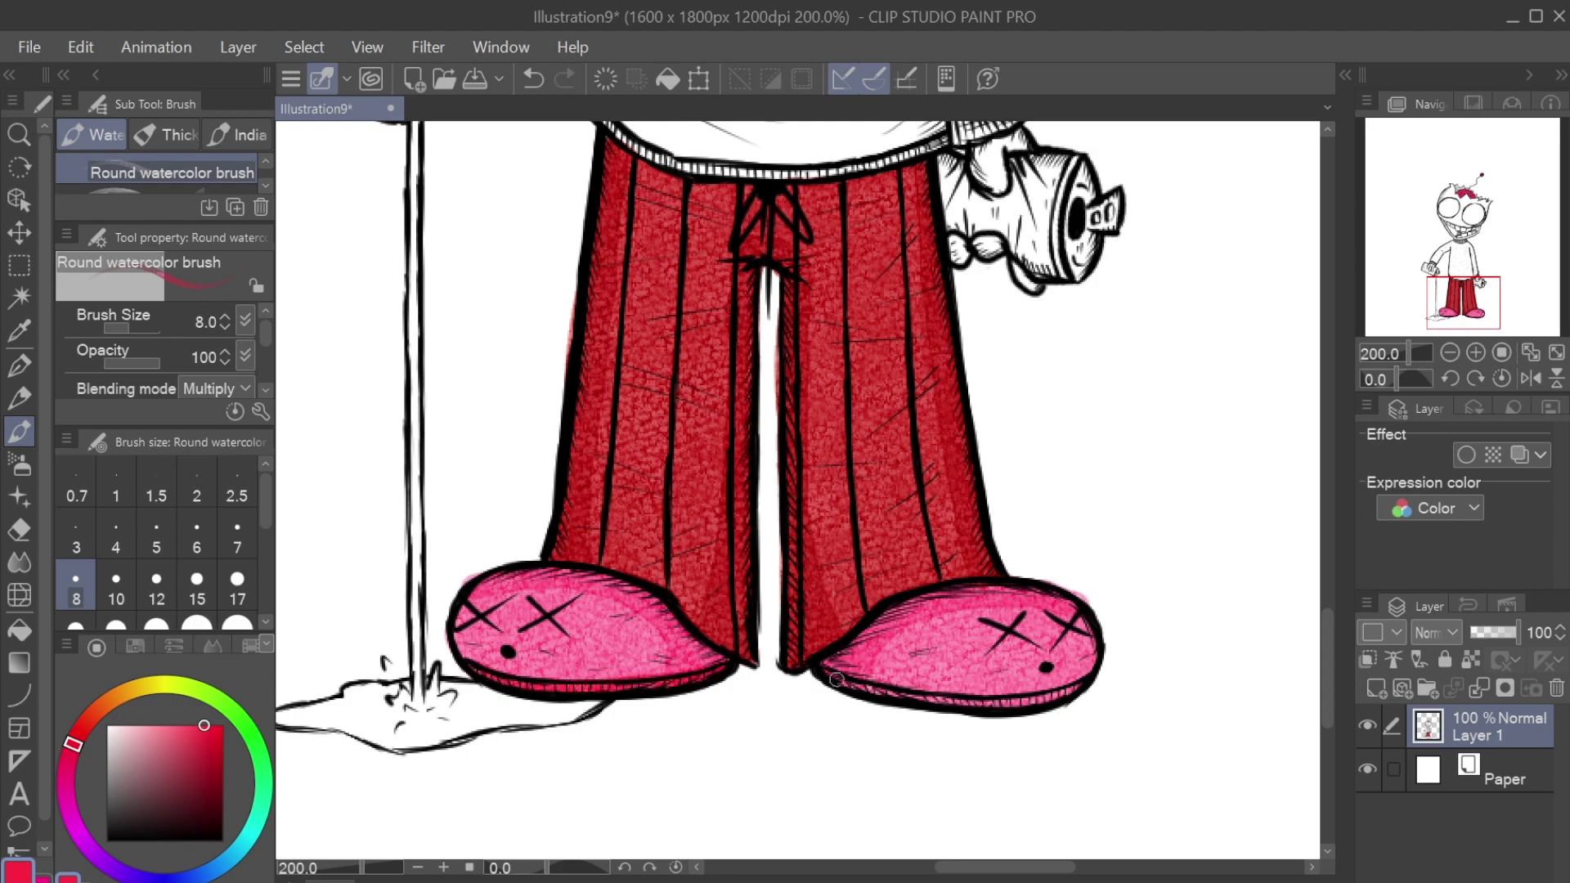
pyautogui.moveTo(836, 680); pyautogui.dragTo(1072, 702)
pyautogui.scroll(-3, 836, 680)
# Step: Colour the lid, rim and pull tab of the can held beside the trousers grey at brush size 6
pyautogui.scroll(5, 777, 806)
pyautogui.press('[')
pyautogui.press('[')
pyautogui.keyDown('alt'); pyautogui.click(777, 805); pyautogui.keyUp('alt')
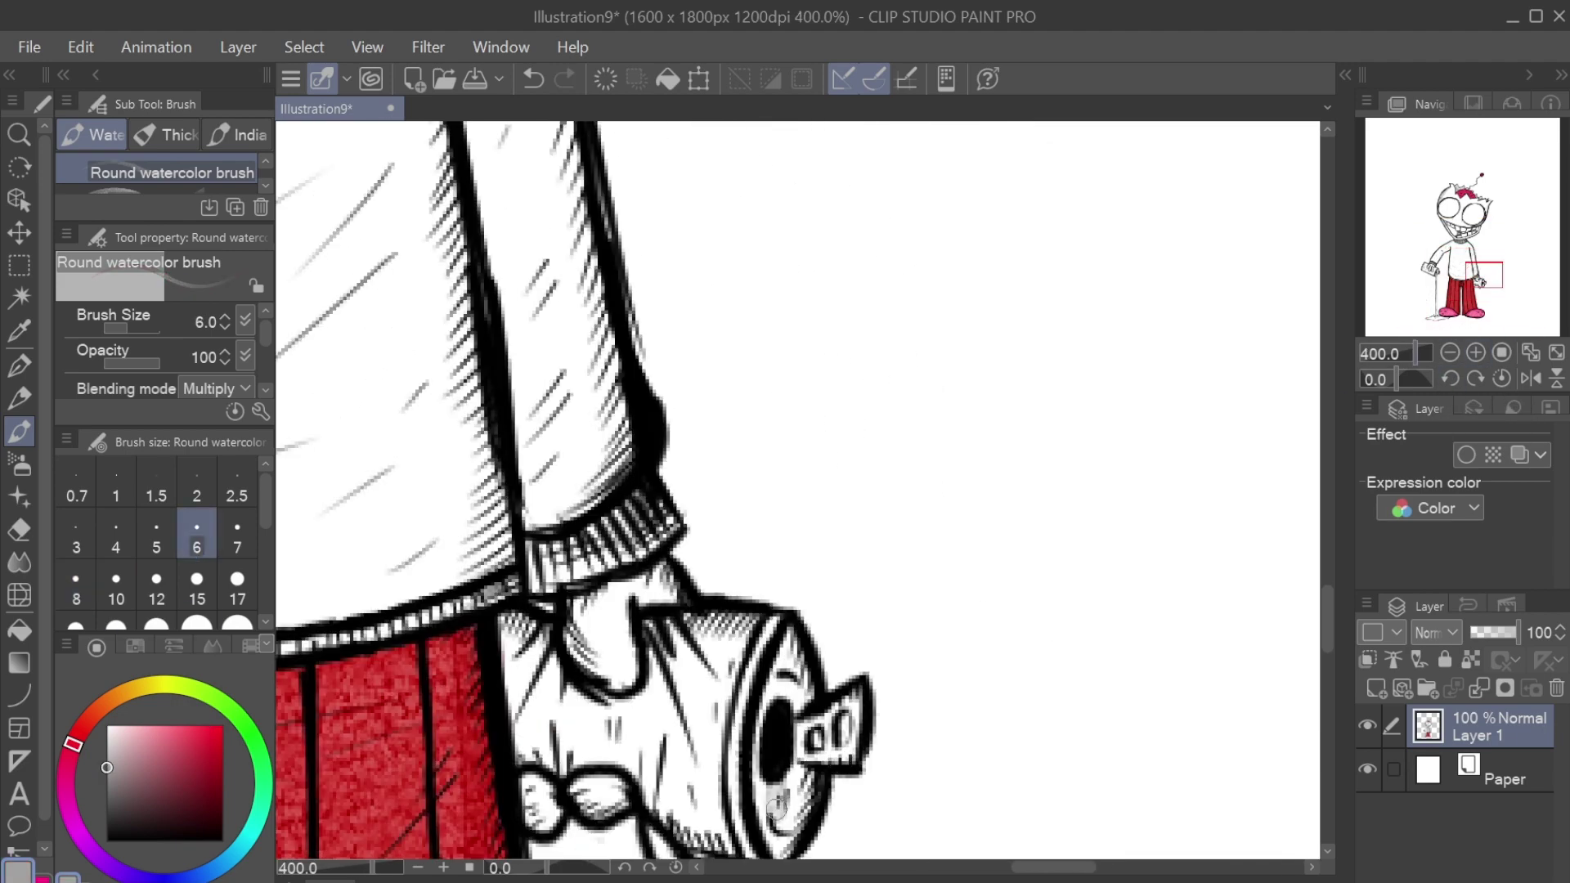
pyautogui.moveTo(777, 805)
pyautogui.mouseDown()
pyautogui.moveTo(764, 742)
pyautogui.moveTo(810, 712)
pyautogui.mouseUp()
pyautogui.moveTo(785, 843)
pyautogui.mouseDown()
pyautogui.moveTo(851, 704)
pyautogui.moveTo(834, 753)
pyautogui.mouseUp()
pyautogui.scroll(-3, 834, 736)
pyautogui.scroll(3, 733, 646)
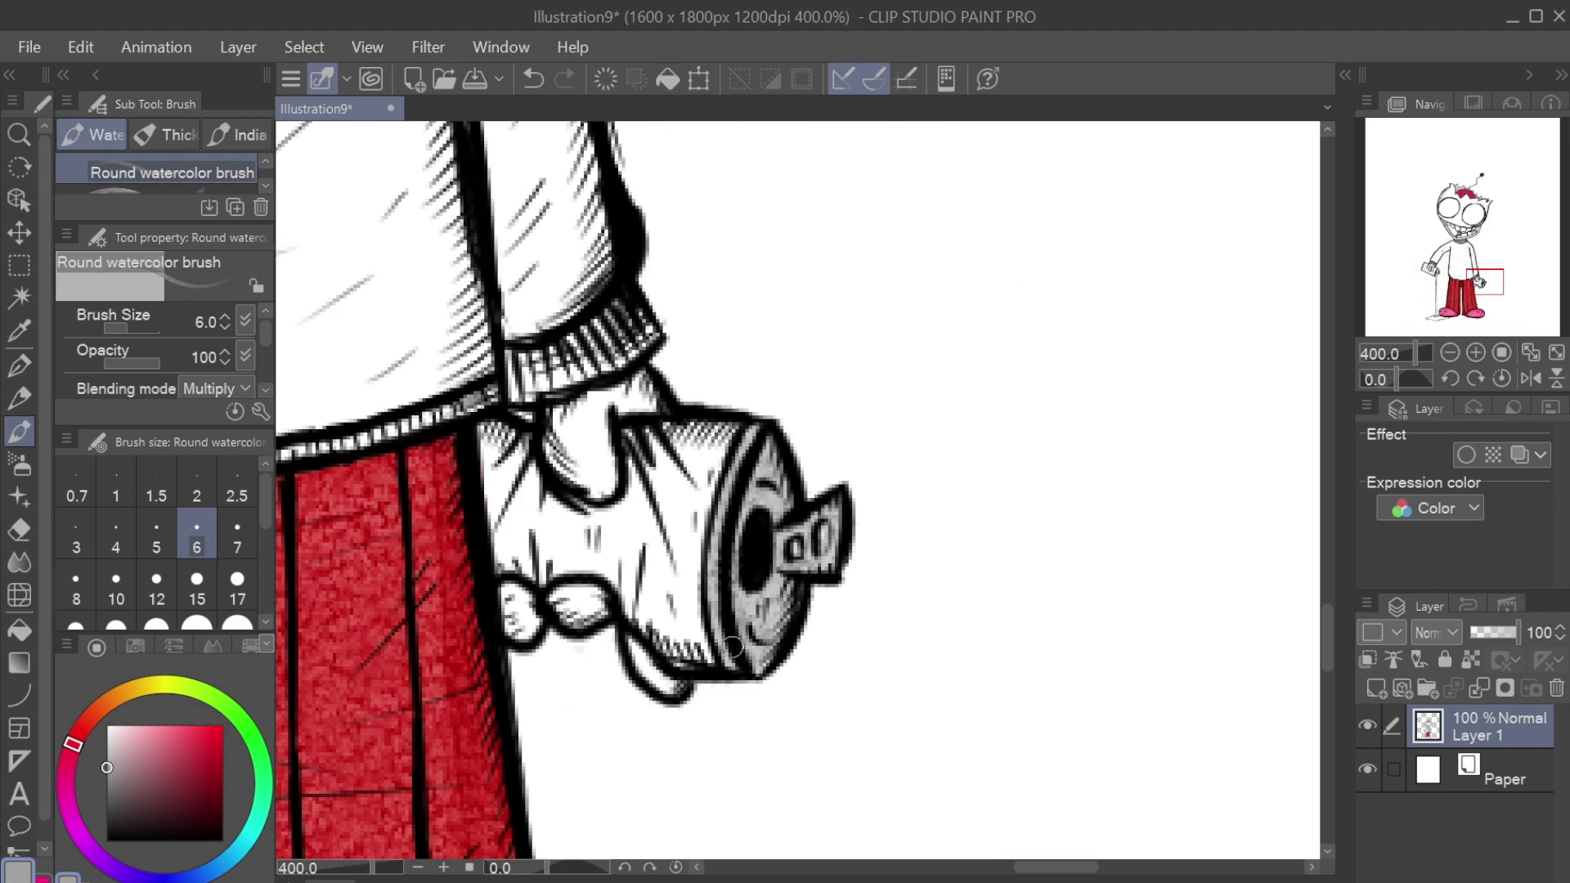
# Step: Colour the lid, rims and pull tab of the pouring can grey at brush size 6
pyautogui.moveTo(752, 473); pyautogui.dragTo(409, 409)
pyautogui.moveTo(368, 564); pyautogui.dragTo(442, 360)
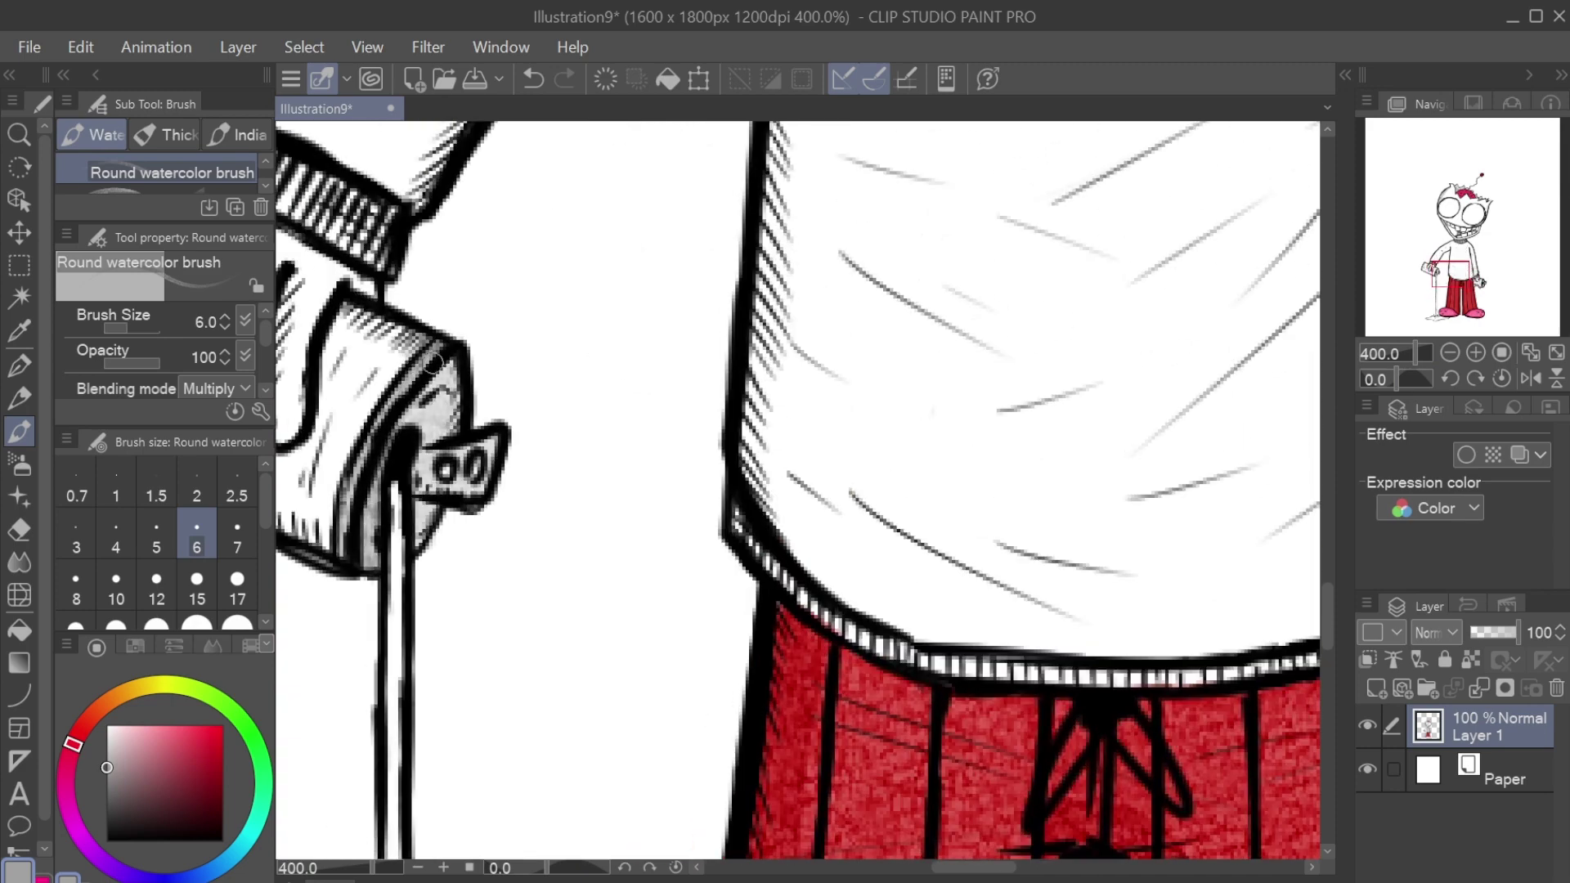
pyautogui.moveTo(425, 540); pyautogui.dragTo(439, 376)
pyautogui.scroll(-3, 439, 376)
pyautogui.scroll(2, 654, 532)
pyautogui.scroll(-3, 654, 532)
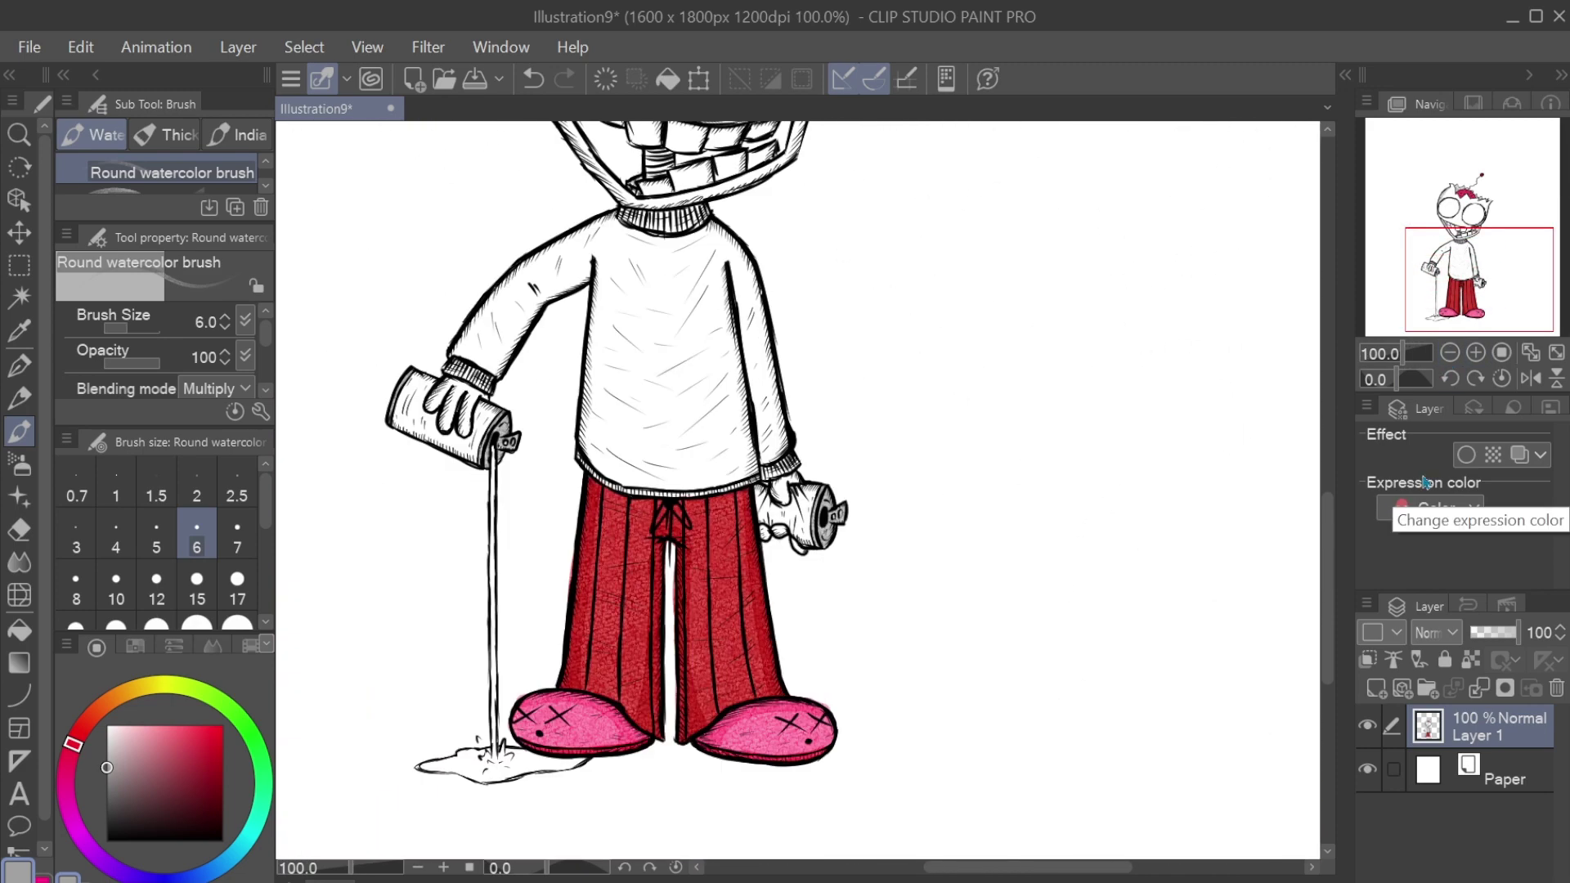
# Step: Paint the upper and lower teeth a warm grey with the Round watercolor brush at size 6
pyautogui.scroll(2, 1291, 641)
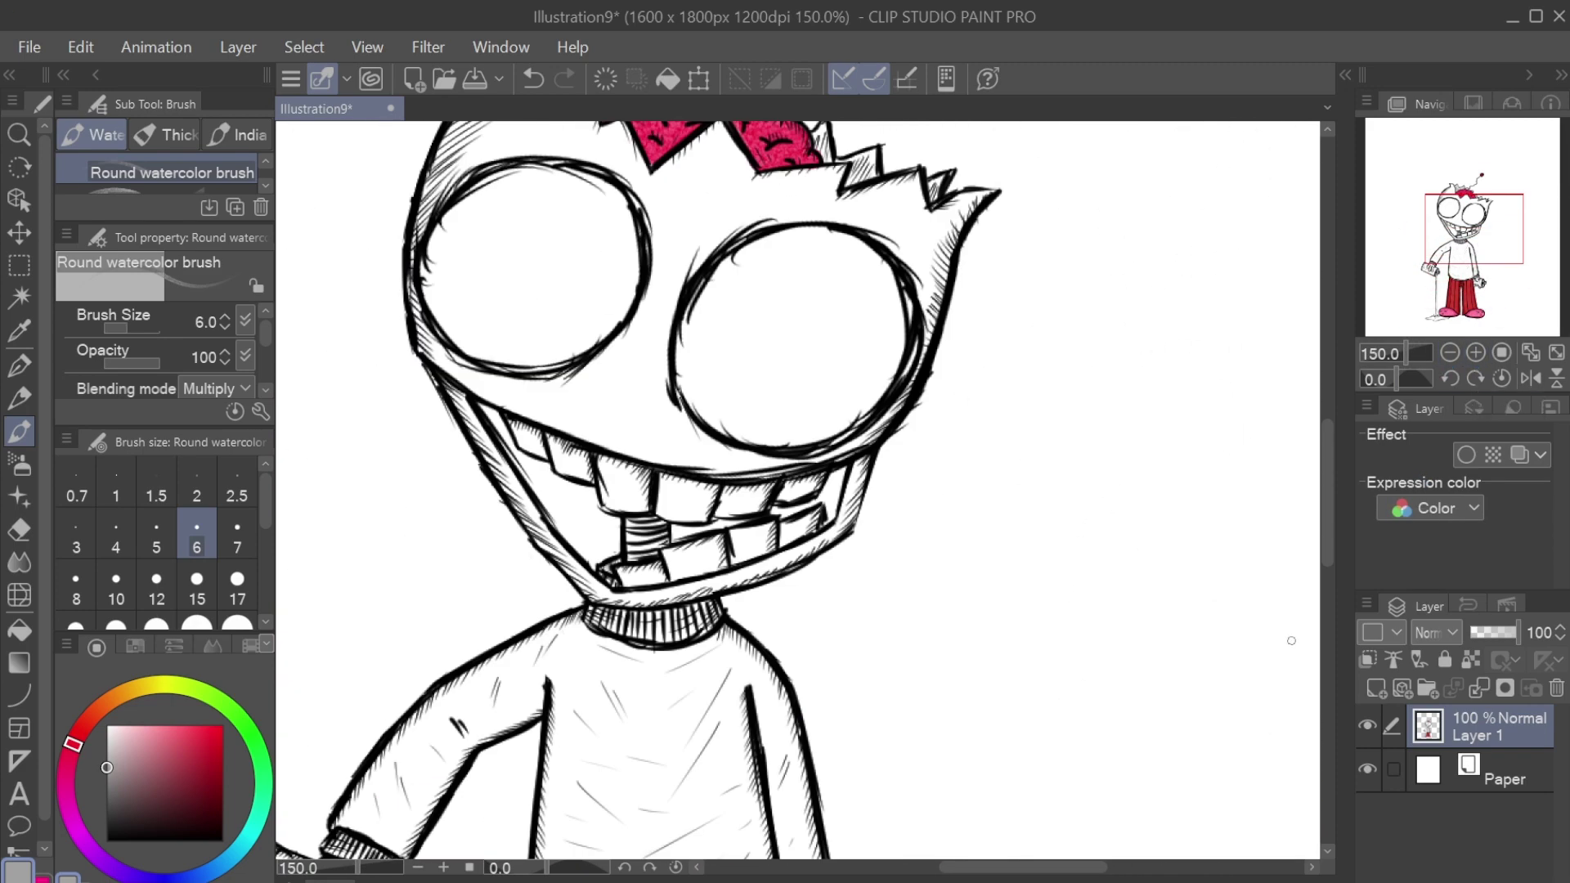
pyautogui.moveTo(671, 564); pyautogui.dragTo(769, 535)
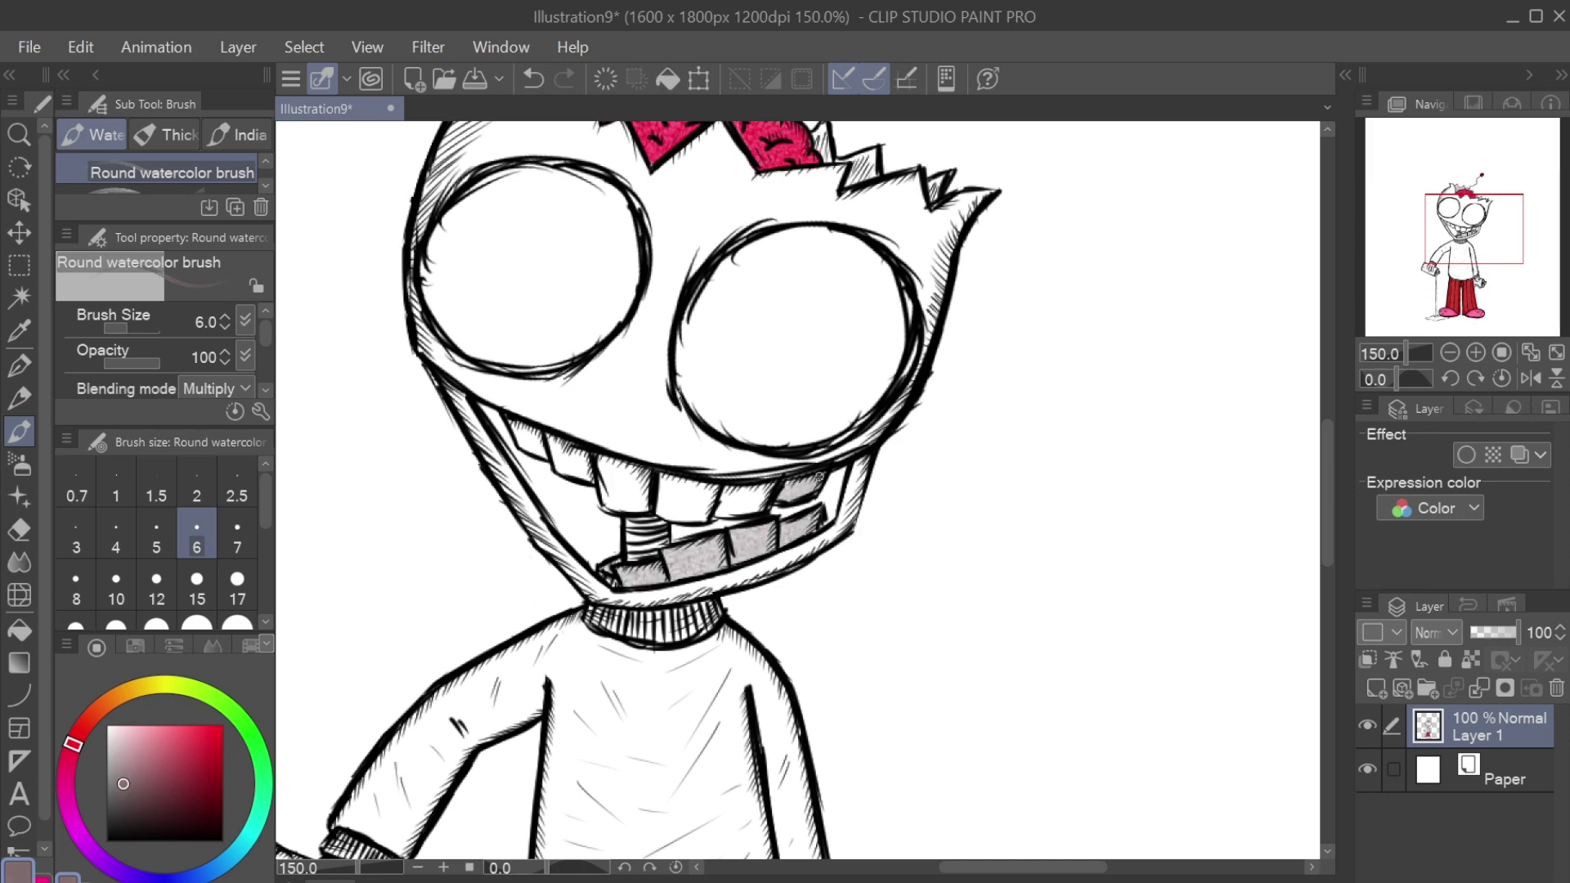
pyautogui.moveTo(677, 504); pyautogui.dragTo(652, 476)
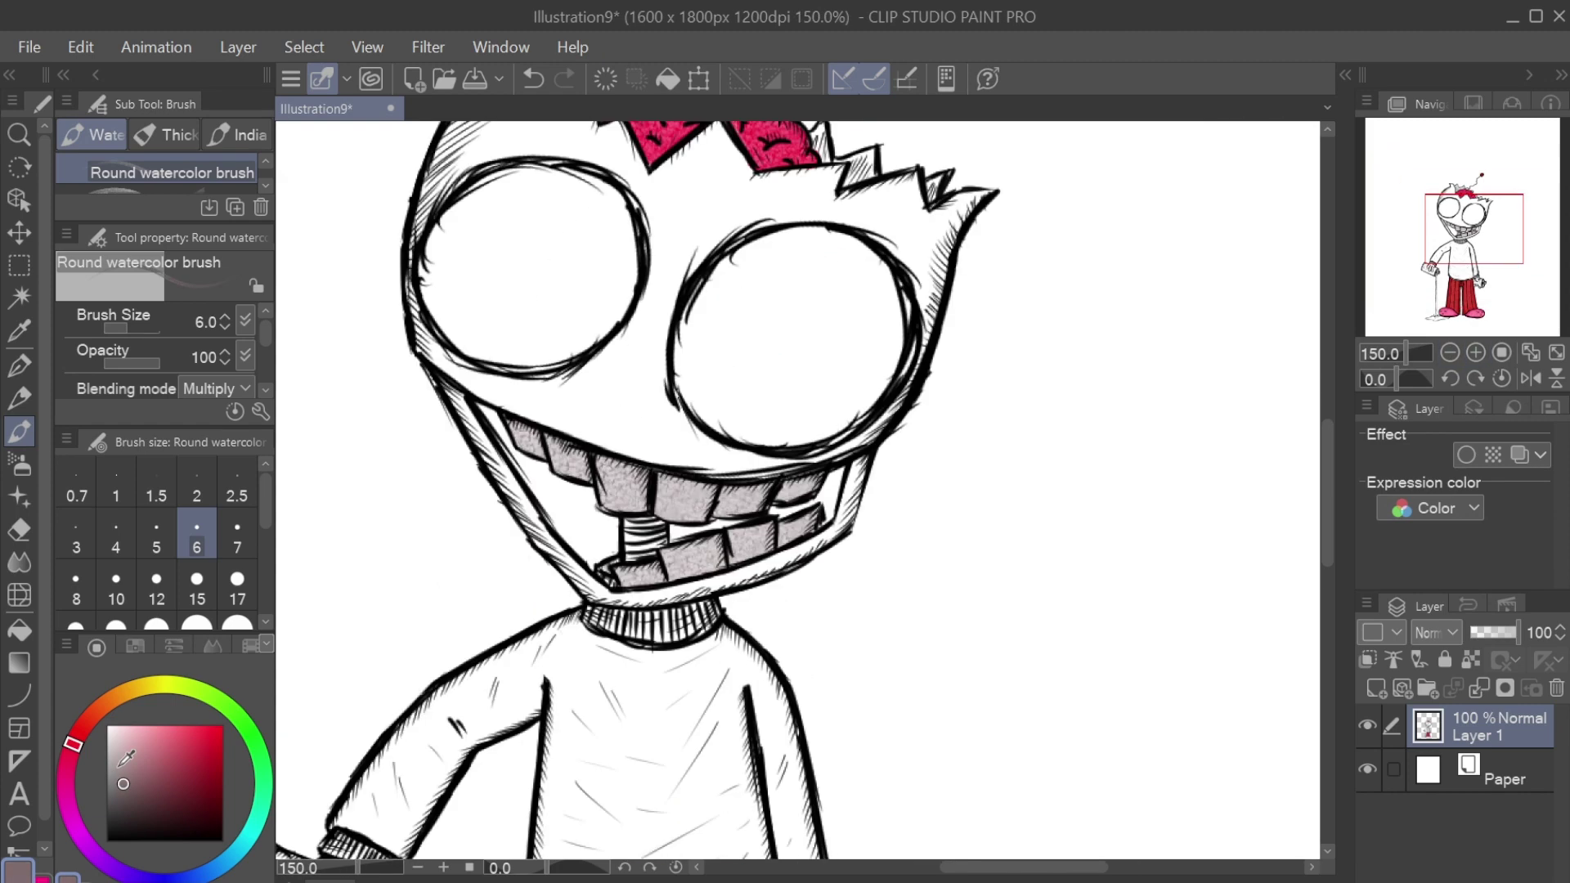
pyautogui.keyDown('alt'); pyautogui.click(630, 491); pyautogui.keyUp('alt')
pyautogui.moveTo(621, 576); pyautogui.dragTo(769, 540)
pyautogui.hotkey('ctrl', 'z')
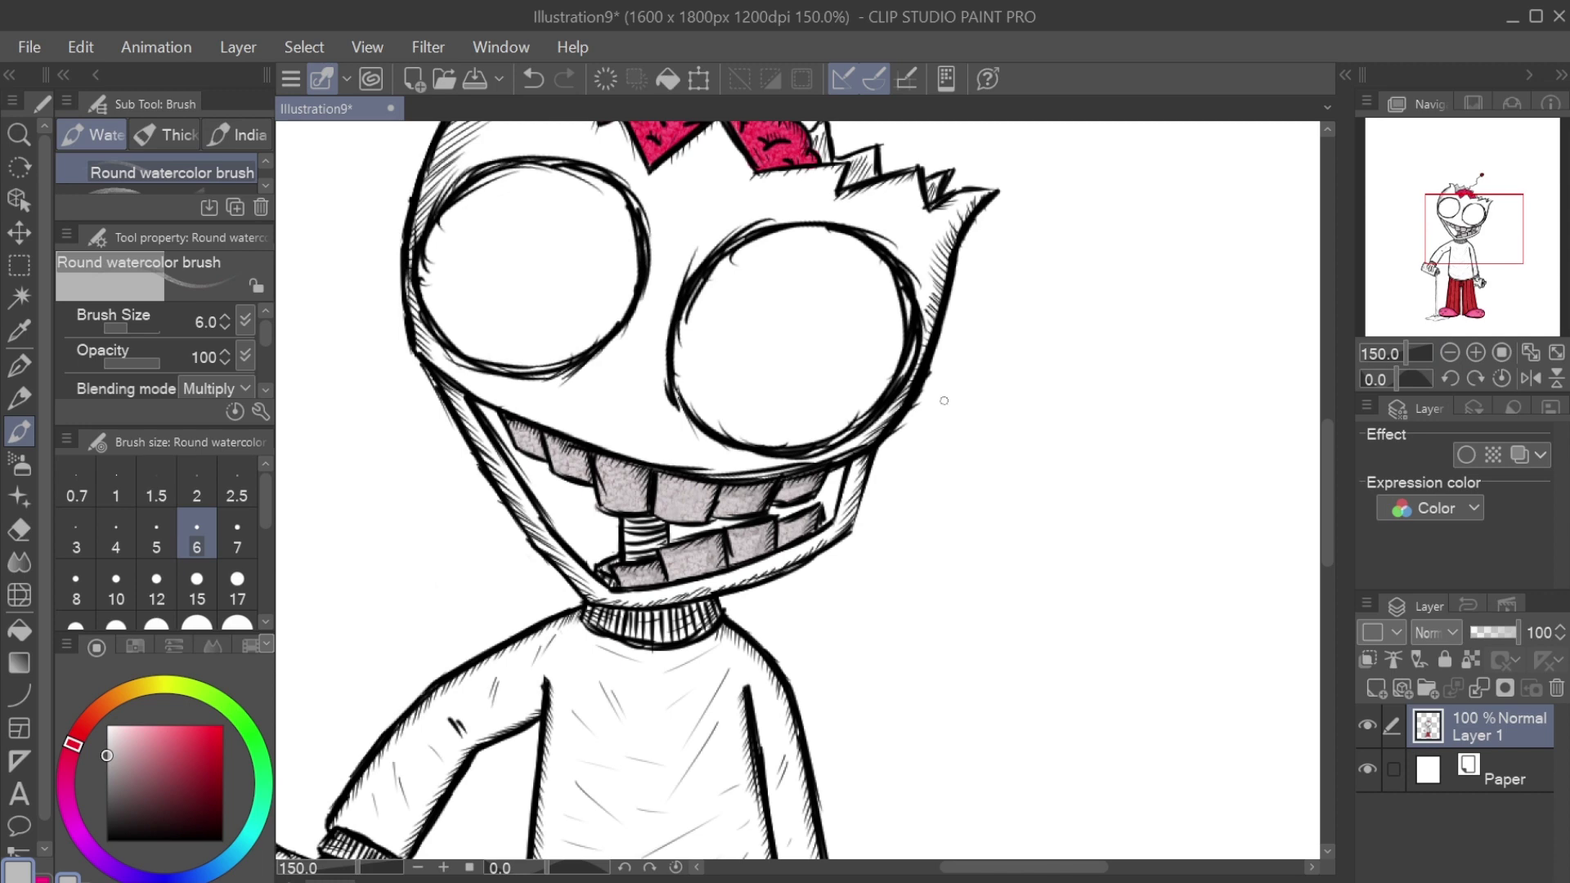
pyautogui.click(1450, 353)
pyautogui.click(1450, 354)
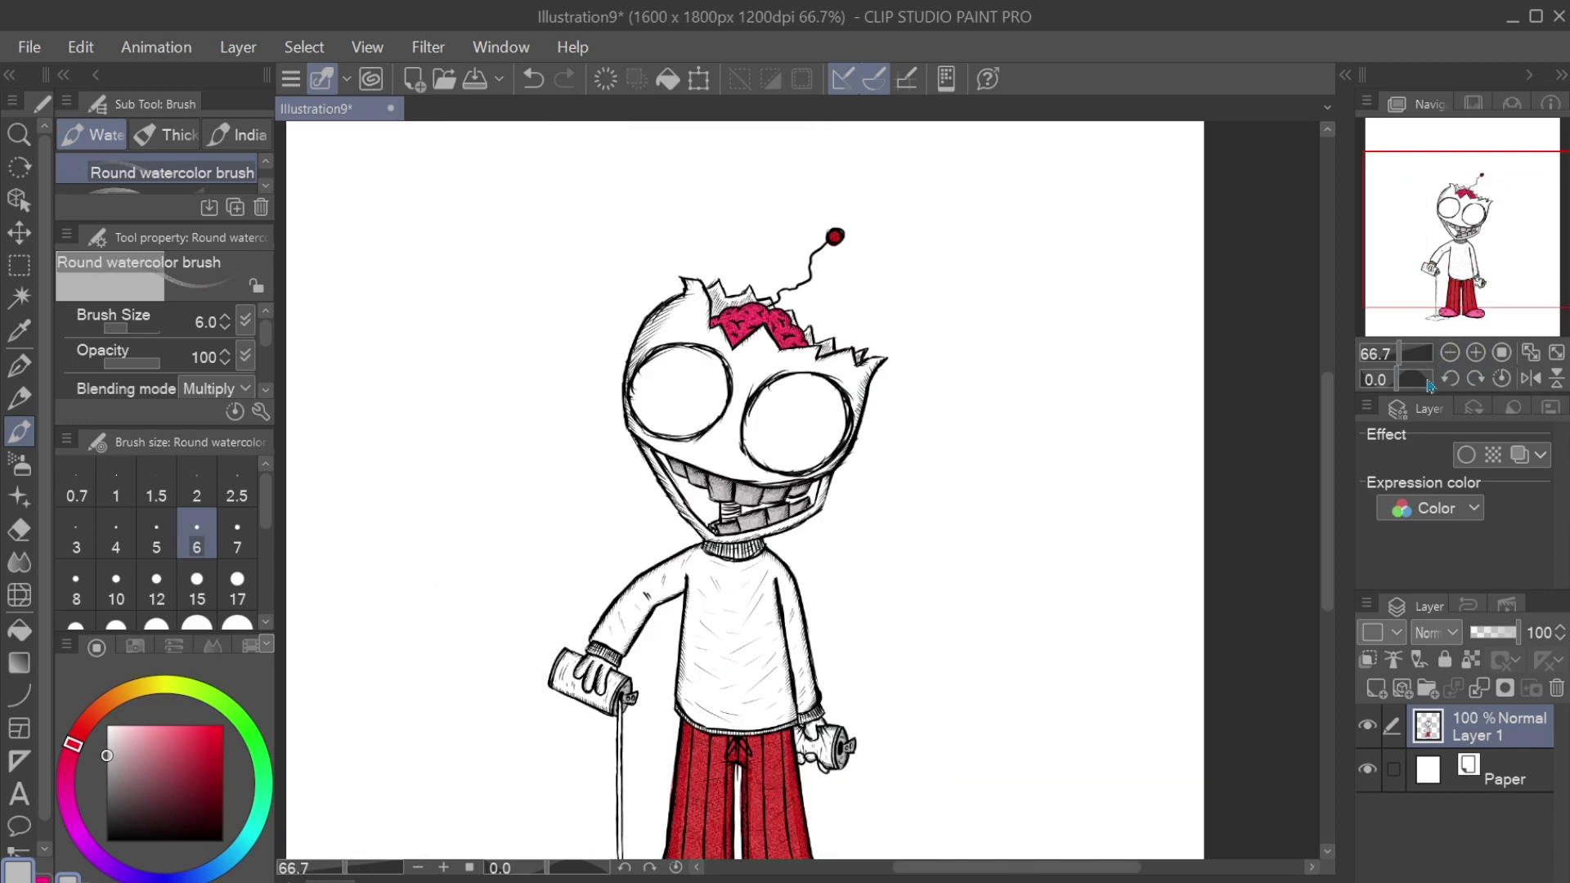
# Step: Paint the jagged inner surface of the cracked skull behind the brain grey at brush size 6
pyautogui.scroll(3, 815, 257)
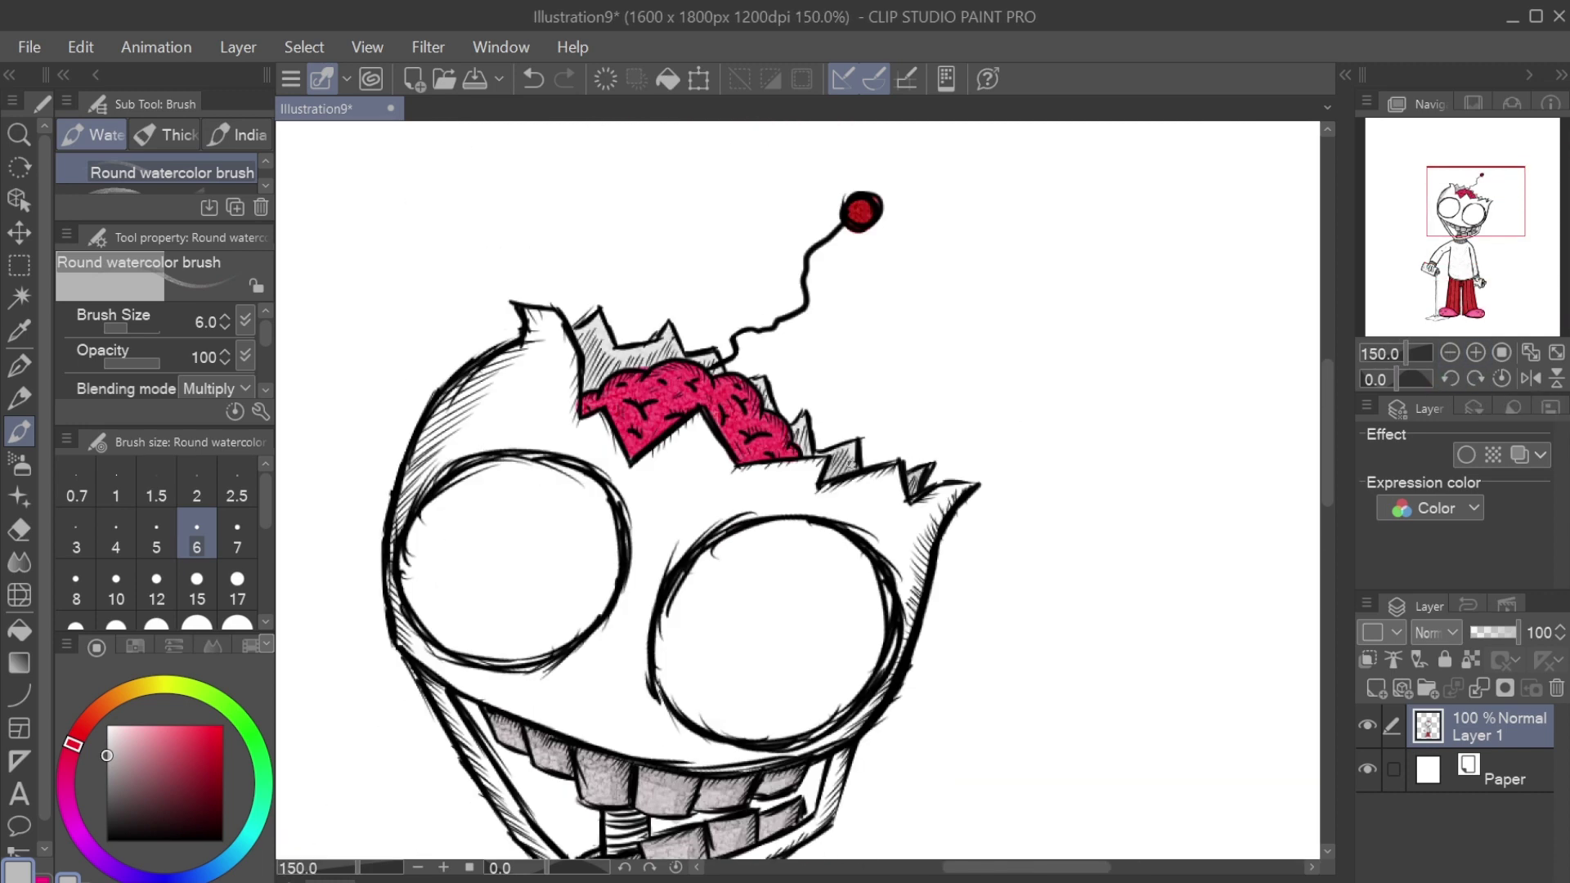
pyautogui.scroll(-3, 822, 249)
pyautogui.scroll(4, 801, 257)
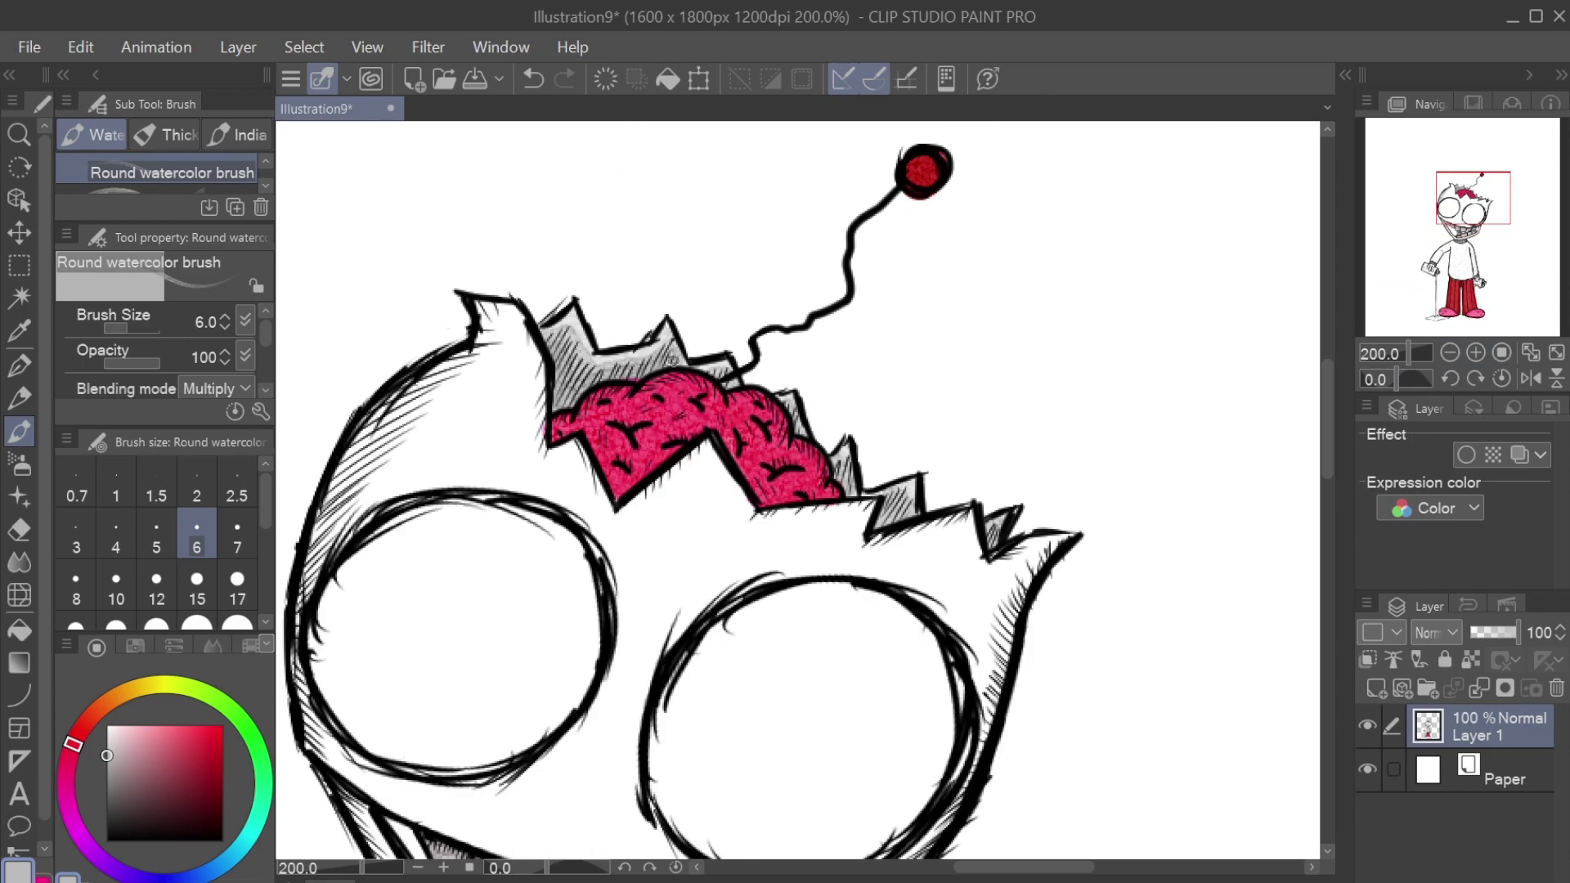
pyautogui.scroll(-2, 752, 490)
pyautogui.scroll(2, 753, 490)
# Step: Add small white highlights to the antenna ball and the teeth with the G-pen at size 3
pyautogui.press('p')
pyautogui.hotkey('ctrl', 'z')
pyautogui.scroll(-3, 752, 491)
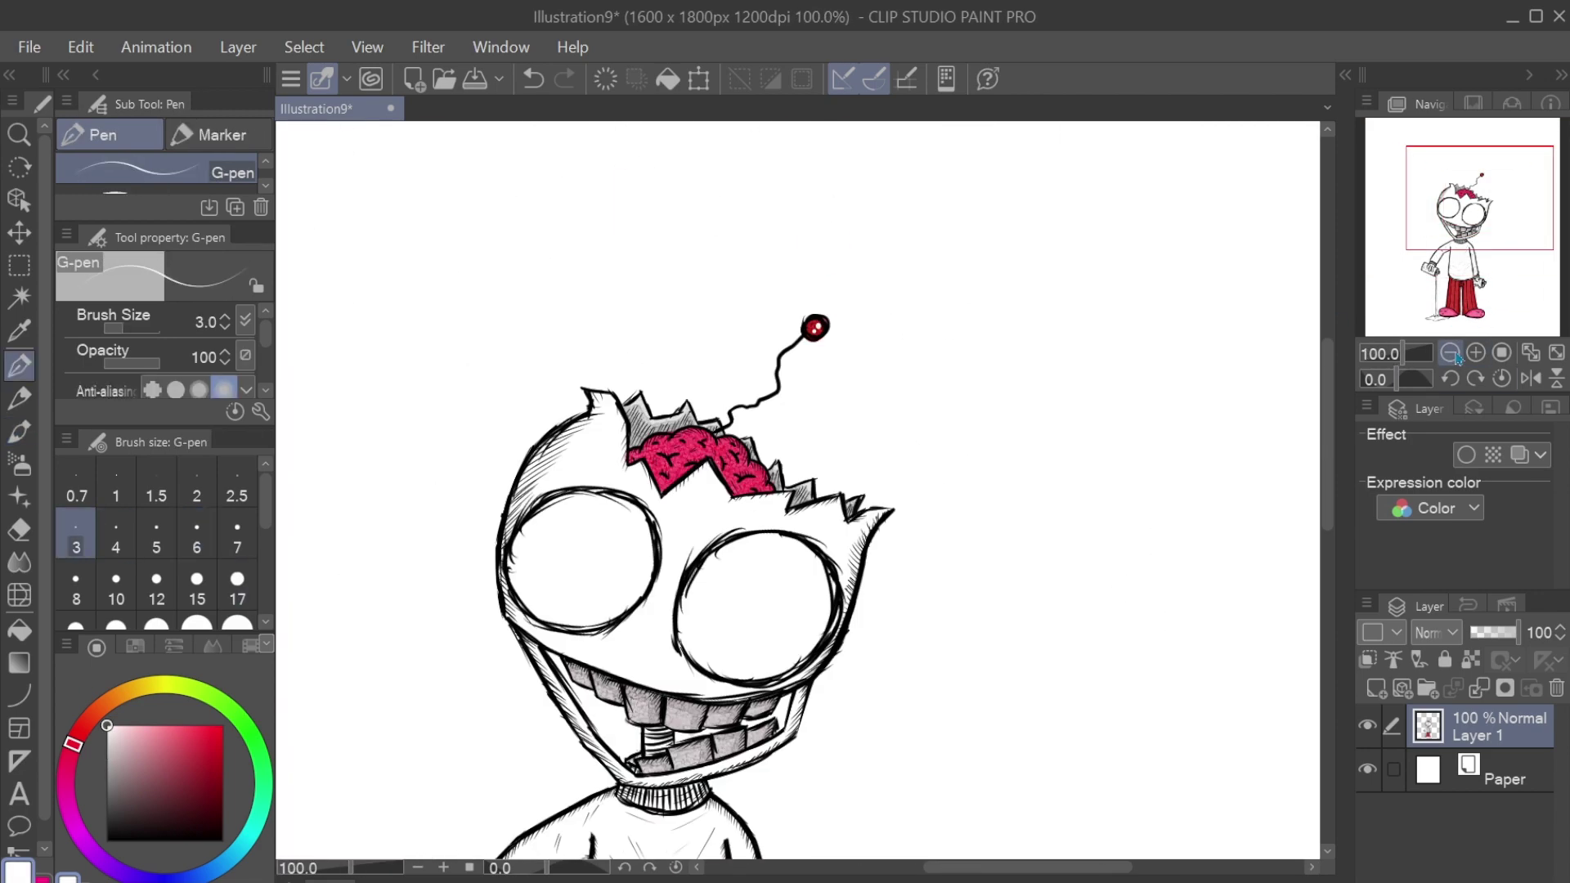
pyautogui.scroll(3, 752, 491)
pyautogui.scroll(-3, 839, 368)
pyautogui.scroll(3, 588, 679)
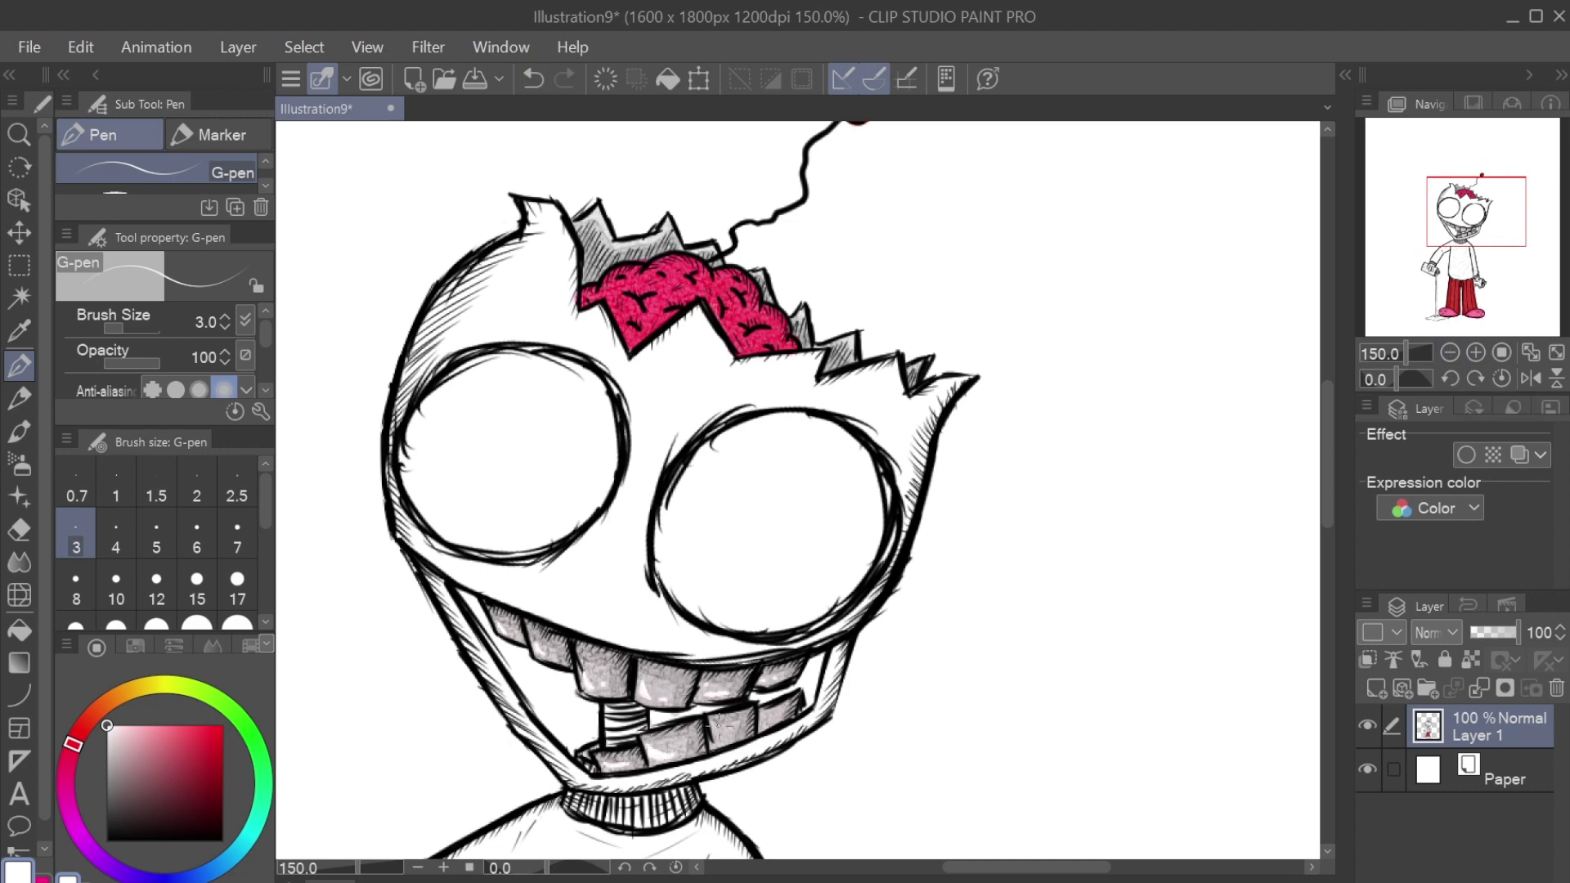
pyautogui.scroll(-3, 934, 673)
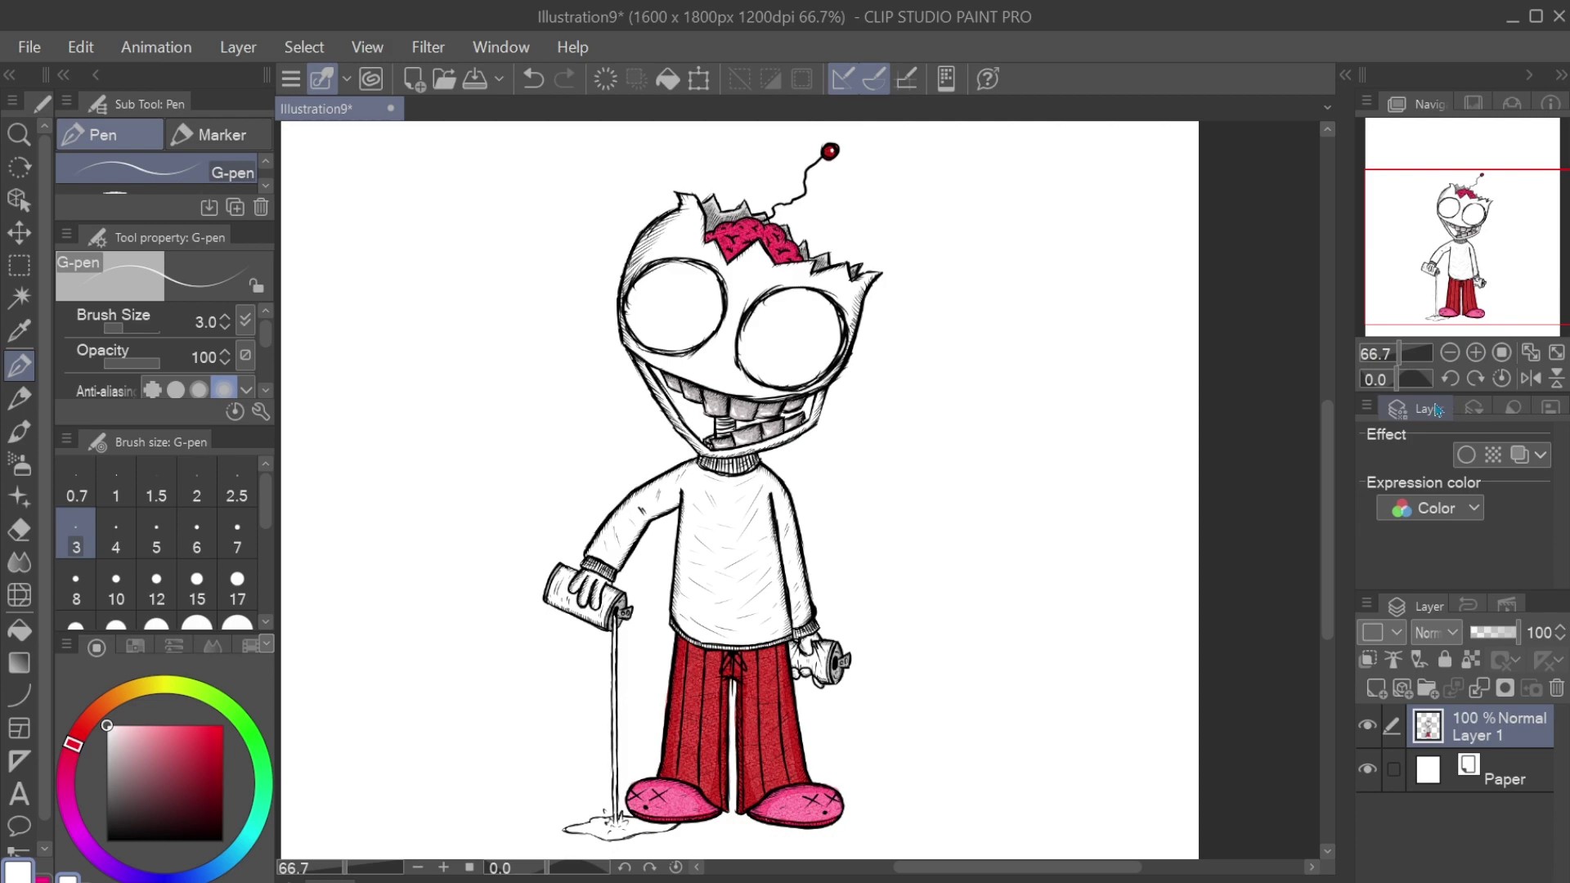
# Step: Paint the body of the pouring can golden yellow using the Round watercolor brush at size 12
pyautogui.scroll(3, 1472, 354)
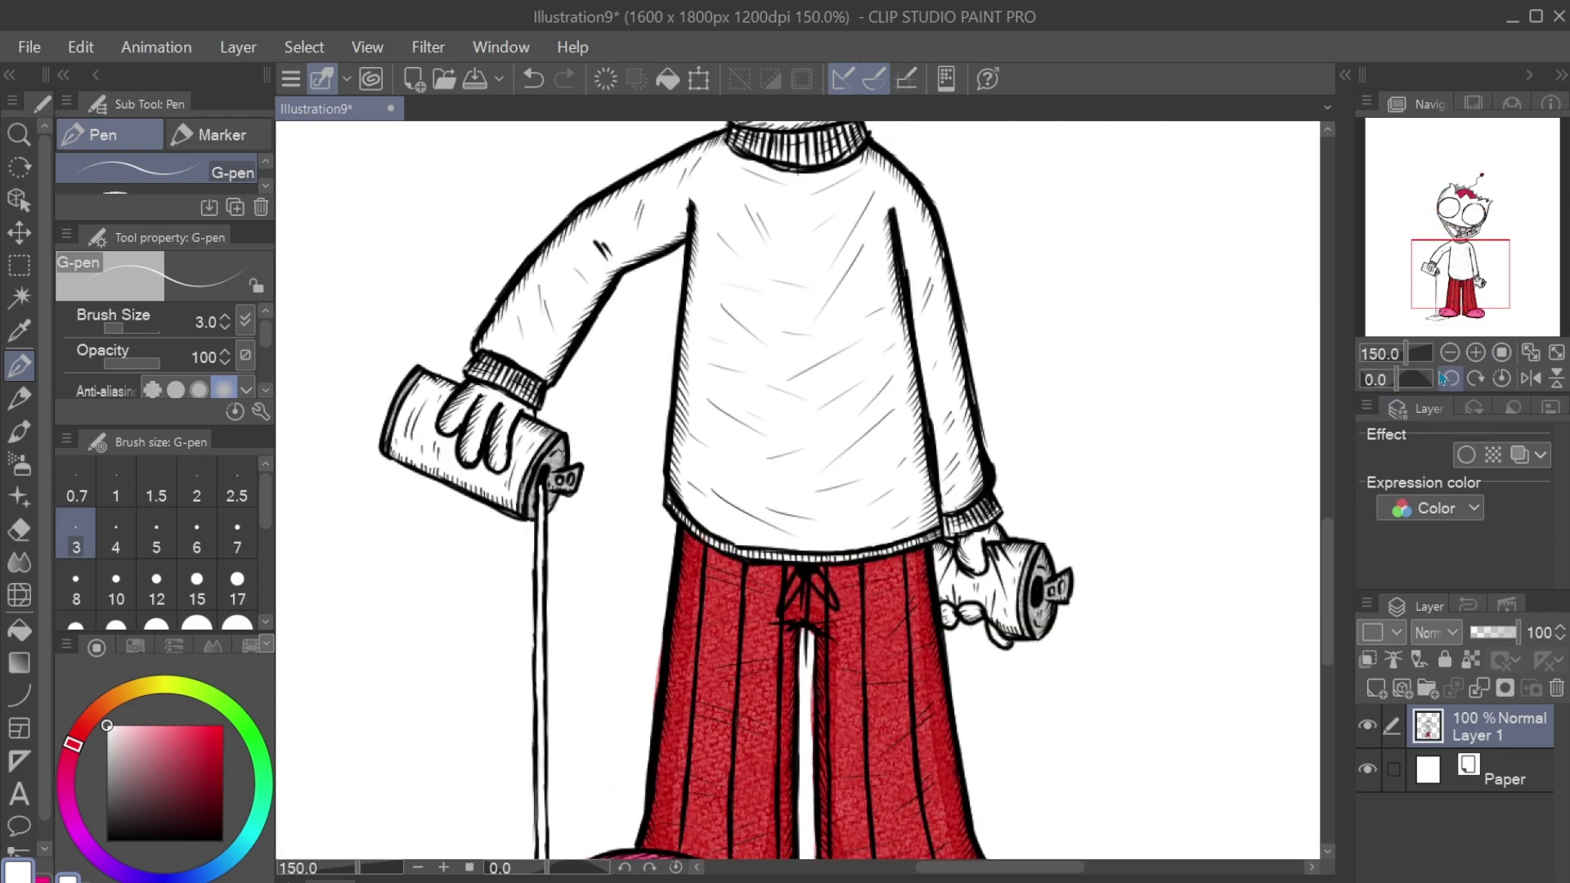
pyautogui.scroll(1, 1156, 449)
pyautogui.click(147, 686)
pyautogui.click(221, 736)
pyautogui.press('b')
pyautogui.scroll(2, 499, 458)
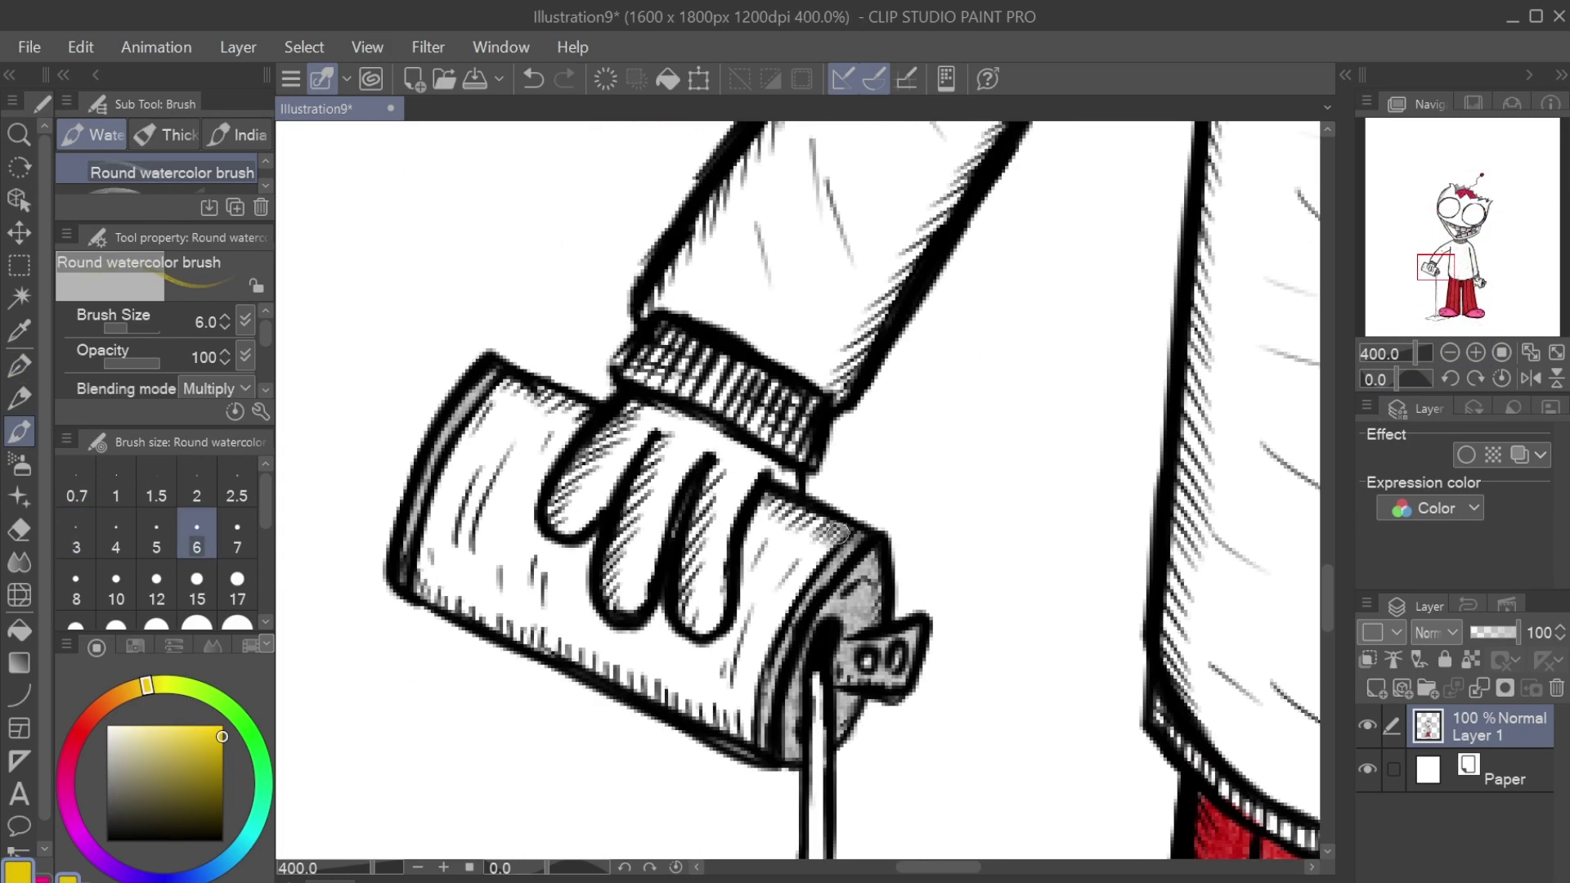
pyautogui.click(156, 589)
pyautogui.moveTo(707, 720)
pyautogui.mouseDown()
pyautogui.moveTo(742, 630)
pyautogui.moveTo(630, 655)
pyautogui.moveTo(466, 573)
pyautogui.moveTo(524, 417)
pyautogui.mouseUp()
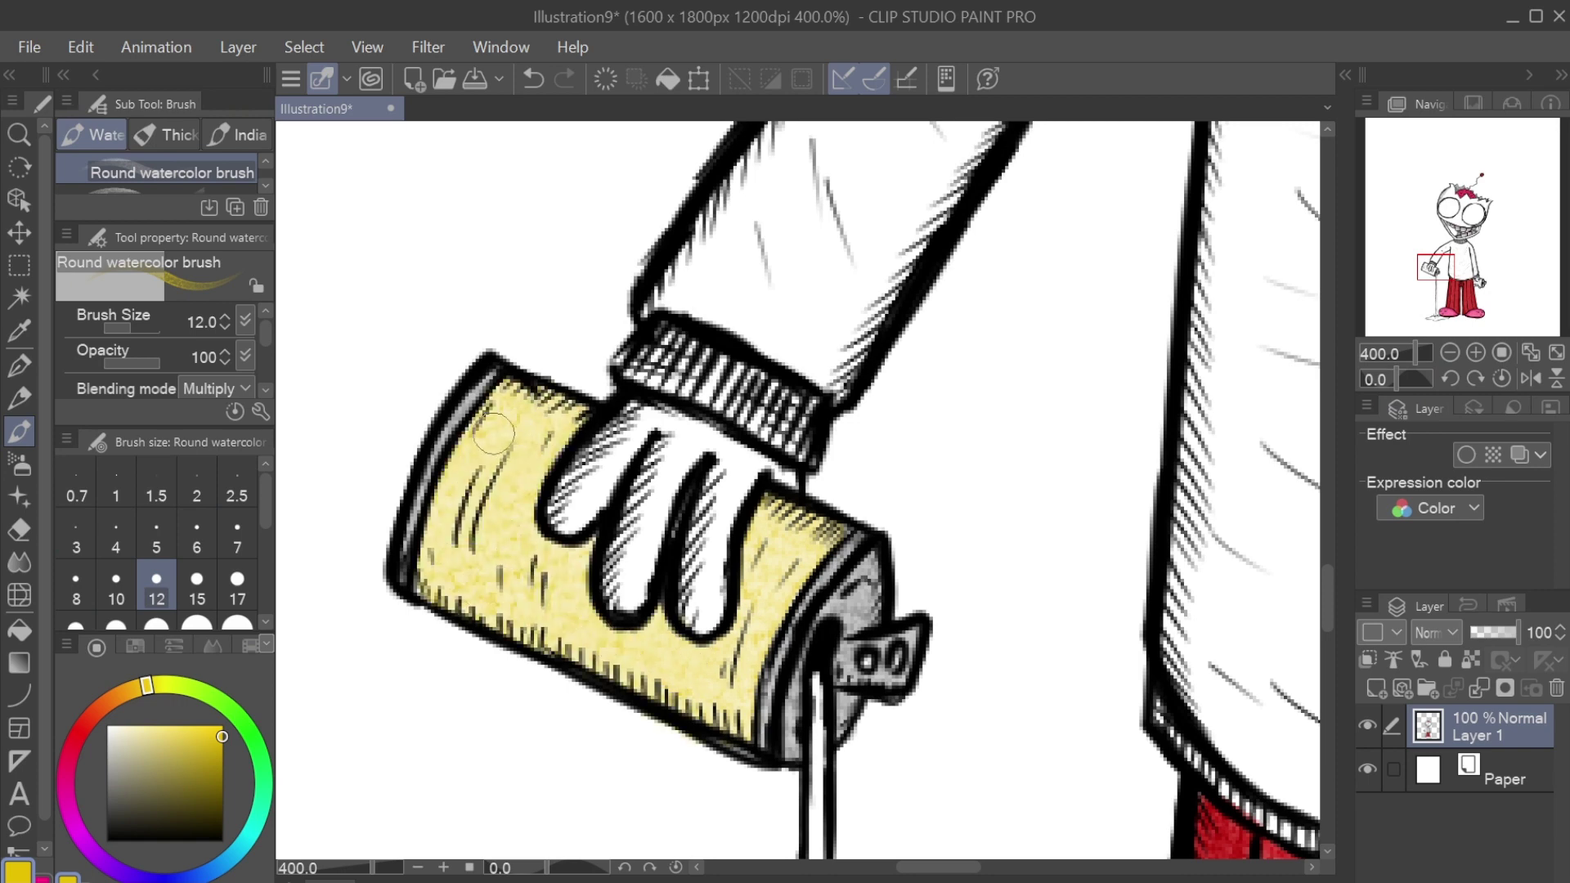
# Step: Deepen the pouring can's yellow at brush size 10 and darken the shading along its long edges
pyautogui.press('[')
pyautogui.moveTo(710, 689)
pyautogui.mouseDown()
pyautogui.moveTo(817, 523)
pyautogui.moveTo(532, 392)
pyautogui.moveTo(540, 589)
pyautogui.mouseUp()
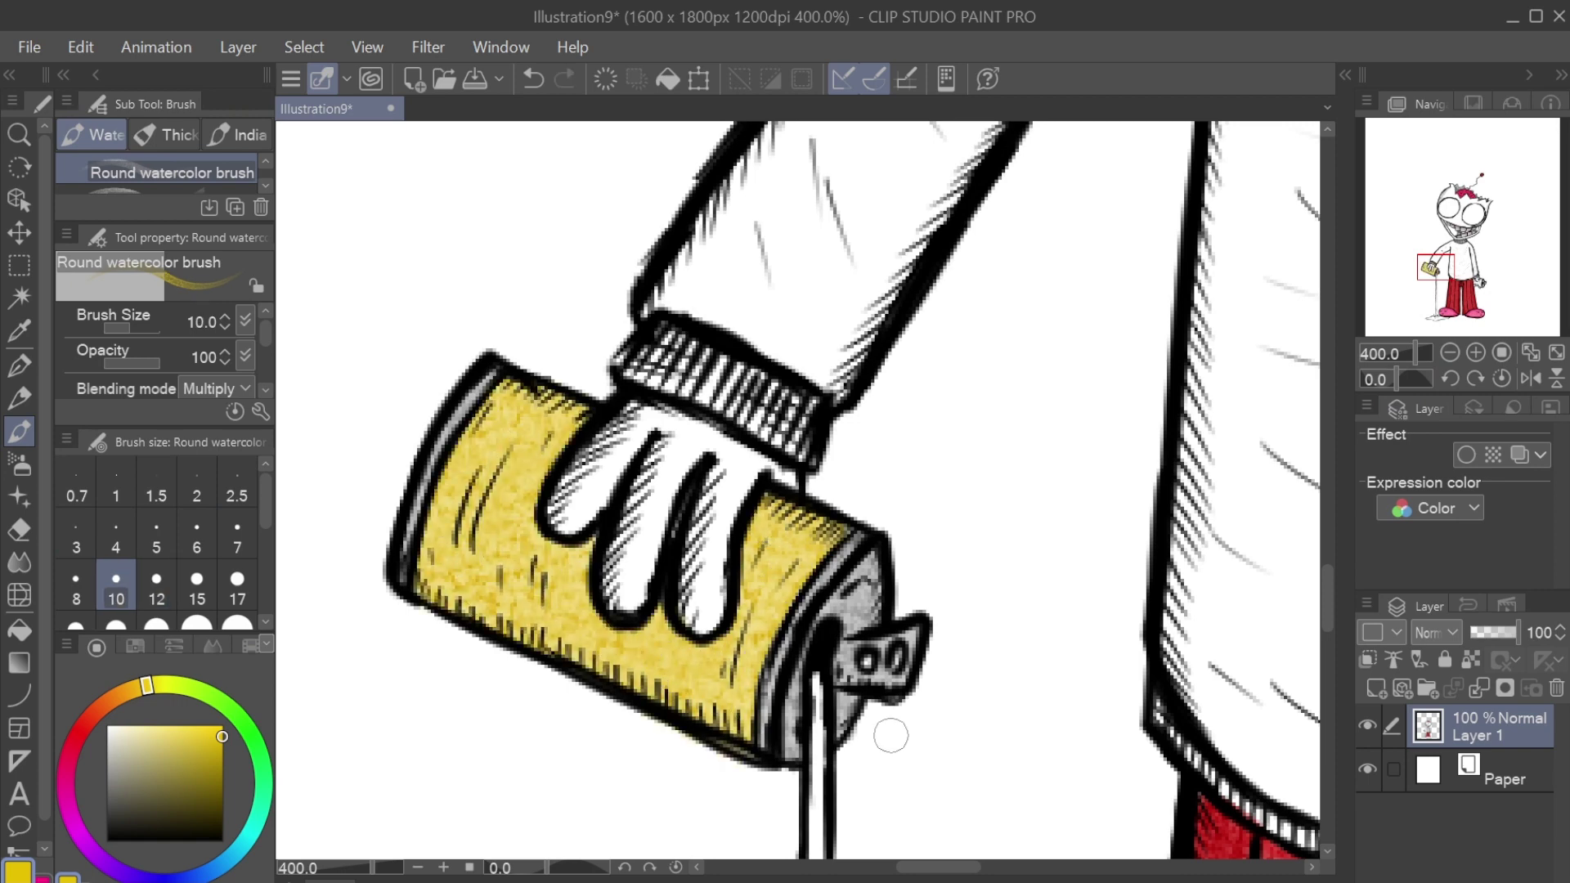
pyautogui.moveTo(736, 720)
pyautogui.mouseDown()
pyautogui.moveTo(438, 589)
pyautogui.moveTo(539, 401)
pyautogui.mouseUp()
pyautogui.click(66, 784)
pyautogui.click(106, 781)
pyautogui.click(76, 587)
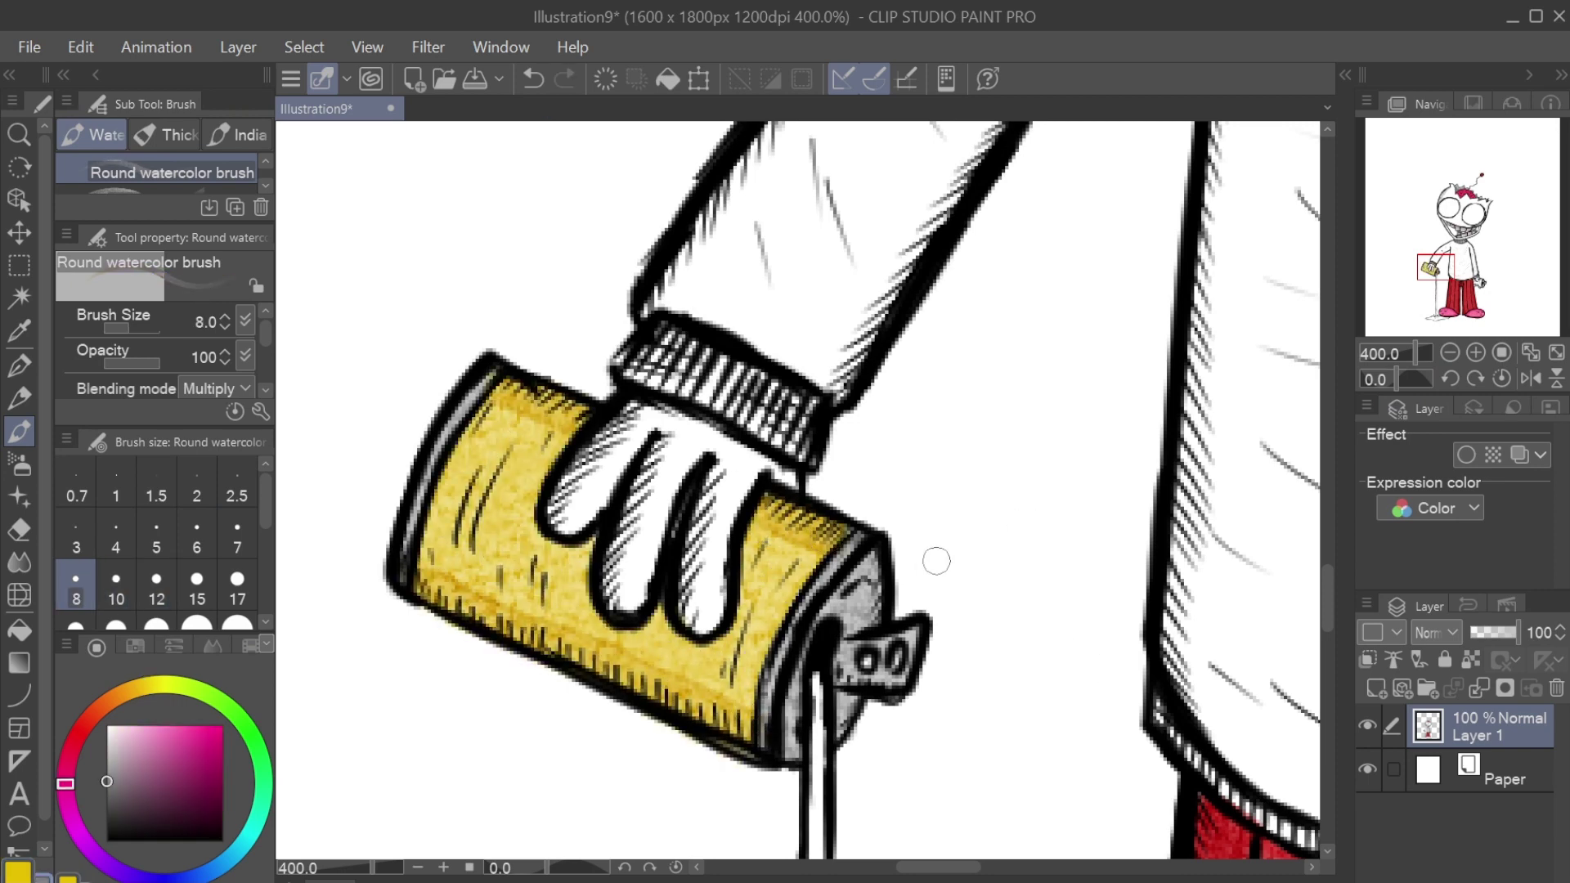
pyautogui.scroll(-4, 940, 554)
pyautogui.keyDown('alt'); pyautogui.click(564, 524); pyautogui.keyUp('alt')
pyautogui.scroll(4, 564, 523)
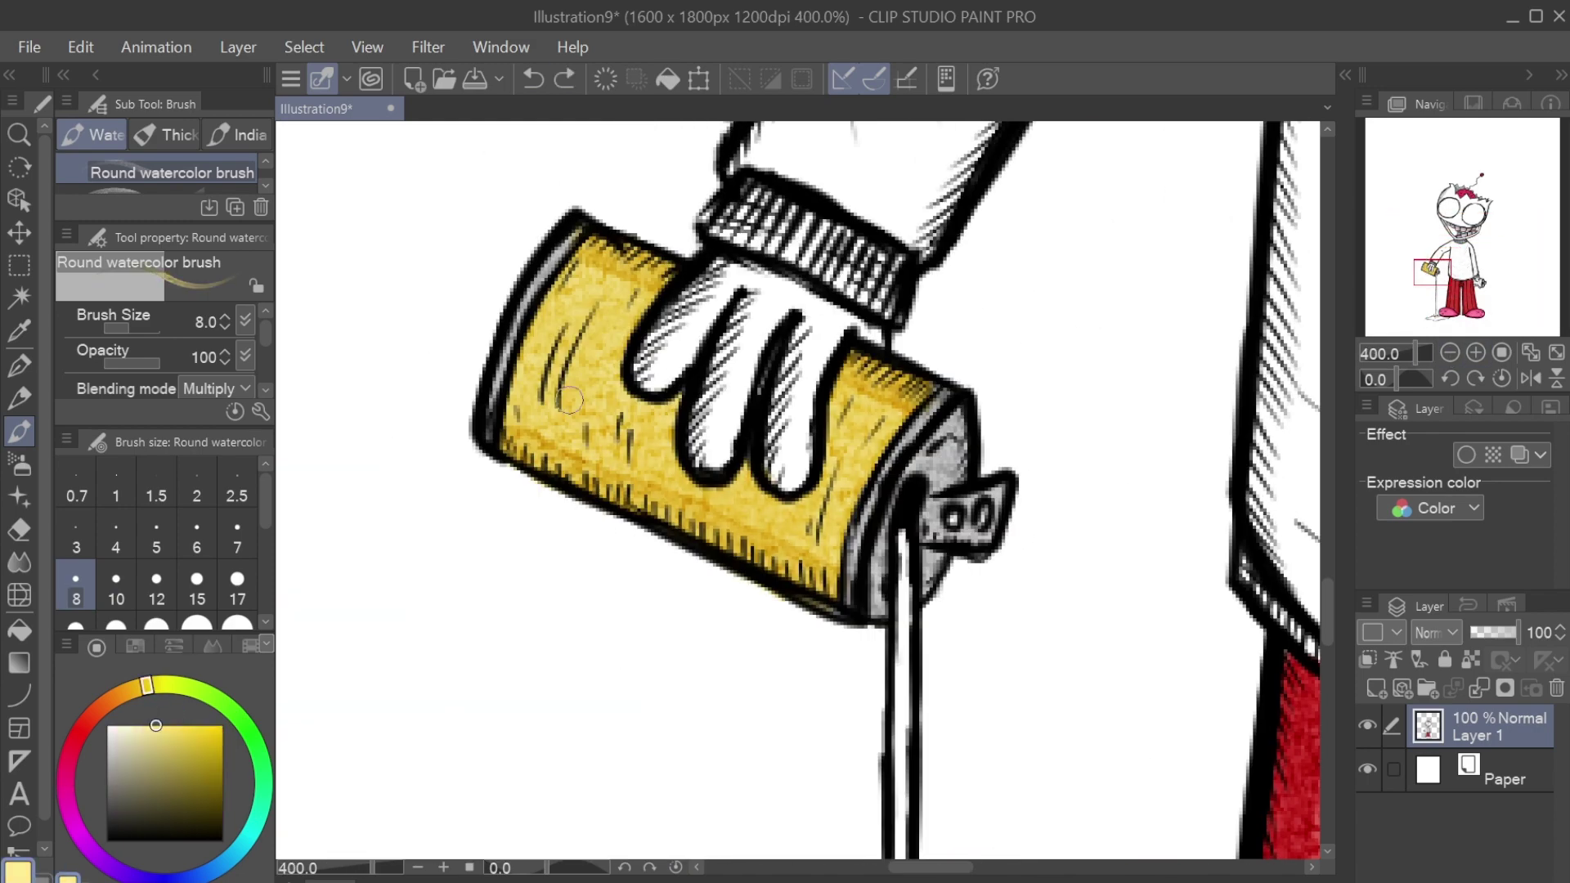
pyautogui.scroll(-4, 736, 491)
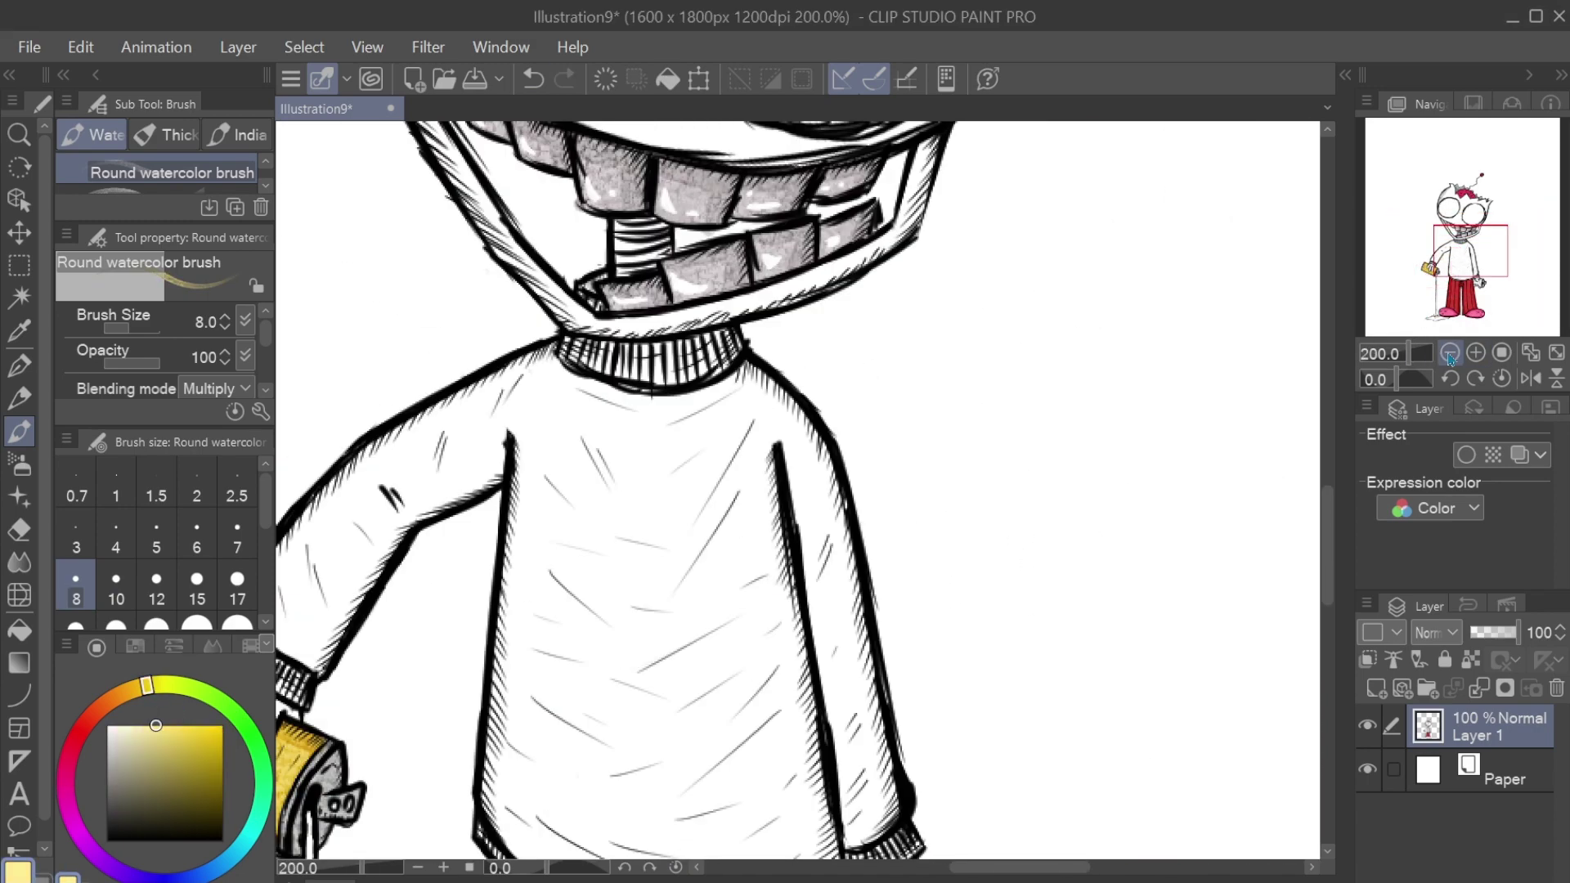
# Step: Paint the body of the can held beside the trousers crimson pink at brush size 8
pyautogui.scroll(4, 655, 638)
pyautogui.keyDown('alt'); pyautogui.click(393, 670); pyautogui.keyUp('alt')
pyautogui.click(196, 736)
pyautogui.moveTo(760, 630)
pyautogui.mouseDown()
pyautogui.moveTo(777, 523)
pyautogui.moveTo(654, 573)
pyautogui.moveTo(621, 490)
pyautogui.moveTo(650, 575)
pyautogui.moveTo(695, 524)
pyautogui.mouseUp()
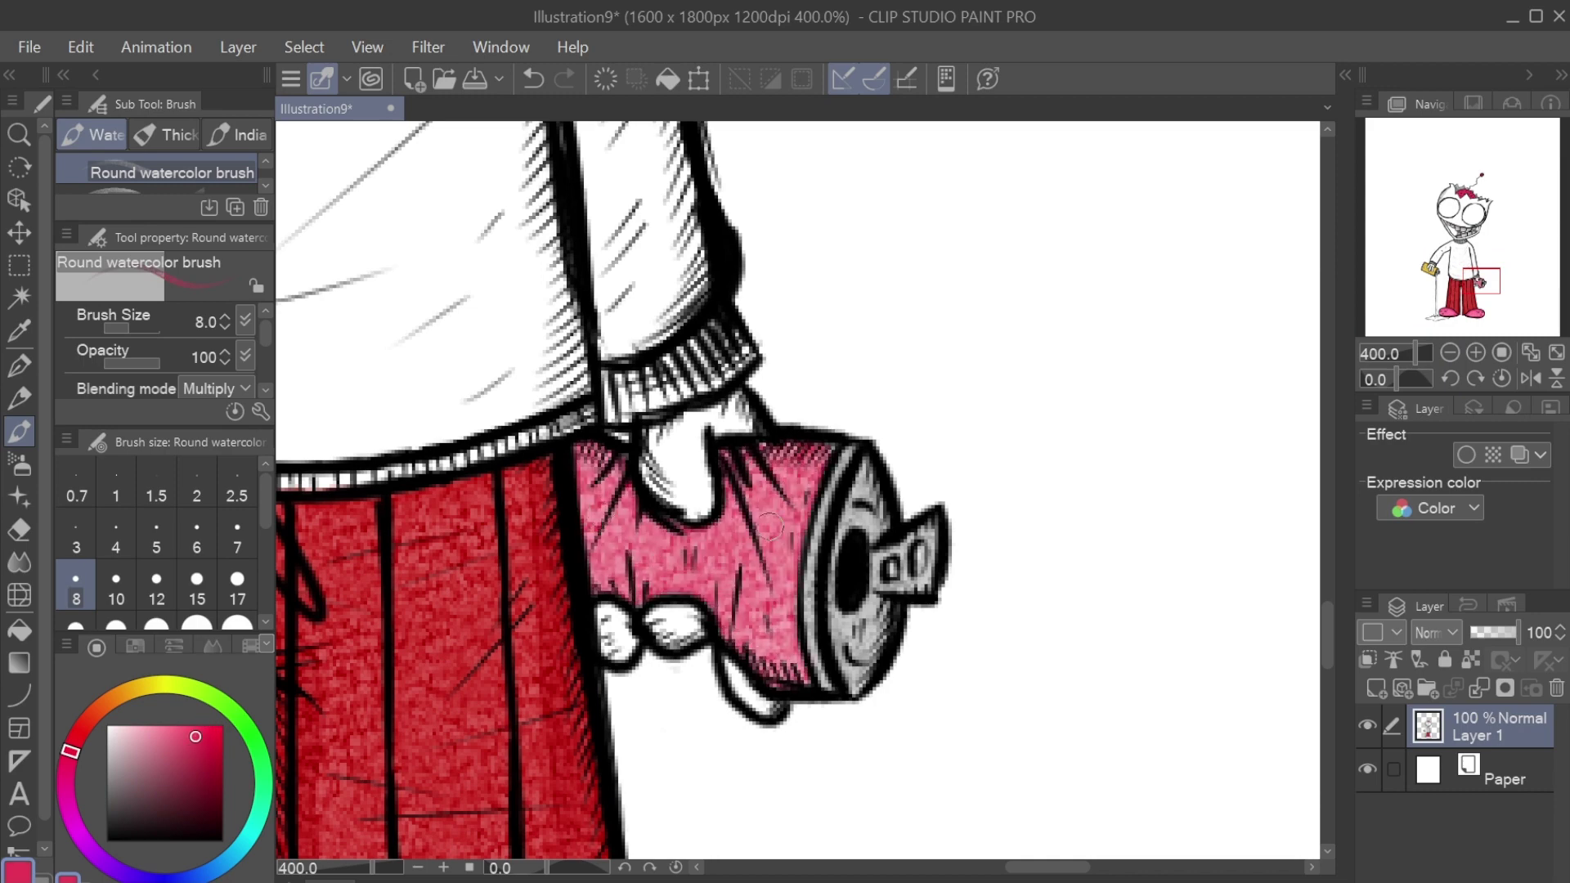
# Step: Darken the shading along the edges of the crimson can held beside the trousers at brush size 8
pyautogui.keyDown('alt'); pyautogui.click(736, 572); pyautogui.keyUp('alt')
pyautogui.moveTo(736, 622)
pyautogui.mouseDown()
pyautogui.moveTo(809, 679)
pyautogui.moveTo(785, 450)
pyautogui.mouseUp()
pyautogui.moveTo(785, 450); pyautogui.dragTo(605, 572)
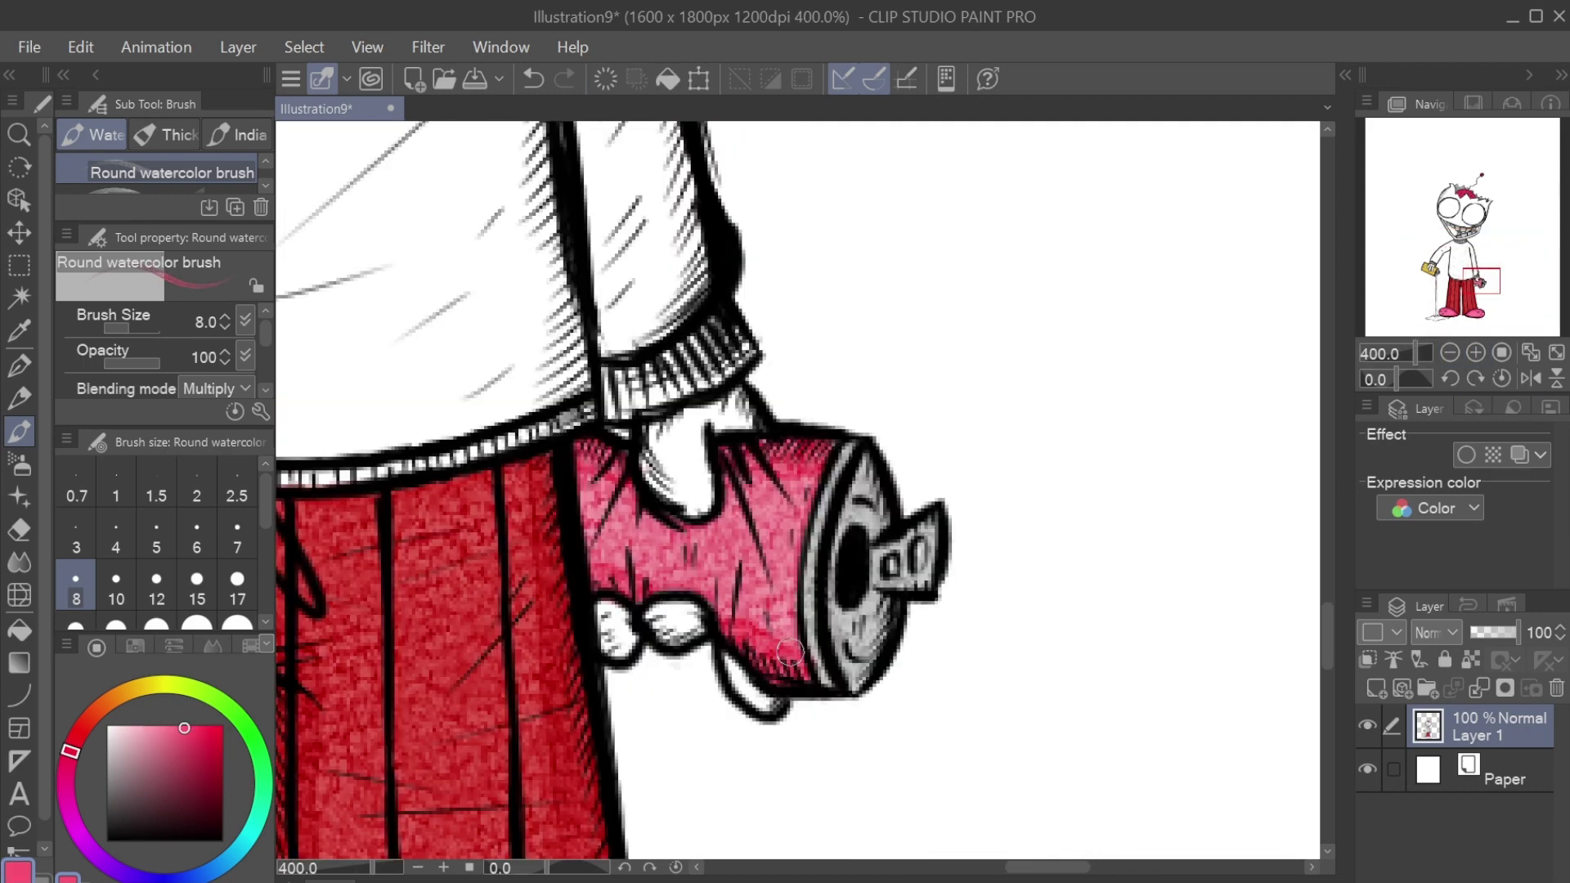
pyautogui.scroll(-5, 957, 653)
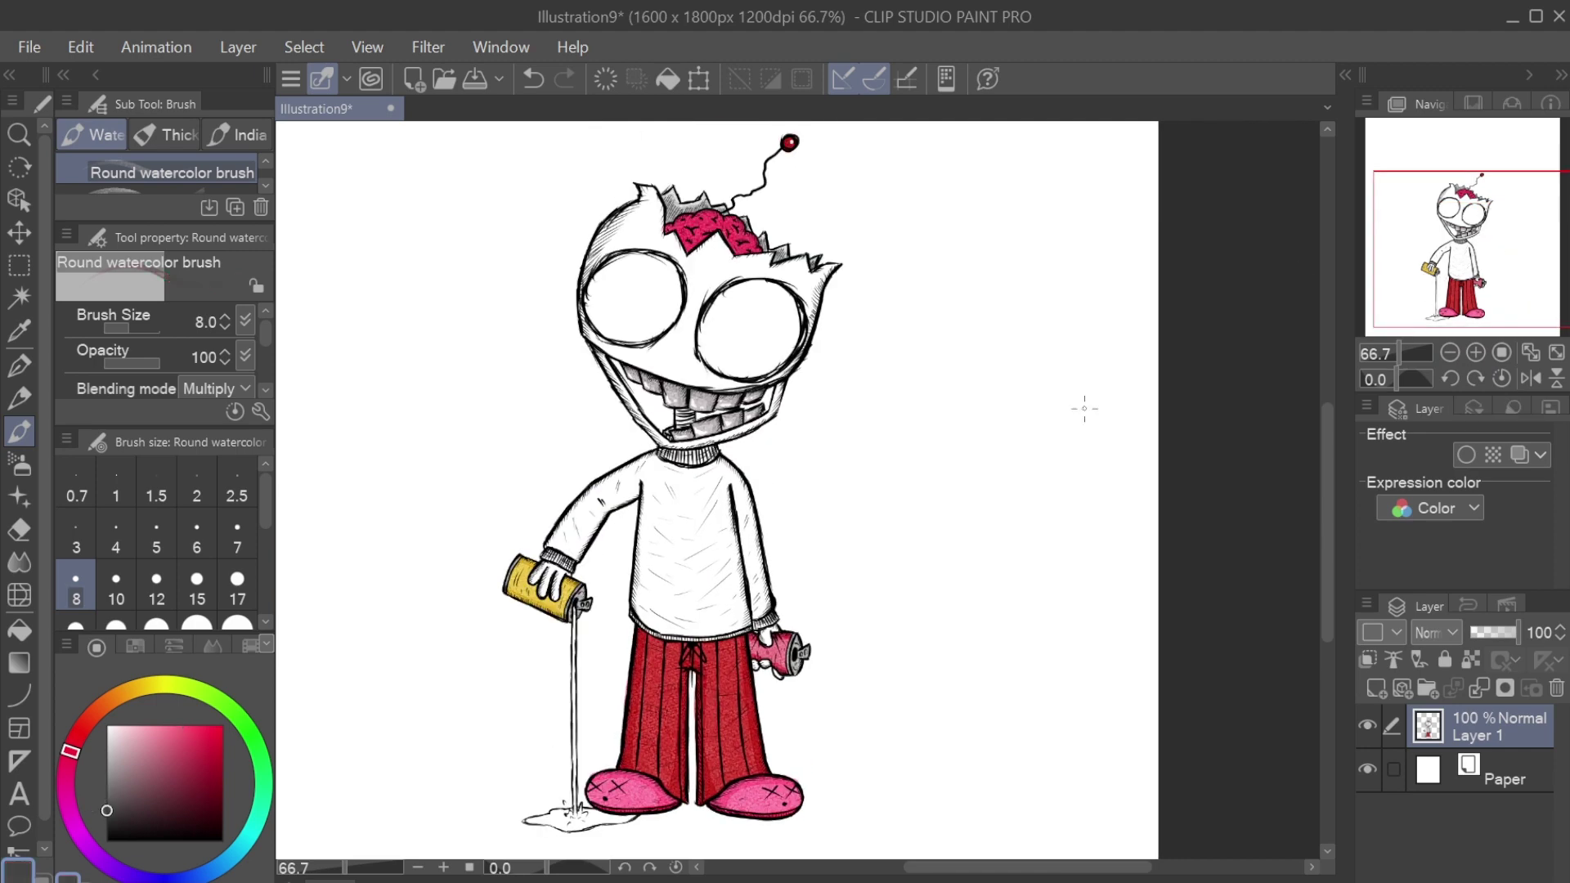
# Step: Try painting dark grey and brownish patches on the sweater's body and sleeves, and undo them all
pyautogui.scroll(1, 1084, 409)
pyautogui.moveTo(666, 511); pyautogui.dragTo(646, 666)
pyautogui.click(112, 797)
pyautogui.moveTo(595, 531); pyautogui.dragTo(588, 677)
pyautogui.click(112, 802)
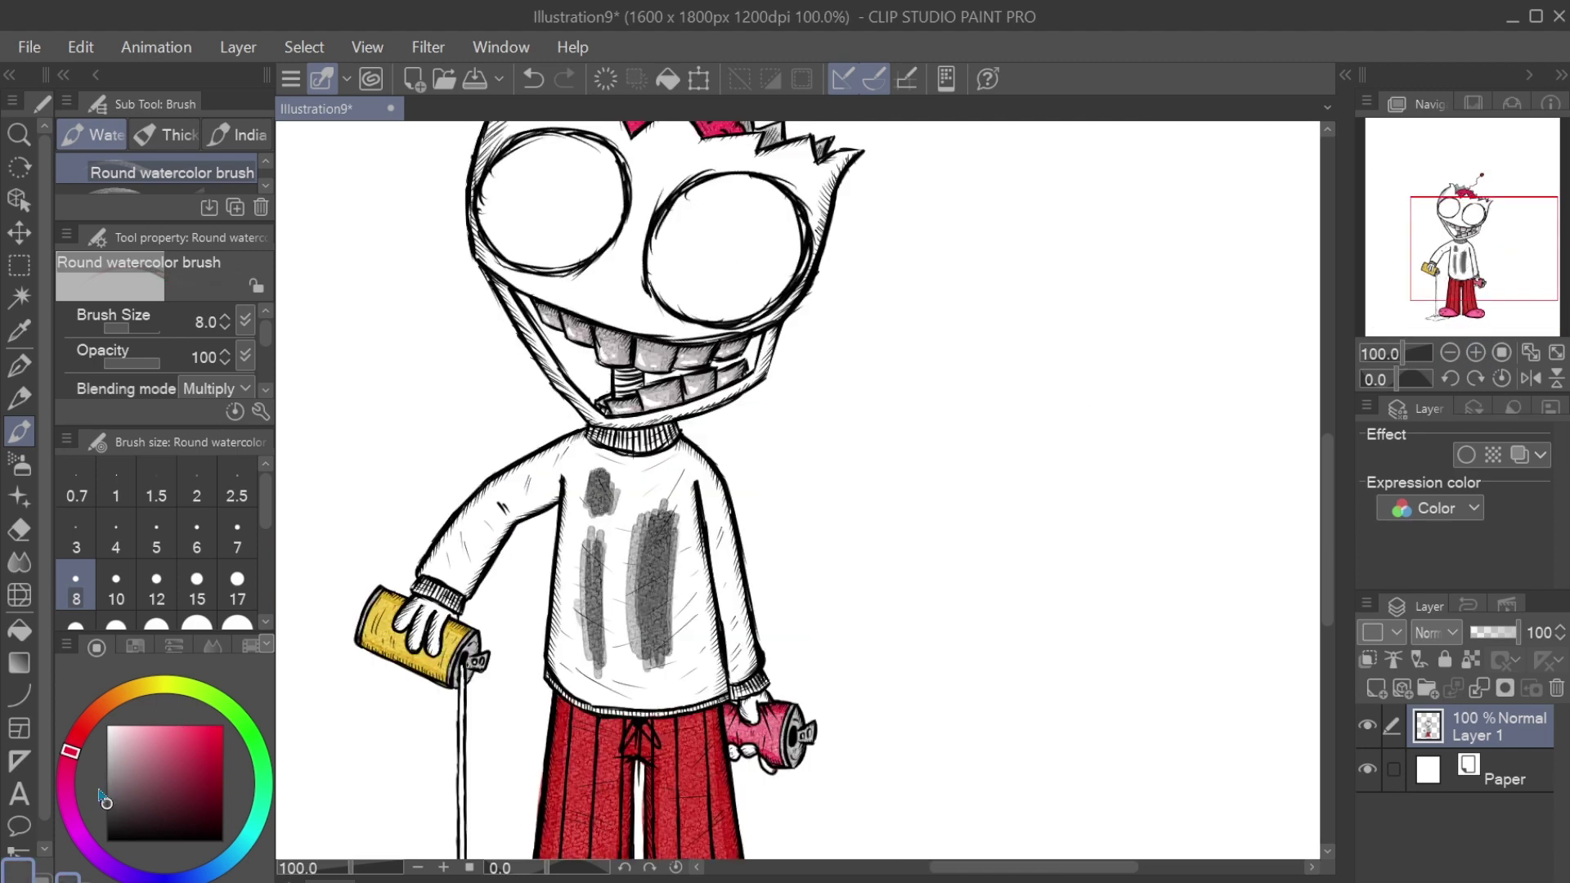
pyautogui.moveTo(693, 629); pyautogui.dragTo(694, 696)
pyautogui.moveTo(693, 544); pyautogui.dragTo(693, 629)
pyautogui.moveTo(736, 560); pyautogui.dragTo(734, 642)
pyautogui.click(139, 790)
pyautogui.moveTo(503, 498); pyautogui.dragTo(462, 568)
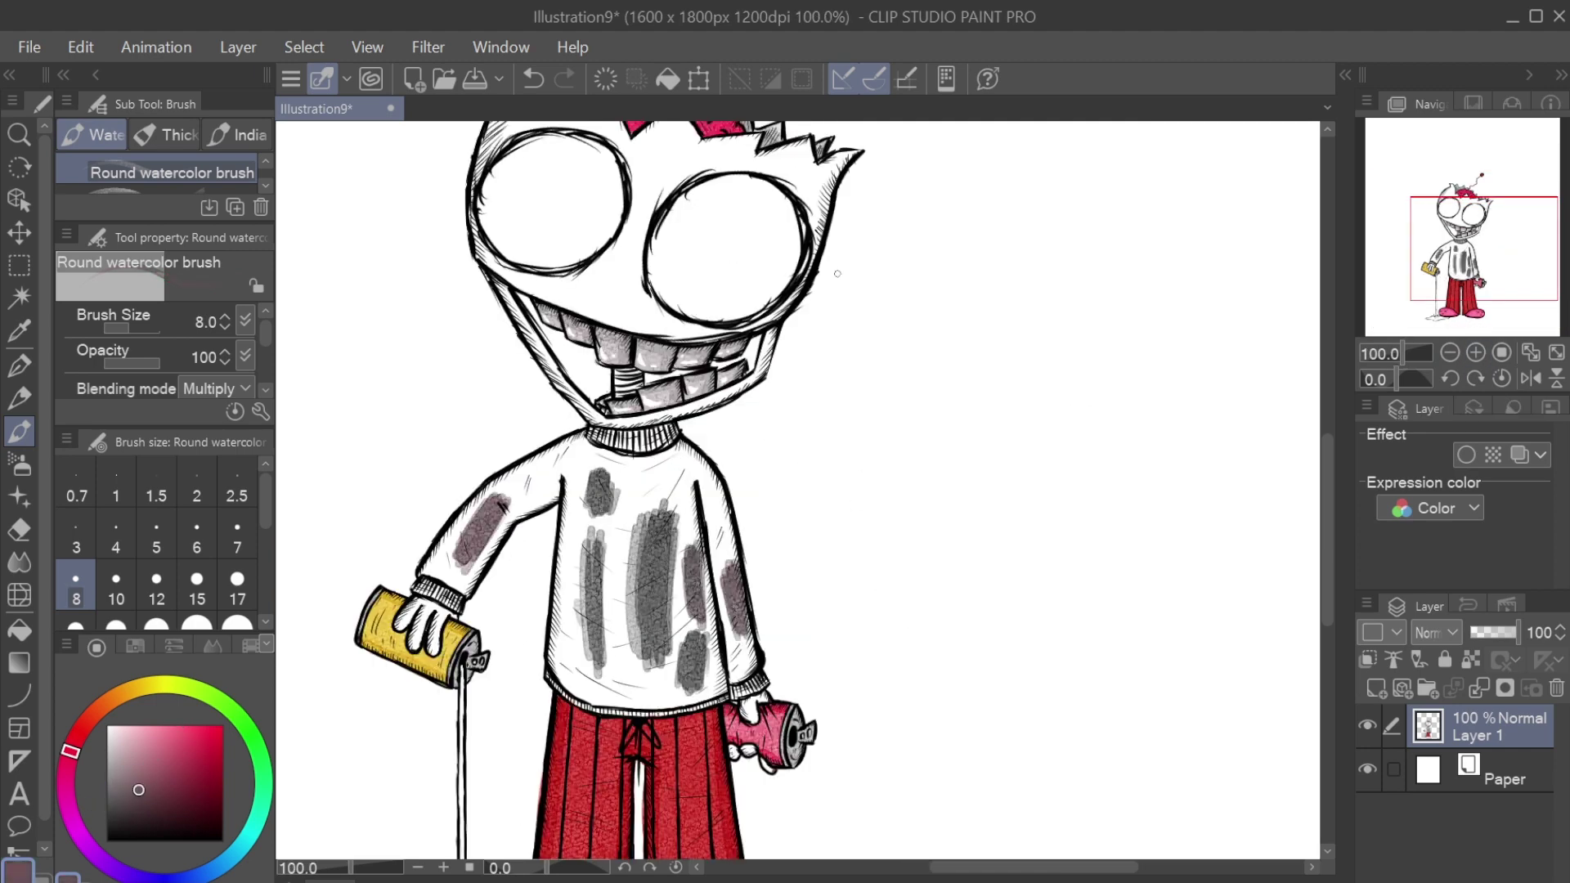
pyautogui.hotkey('ctrl', 'z')
pyautogui.hotkey('ctrl', 'z')
pyautogui.hotkey('ctrl', 'z')
pyautogui.hotkey('ctrl', 'z')
pyautogui.hotkey('ctrl', 'z')
pyautogui.hotkey('ctrl', 'z')
pyautogui.hotkey('ctrl', 'z')
pyautogui.hotkey('ctrl', 'z')
# Step: Try a lighter mauve patch on the front of the sweater and undo it
pyautogui.click(135, 784)
pyautogui.moveTo(658, 527); pyautogui.dragTo(629, 666)
pyautogui.hotkey('ctrl', 'z')
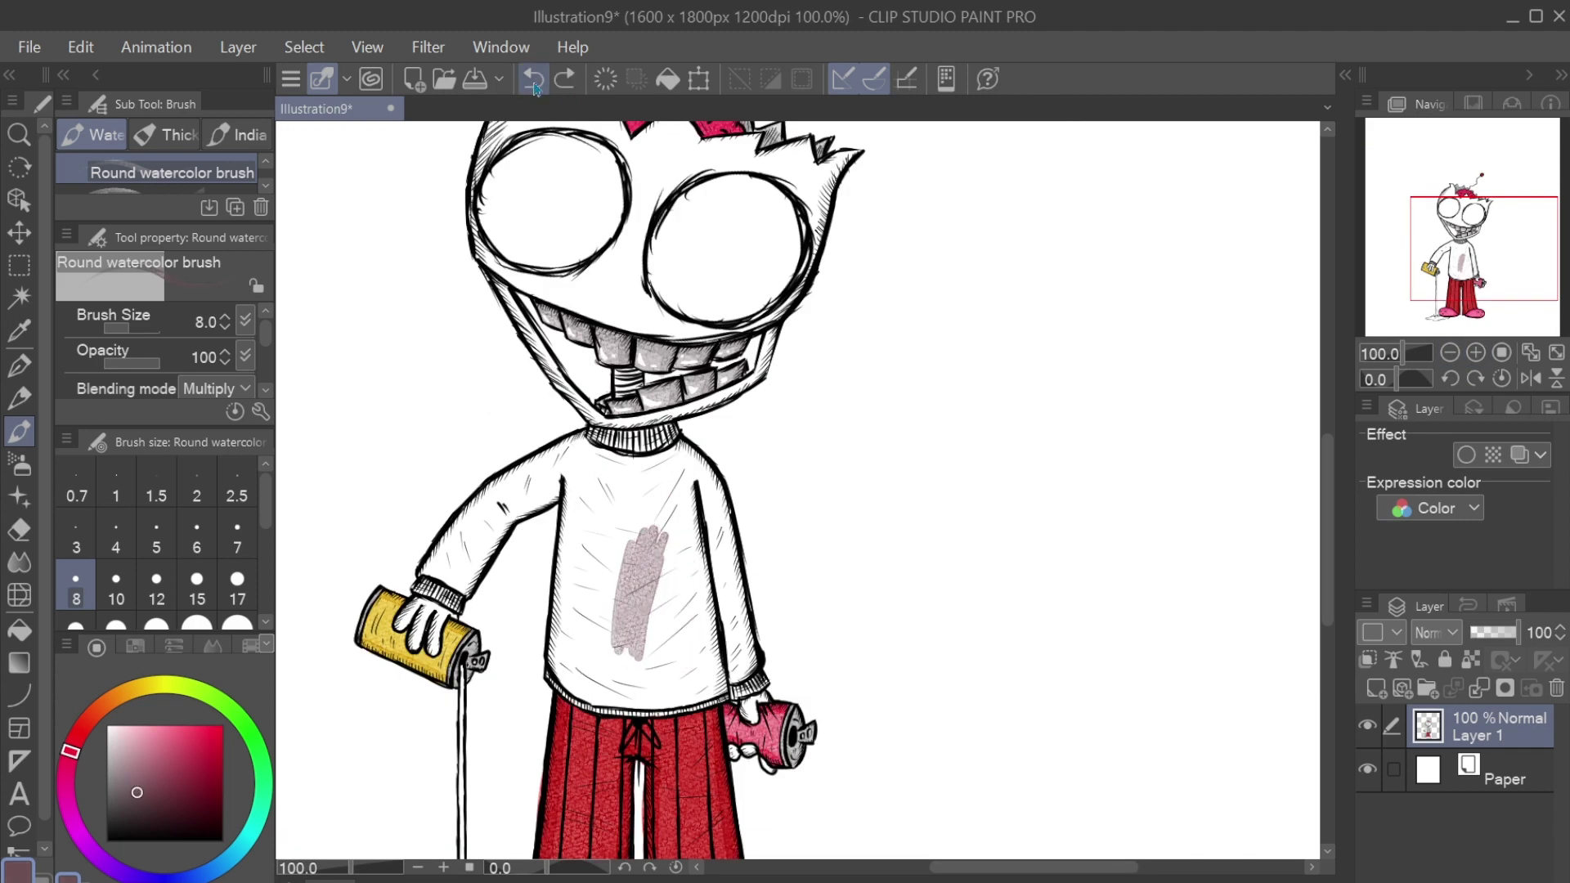
pyautogui.moveTo(605, 487); pyautogui.dragTo(669, 534)
pyautogui.click(532, 79)
pyautogui.hotkey('ctrl', '-')
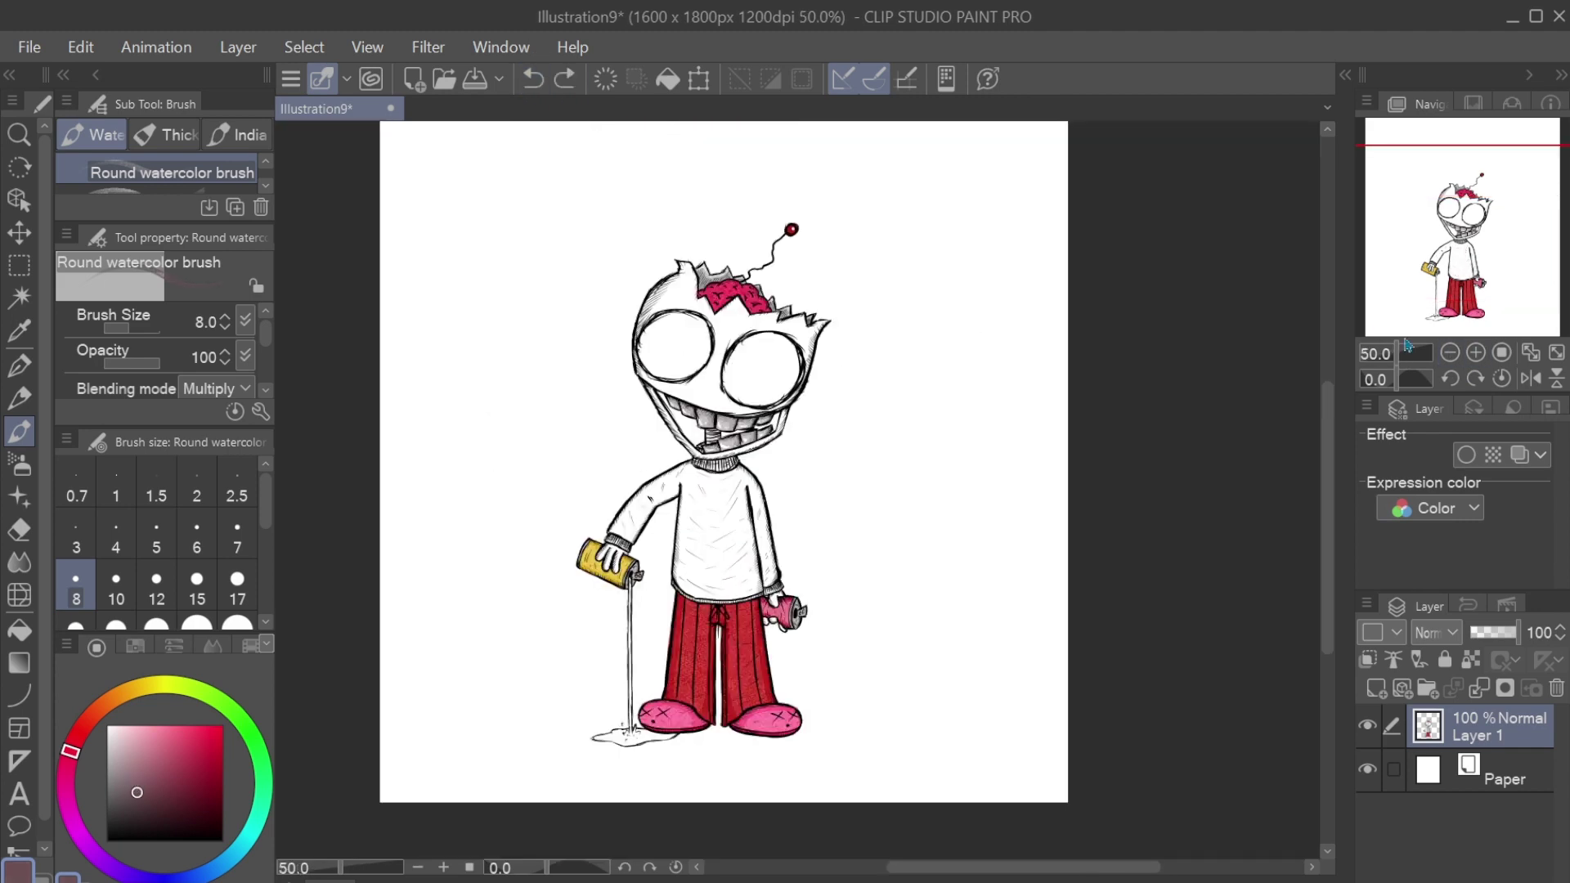
# Step: Shade the side edges and sleeves of the sweater light grey using the Round watercolor brush at size 8
pyautogui.hotkey('ctrl', '+')
pyautogui.hotkey('ctrl', '+')
pyautogui.click(106, 757)
pyautogui.moveTo(441, 483); pyautogui.dragTo(429, 777)
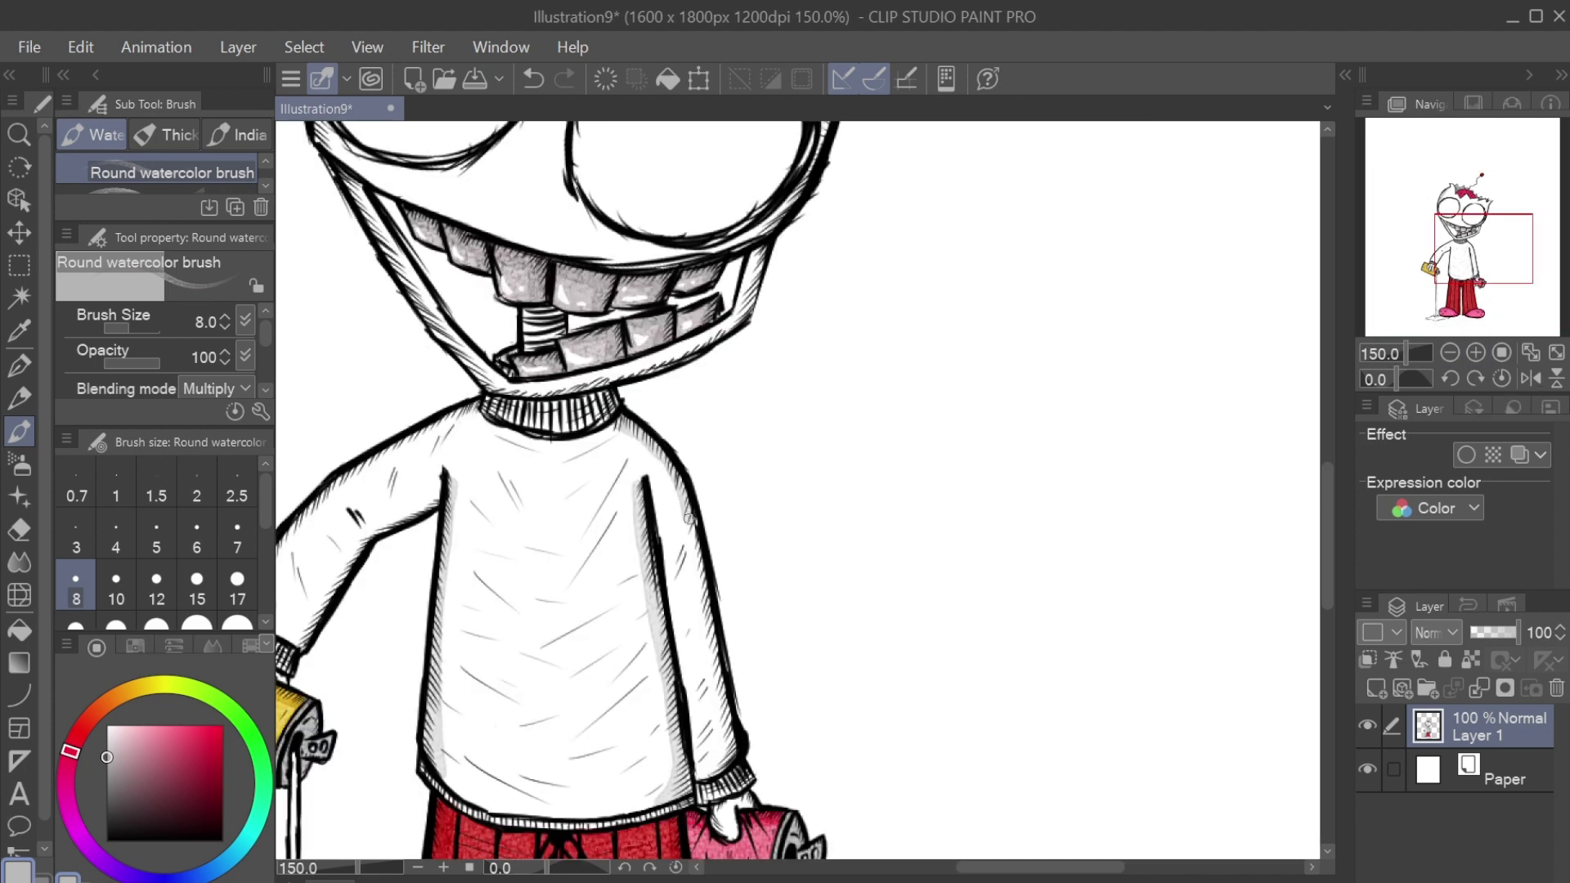
pyautogui.moveTo(352, 558); pyautogui.dragTo(466, 521)
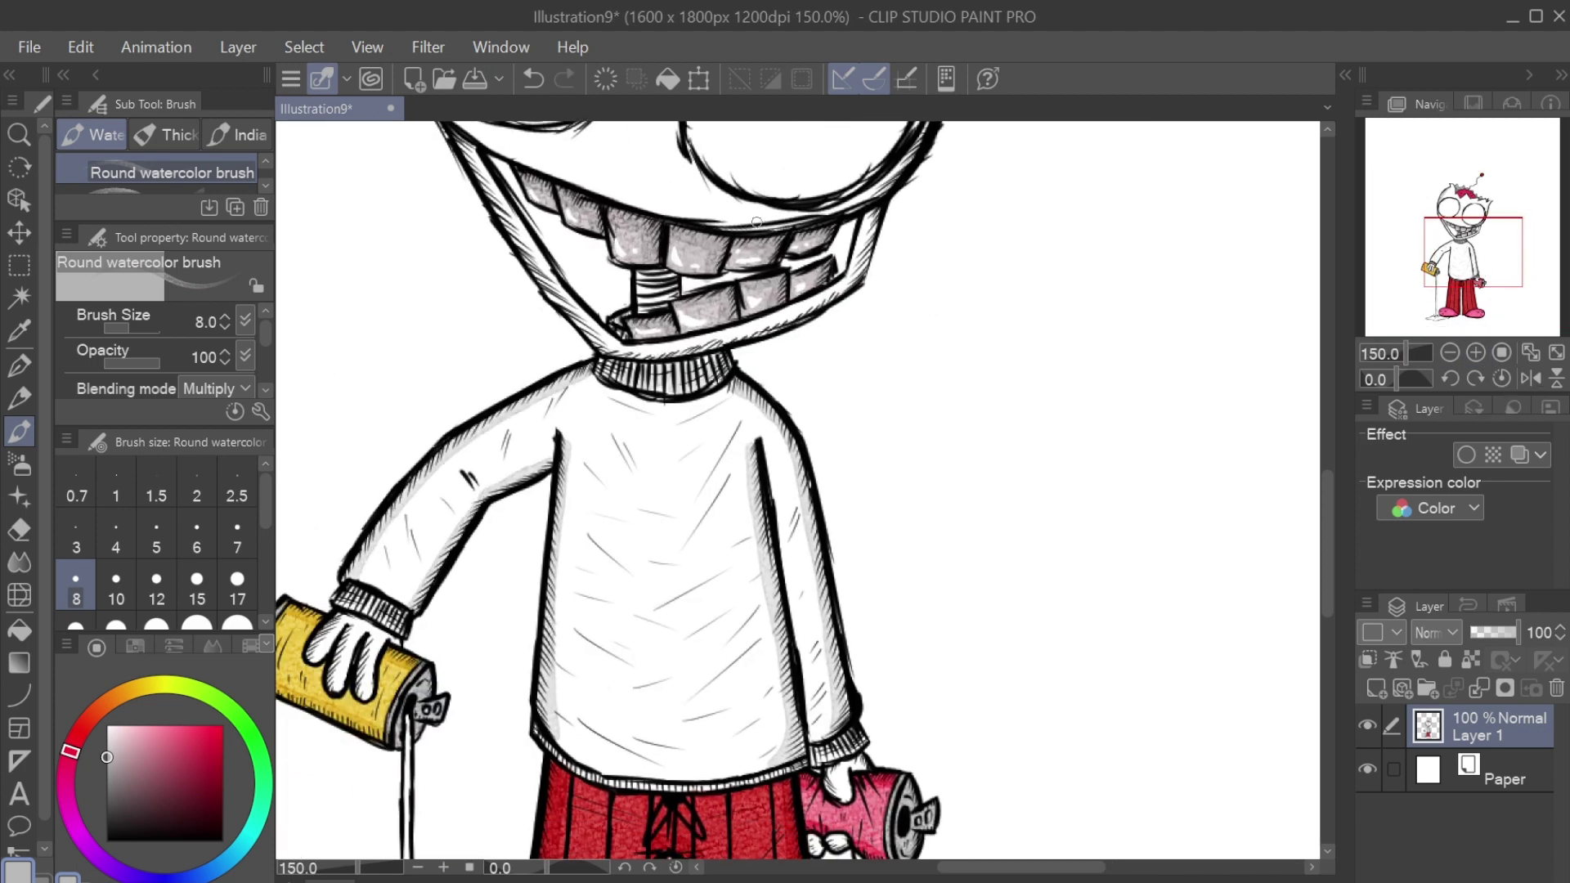
pyautogui.click(1450, 353)
pyautogui.click(1450, 353)
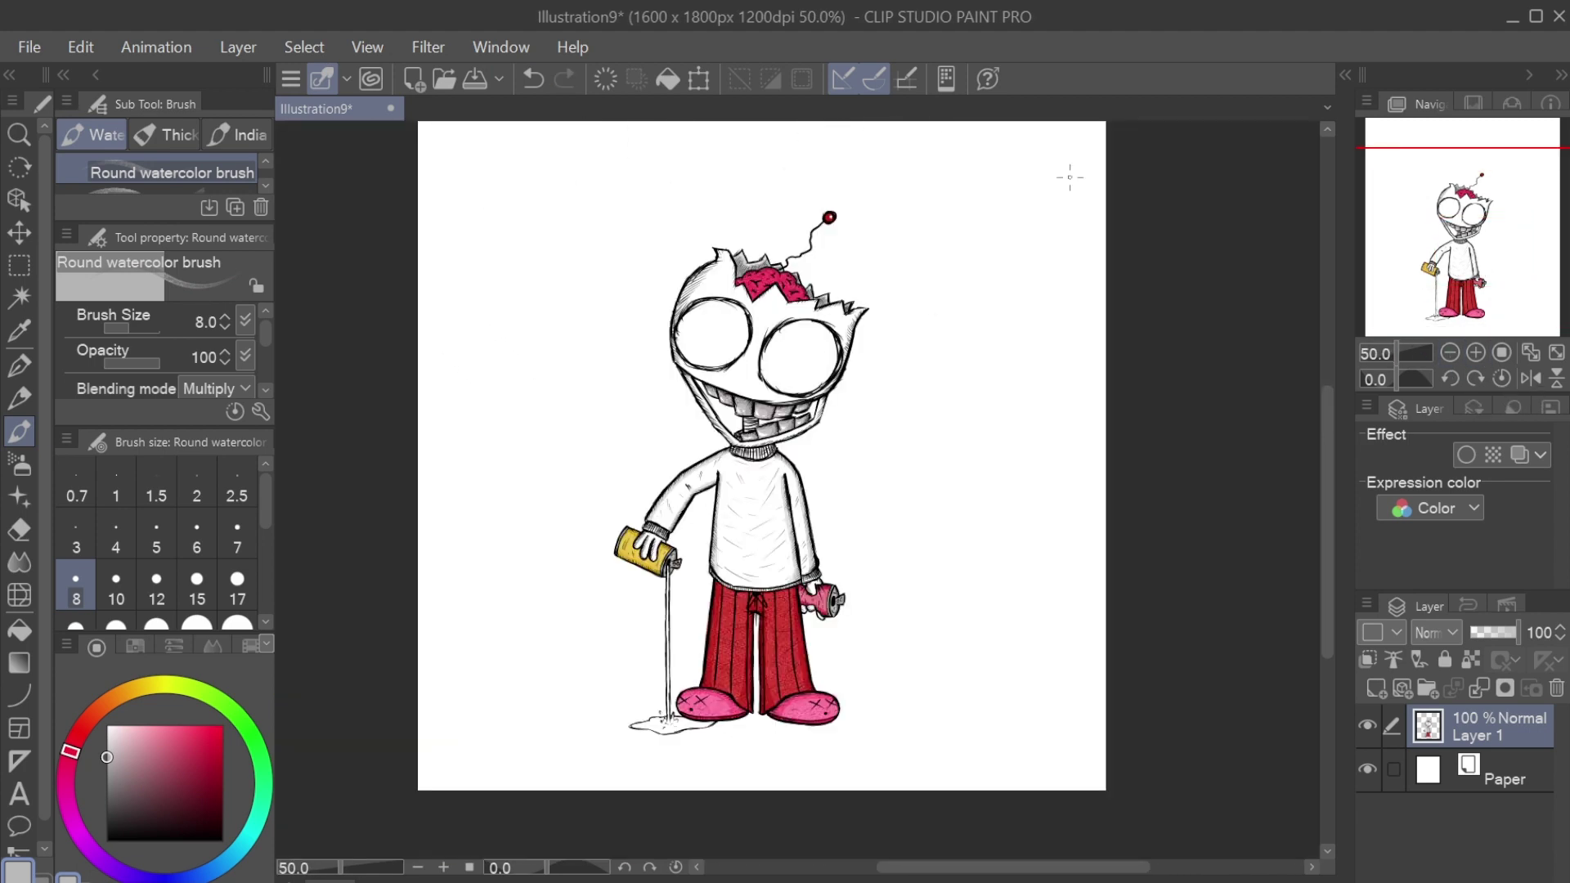
pyautogui.hotkey('ctrl', '+')
pyautogui.hotkey('ctrl', '+')
pyautogui.press('p')
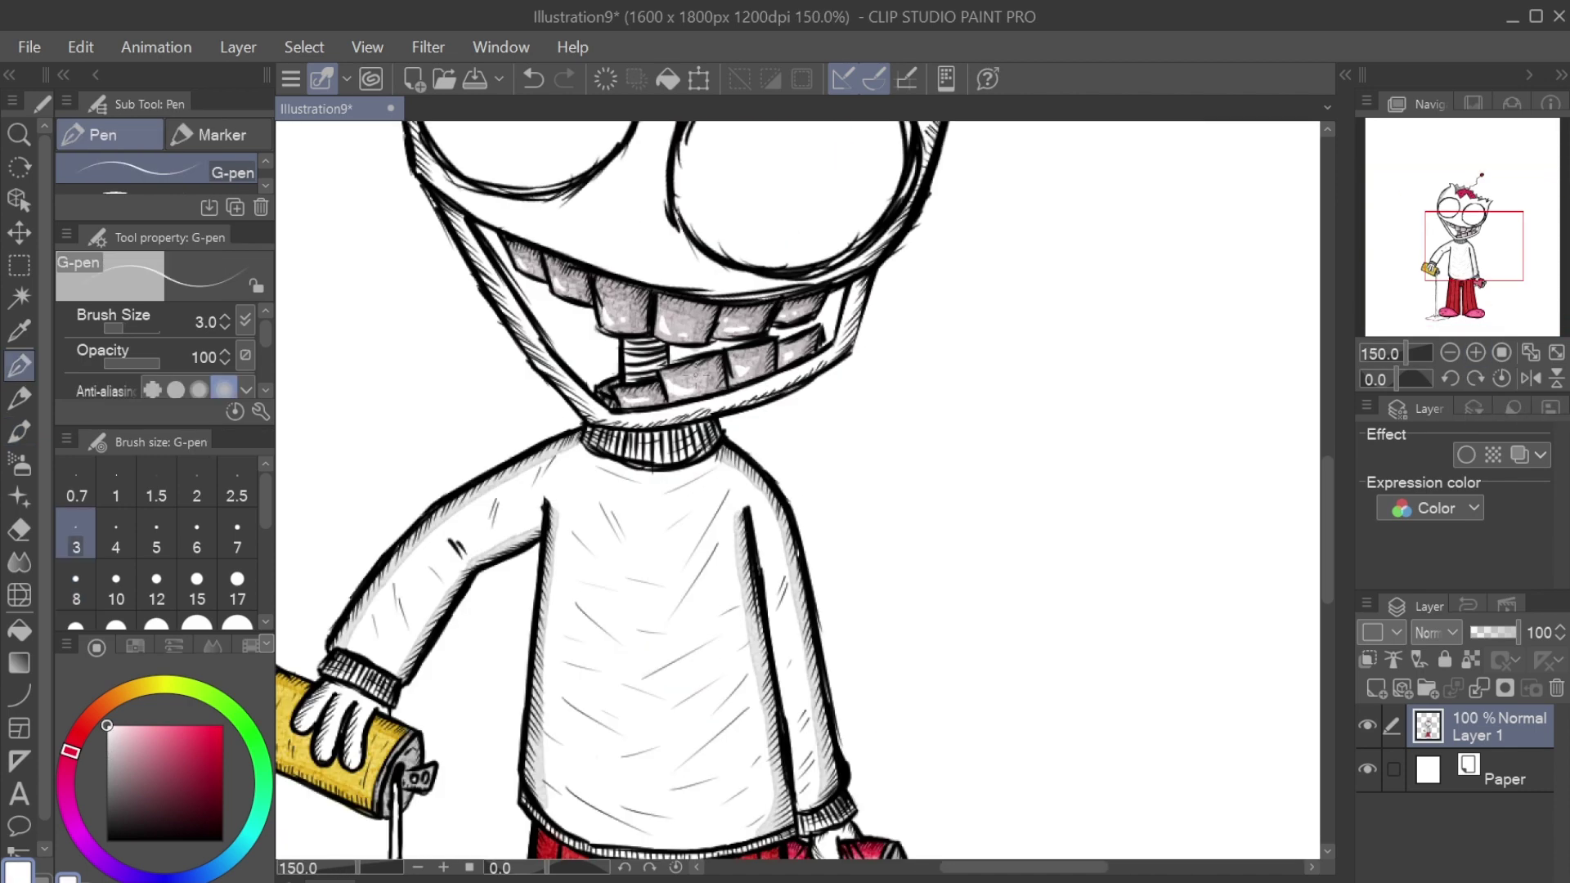
pyautogui.hotkey('ctrl', 'z')
pyautogui.click(1449, 354)
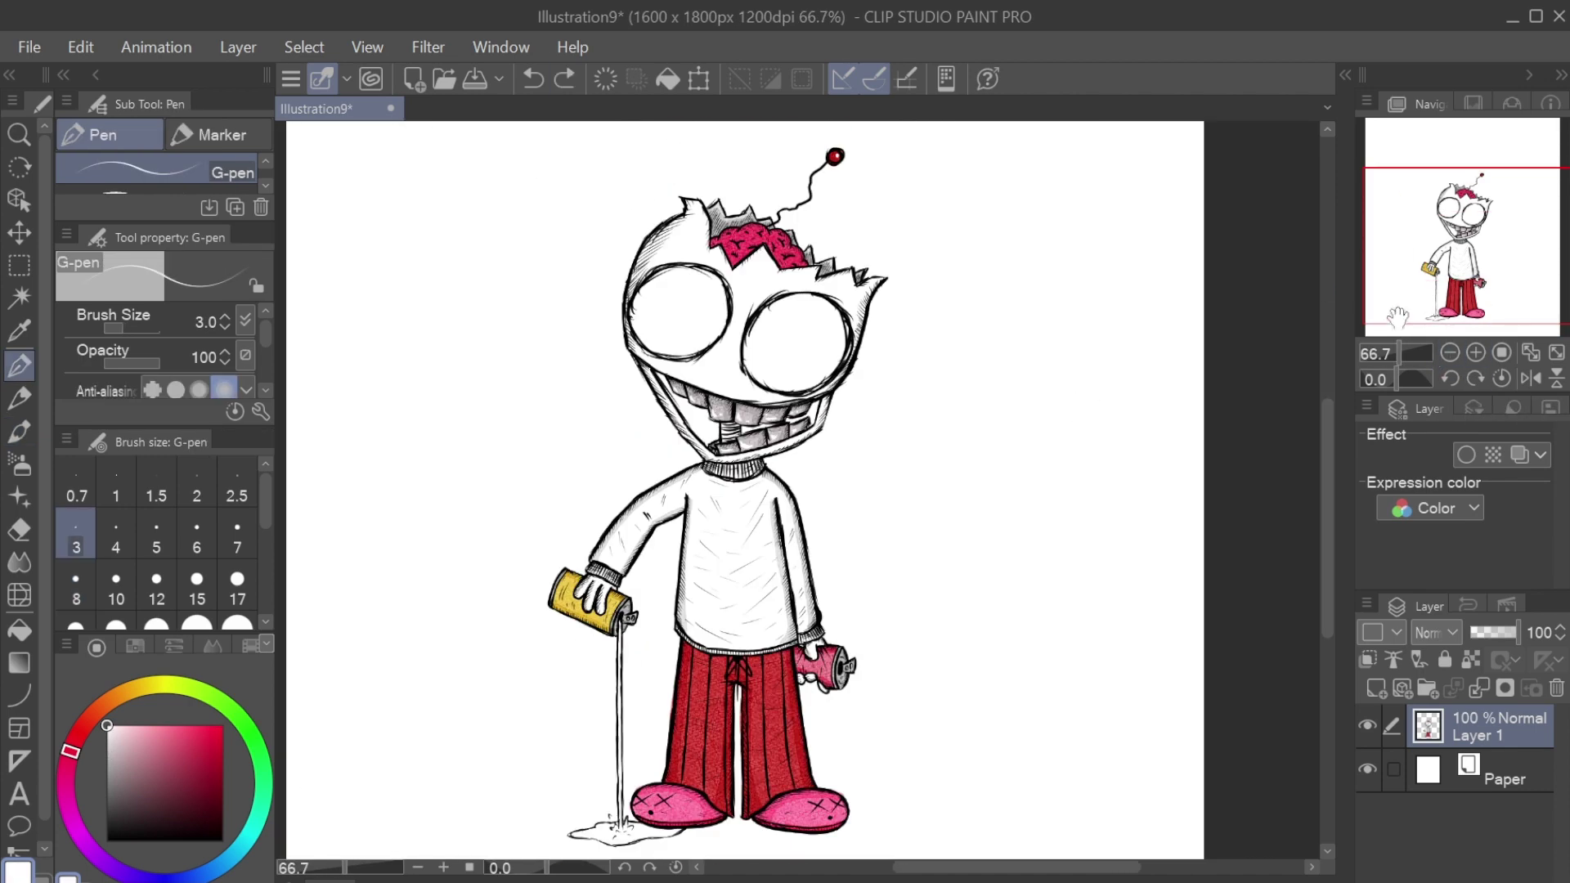
# Step: Paint both eyes light pink using the Round watercolor brush at size 50, and undo the extra coat on one eye
pyautogui.press('b')
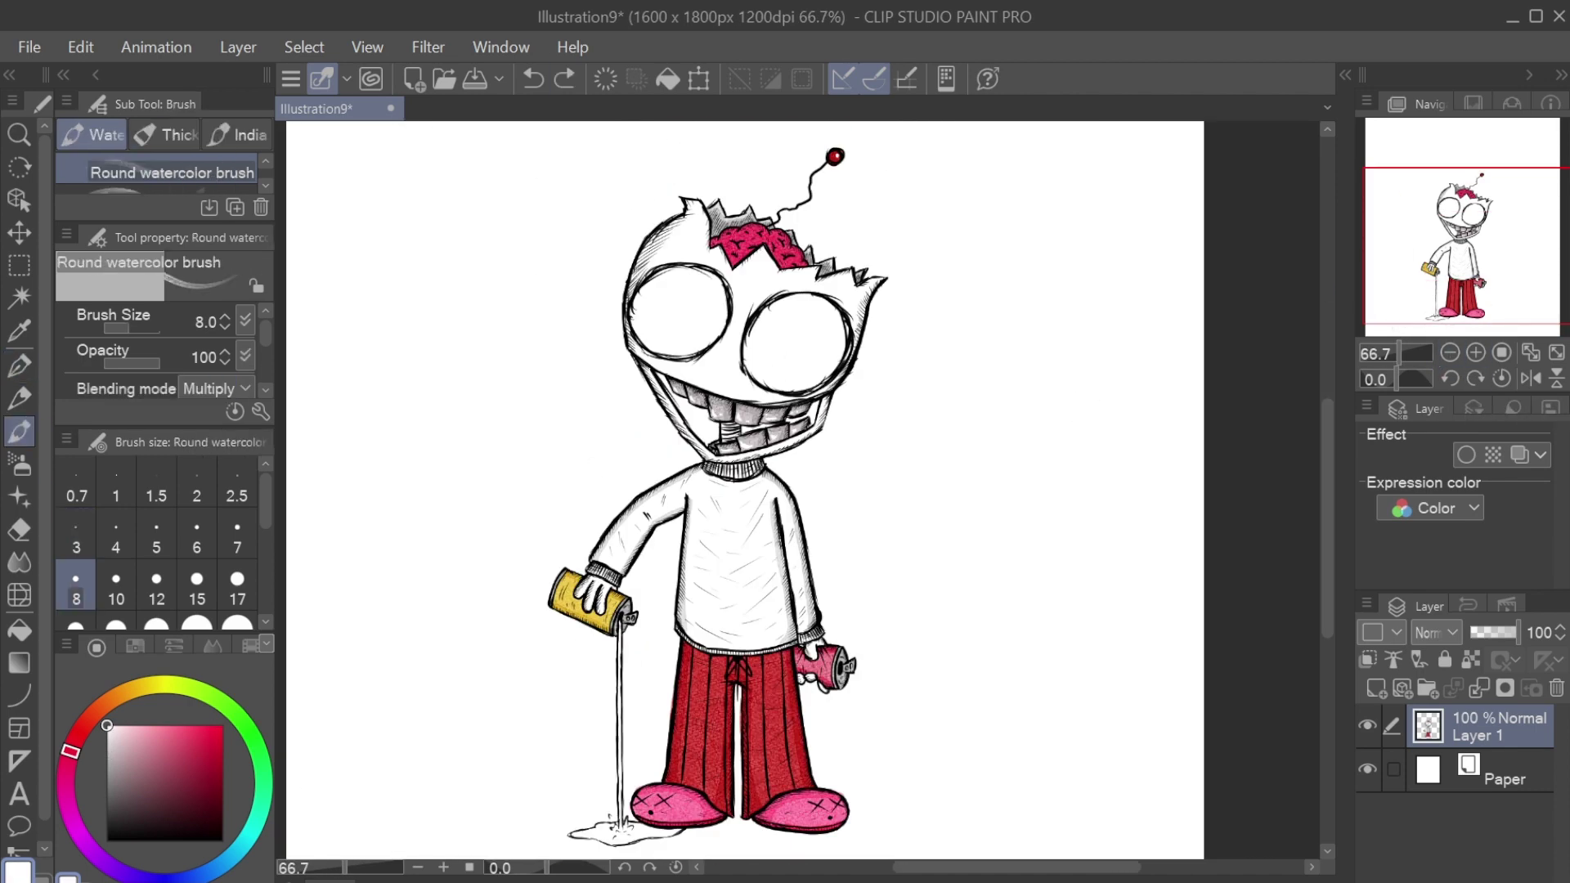
pyautogui.click(1477, 354)
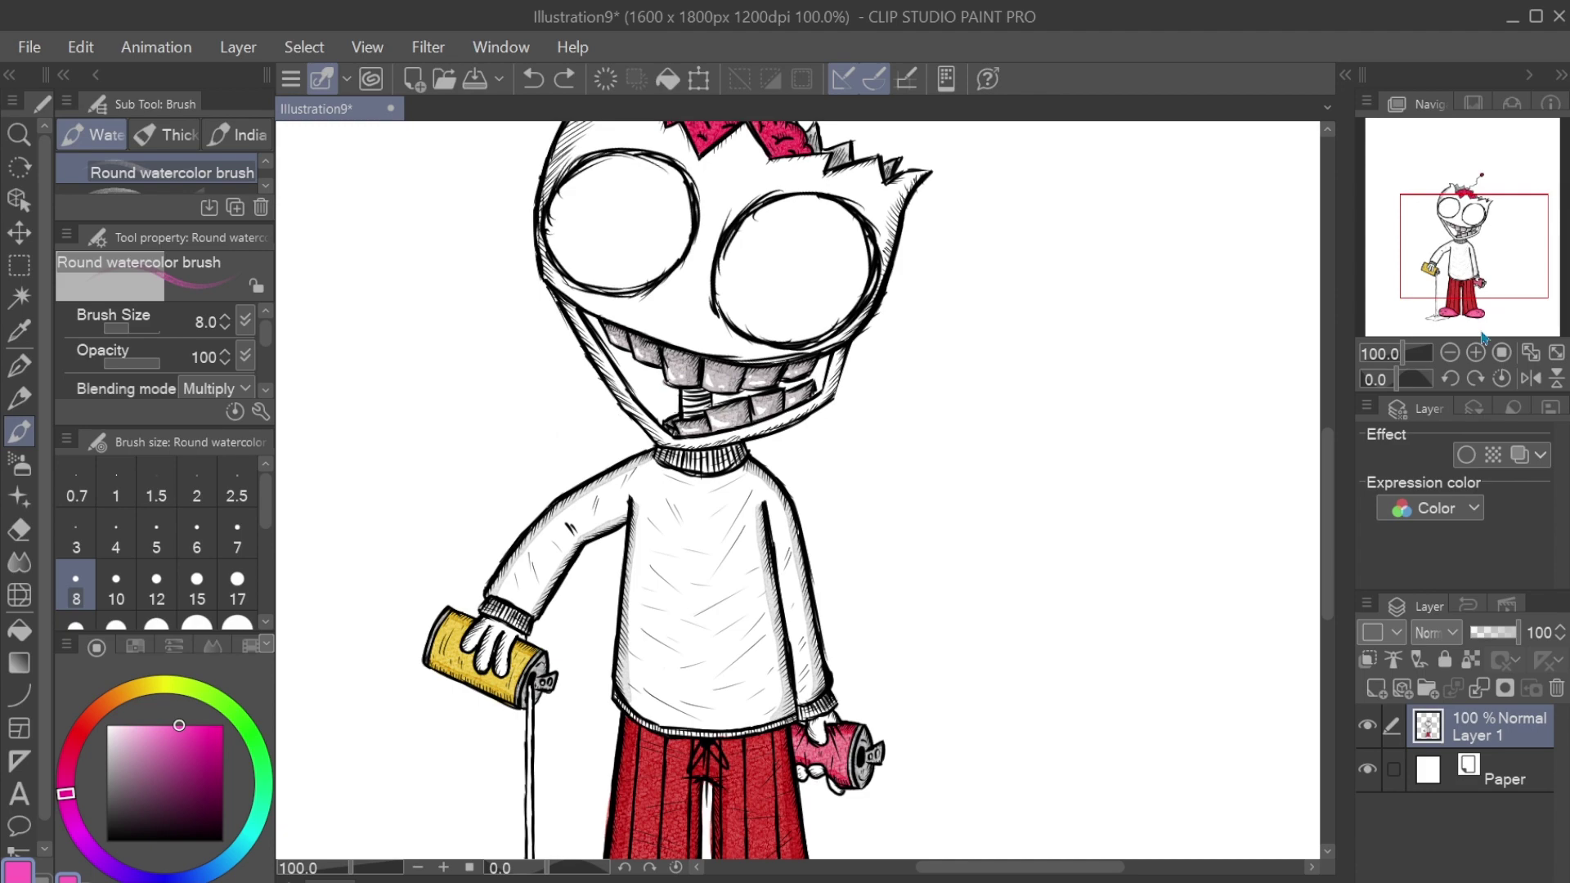
pyautogui.click(1476, 353)
pyautogui.press(']')
pyautogui.moveTo(760, 556)
pyautogui.mouseDown()
pyautogui.moveTo(813, 491)
pyautogui.moveTo(920, 575)
pyautogui.mouseUp()
pyautogui.moveTo(507, 458); pyautogui.dragTo(621, 564)
pyautogui.moveTo(540, 425); pyautogui.dragTo(605, 573)
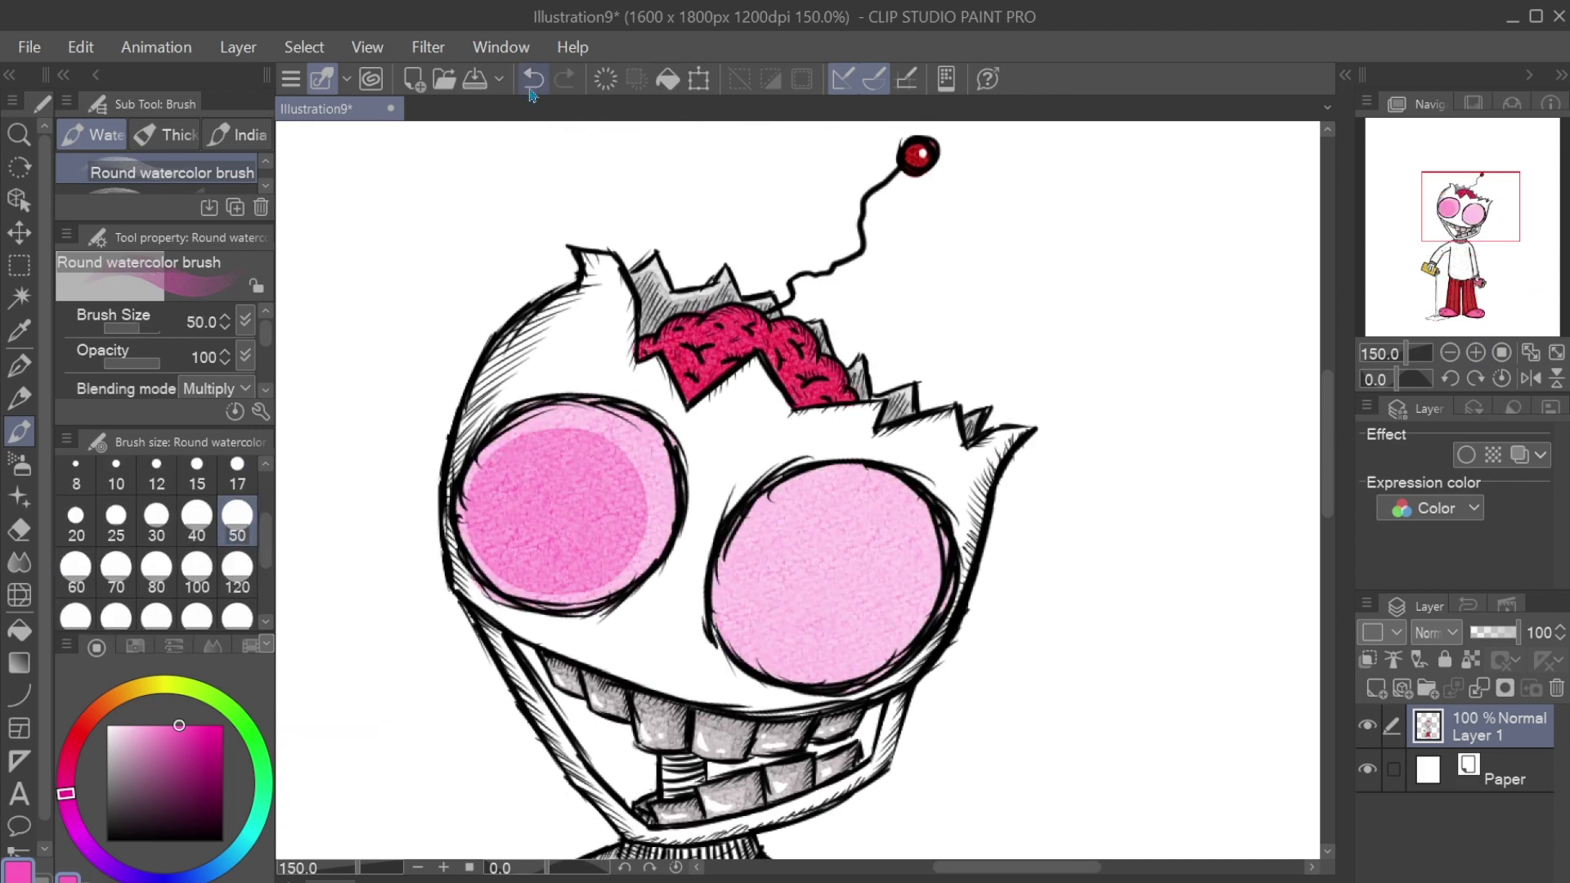
pyautogui.click(534, 79)
# Step: Paint a deeper pink rim around the inside of both eyes at brush size 15
pyautogui.click(1450, 353)
pyautogui.click(1450, 353)
pyautogui.click(1477, 354)
pyautogui.click(1476, 354)
pyautogui.press('[')
pyautogui.press('[')
pyautogui.press('[')
pyautogui.press('[')
pyautogui.press('[')
pyautogui.moveTo(711, 524)
pyautogui.mouseDown()
pyautogui.moveTo(818, 409)
pyautogui.moveTo(768, 630)
pyautogui.moveTo(900, 434)
pyautogui.moveTo(769, 629)
pyautogui.mouseUp()
pyautogui.hotkey('ctrl', 'z')
pyautogui.press('[')
pyautogui.moveTo(467, 489)
pyautogui.mouseDown()
pyautogui.moveTo(665, 426)
pyautogui.moveTo(511, 544)
pyautogui.mouseUp()
pyautogui.hotkey('ctrl', '-')
pyautogui.hotkey('ctrl', '-')
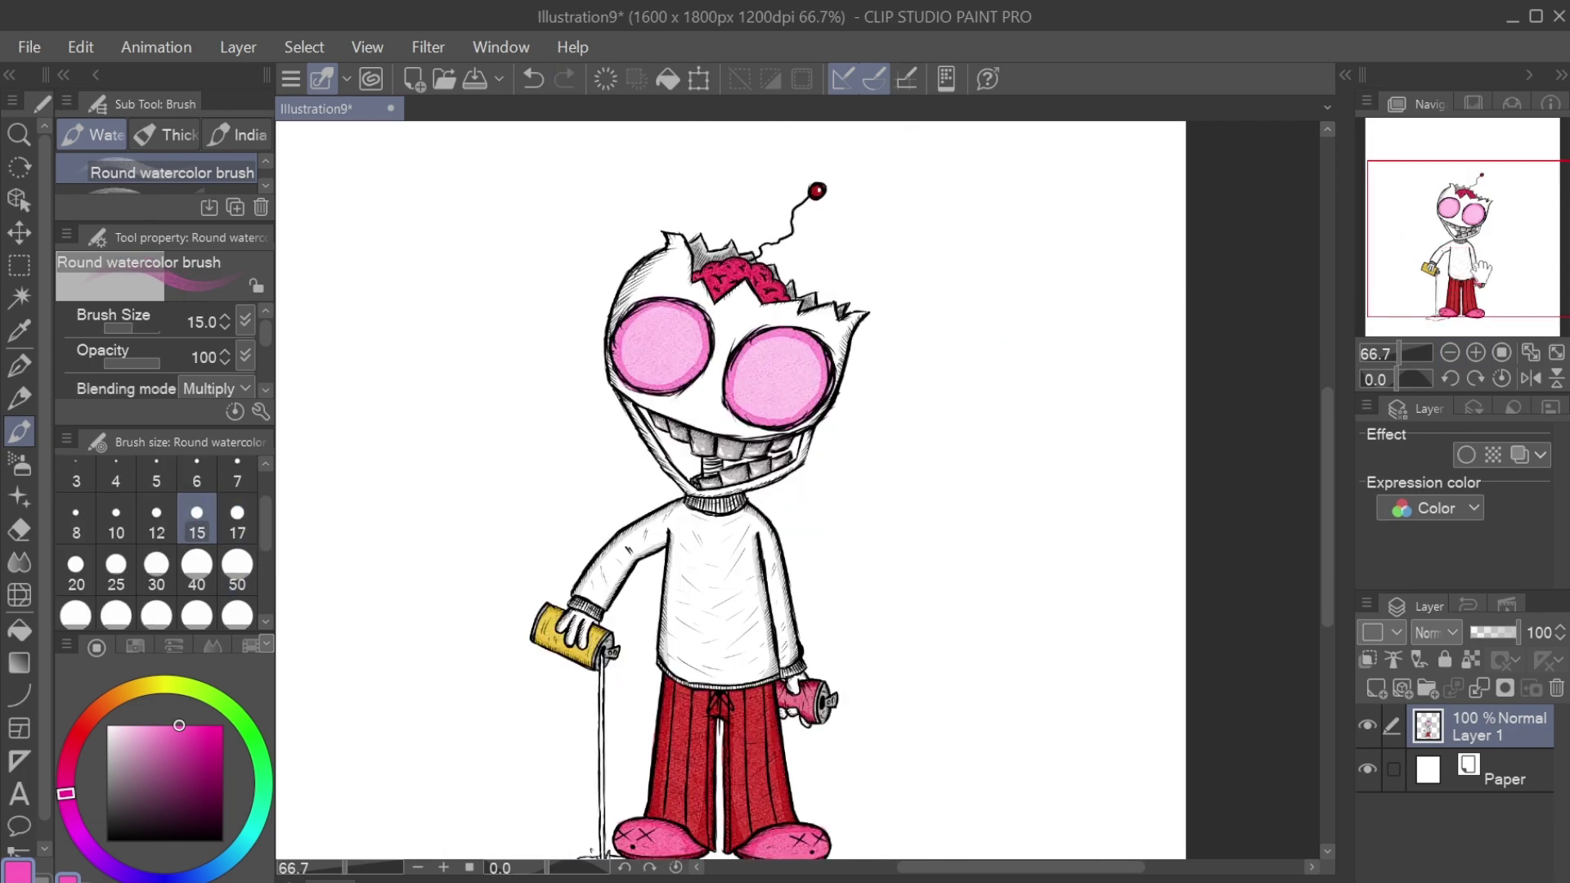
# Step: Add white round highlights and four-pointed sparkles to both pink eyes with the G-pen at size 5
pyautogui.click(20, 365)
pyautogui.hotkey('ctrl', '+')
pyautogui.hotkey('ctrl', '+')
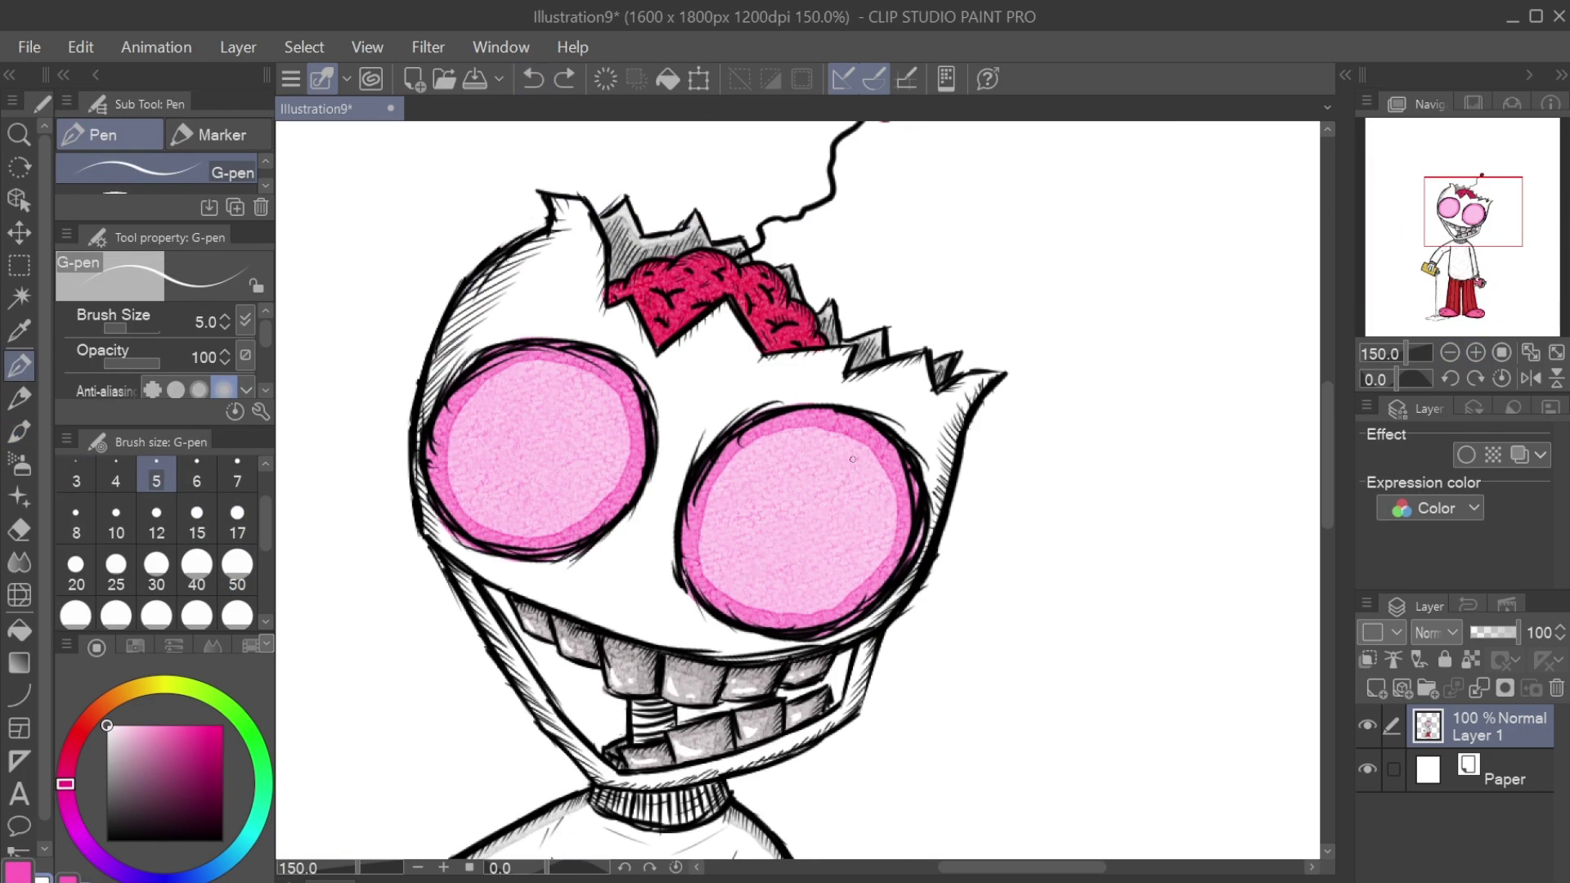
pyautogui.click(624, 408)
pyautogui.click(572, 517)
pyautogui.click(844, 591)
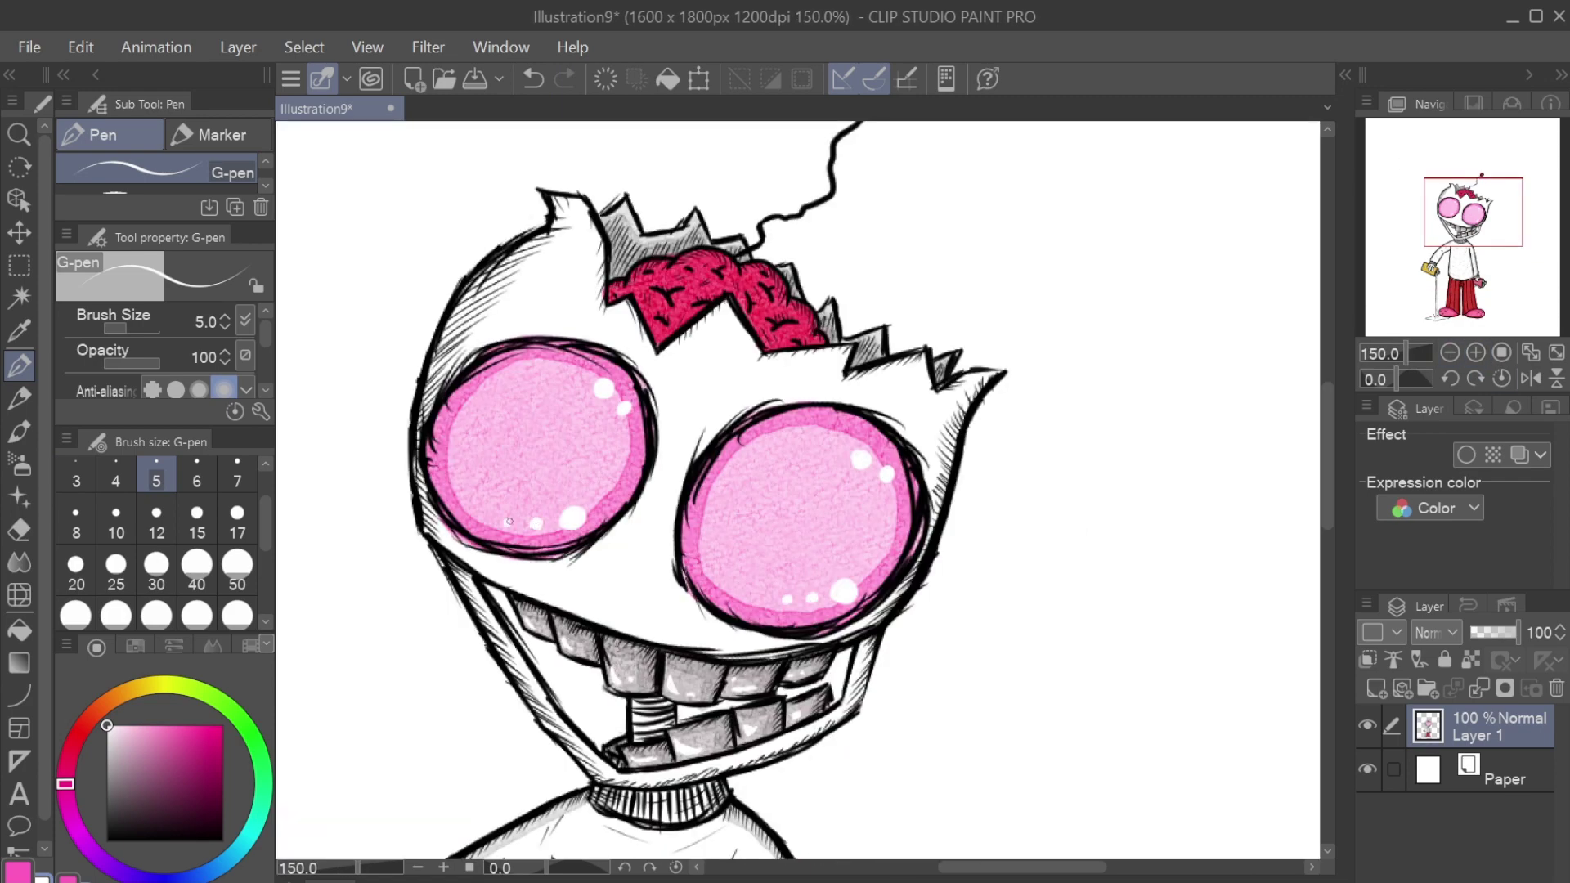
pyautogui.click(508, 522)
pyautogui.hotkey('ctrl', '0')
pyautogui.scroll(5, 745, 520)
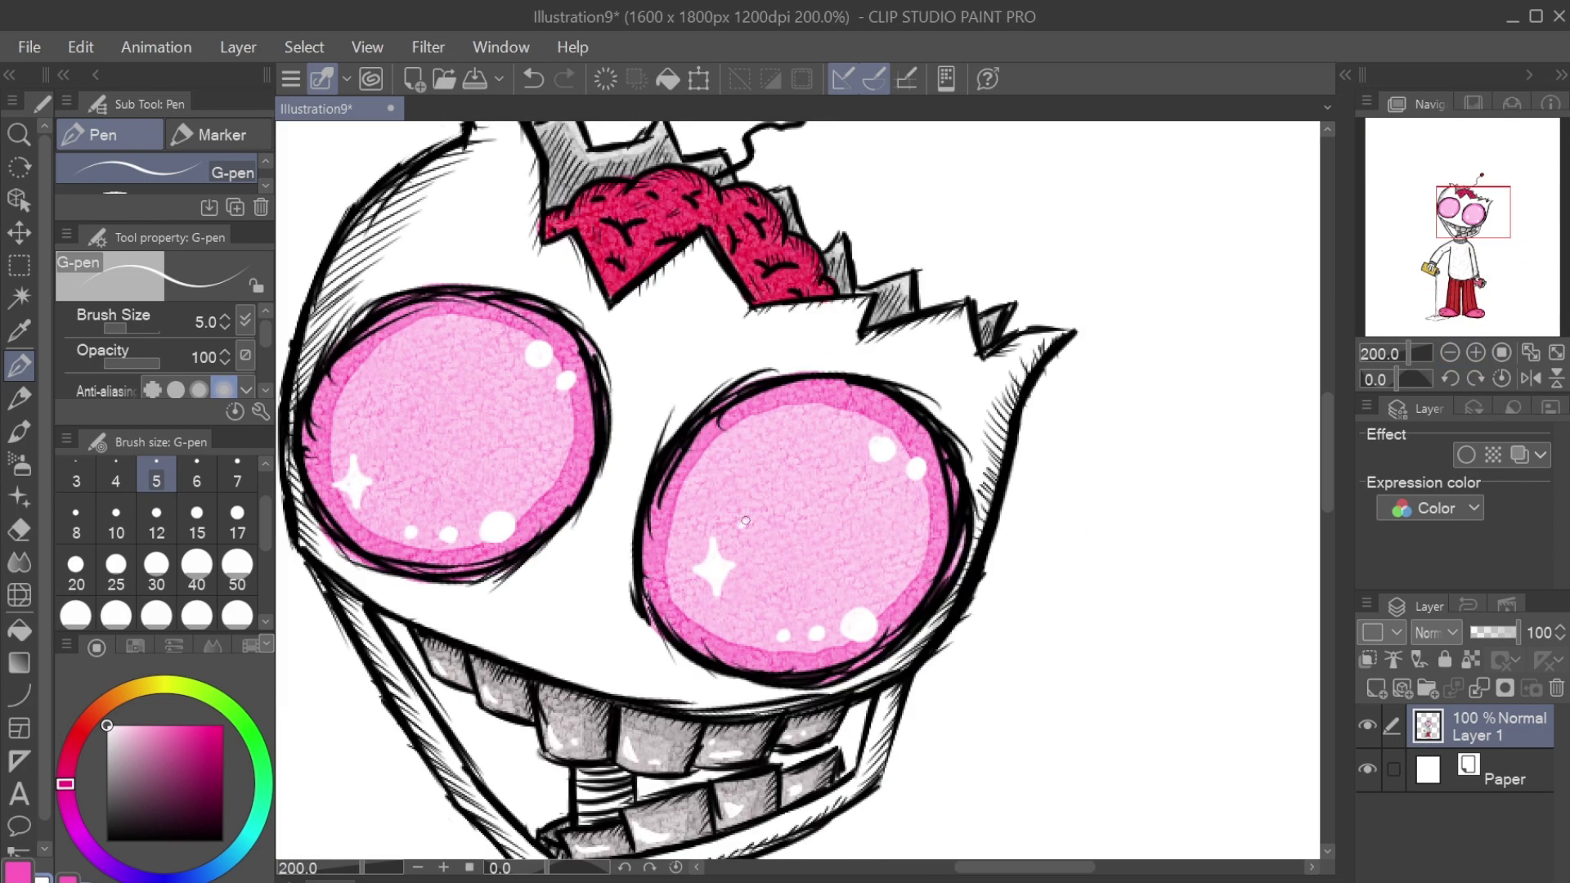
pyautogui.hotkey('ctrl', '0')
pyautogui.scroll(4, 775, 437)
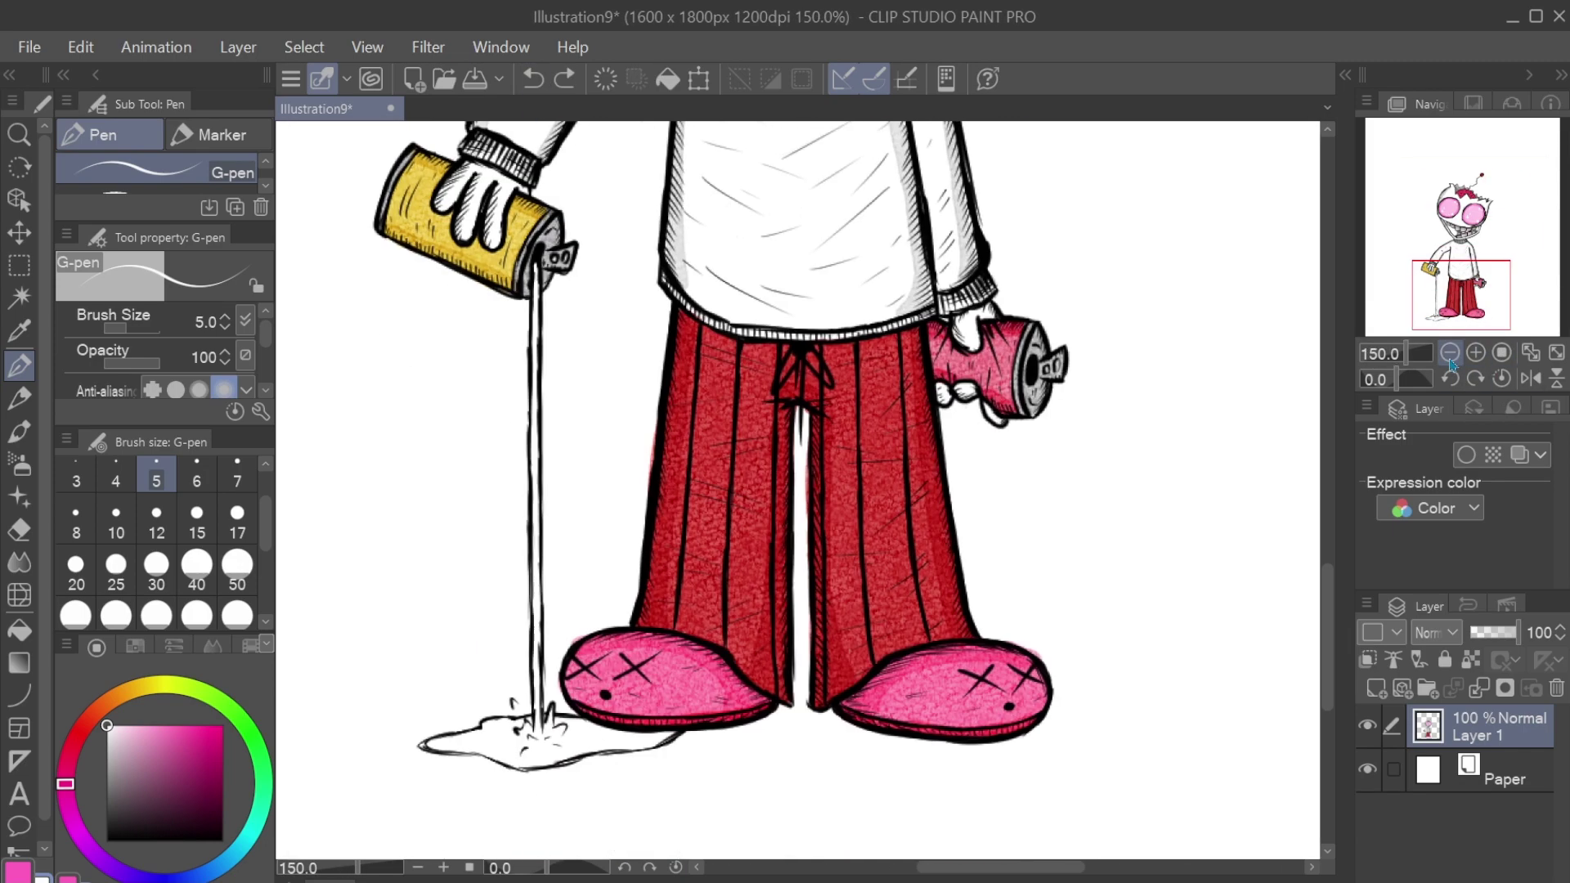
pyautogui.hotkey('ctrl', '0')
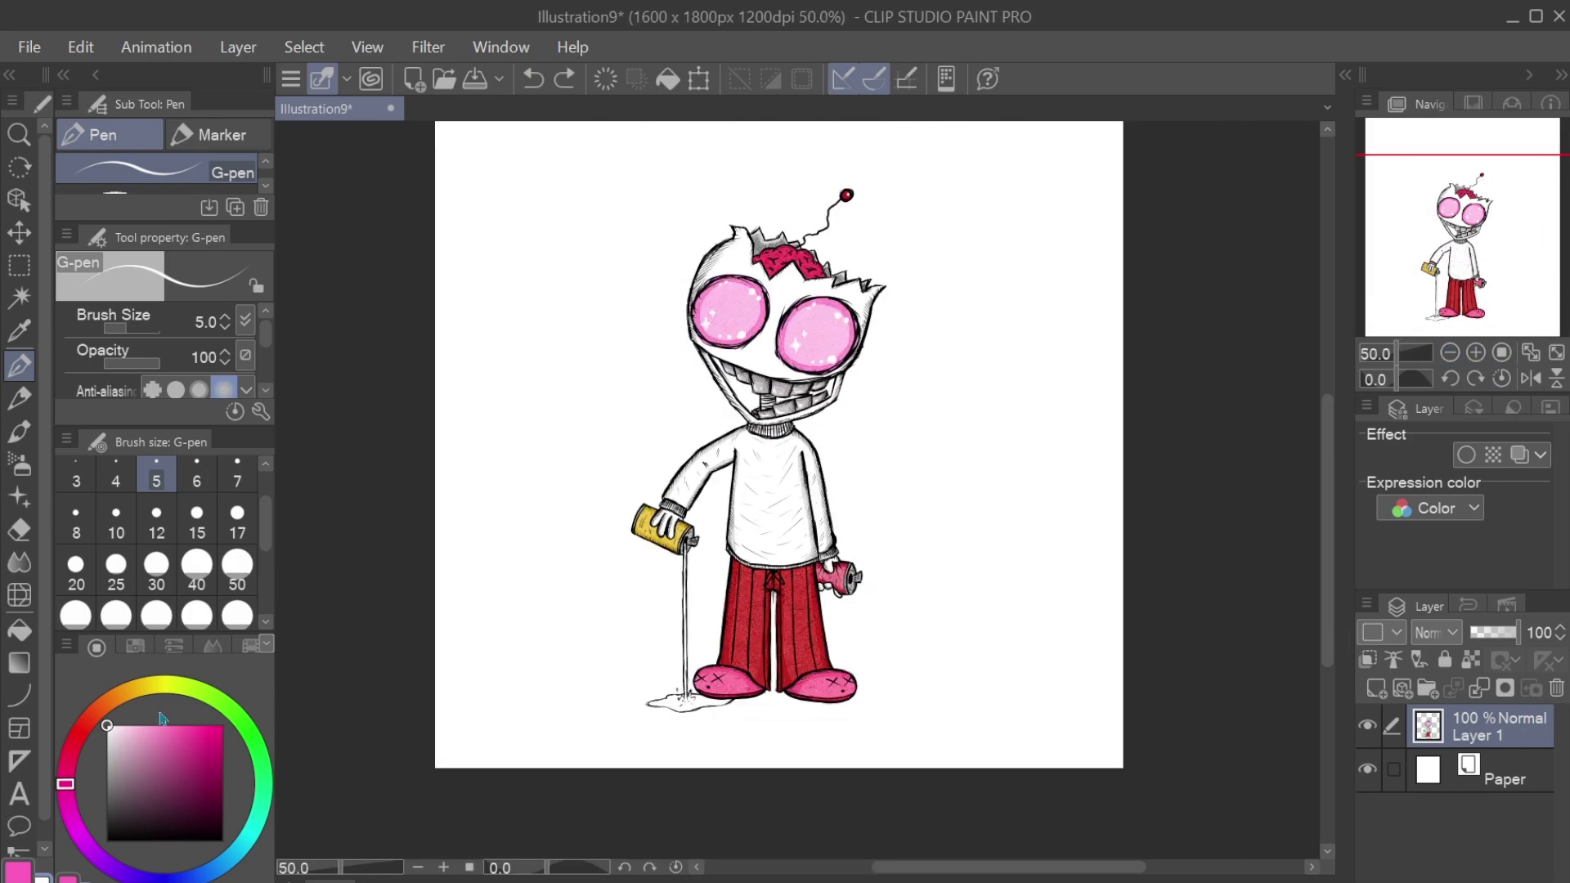
# Step: Try filling the background with a darker dusty pink and undo the fill
pyautogui.press('g')
pyautogui.click(954, 467)
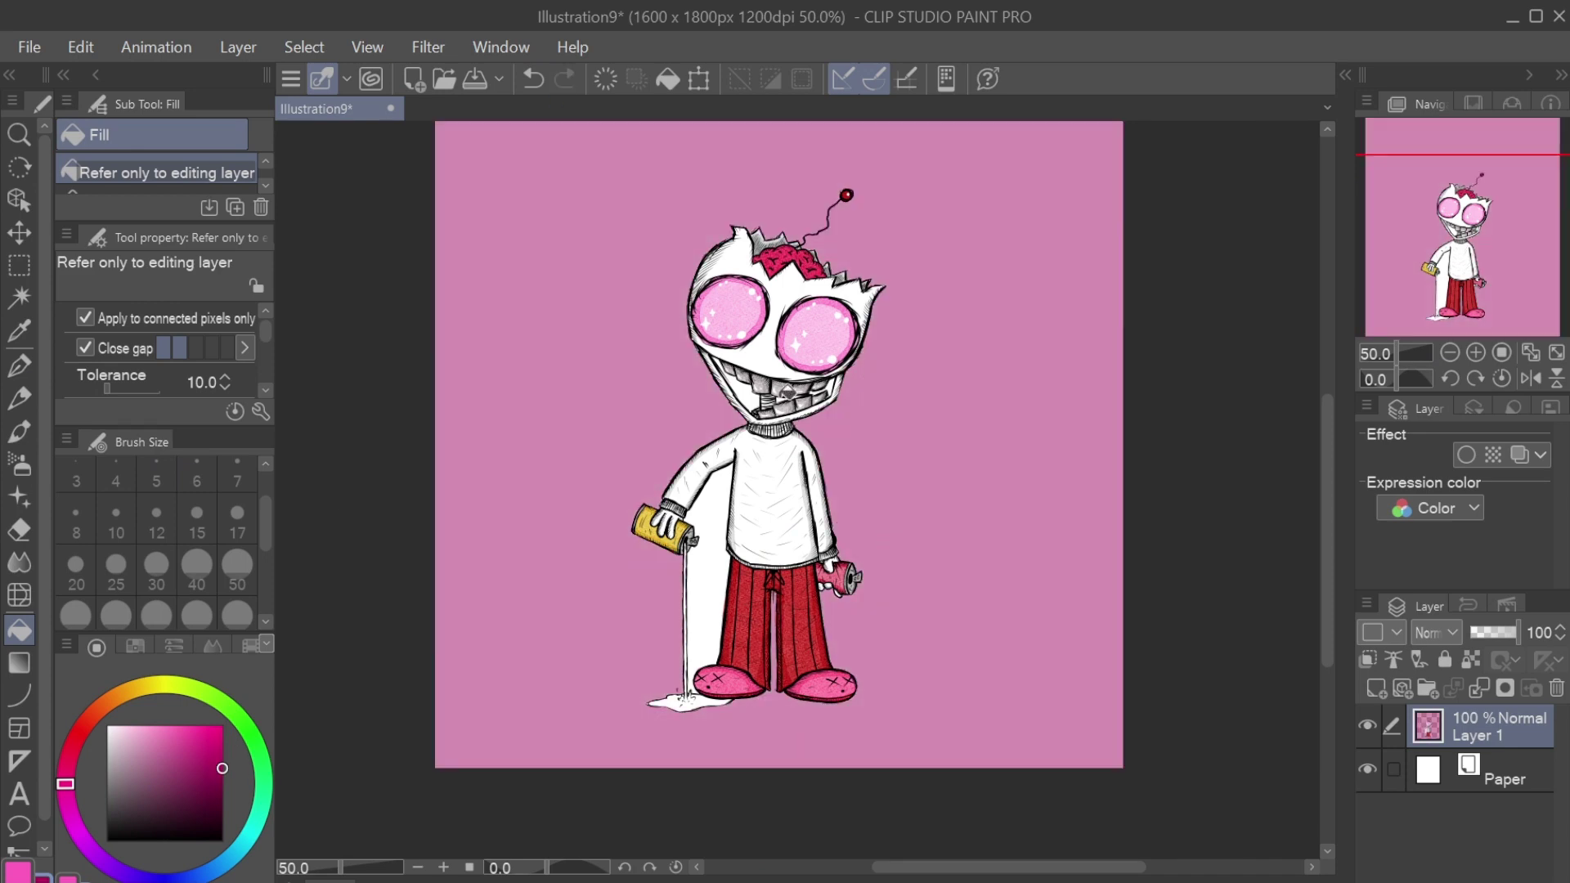
pyautogui.hotkey('ctrl', 'z')
# Step: Fill the background light pink, including the enclosed gaps between the teeth and around the body
pyautogui.click(404, 340)
pyautogui.scroll(8, 1153, 450)
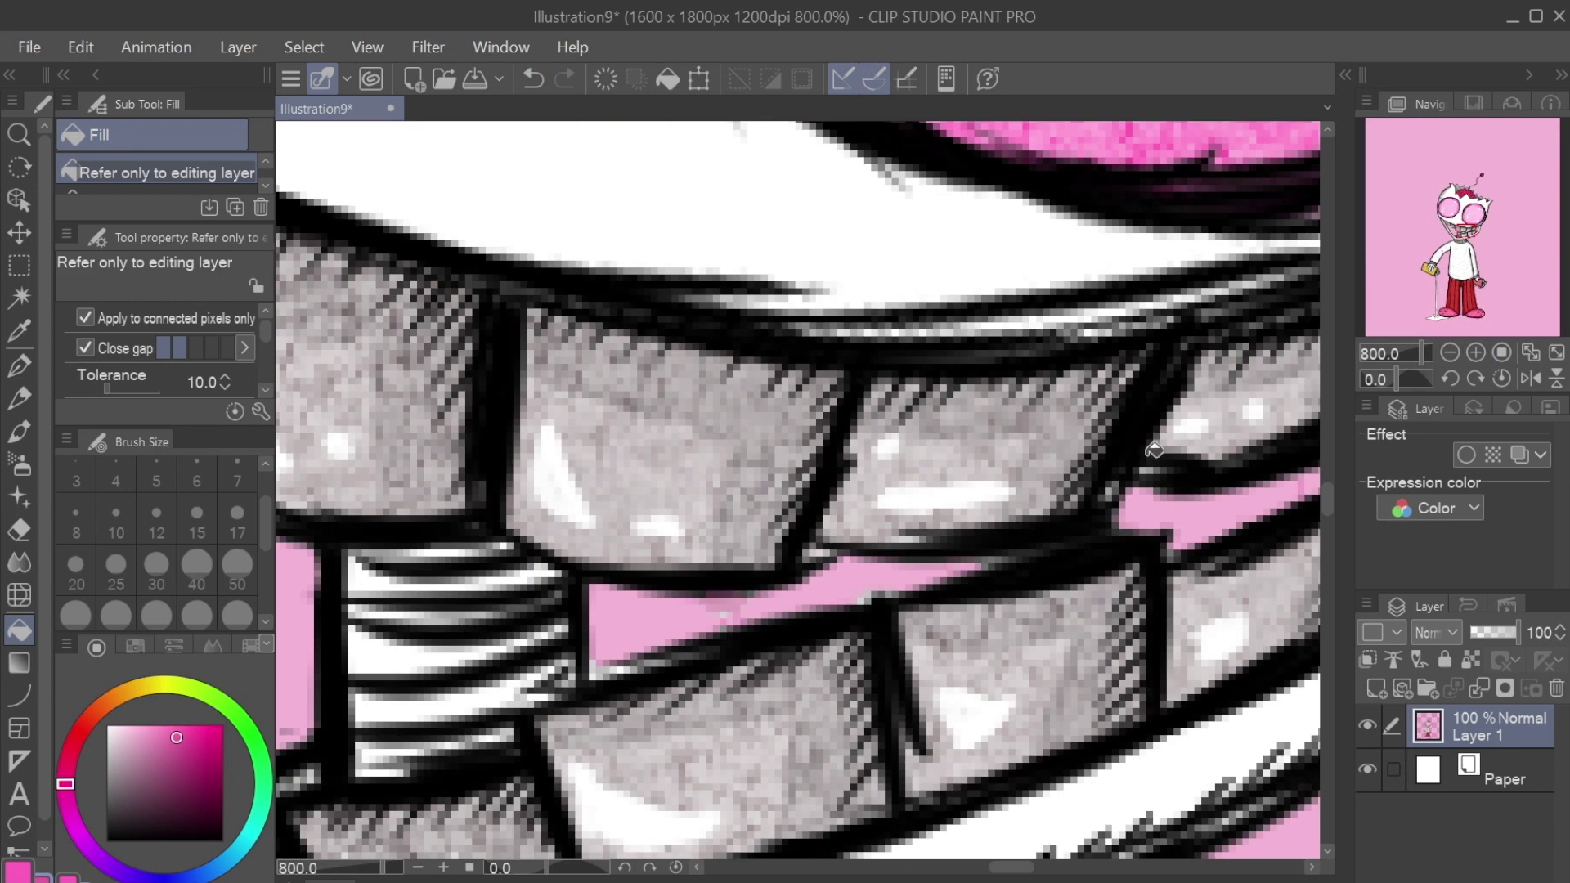
pyautogui.scroll(-3, 1153, 450)
pyautogui.click(1429, 268)
pyautogui.click(1464, 188)
pyautogui.click(1450, 352)
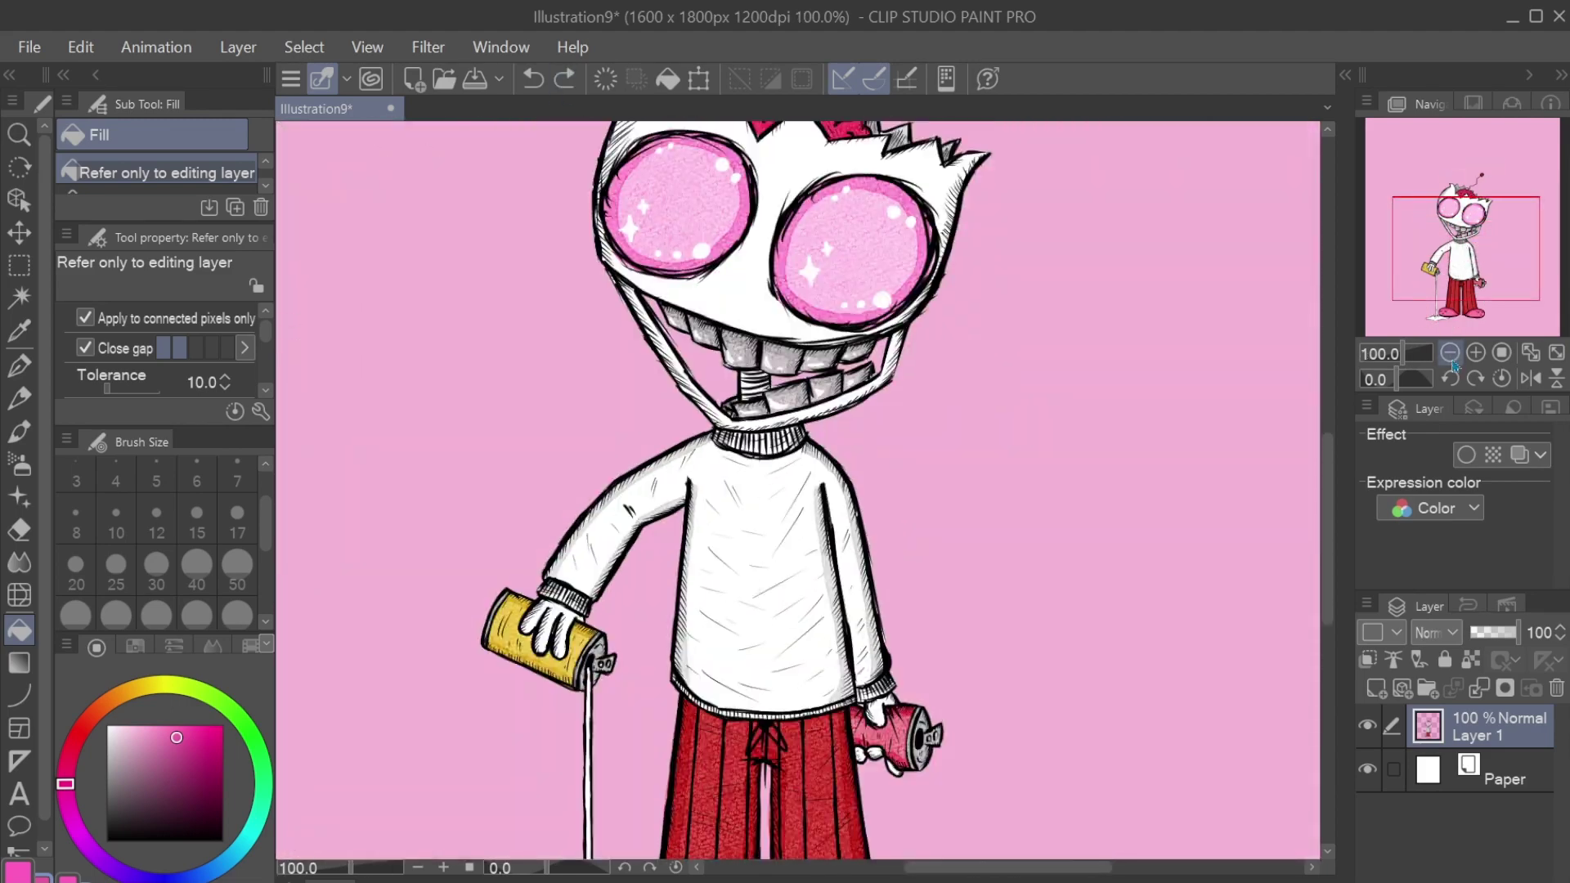
# Step: Try filling the poured stream and its puddle with flat dark red, and undo both fills
pyautogui.click(1451, 295)
pyautogui.click(1476, 352)
pyautogui.click(221, 764)
pyautogui.click(81, 727)
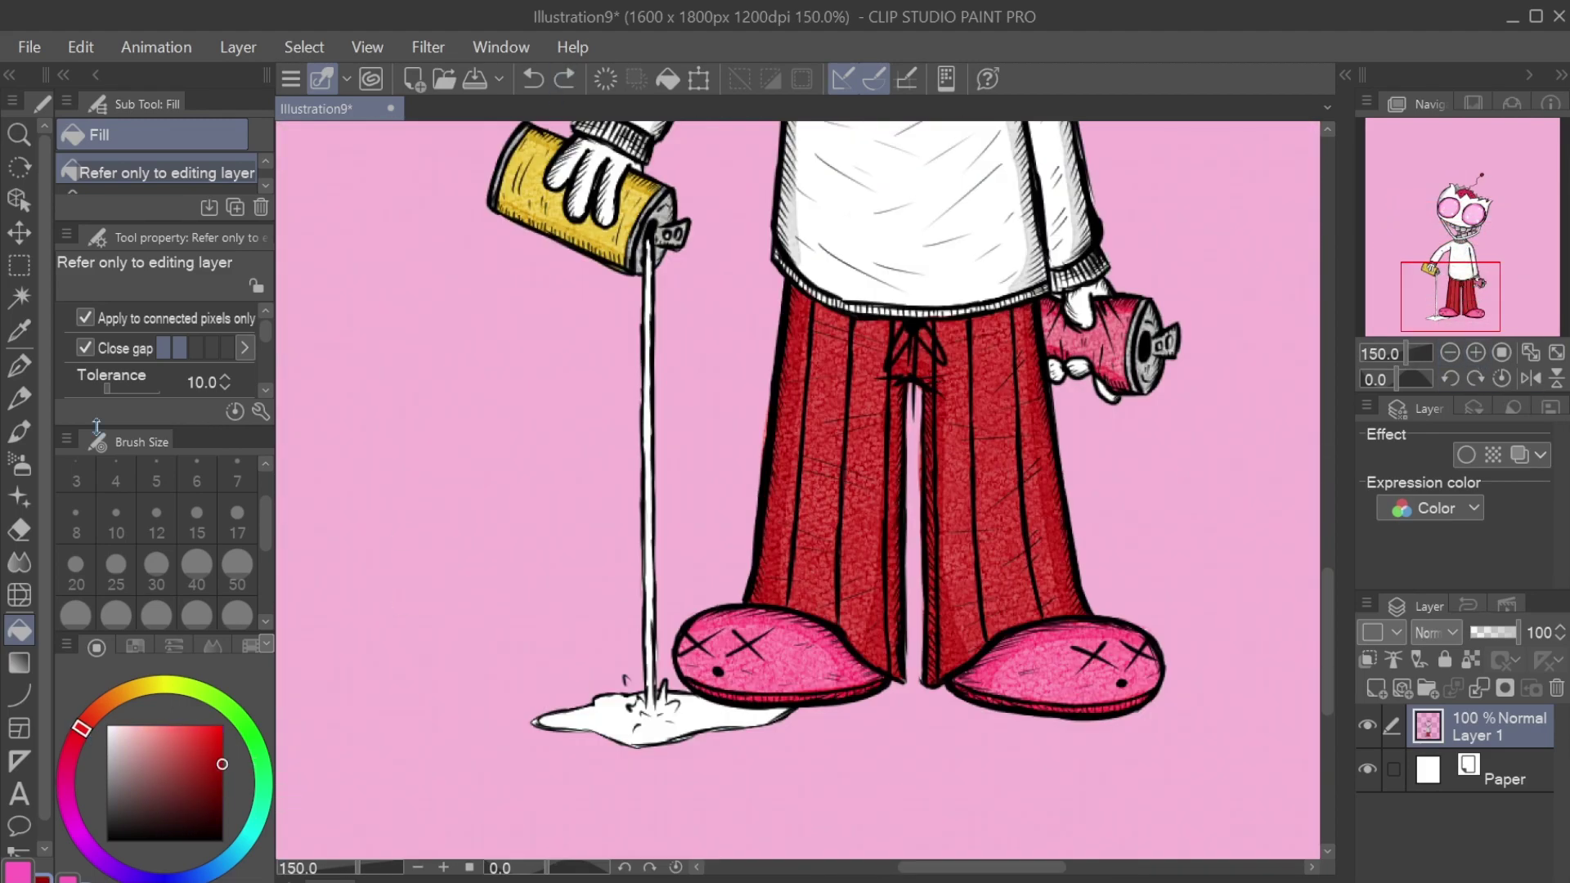
pyautogui.click(573, 720)
pyautogui.click(652, 491)
pyautogui.scroll(-2, 652, 491)
pyautogui.scroll(3, 651, 491)
pyautogui.hotkey('ctrl', 'z')
pyautogui.hotkey('ctrl', 'z')
pyautogui.hotkey('ctrl', 'y')
pyautogui.hotkey('ctrl', 'y')
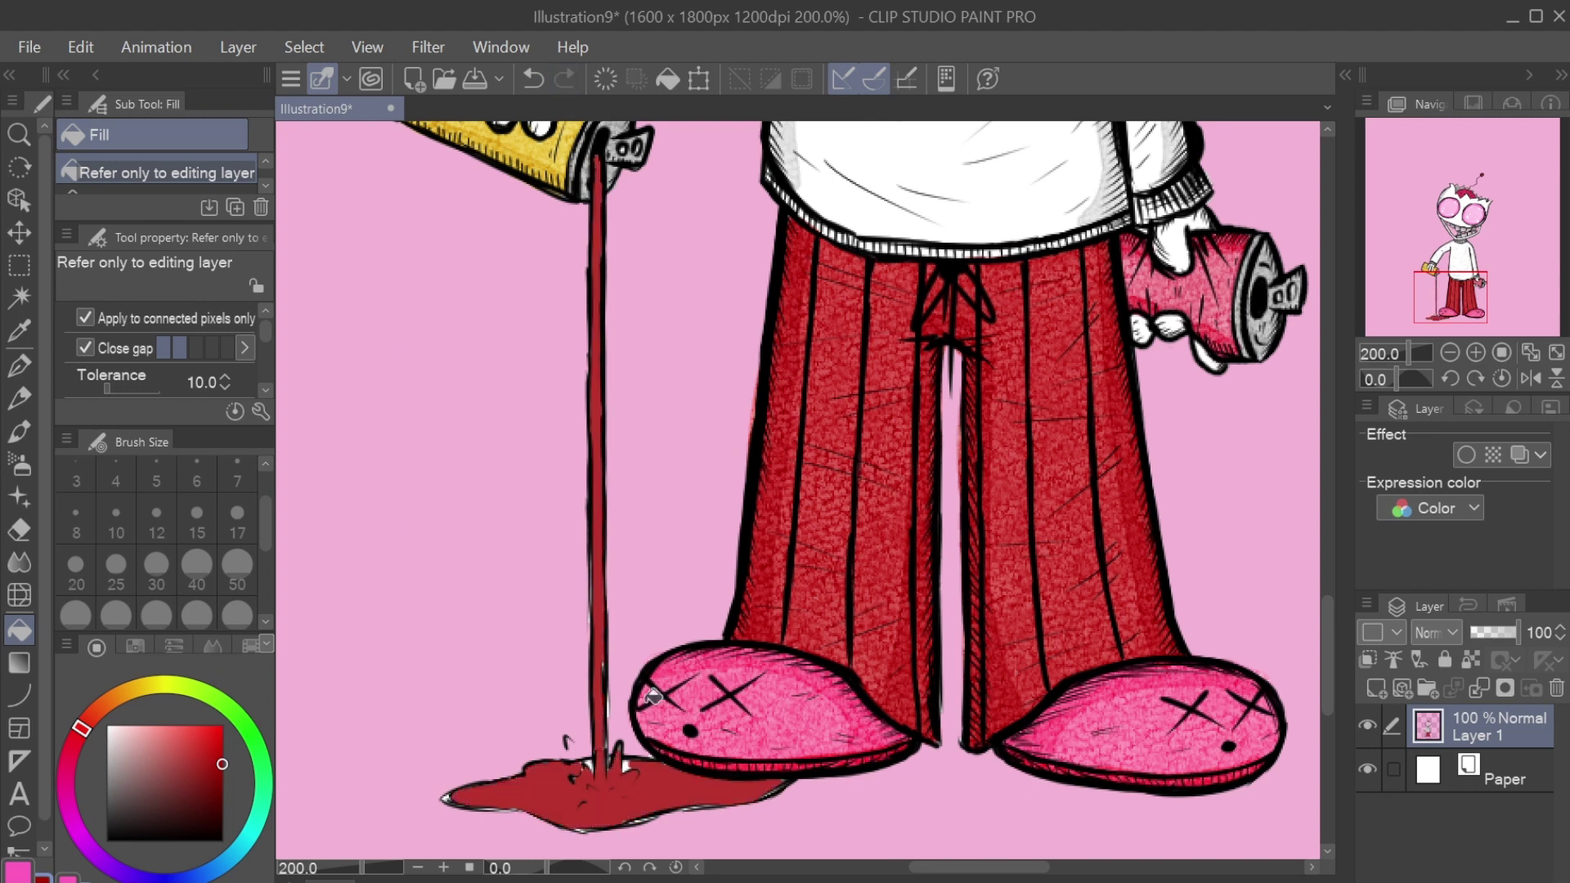
pyautogui.hotkey('ctrl', 'z')
pyautogui.hotkey('ctrl', 'z')
# Step: Paint the puddle beside the shoe red using the Round watercolor brush, going over it at size 12
pyautogui.press('b')
pyautogui.moveTo(458, 798)
pyautogui.mouseDown()
pyautogui.moveTo(664, 773)
pyautogui.moveTo(654, 808)
pyautogui.moveTo(483, 796)
pyautogui.moveTo(589, 773)
pyautogui.moveTo(770, 786)
pyautogui.moveTo(589, 816)
pyautogui.moveTo(458, 796)
pyautogui.moveTo(760, 791)
pyautogui.mouseUp()
pyautogui.click(196, 475)
pyautogui.moveTo(596, 761)
pyautogui.mouseDown()
pyautogui.moveTo(596, 278)
pyautogui.moveTo(596, 760)
pyautogui.moveTo(596, 719)
pyautogui.mouseUp()
pyautogui.hotkey('ctrl', 'z')
pyautogui.moveTo(572, 797); pyautogui.dragTo(621, 818)
pyautogui.click(156, 523)
pyautogui.moveTo(474, 789)
pyautogui.mouseDown()
pyautogui.moveTo(708, 791)
pyautogui.moveTo(468, 797)
pyautogui.moveTo(598, 812)
pyautogui.moveTo(769, 786)
pyautogui.mouseUp()
# Step: Paint the poured stream deep red along its full length at brush size 8
pyautogui.click(76, 523)
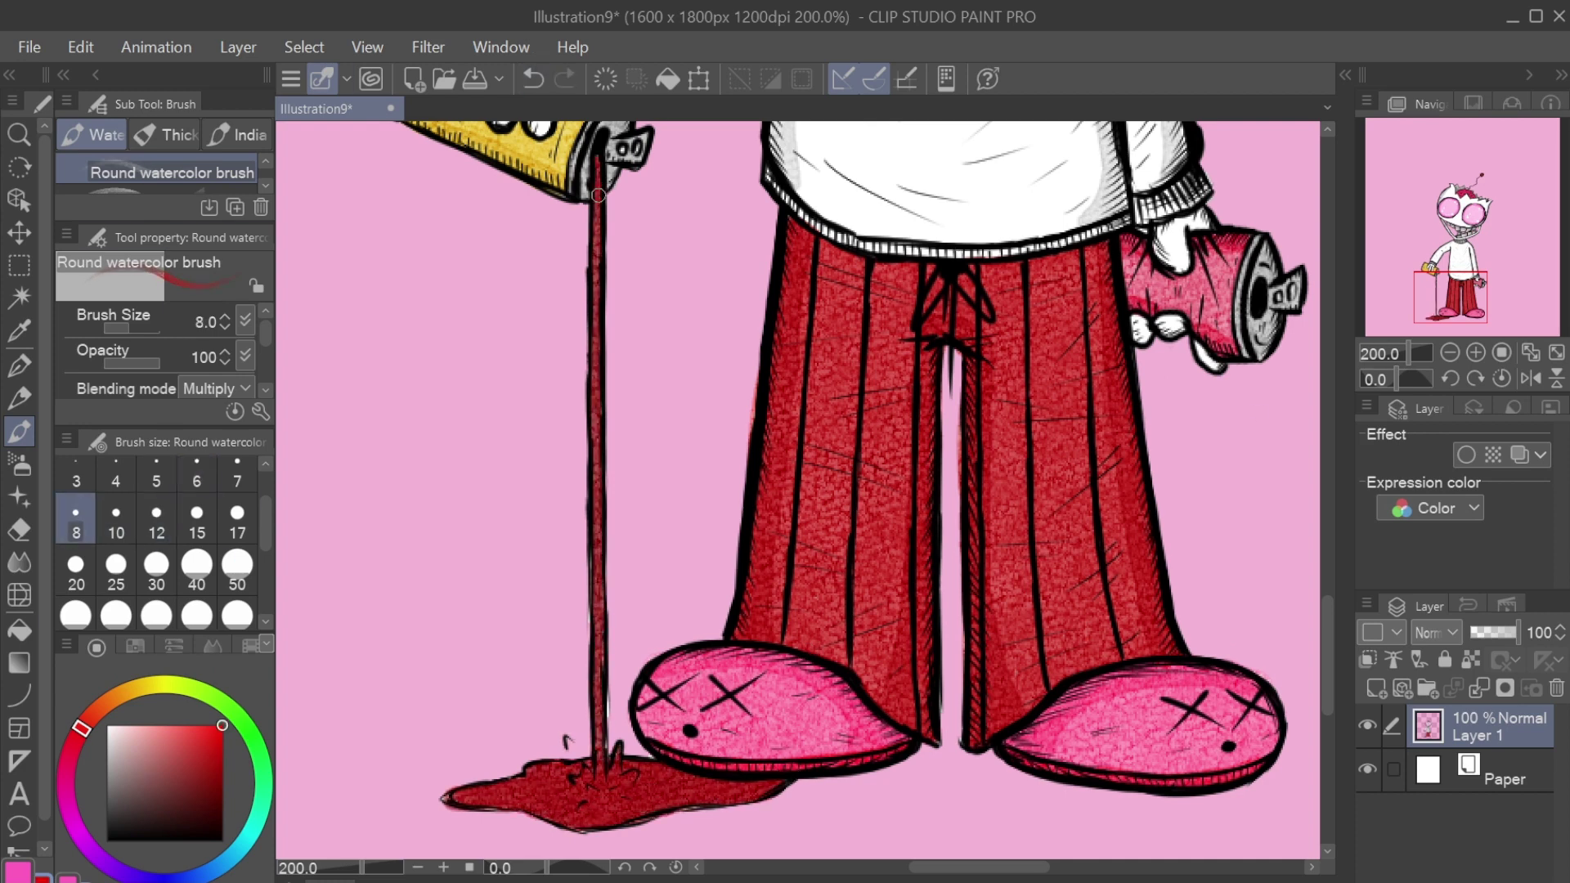
pyautogui.moveTo(599, 195); pyautogui.dragTo(597, 736)
pyautogui.scroll(-3, 1498, 256)
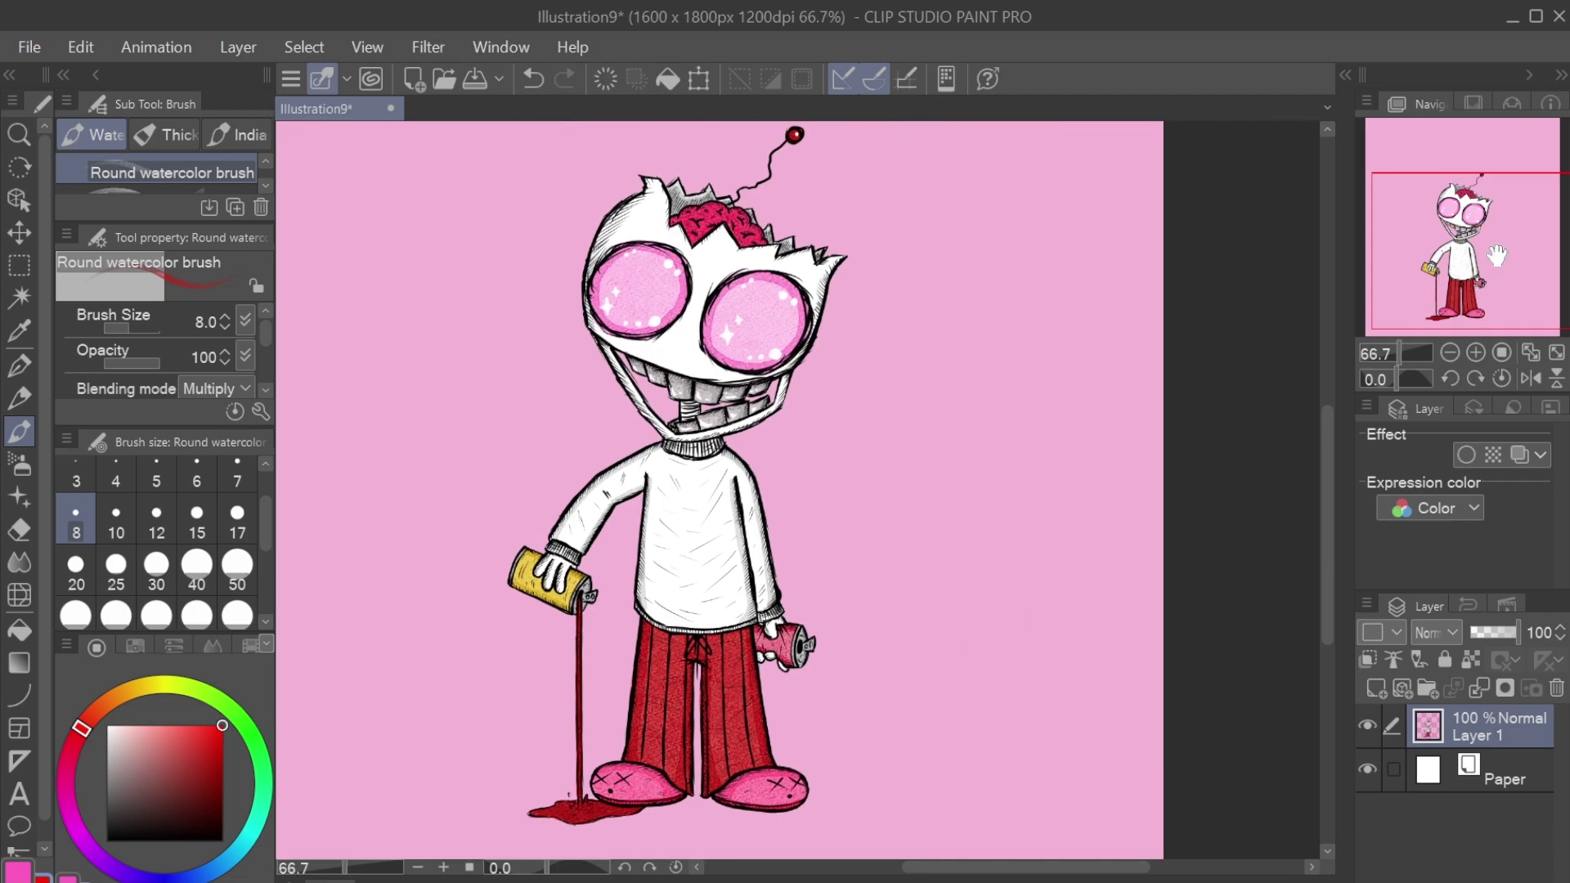
pyautogui.scroll(3, 1464, 249)
pyautogui.moveTo(673, 341); pyautogui.dragTo(672, 400)
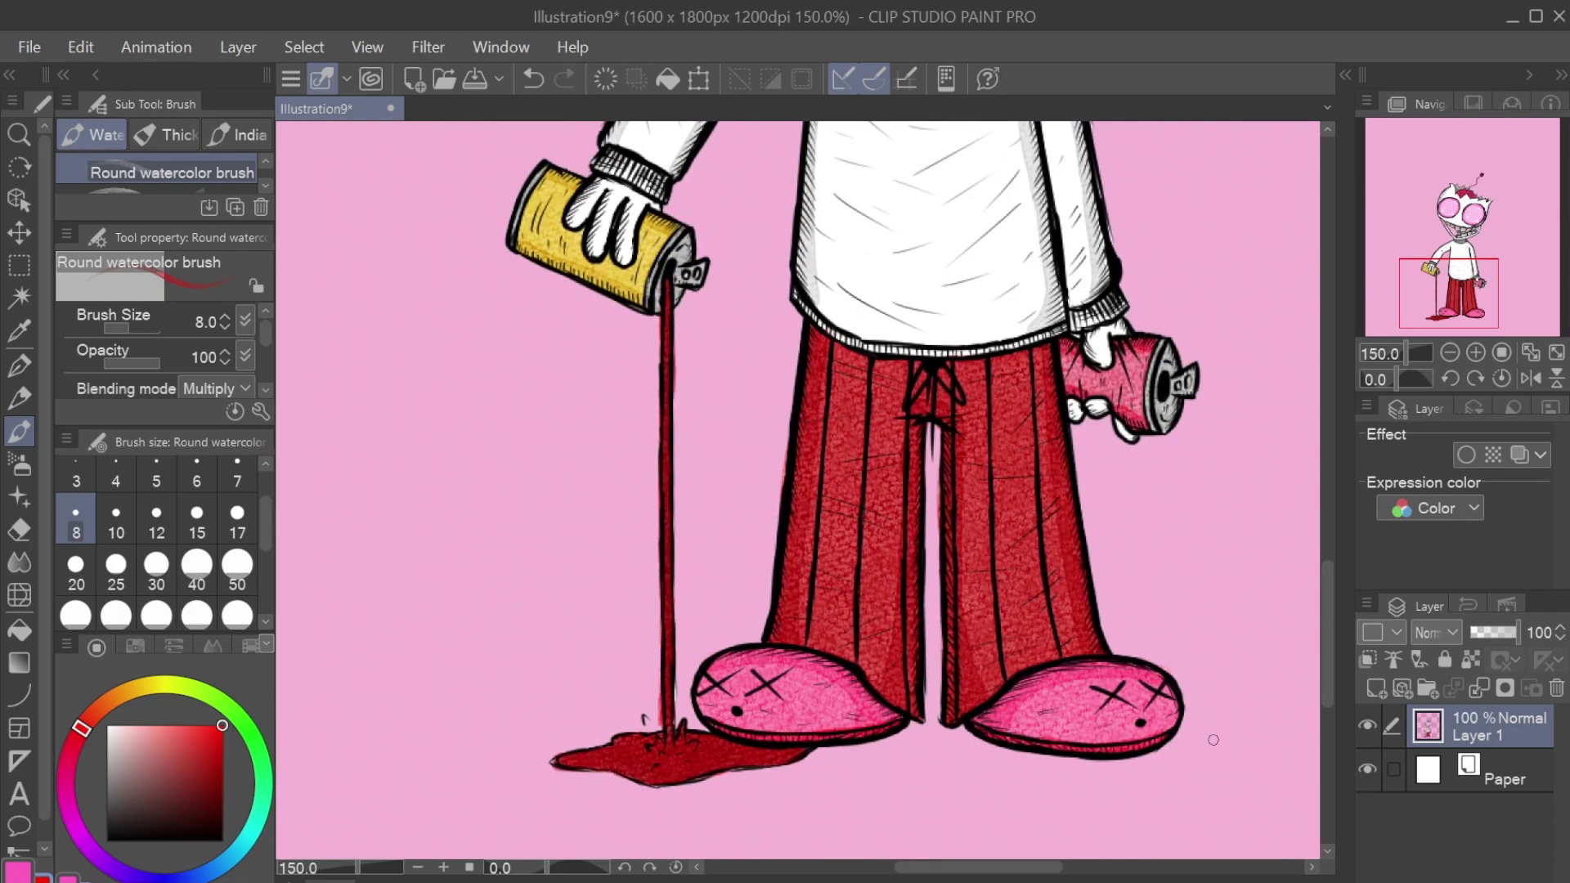
pyautogui.hotkey('ctrl', 'z')
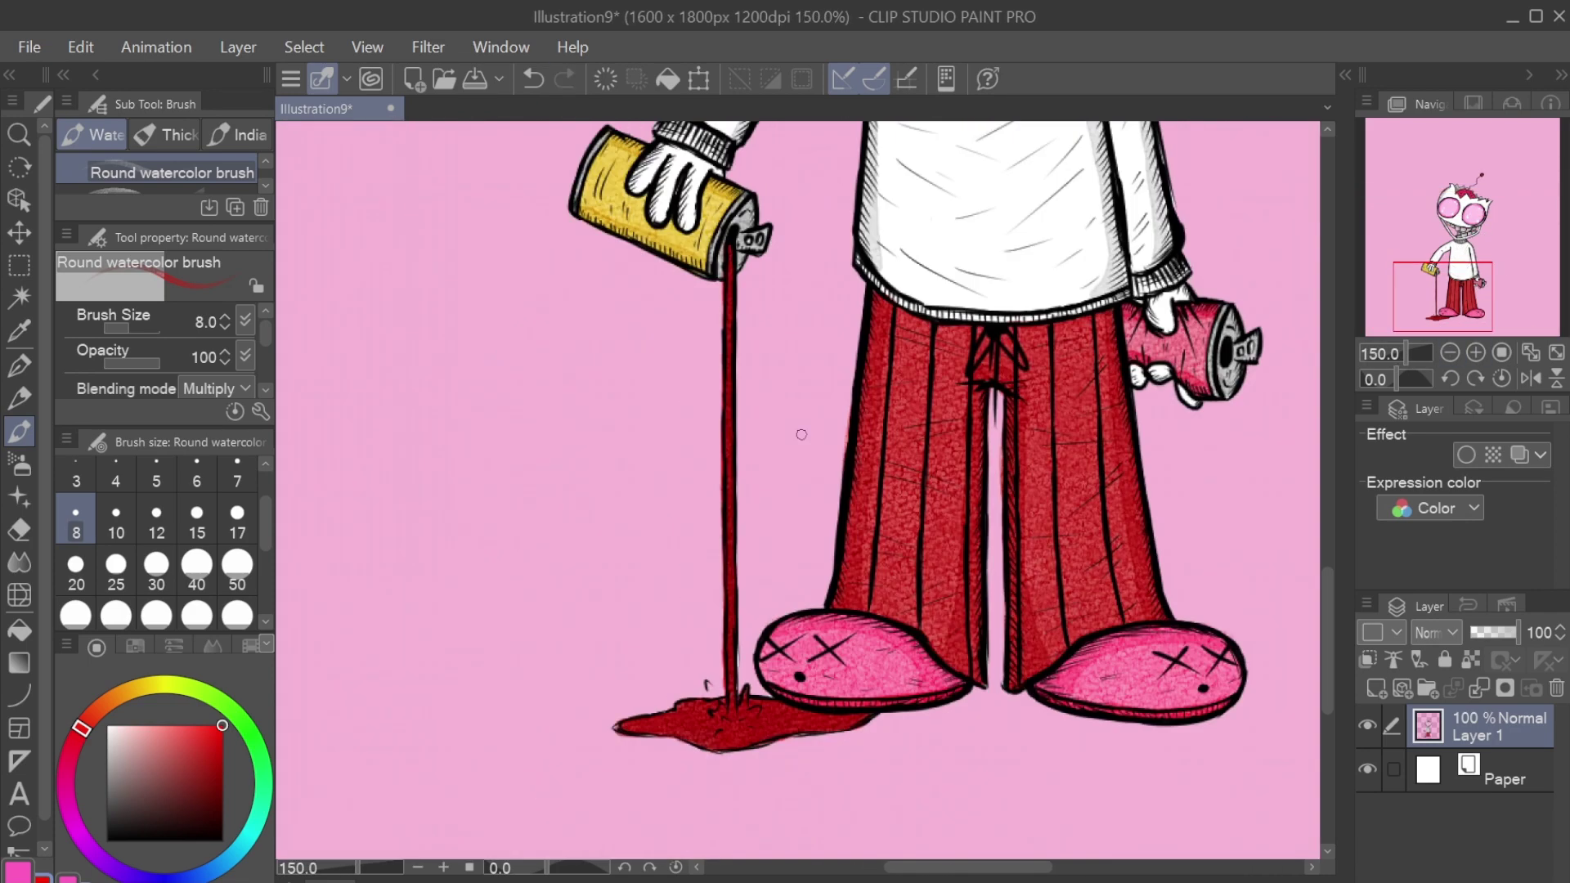
# Step: Add thin white highlight strokes to the red stream and puddle with the G-pen at size 5, undoing the last one
pyautogui.press('p')
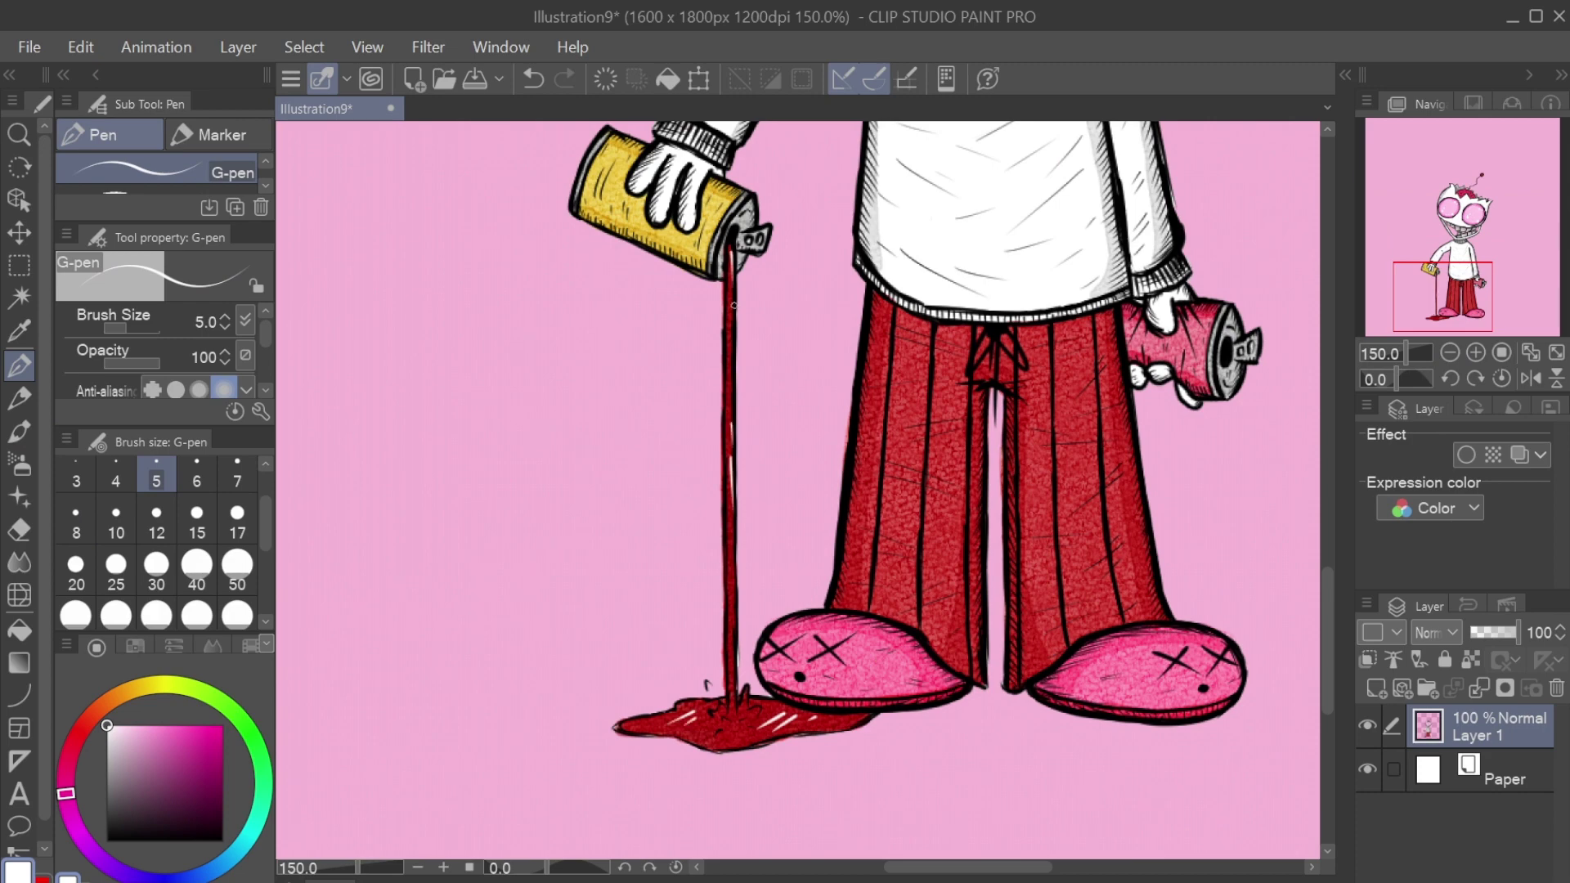
pyautogui.hotkey('ctrl', 'z')
# Step: Draw small white sparkles, dots and swirls on both sides of the head with the G-pen at size 5
pyautogui.click(1450, 352)
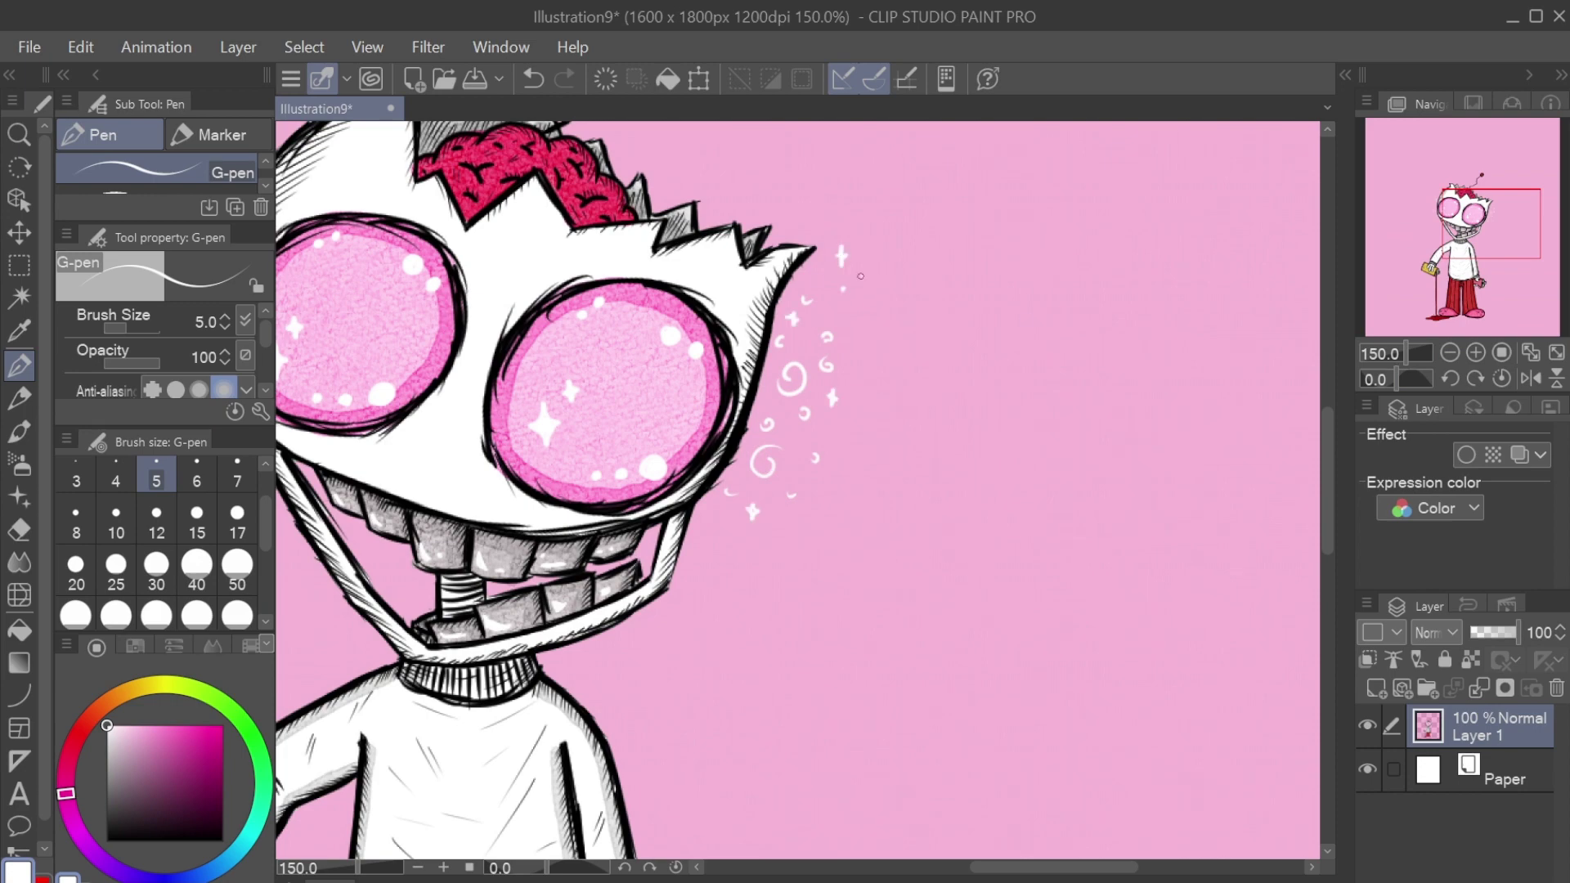
pyautogui.hotkey('ctrl', '-')
pyautogui.hotkey('ctrl', '-')
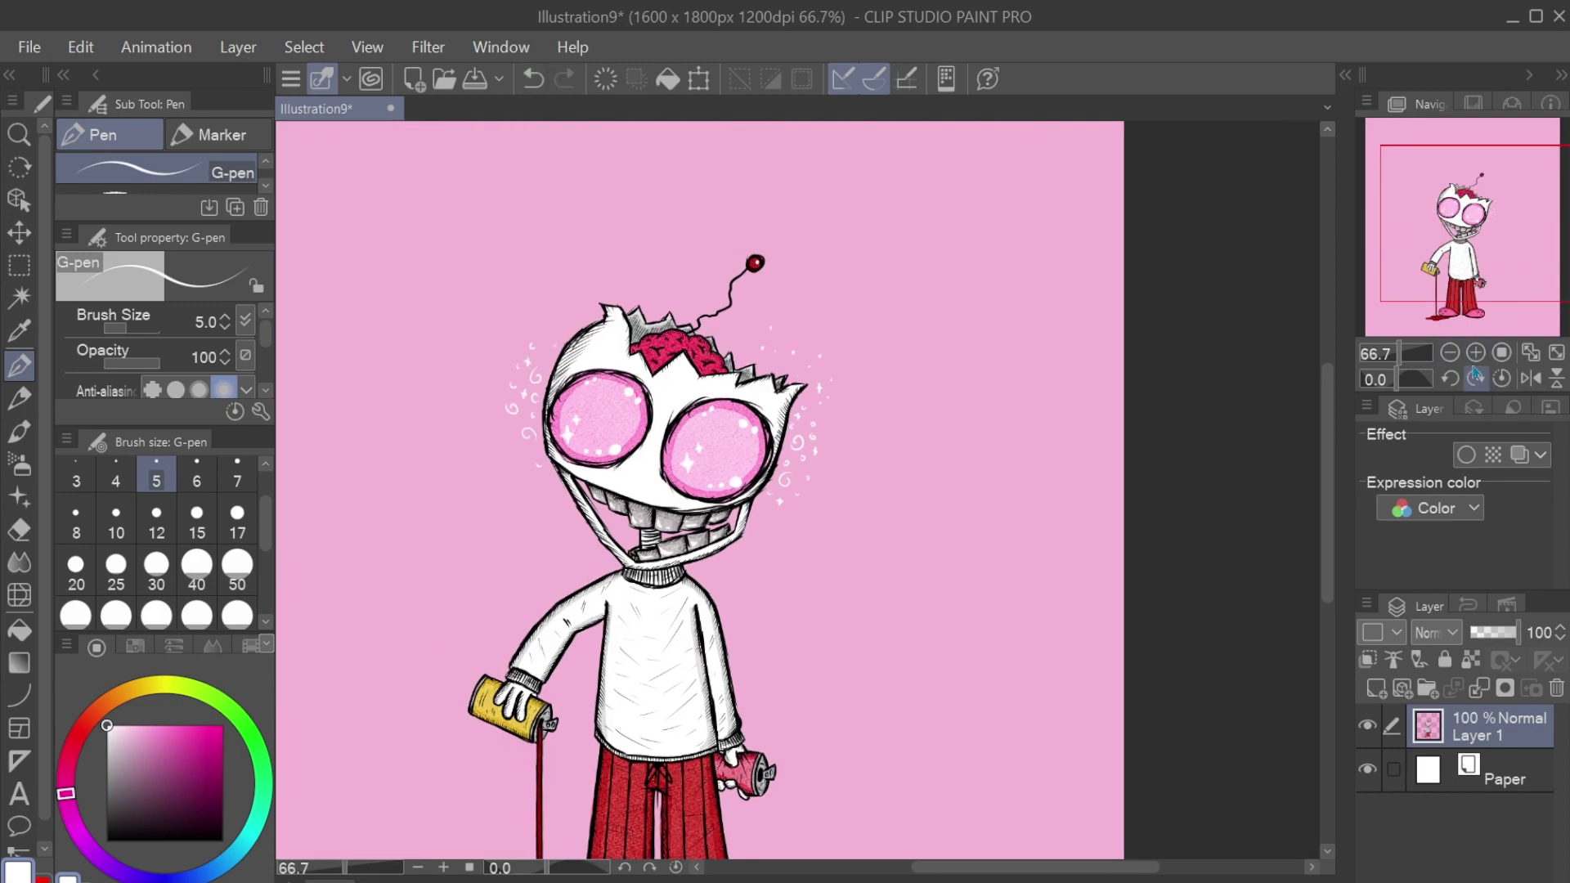
# Step: Cover stray white marks around the head with the background's light pink using the G-pen at size 15
pyautogui.hotkey('ctrl', '+')
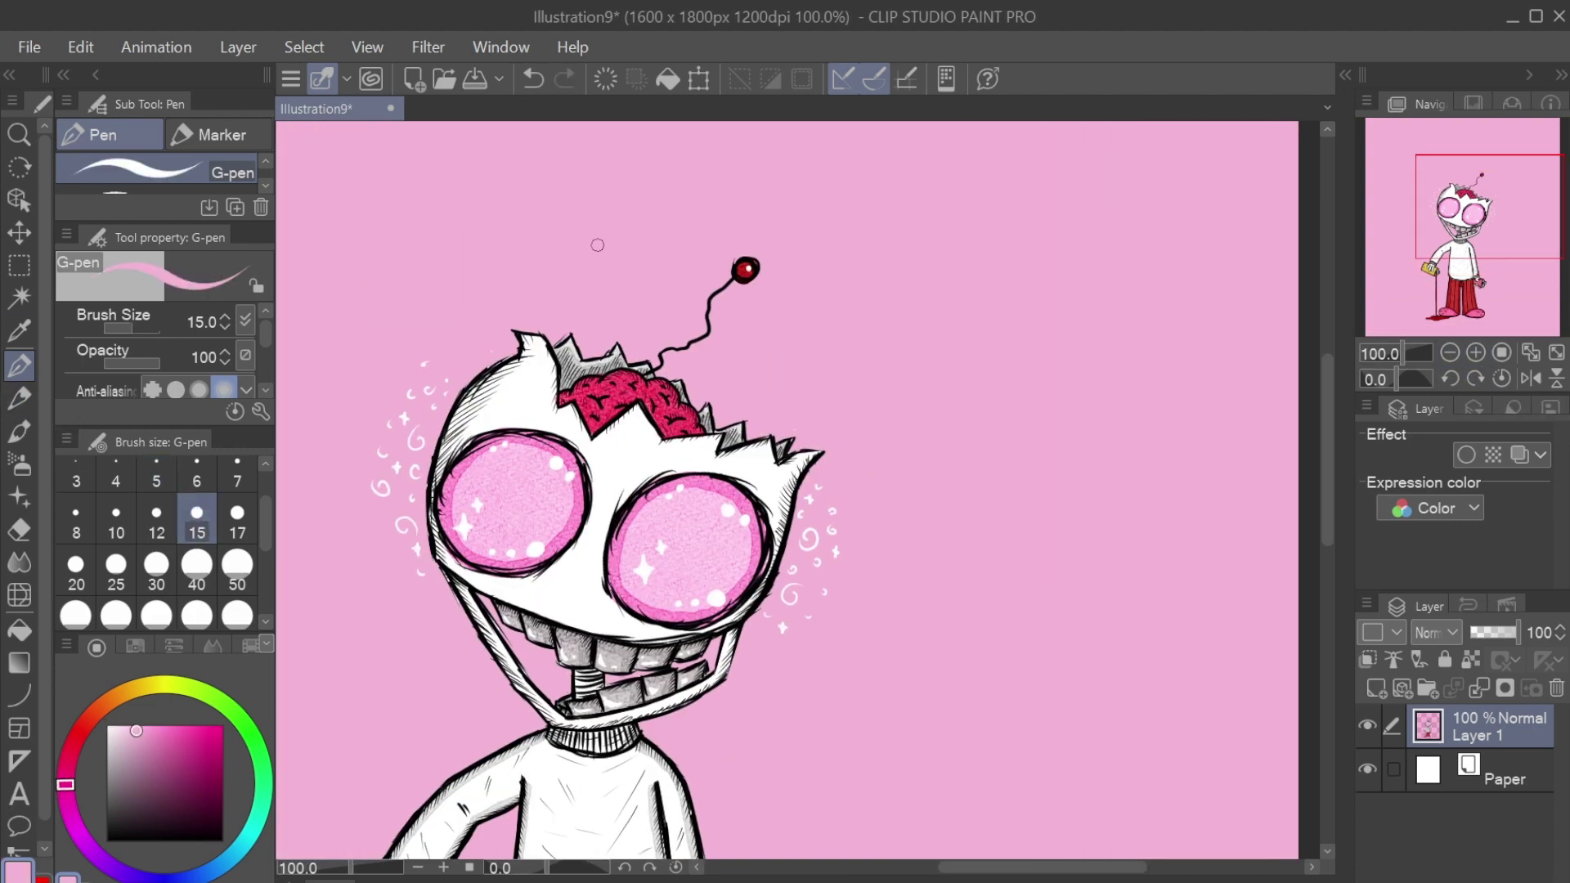
pyautogui.hotkey('ctrl', '-')
pyautogui.hotkey('ctrl', '-')
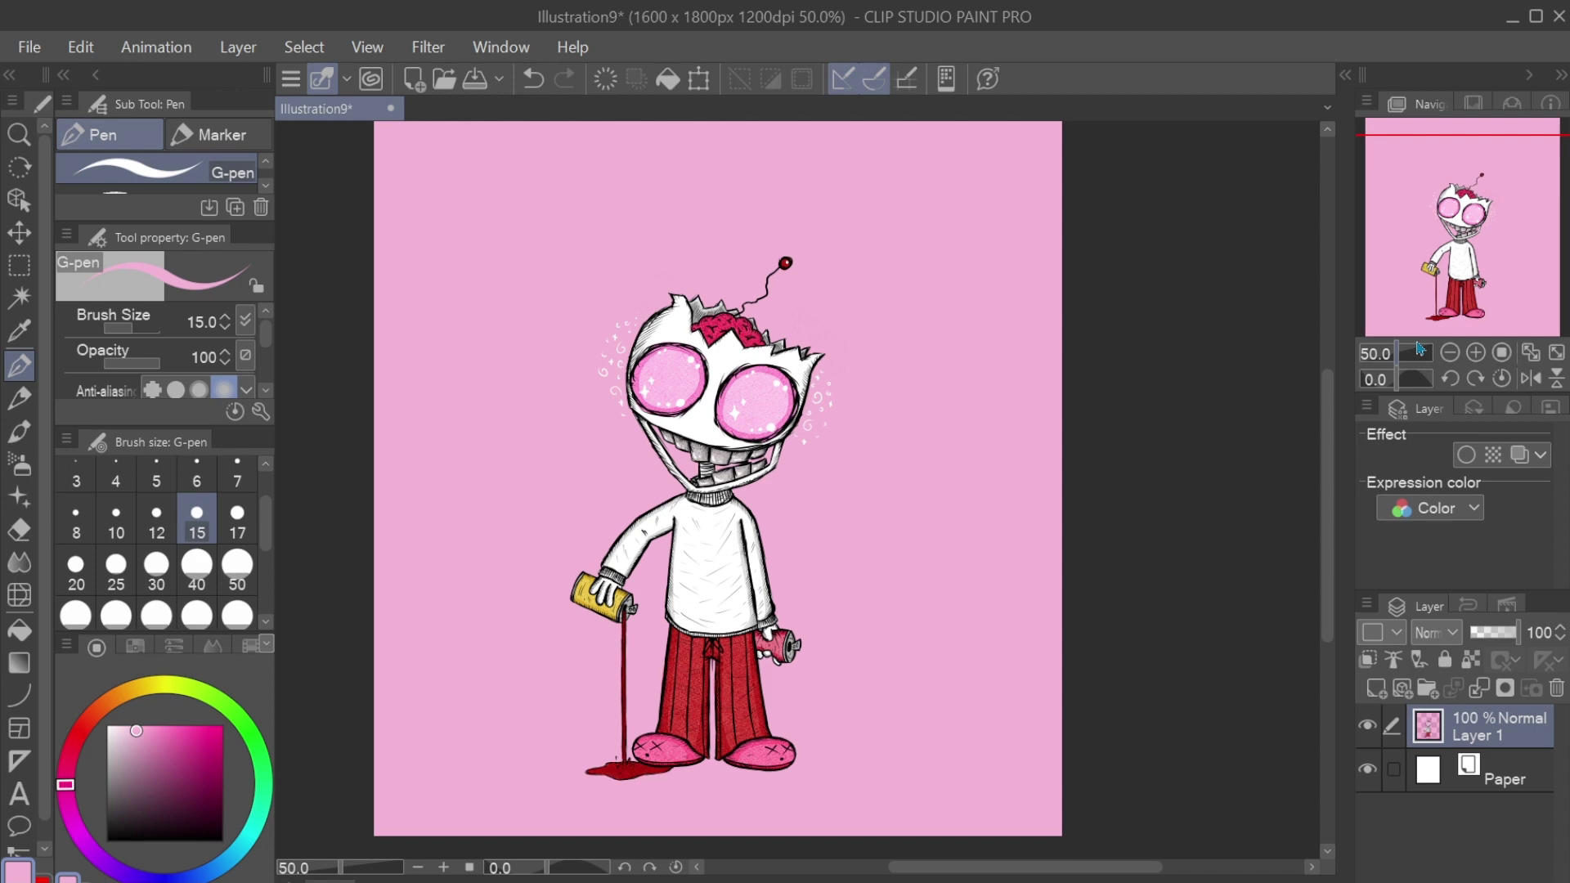
pyautogui.click(80, 47)
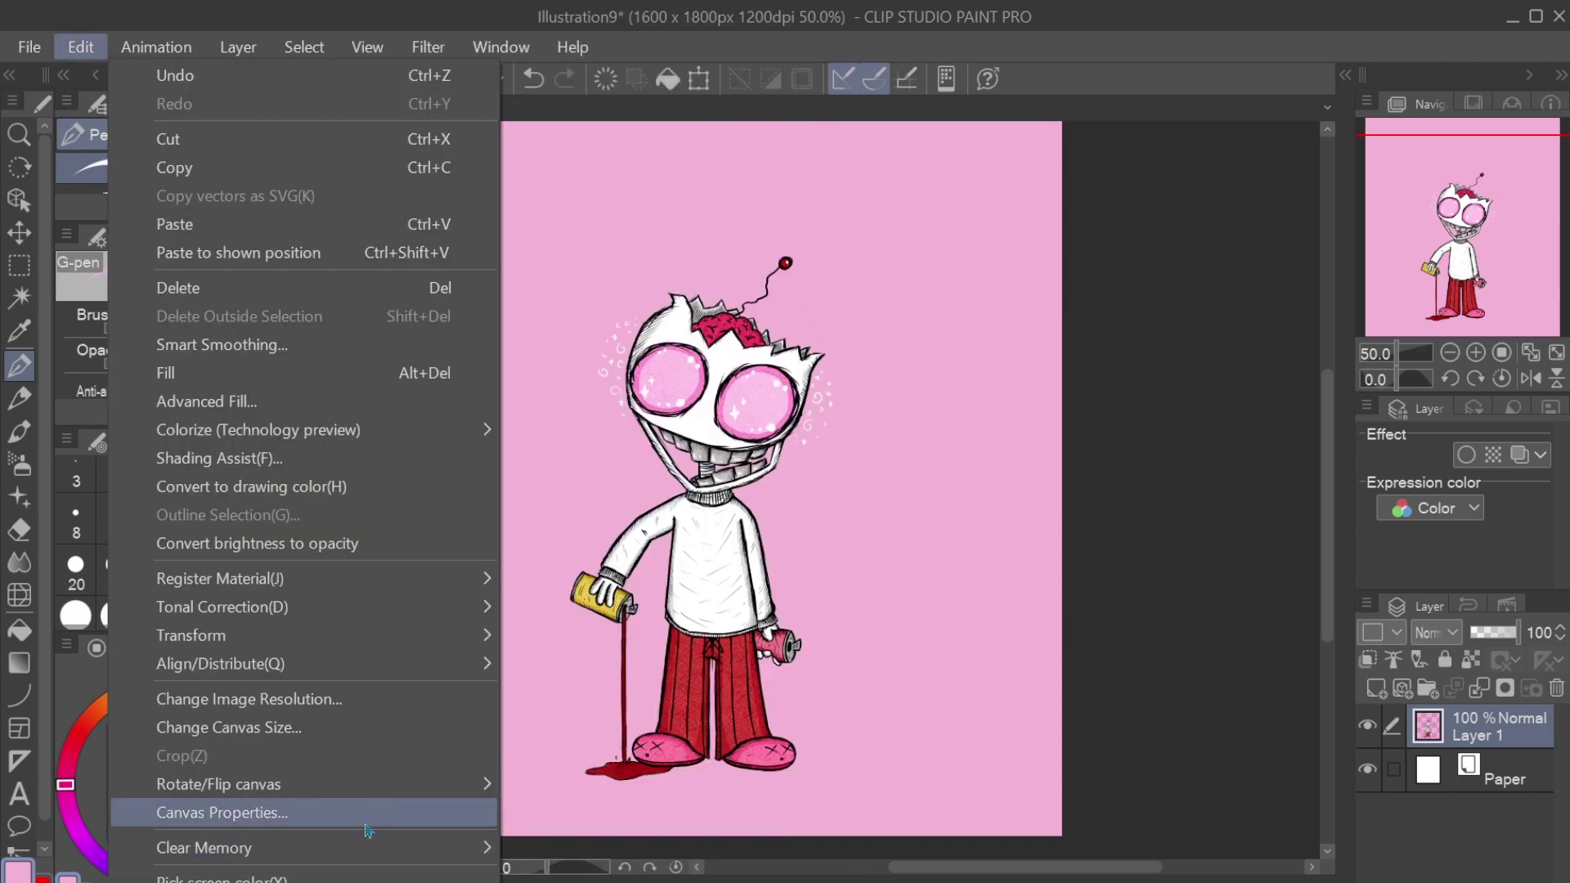
pyautogui.click(984, 469)
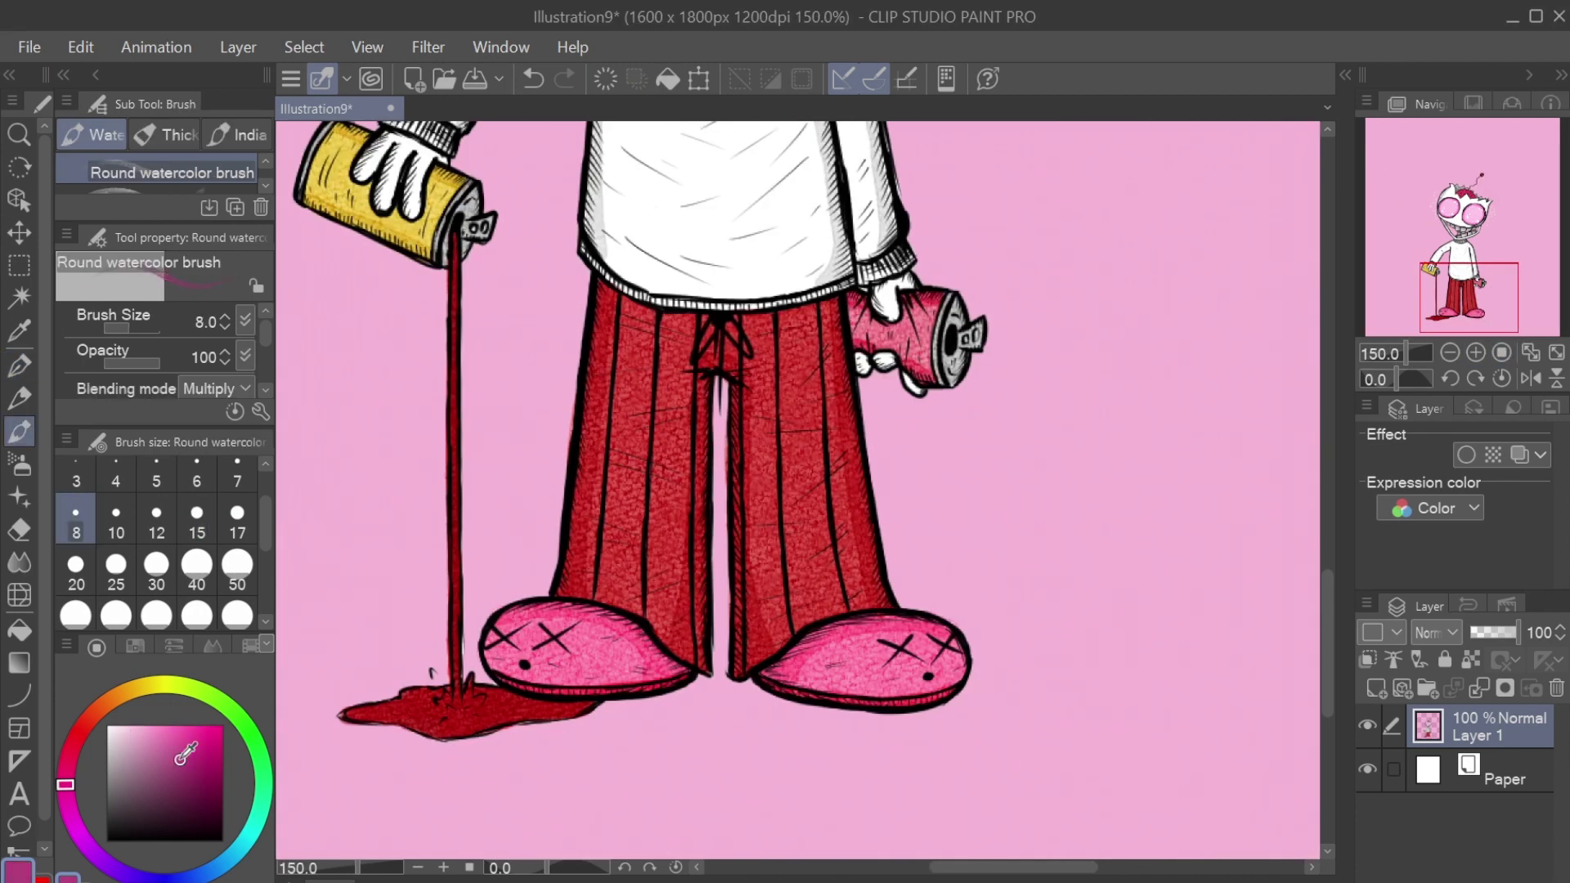
# Step: Paint a soft oval ground shadow beneath both shoes in darker pink with the round watercolor brush at size 8 in Multiply mode
pyautogui.click(187, 753)
pyautogui.moveTo(658, 691); pyautogui.dragTo(752, 696)
pyautogui.moveTo(597, 710); pyautogui.dragTo(842, 719)
pyautogui.moveTo(655, 712); pyautogui.dragTo(867, 724)
pyautogui.hotkey('ctrl', '-')
pyautogui.hotkey('ctrl', '-')
pyautogui.hotkey('ctrl', '-')
pyautogui.moveTo(580, 720)
pyautogui.mouseDown()
pyautogui.moveTo(711, 725)
pyautogui.moveTo(866, 761)
pyautogui.moveTo(799, 765)
pyautogui.mouseUp()
pyautogui.hotkey('ctrl', '+')
pyautogui.hotkey('ctrl', '+')
pyautogui.hotkey('ctrl', '+')
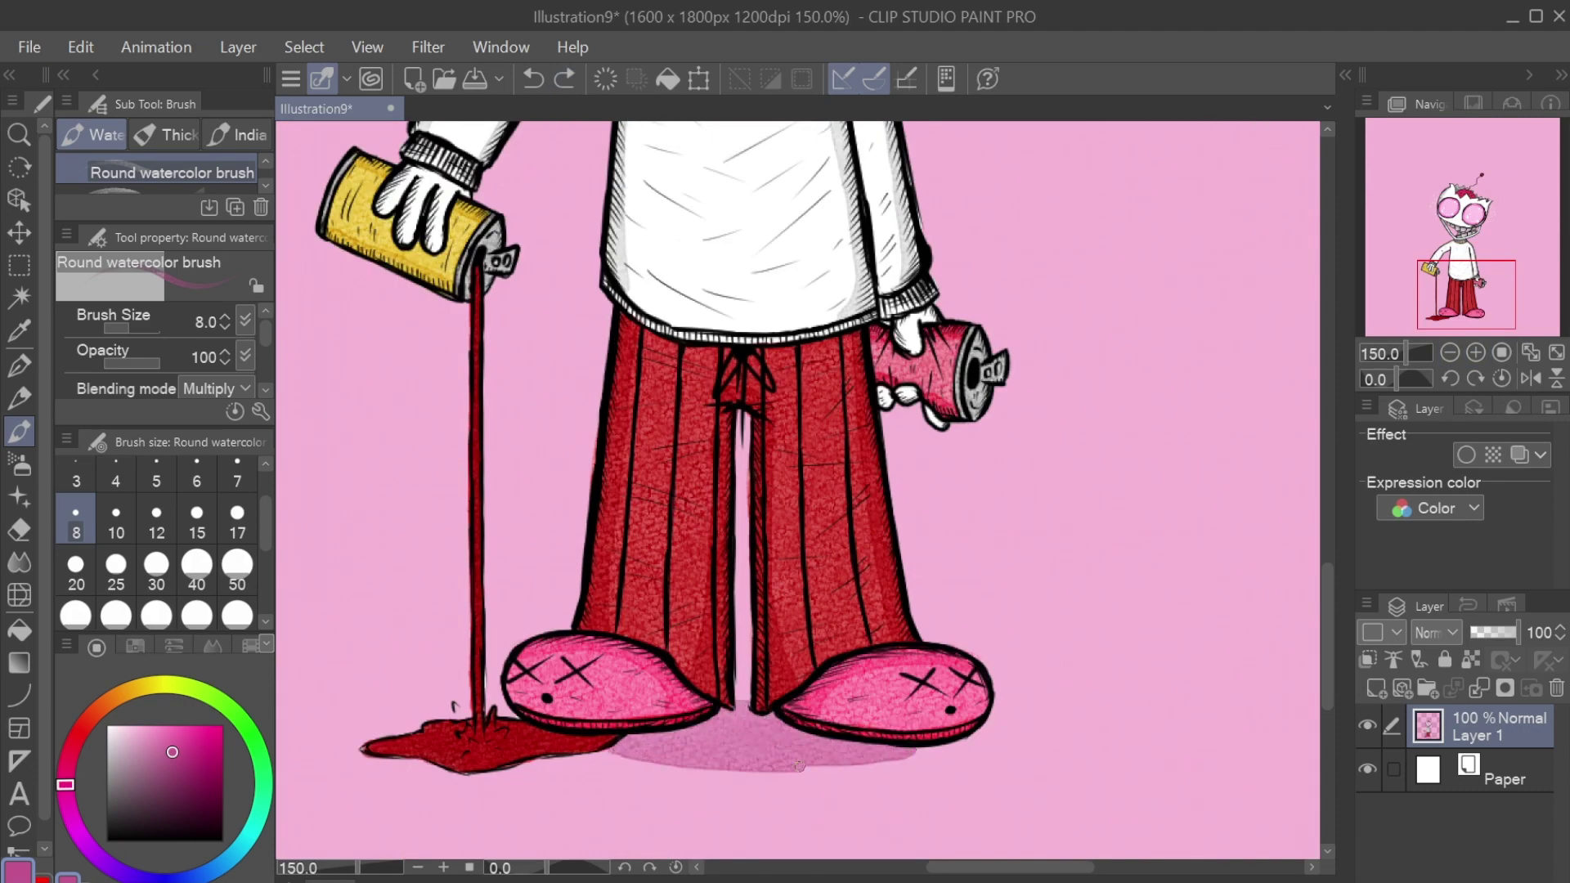
pyautogui.hotkey('ctrl', '-')
pyautogui.hotkey('ctrl', '-')
pyautogui.hotkey('ctrl', '-')
pyautogui.hotkey('ctrl', '+')
pyautogui.hotkey('ctrl', '+')
pyautogui.hotkey('ctrl', '+')
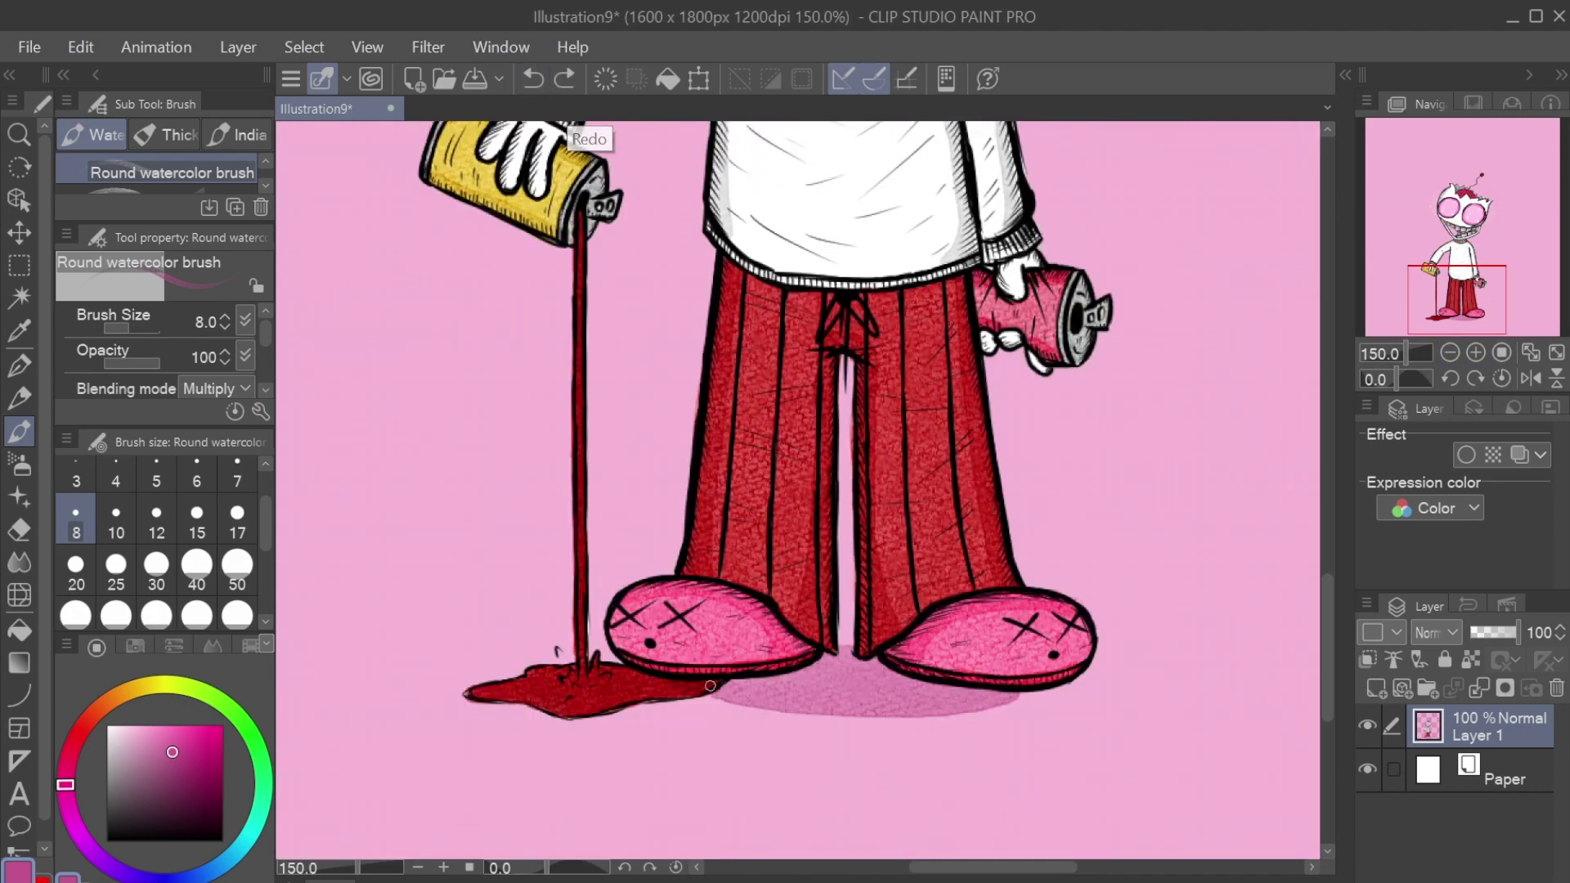
# Step: Sample a light grey for the round watercolor brush, and switch to the G-pen at size 3 with white
pyautogui.scroll(5, 899, 490)
pyautogui.hotkey('ctrl', '+')
pyautogui.keyDown('alt'); pyautogui.click(640, 628); pyautogui.keyUp('alt')
pyautogui.hotkey('ctrl', '-')
pyautogui.hotkey('ctrl', '-')
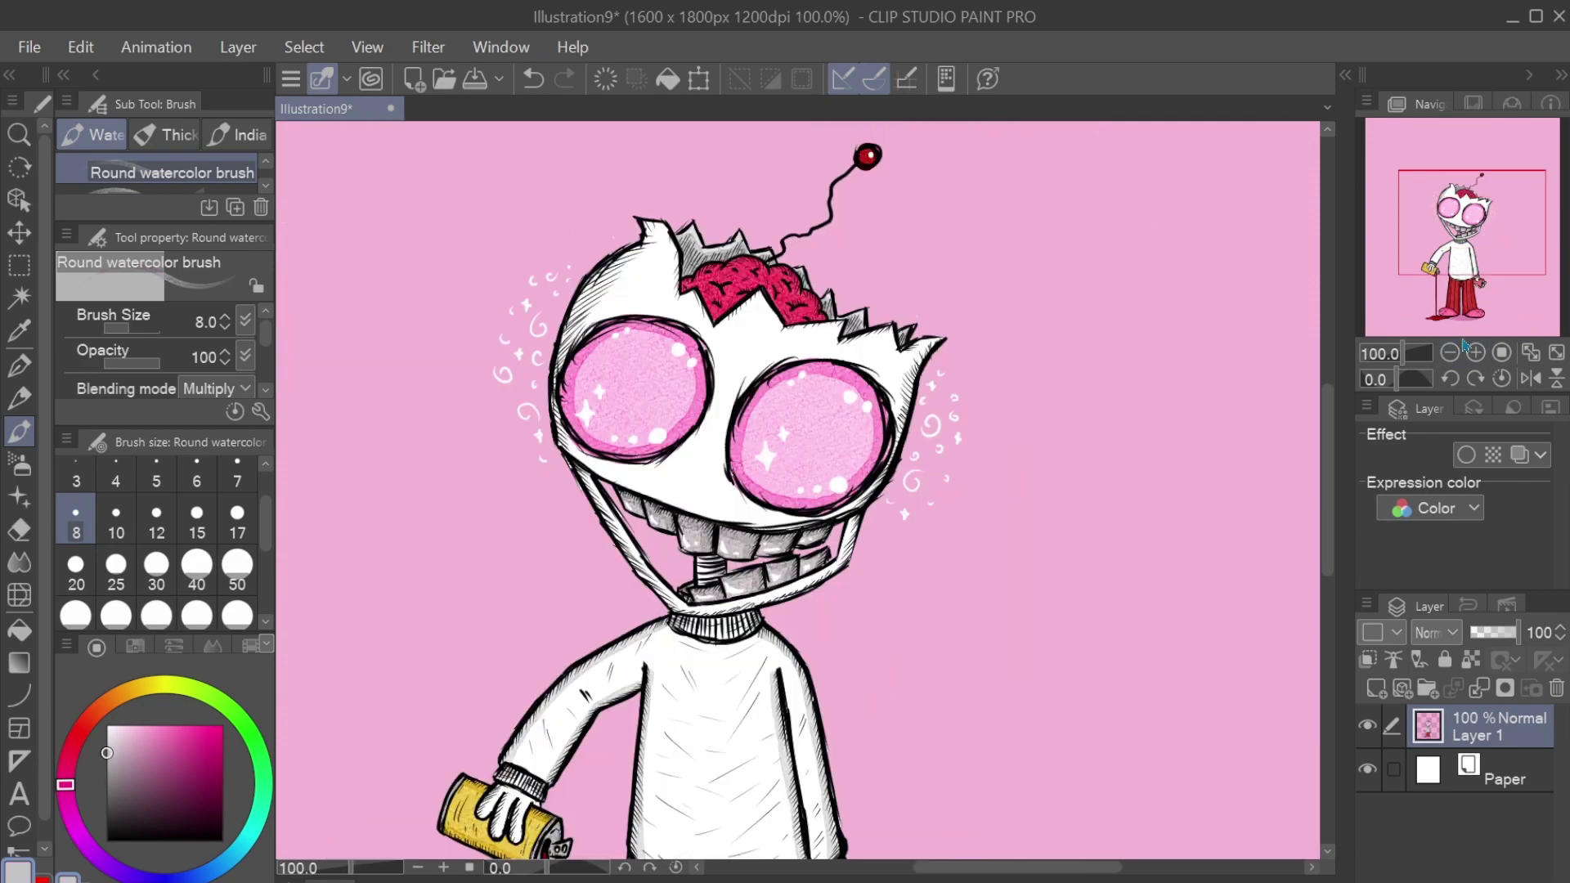
pyautogui.hotkey('ctrl', '-')
pyautogui.press('p')
pyautogui.scroll(3, 703, 654)
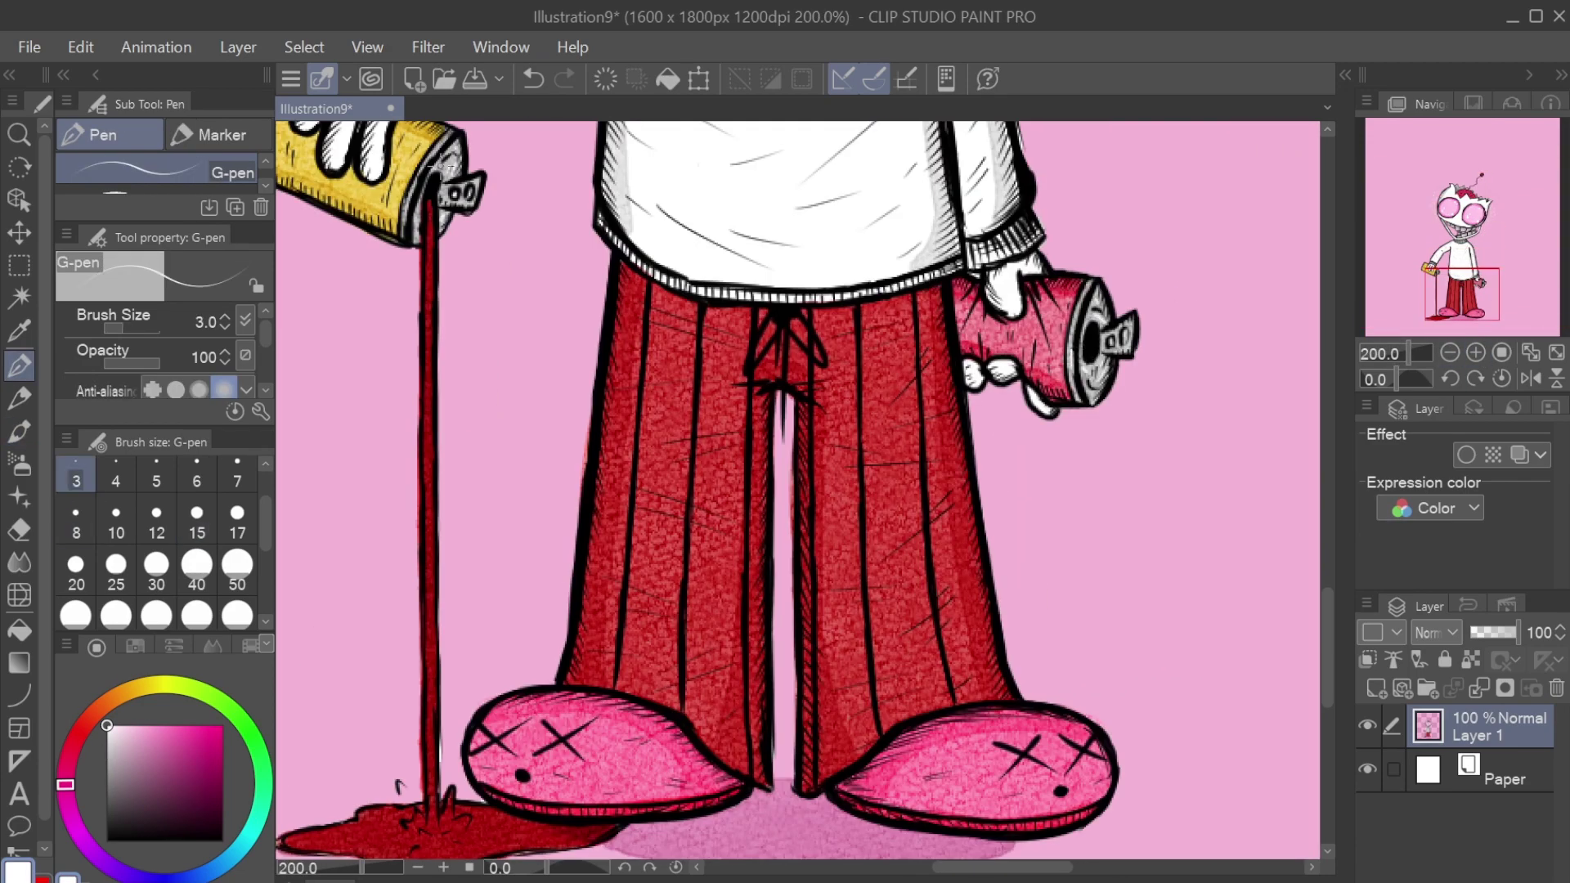
# Step: Save the finished illustration under the file name tipsy
pyautogui.hotkey('ctrl', '-')
pyautogui.hotkey('ctrl', '-')
pyautogui.hotkey('ctrl', '-')
pyautogui.hotkey('ctrl', '-')
pyautogui.hotkey('ctrl', '-')
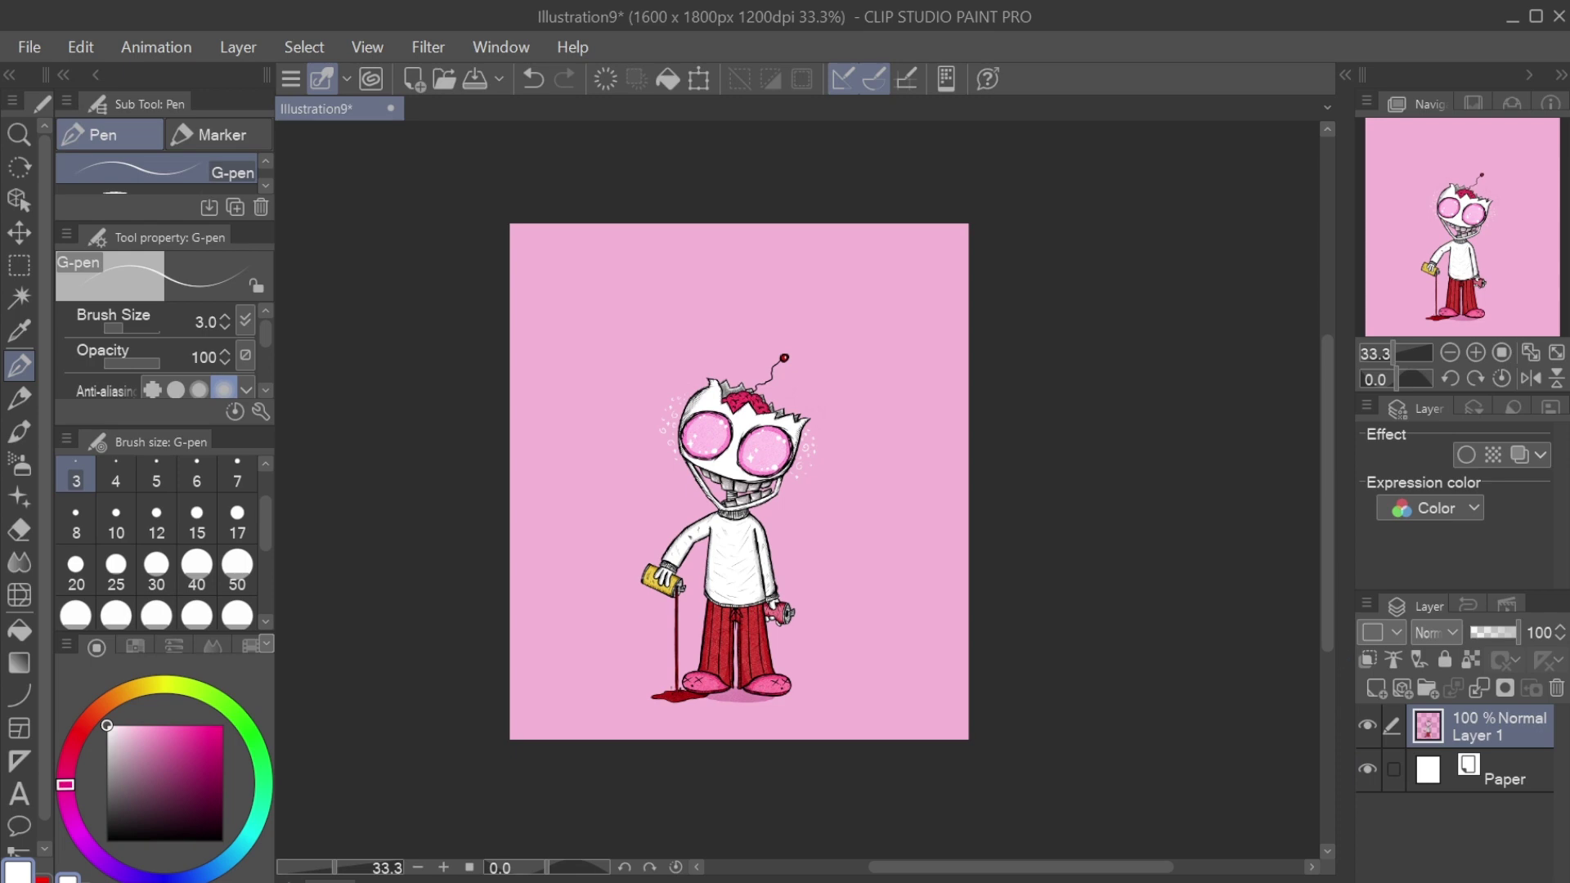
pyautogui.click(29, 47)
pyautogui.click(123, 165)
pyautogui.write('tipsy')
pyautogui.click(648, 524)
# Step: Save a JPEG duplicate of the illustration as tipsyjpeg in the clip illustrations folder
pyautogui.click(28, 47)
pyautogui.moveTo(140, 217)
pyautogui.click(526, 297)
pyautogui.write('j')
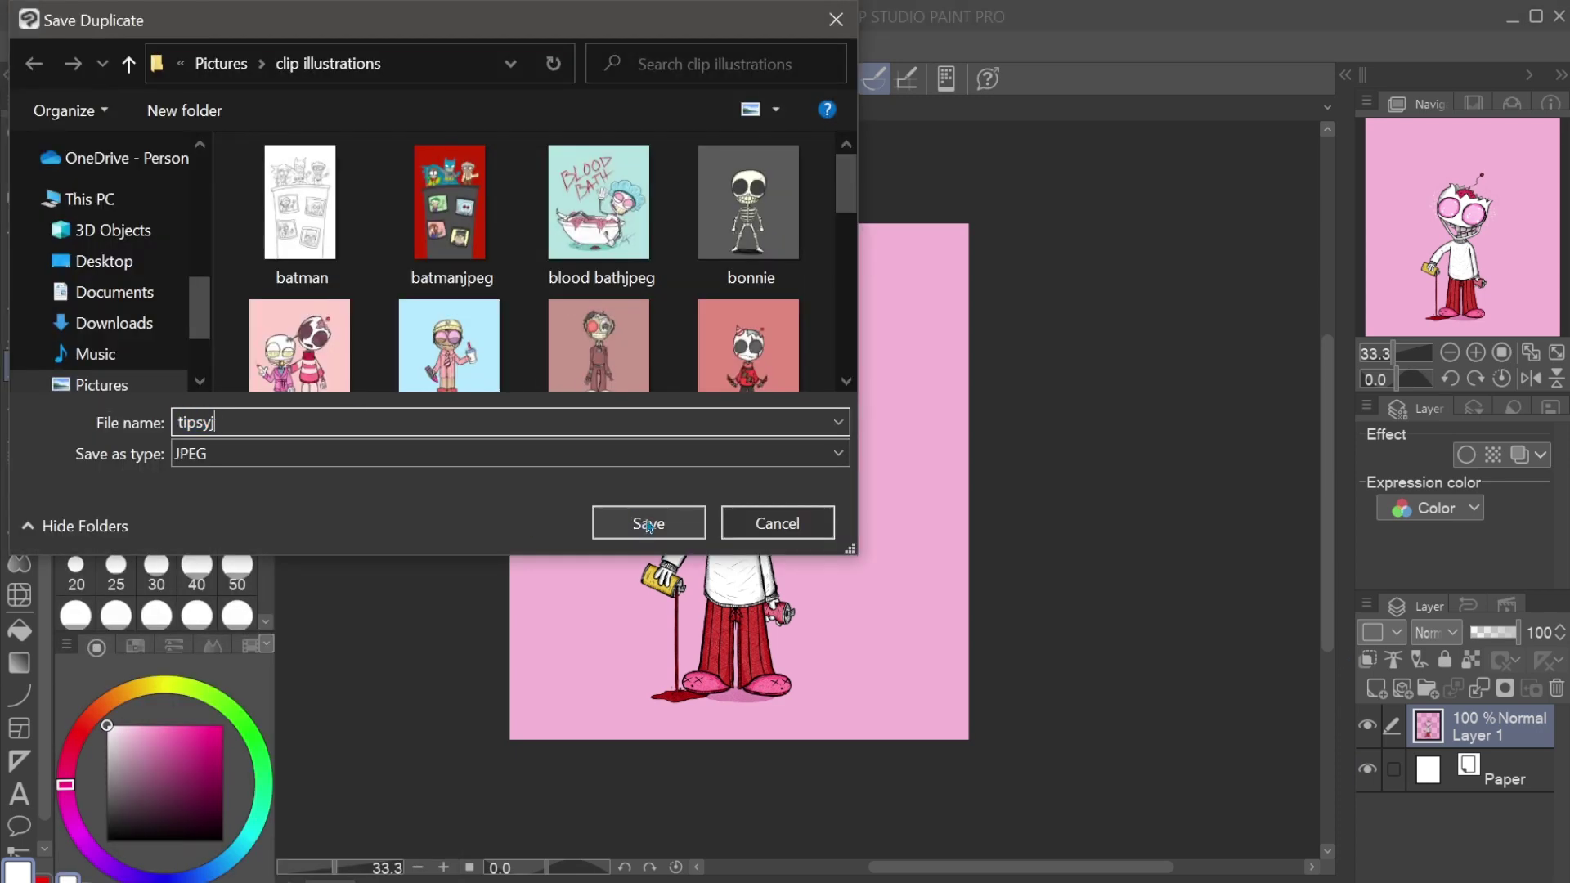
pyautogui.write('peg')
pyautogui.click(649, 523)
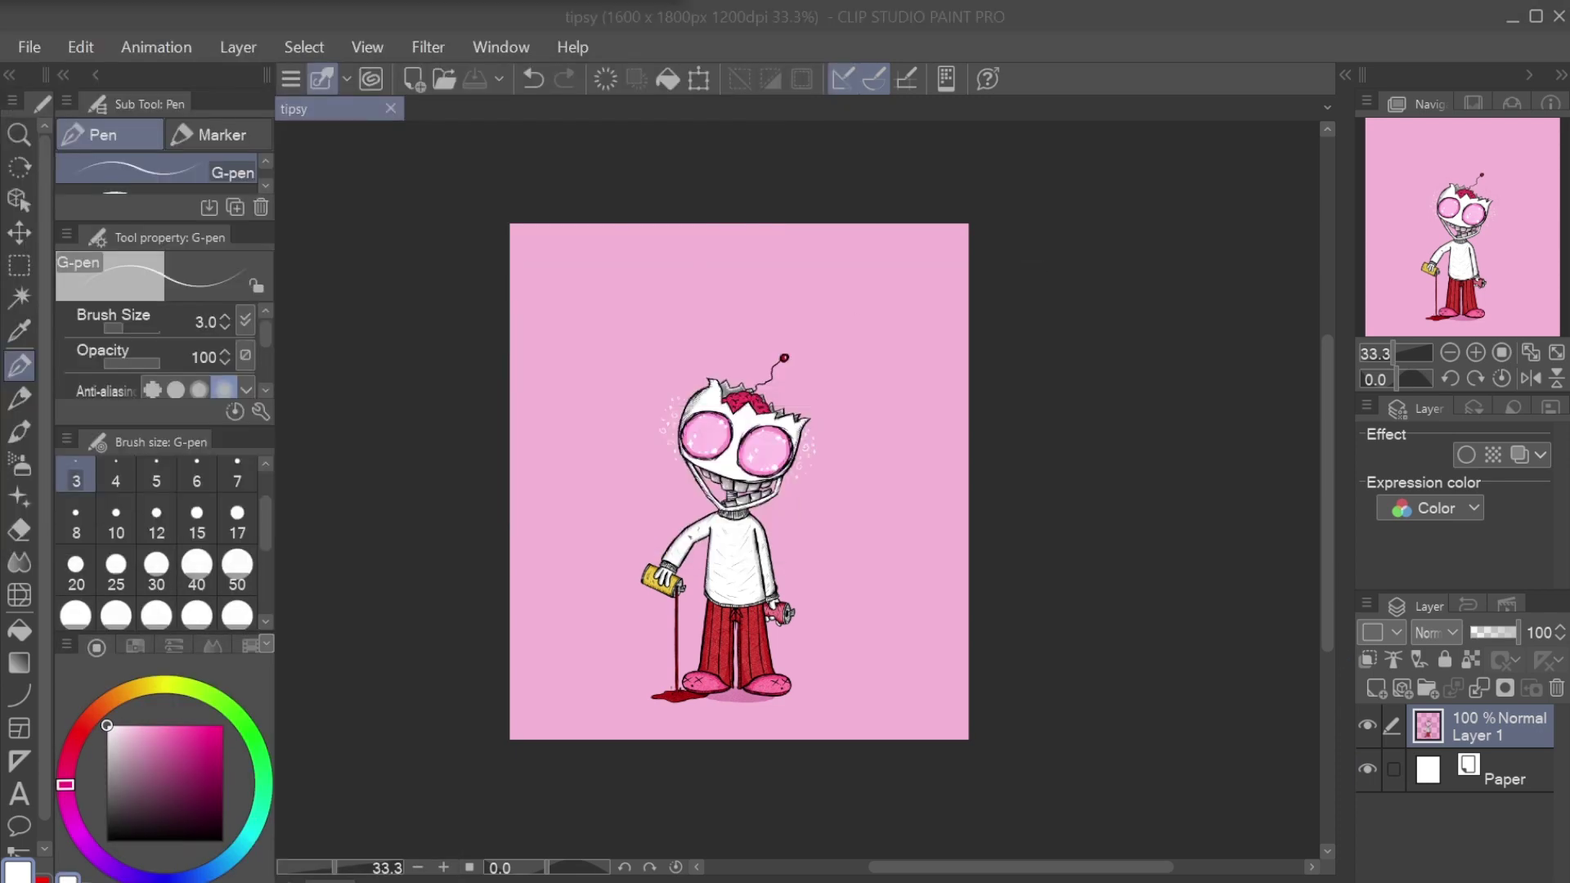